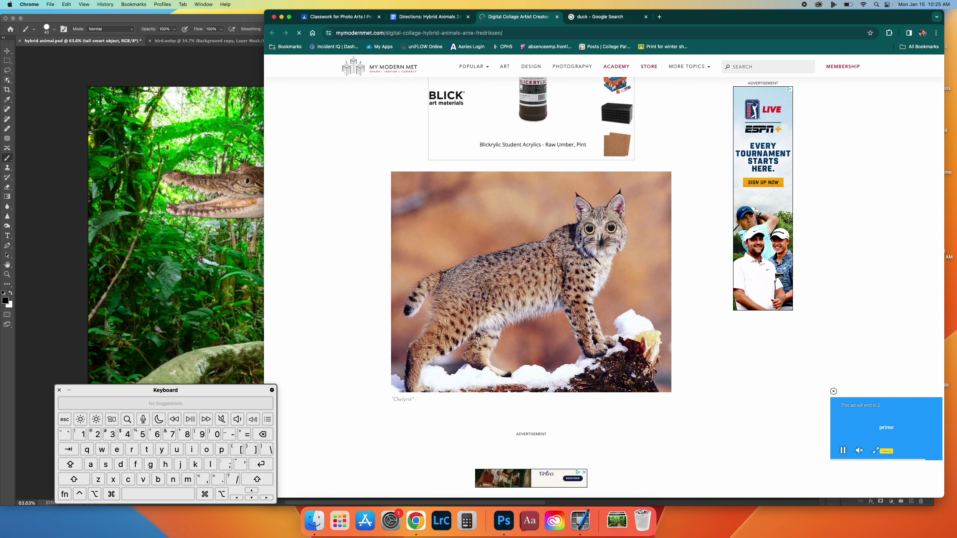
Step: Examine the hybrid animal photo examples in the digital collage article
scroll(586, 264, down, 8)
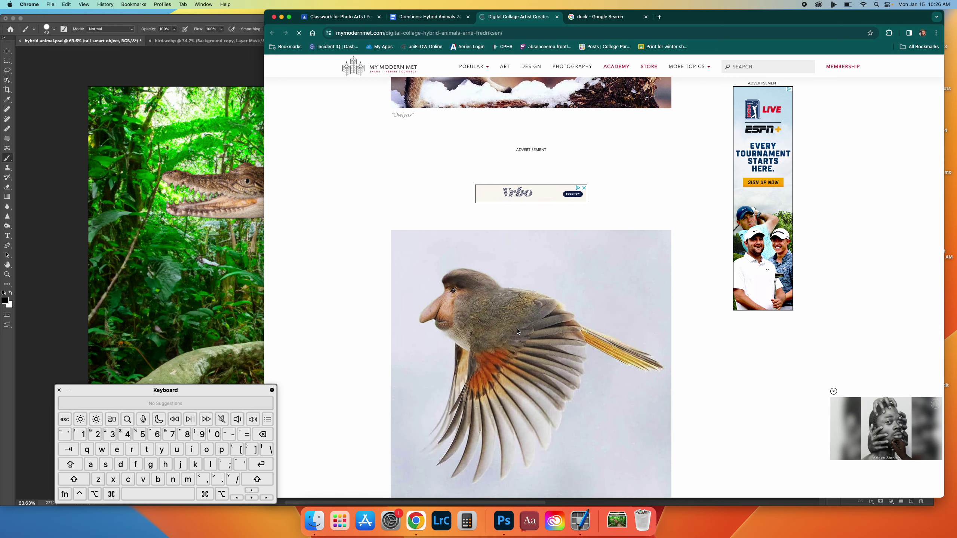
scroll(528, 333, down, 4)
scroll(517, 331, down, 10)
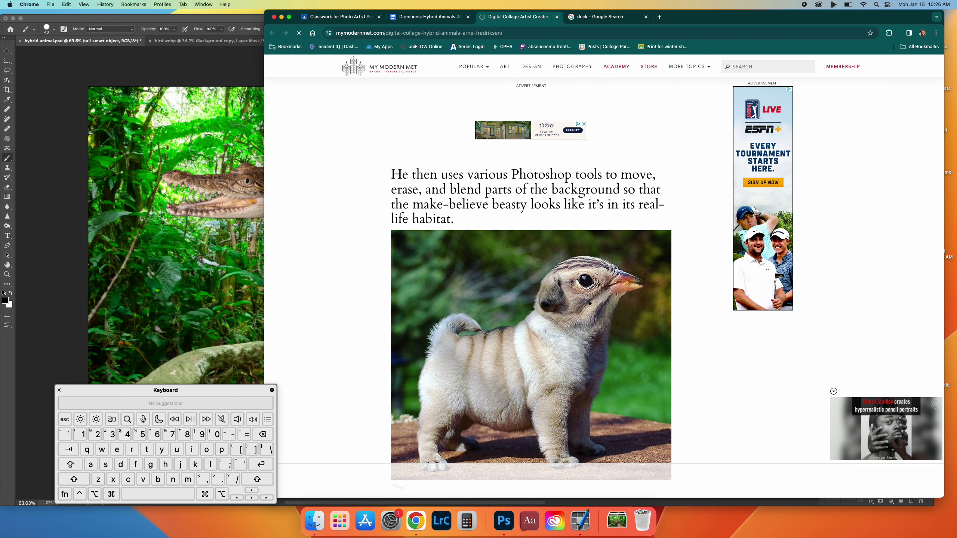
Step: Review the Hybrid Animals directions on matching colour and mirroring pose and composition, highlighting the pose and composition text
click(435, 20)
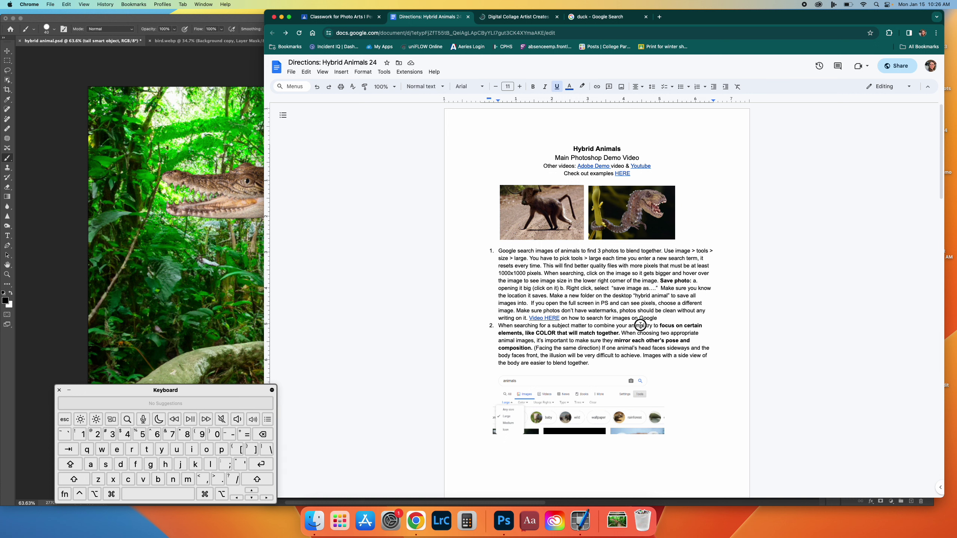
drag(639, 325, 706, 339)
click(621, 338)
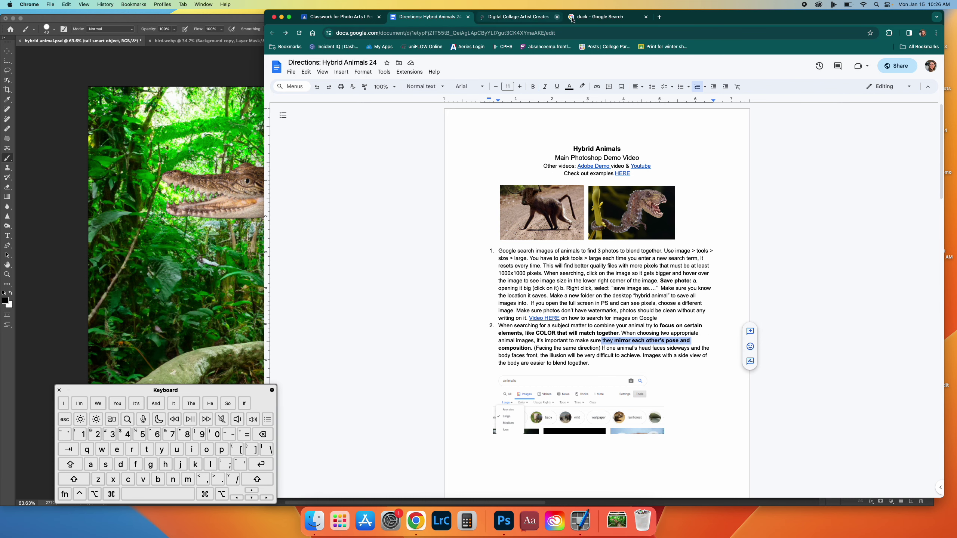
Step: Return to the digital collage article and examine more of its hybrid animal examples
click(559, 17)
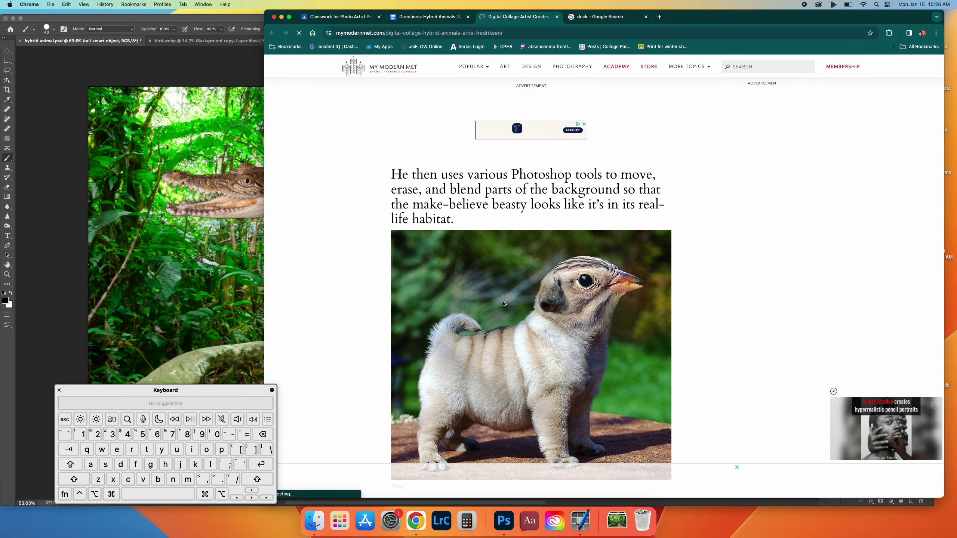
scroll(503, 301, down, 10)
scroll(502, 300, down, 7)
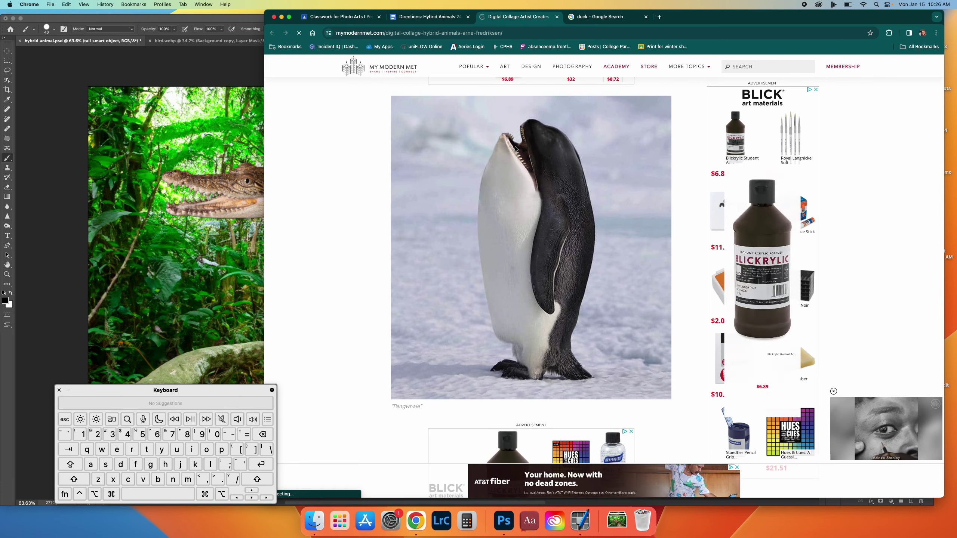
scroll(511, 258, down, 5)
scroll(512, 258, down, 6)
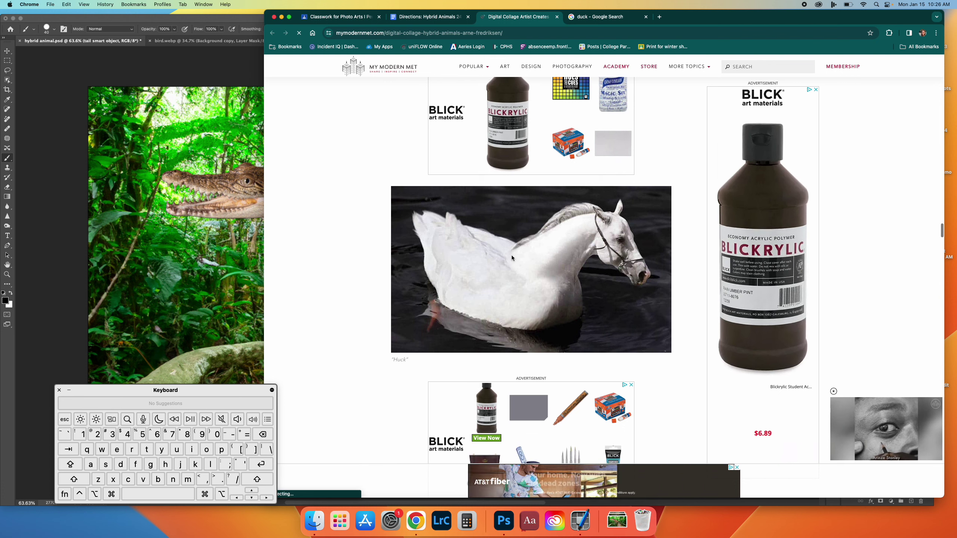
scroll(511, 256, down, 1)
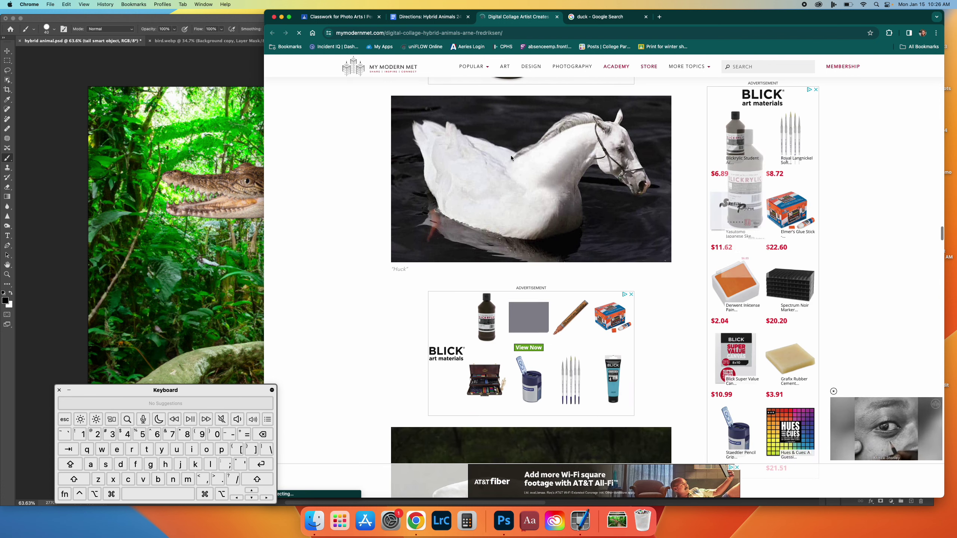
Step: Close the collage article and highlight the direction about searching images of animals to find 3 photos
click(556, 17)
click(446, 19)
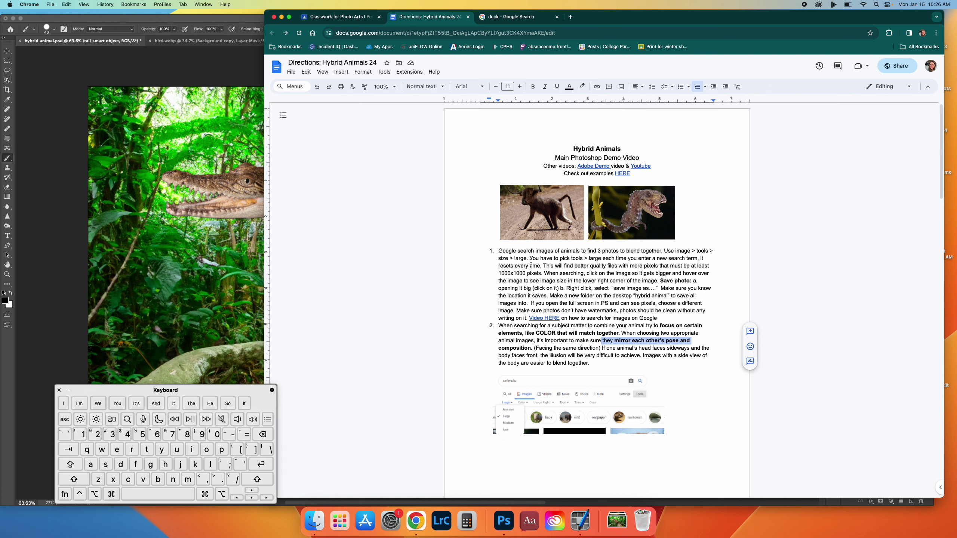
drag(518, 251, 605, 251)
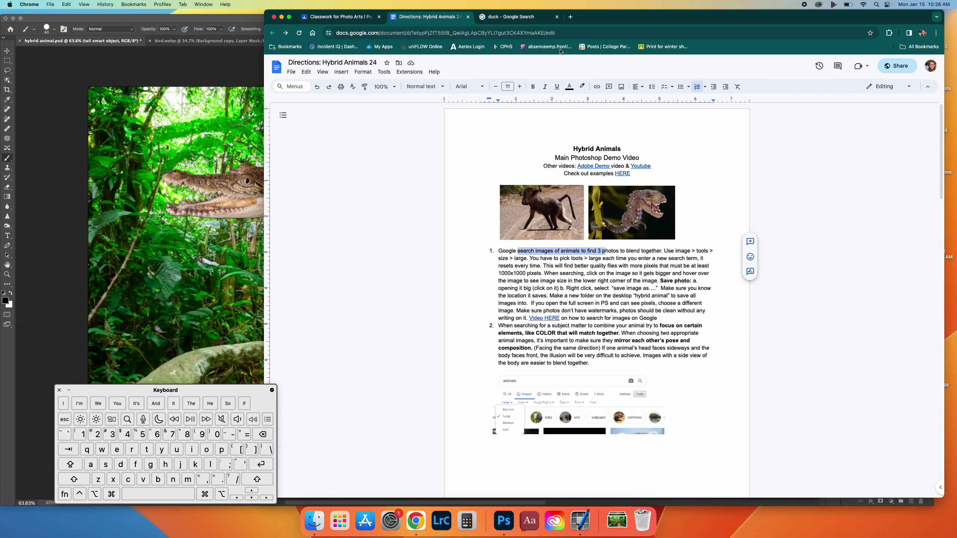
Step: Show the image results of the duck search and filter them to the Large size
click(526, 21)
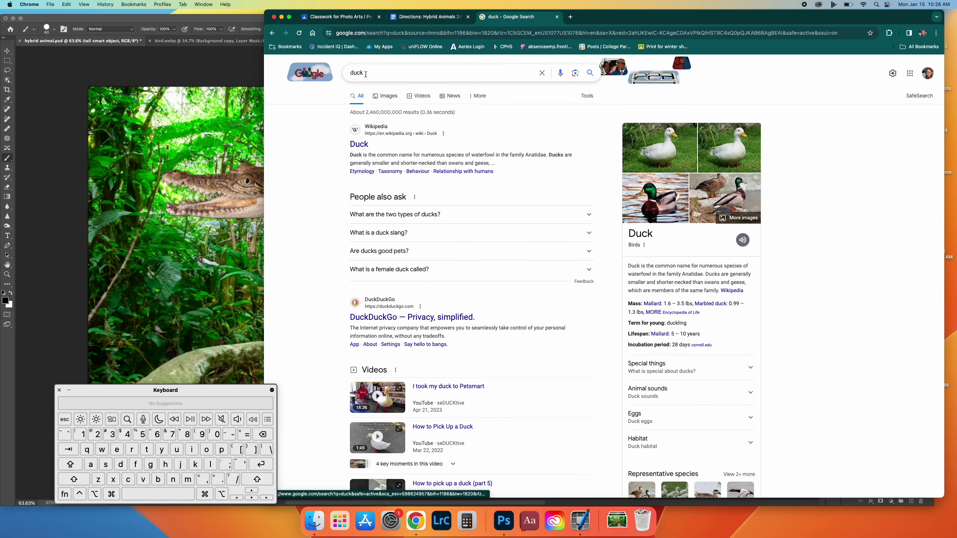
click(381, 98)
click(571, 98)
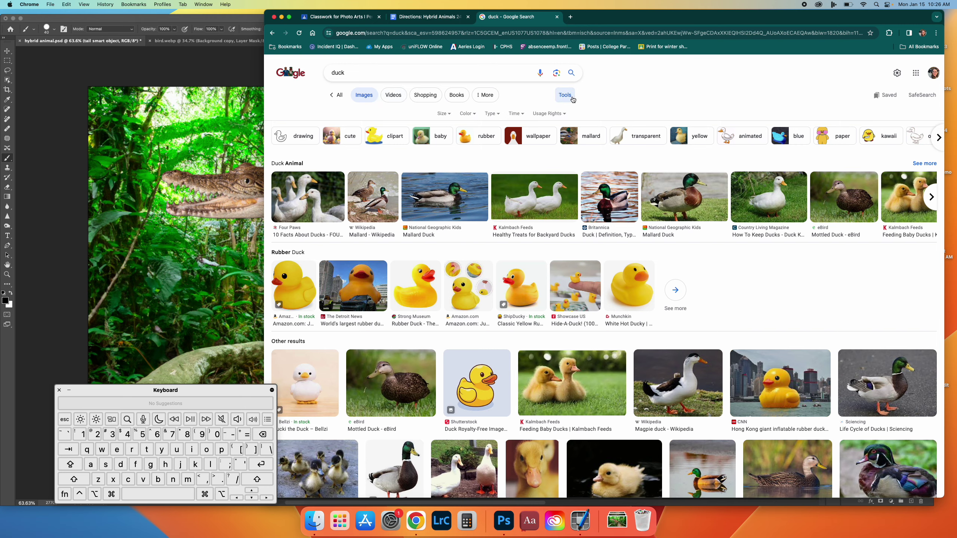
click(443, 113)
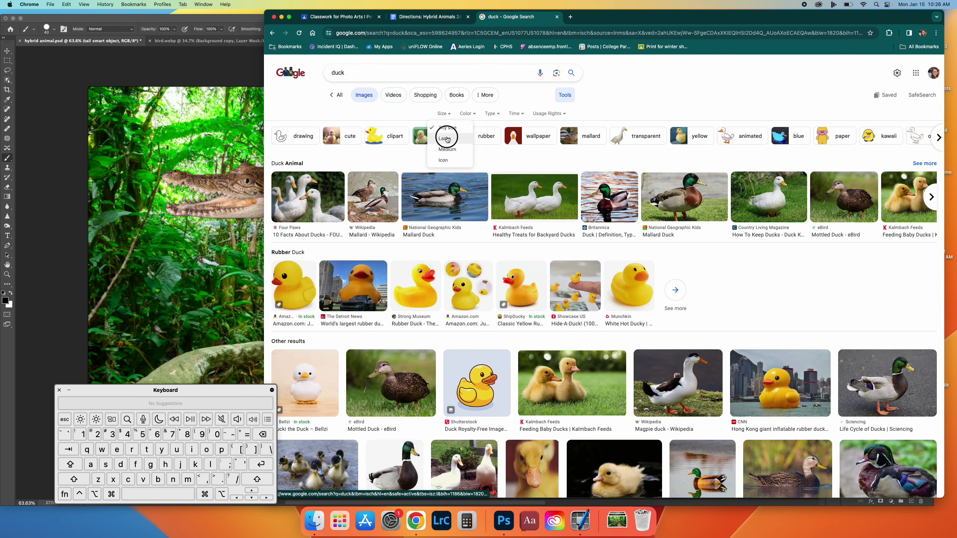
click(447, 140)
Step: Review the directions on choosing large each search, the 1000x1000 pixel minimum and avoiding watermarks, highlighting each passage
key(ctrl+shift+Tab)
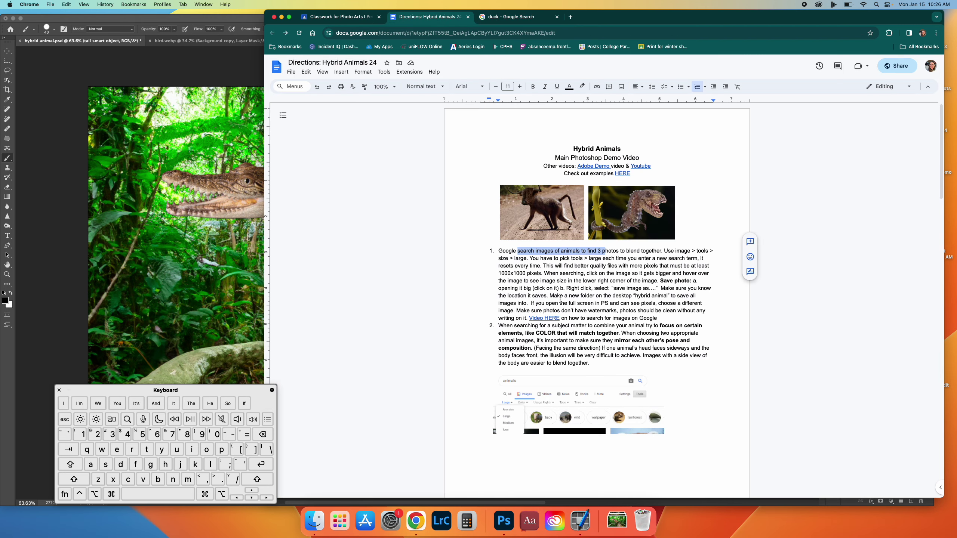
drag(563, 259, 649, 261)
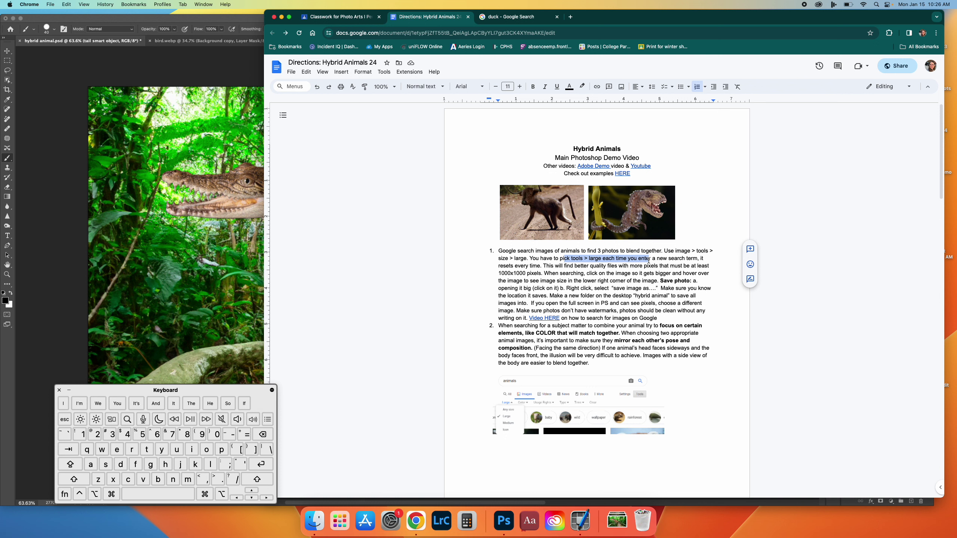
drag(496, 274, 544, 276)
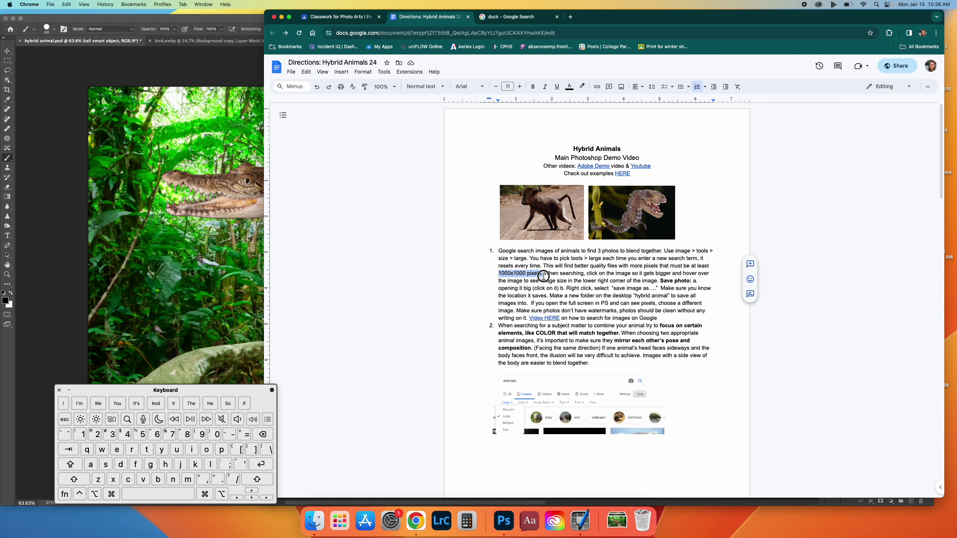
drag(536, 310, 650, 318)
Step: Open the white duck photo from Country Living Magazine in the large duck results and start saving the image
click(509, 17)
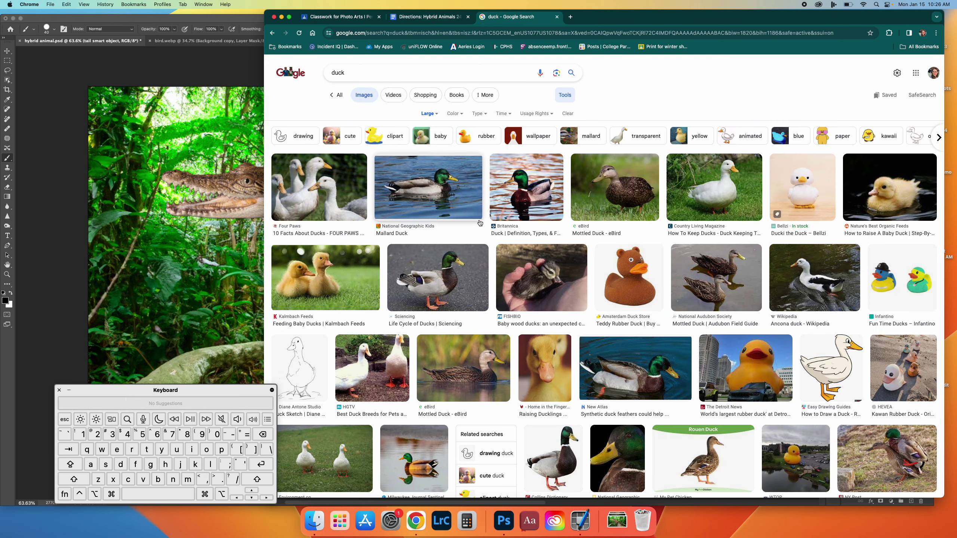
click(713, 192)
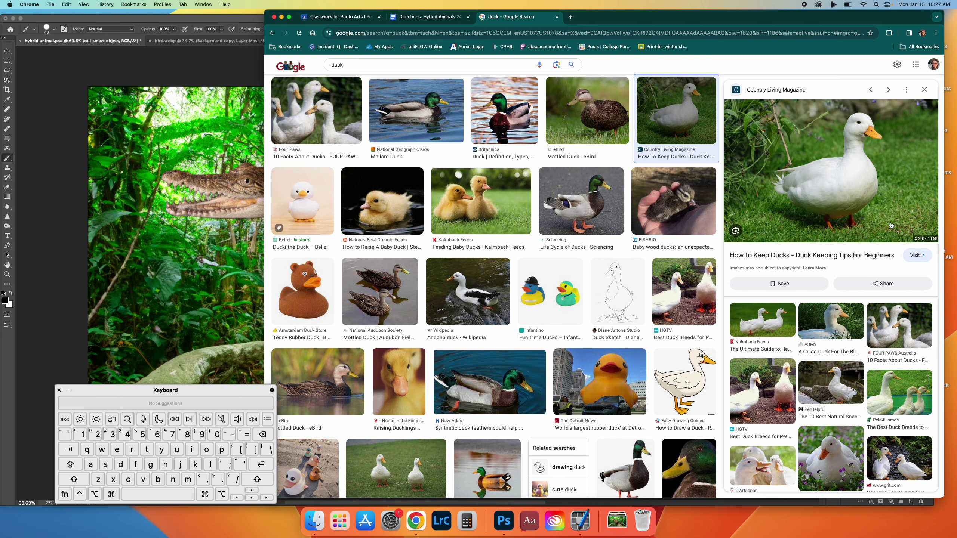
right_click(820, 176)
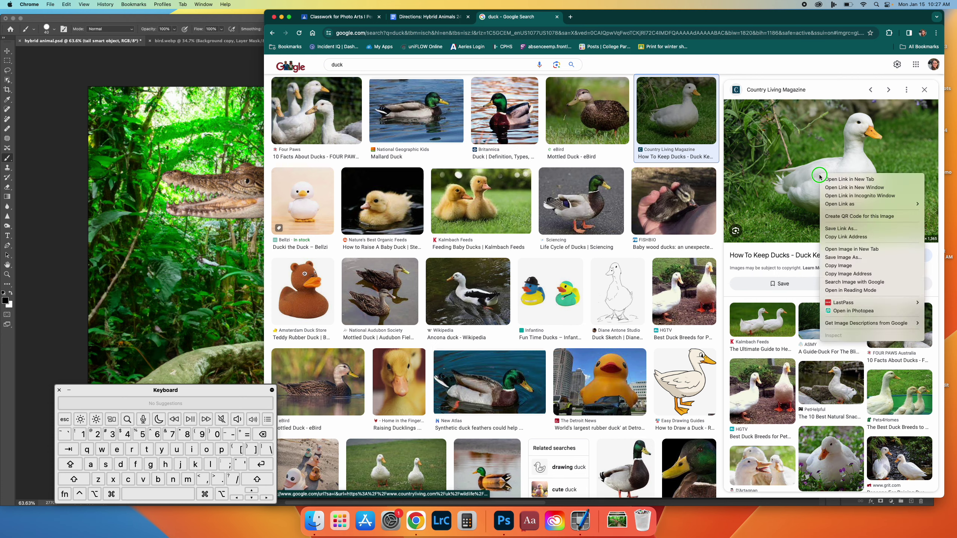
click(843, 257)
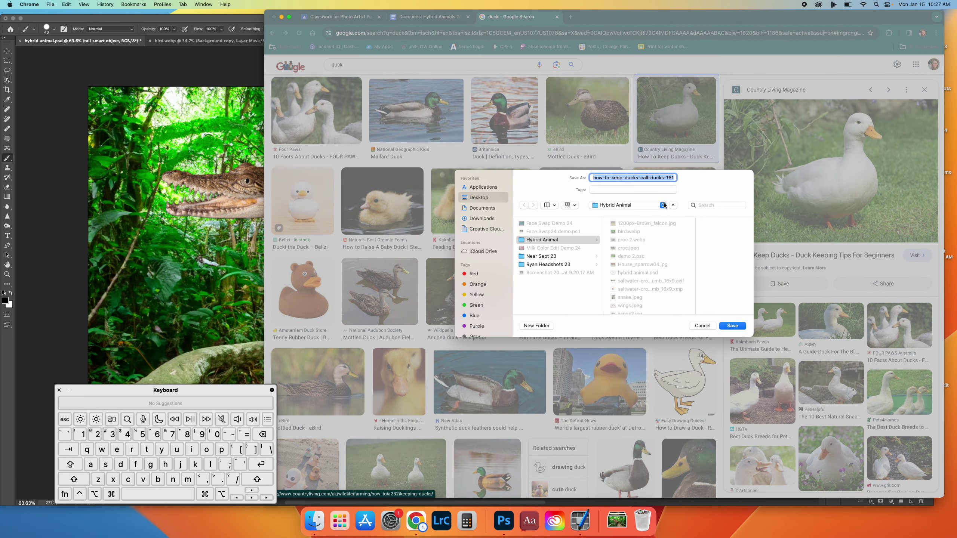
Step: Set the image's save location to the Downloads folder
click(672, 206)
click(607, 257)
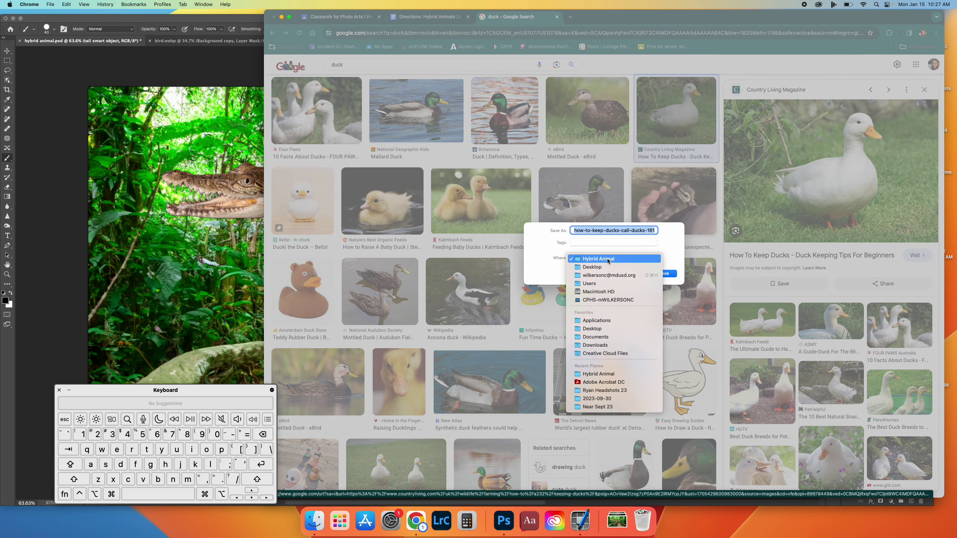
click(594, 345)
Step: Name the image file duck and set its save location to the Desktop
text(d)
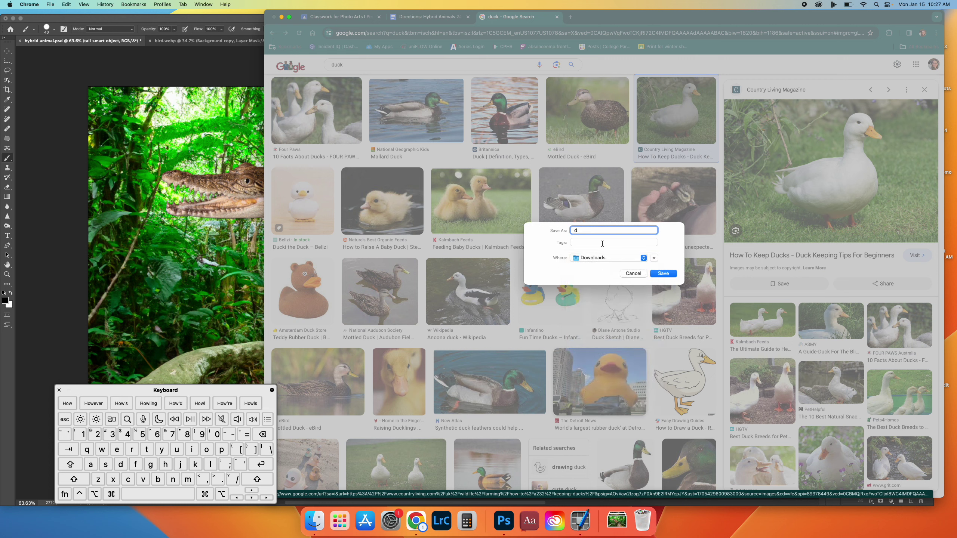
text(uck)
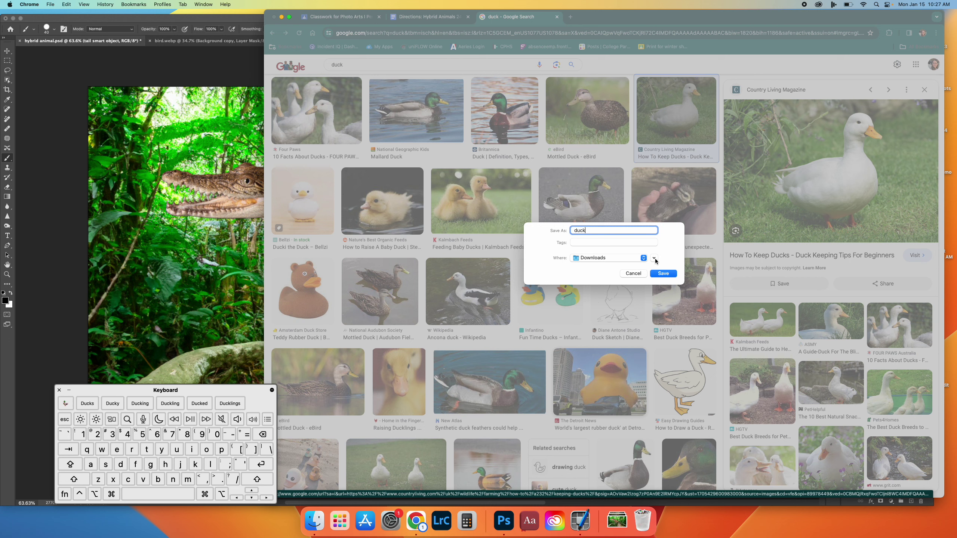
click(654, 258)
click(488, 200)
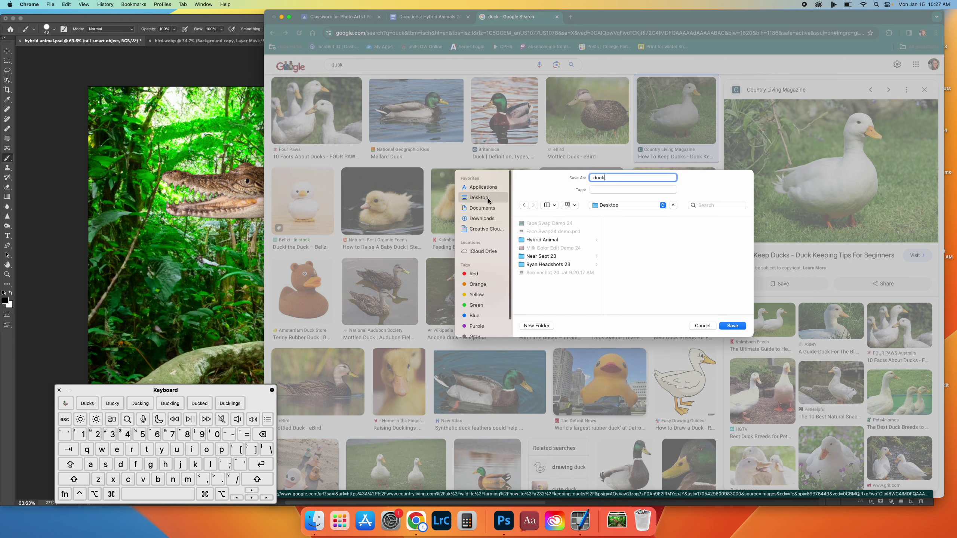
Step: Create a folder named hybrid animals demo on the Desktop and save the duck image in it
click(537, 326)
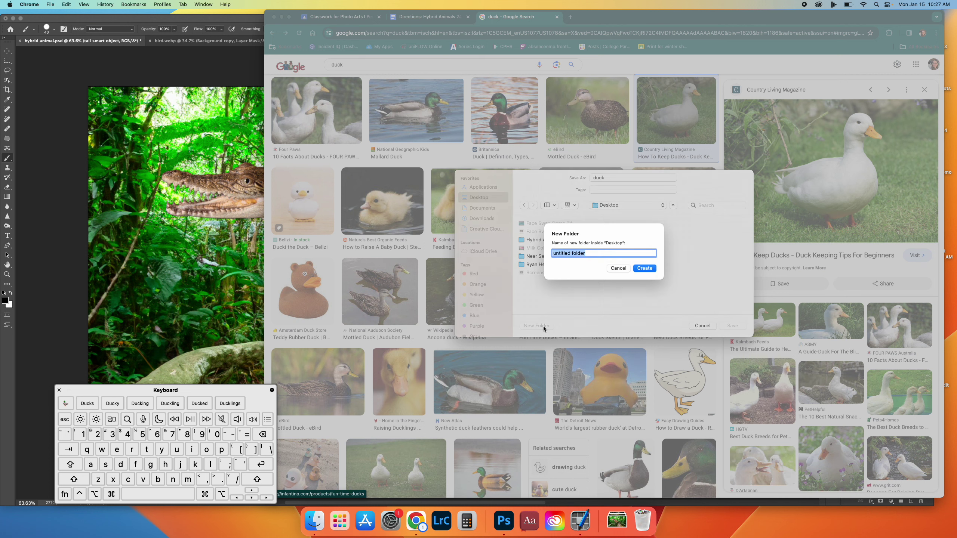
text(hybrid a)
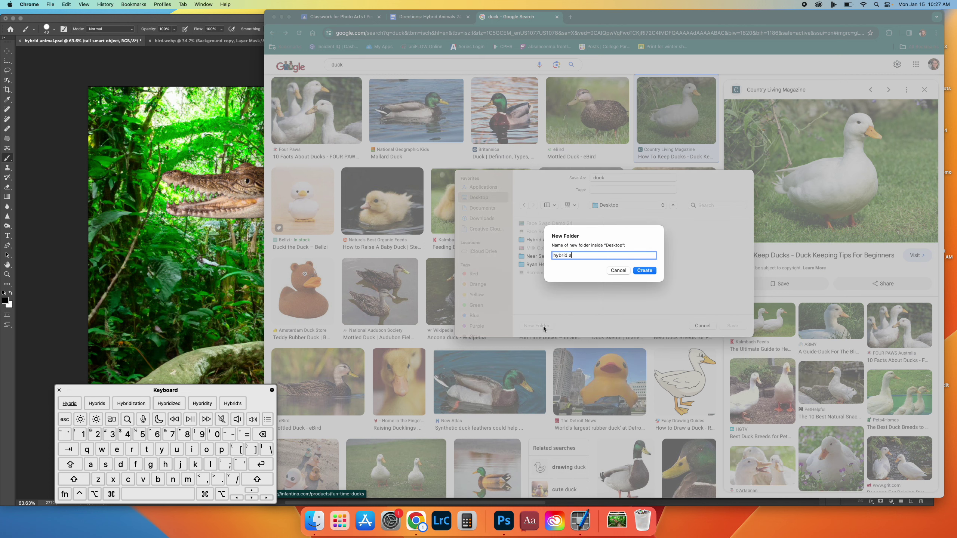
text(nimals demo)
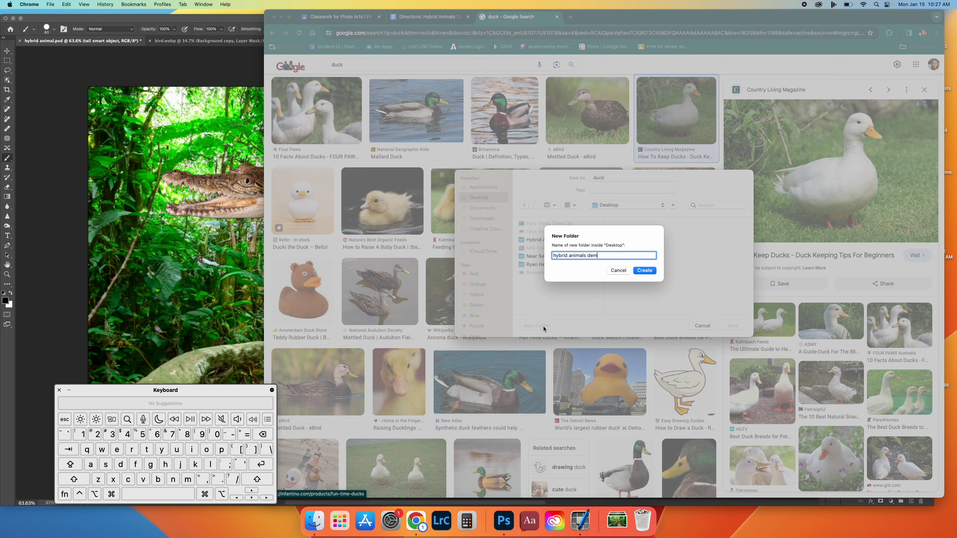
click(645, 271)
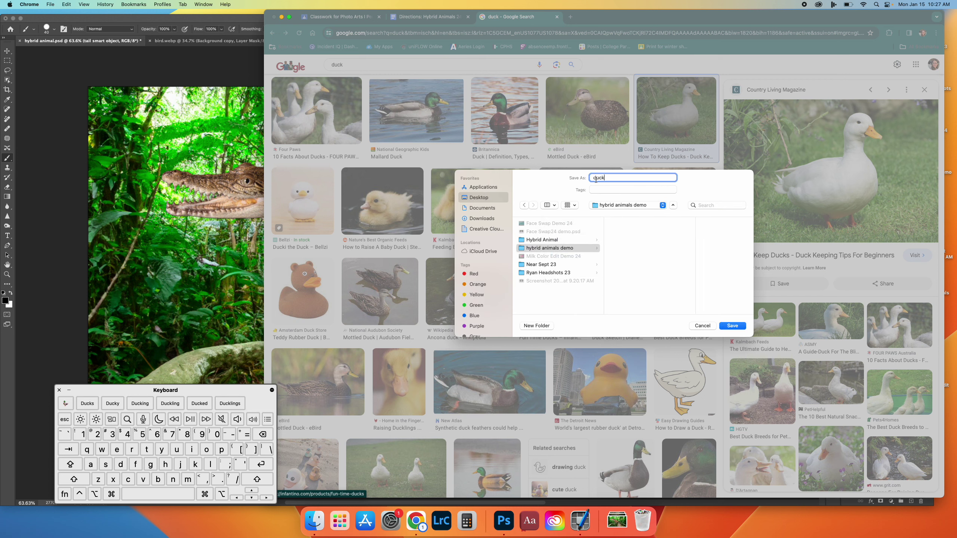
click(732, 326)
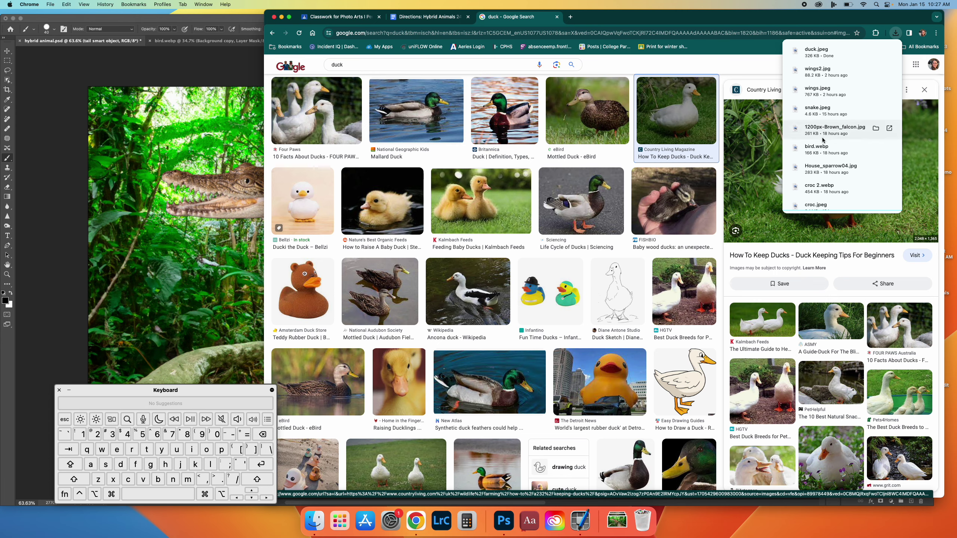
Step: Dismiss the list of recent downloads and close the enlarged duck photo
scroll(828, 146, down, 1)
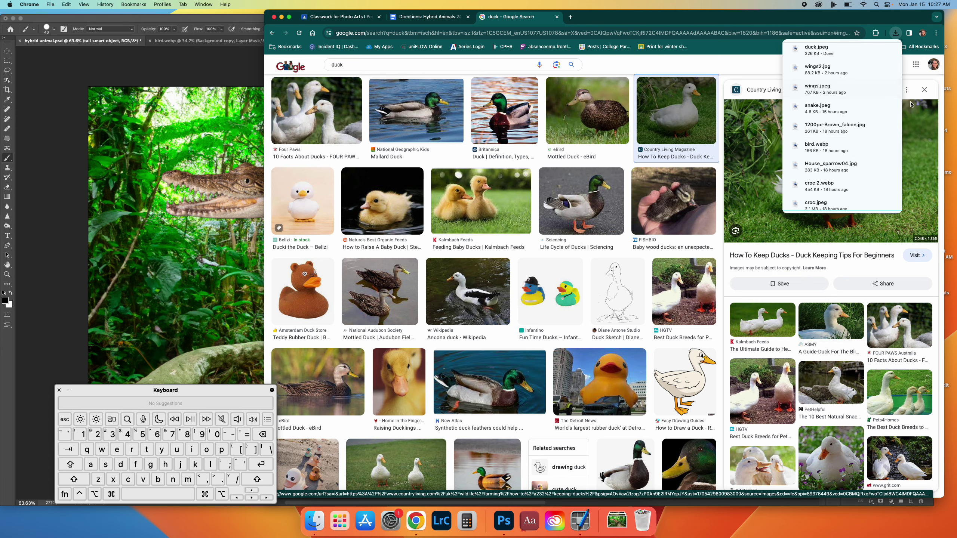
key(Escape)
key(Escape)
scroll(606, 204, up, 3)
scroll(606, 204, down, 1)
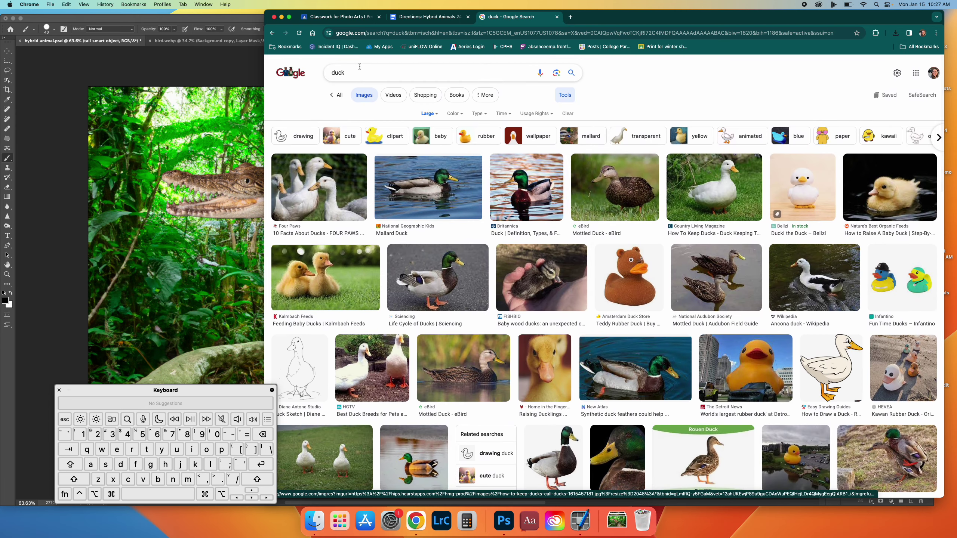
Step: Replace the duck image search with a search for white horse
click(327, 74)
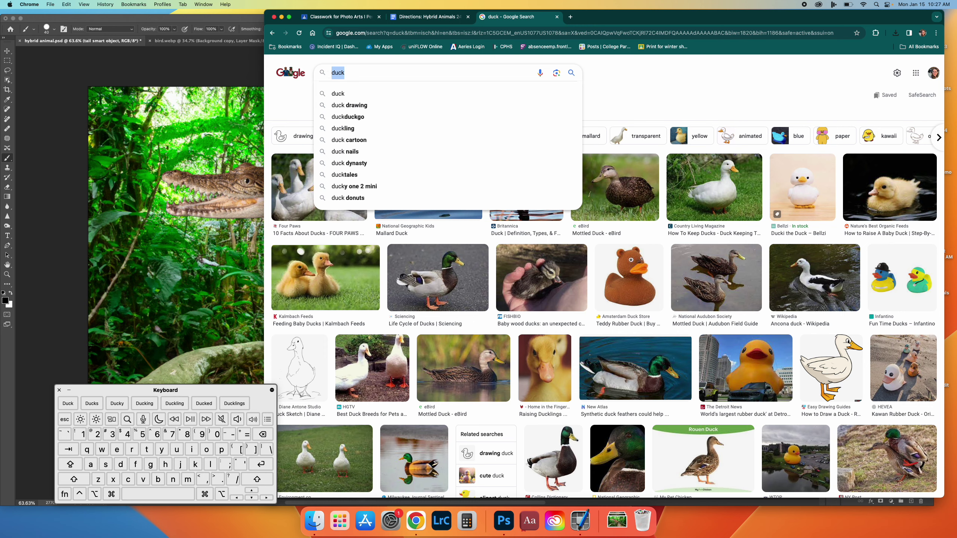
text(white )
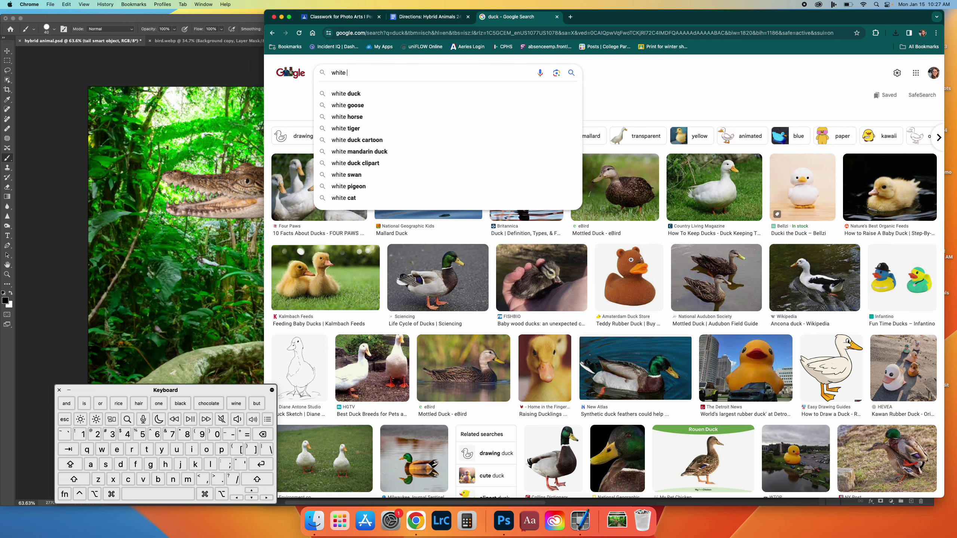
text(d)
key(BackSpace)
text(ho)
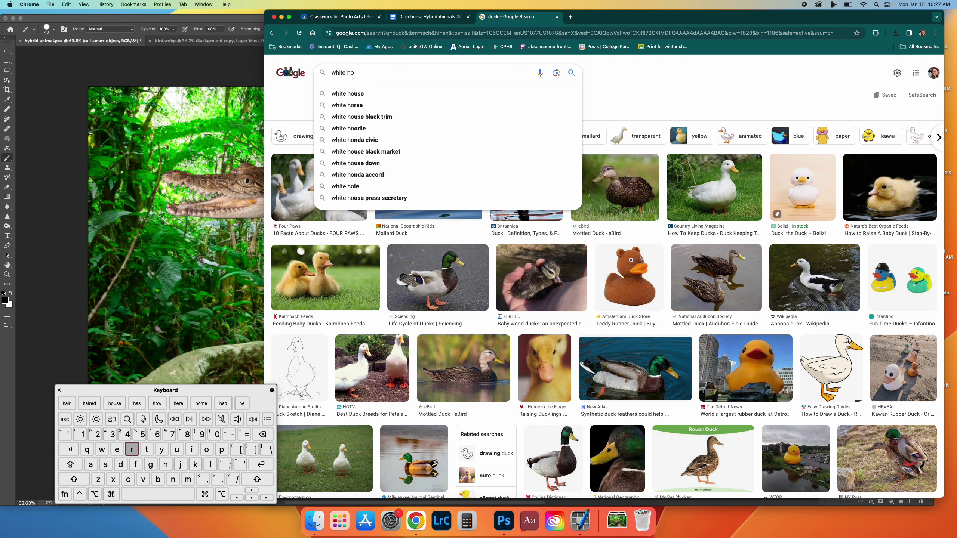
text(rse)
key(Return)
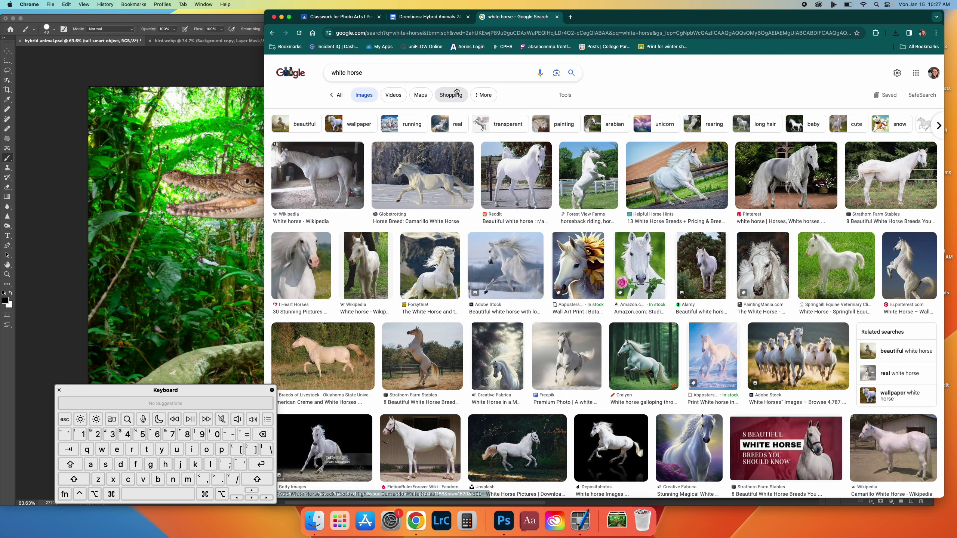
Step: Filter the white horse image results to show only large images
click(565, 95)
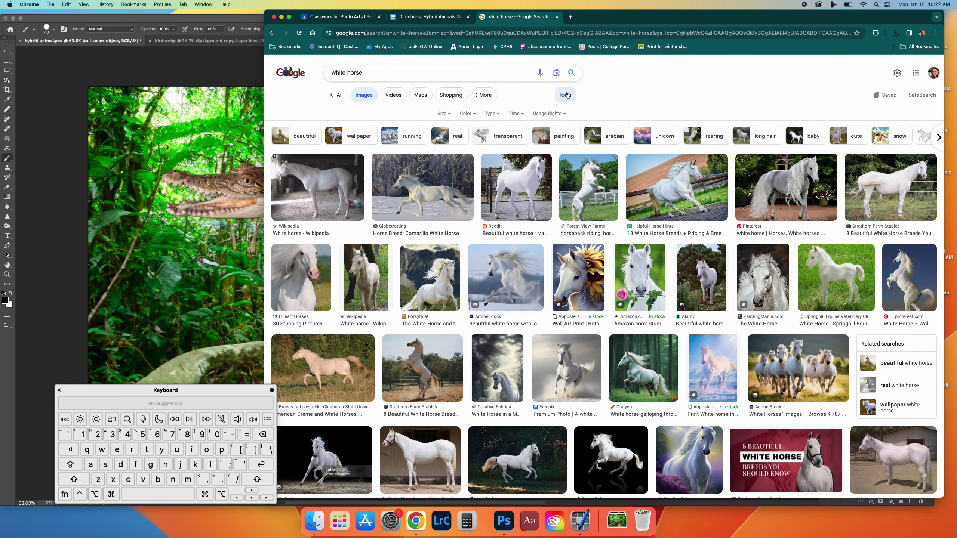
click(444, 113)
click(450, 136)
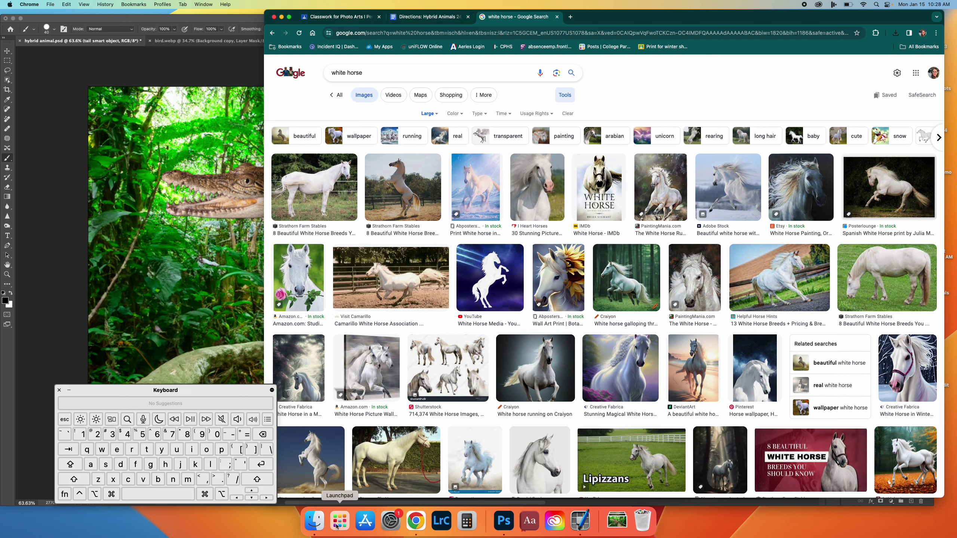
Step: Open the hybrid animals demo folder on the Desktop in Finder and check the saved duck.jpeg at full size
click(306, 526)
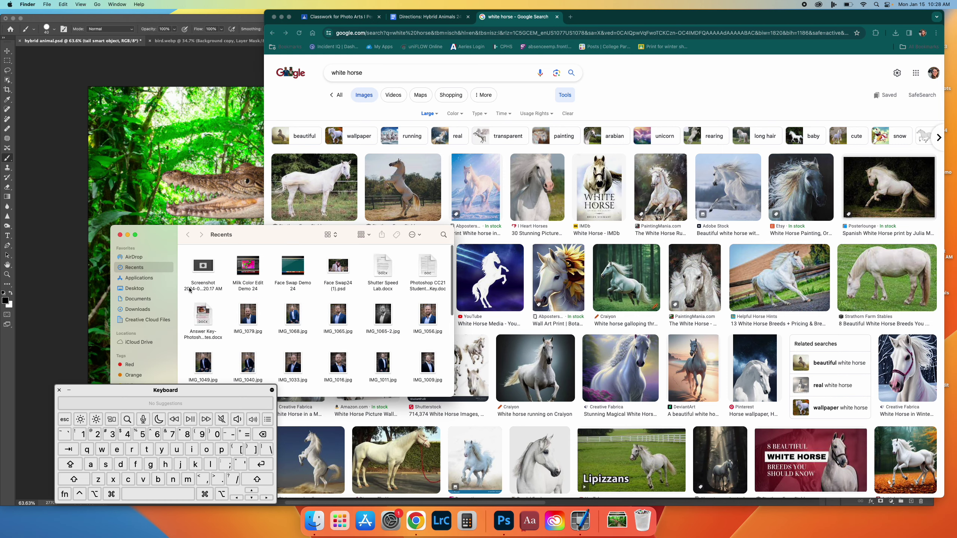
click(135, 288)
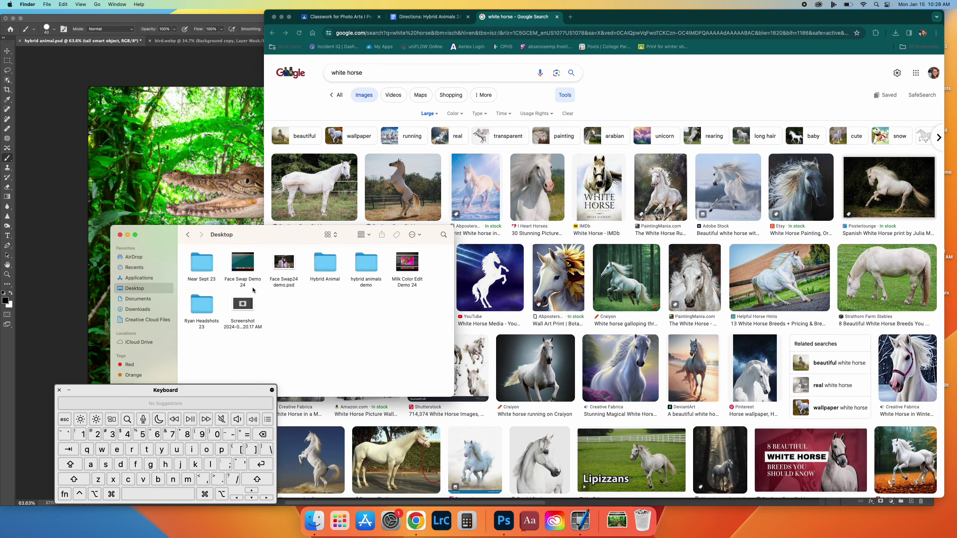
double_click(366, 263)
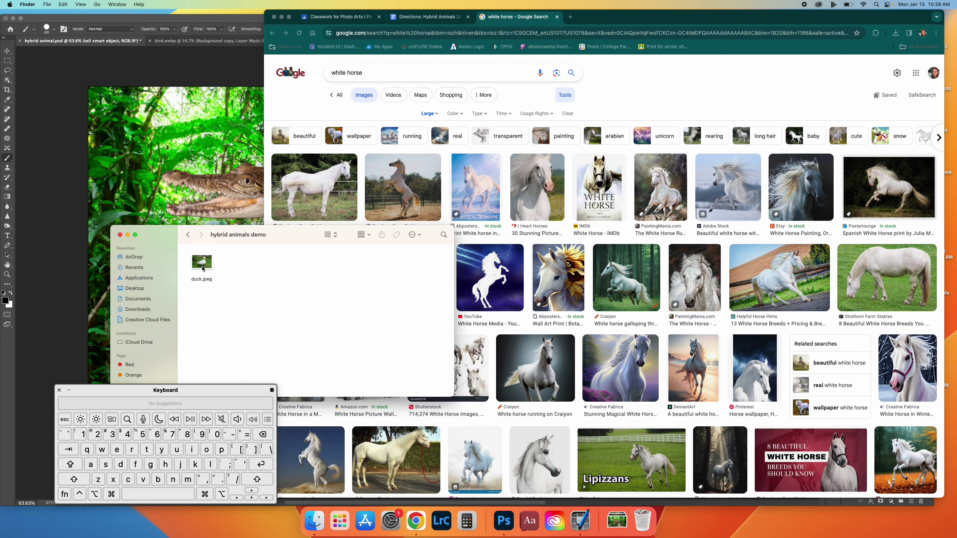
double_click(202, 263)
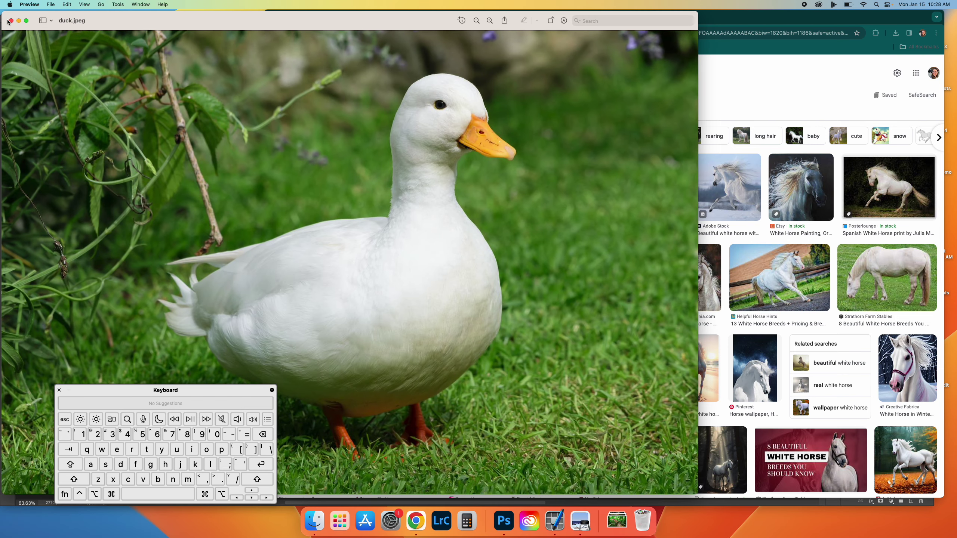
click(9, 21)
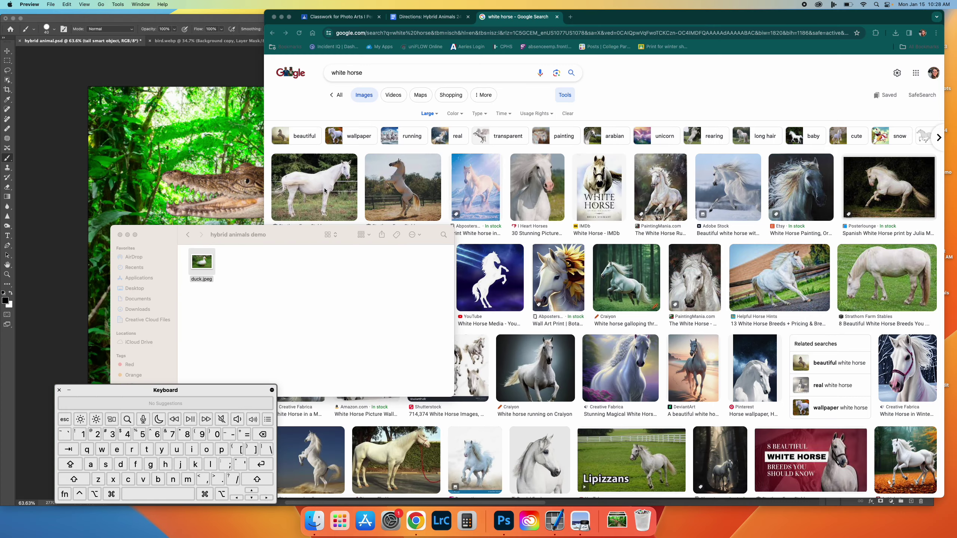
Step: Preview the standing white horse photos from Strathorn Farm Stables and Pinterest and check their pixel dimensions
click(325, 190)
scroll(321, 181, down, 3)
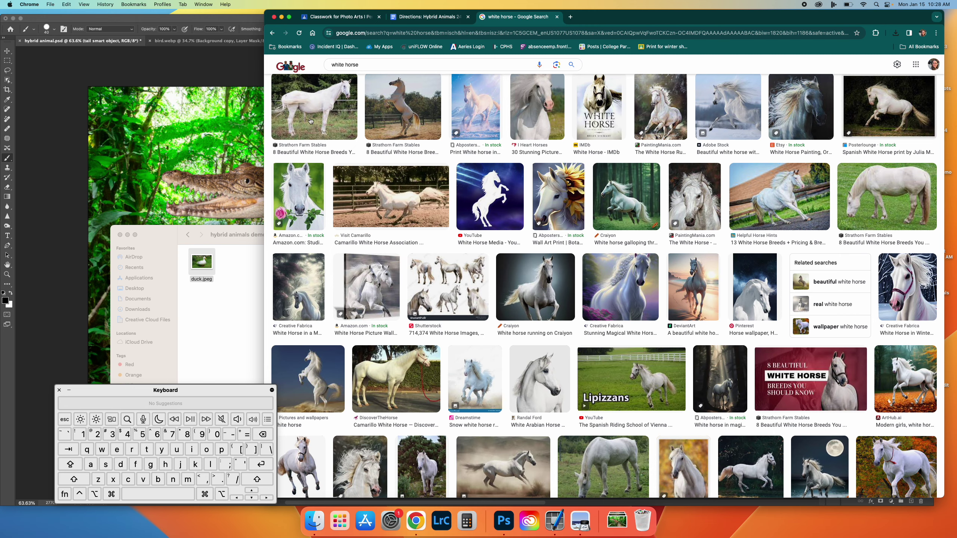
click(310, 119)
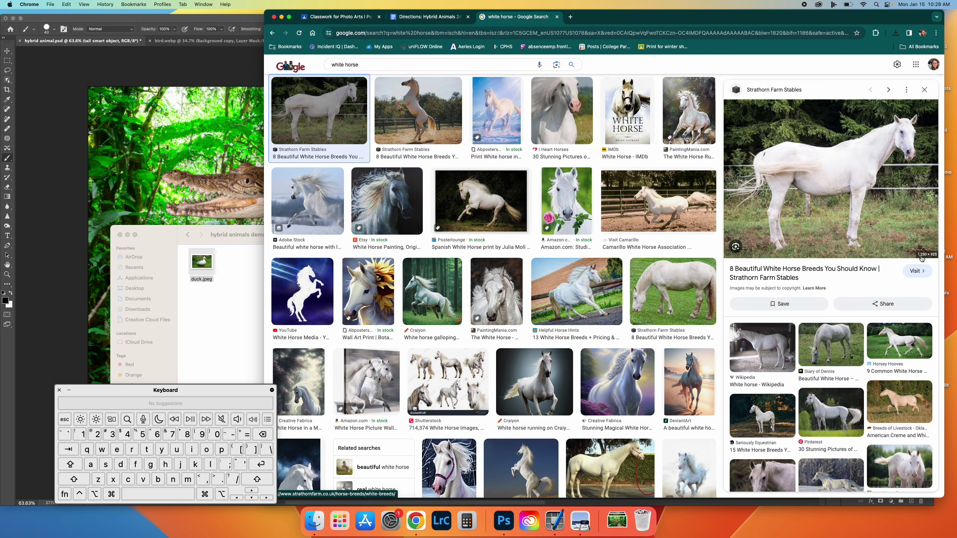
scroll(882, 290, down, 2)
click(860, 372)
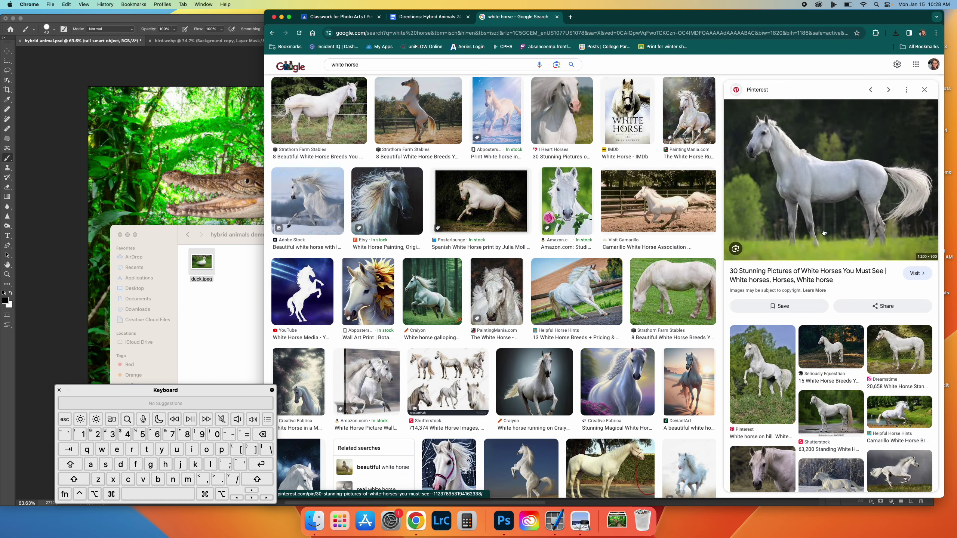
scroll(816, 234, up, 3)
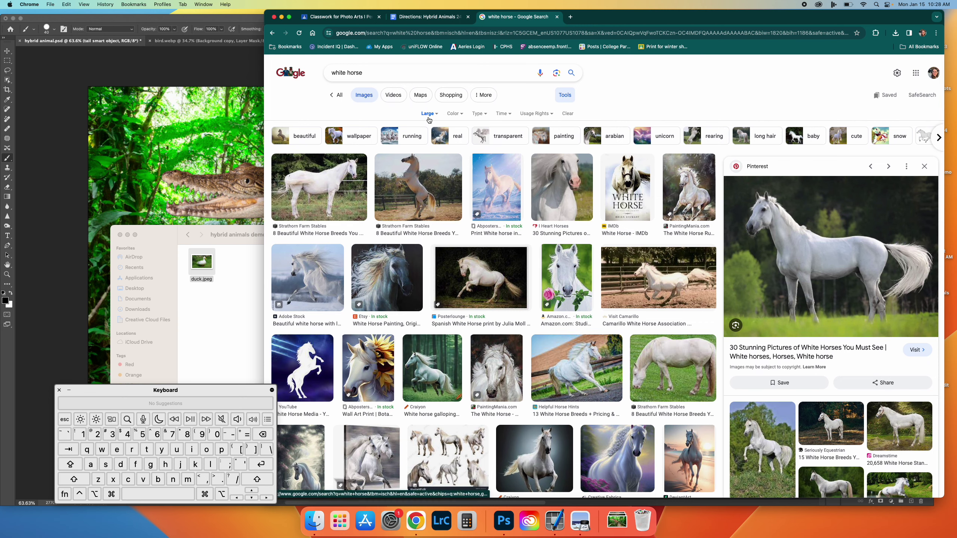
scroll(518, 159, down, 5)
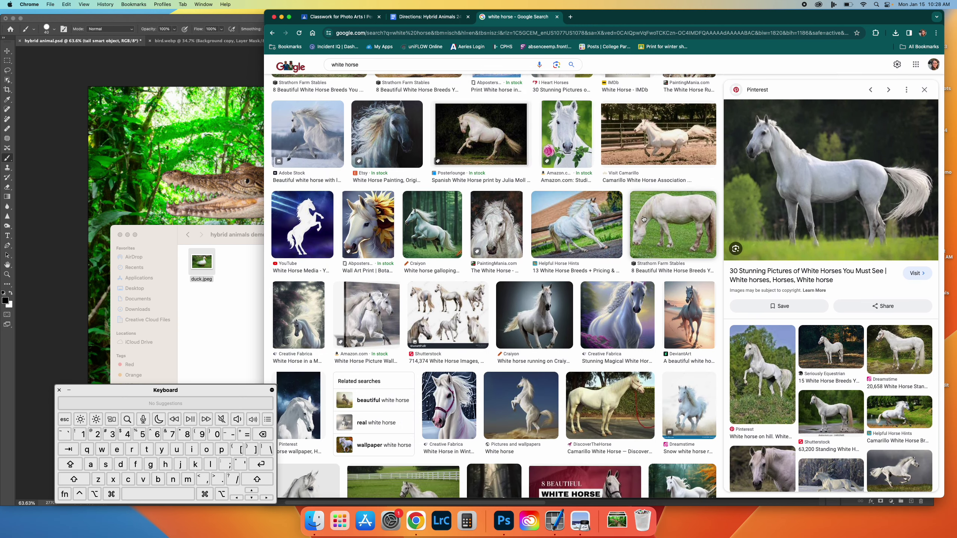
Step: Select the grazing white horse photo from Strathorn Farm Stables and open the full-size image in a new tab
click(663, 225)
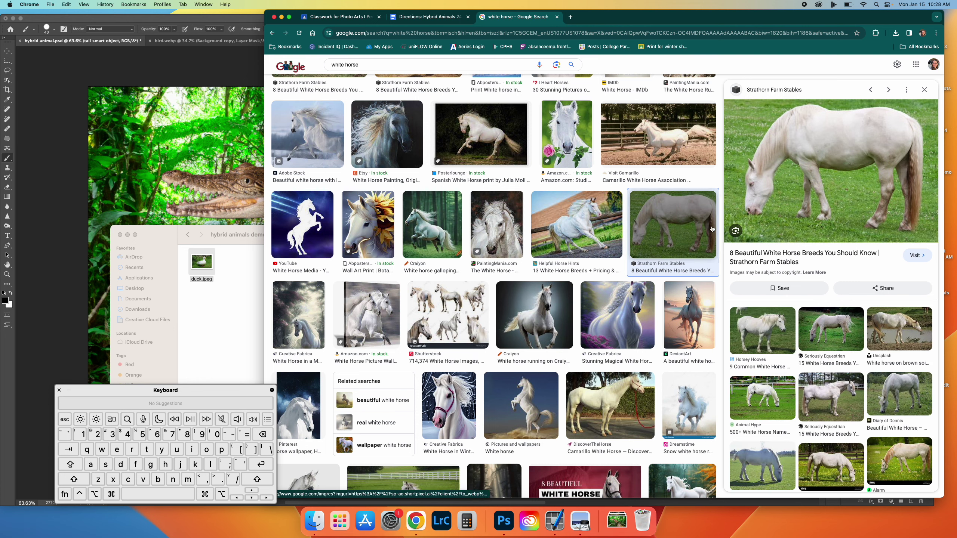
right_click(770, 173)
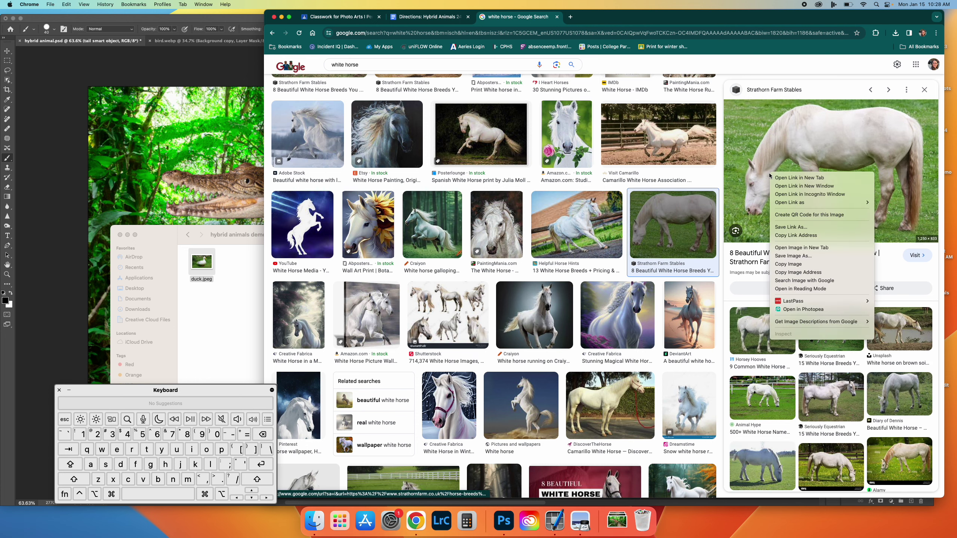
click(798, 248)
click(579, 17)
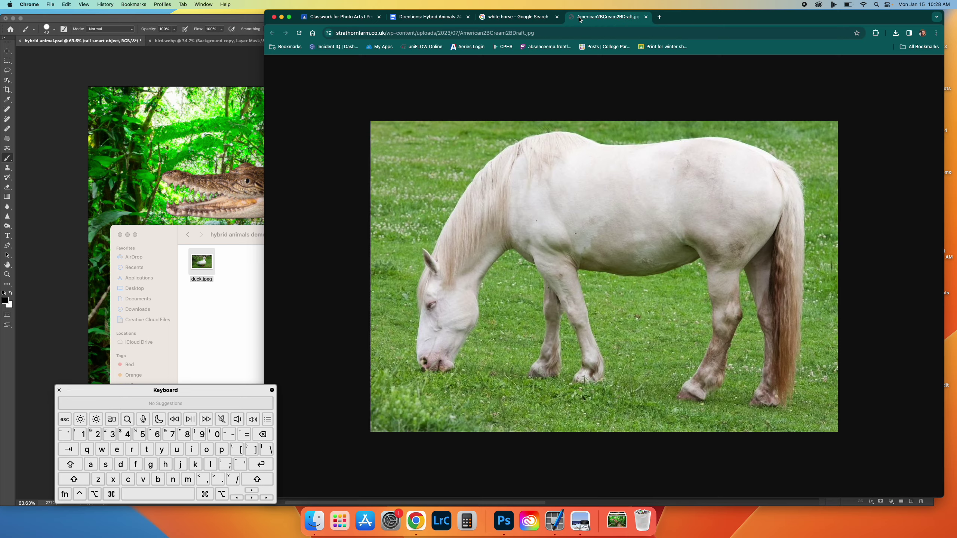
Step: Save the grazing horse image as horse in the hybrid animals demo folder and close its tab
right_click(548, 218)
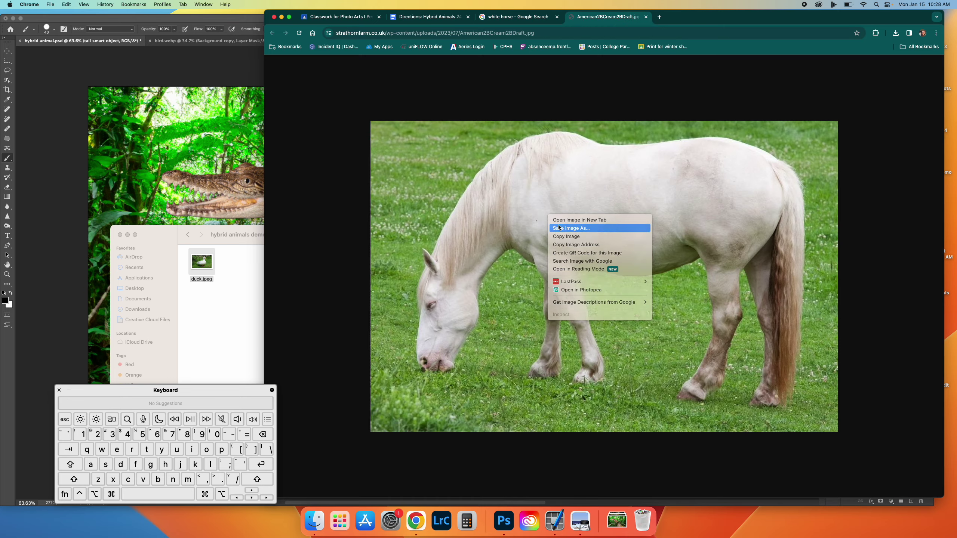
click(570, 228)
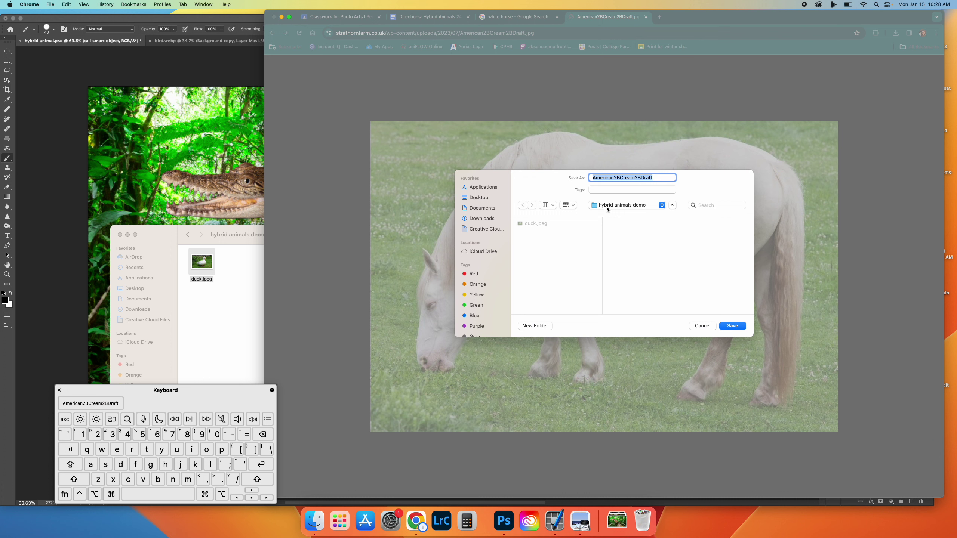
text(hourse)
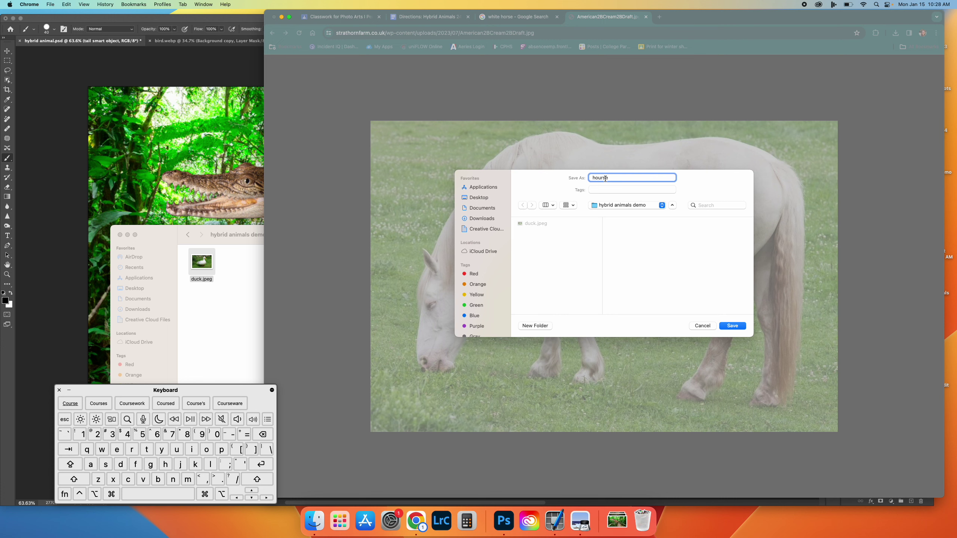
key(BackSpace)
key(BackSpace)
text(r)
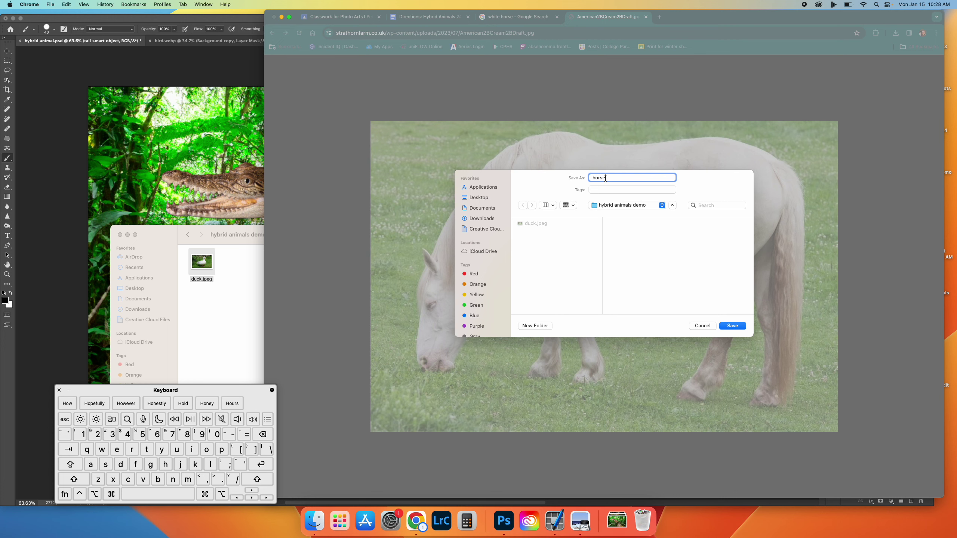
click(741, 324)
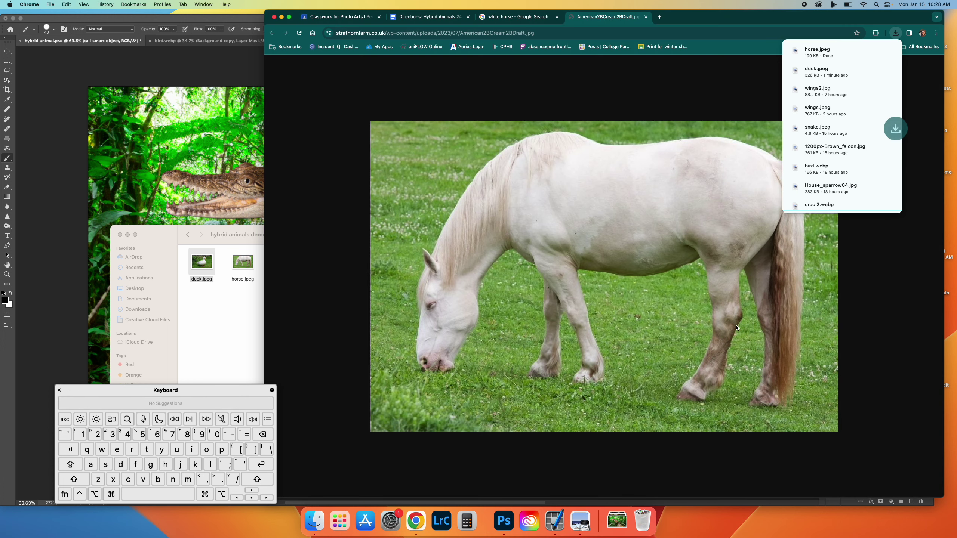
click(647, 17)
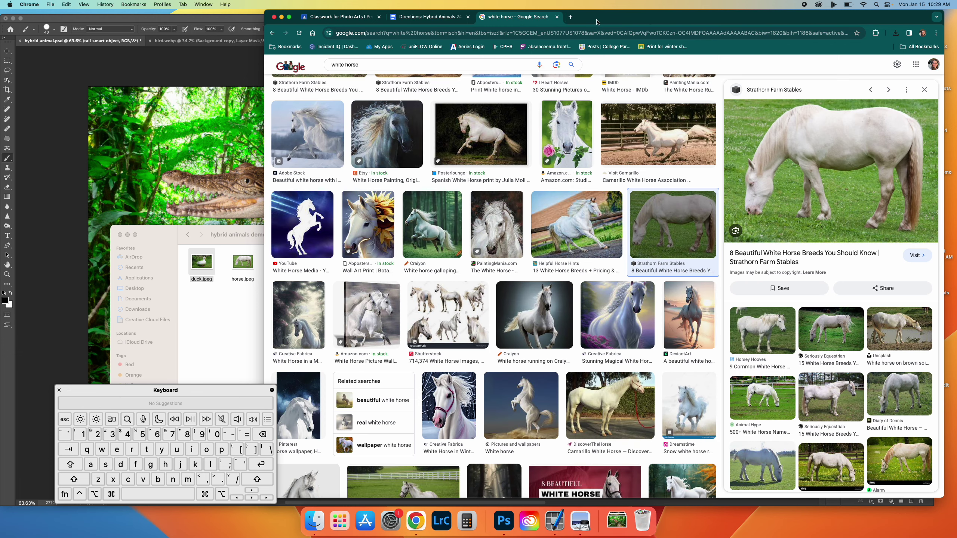
Step: Review the Hybrid Animals 24 directions on matching pose and composition and the Photoshop steps that follow
click(425, 17)
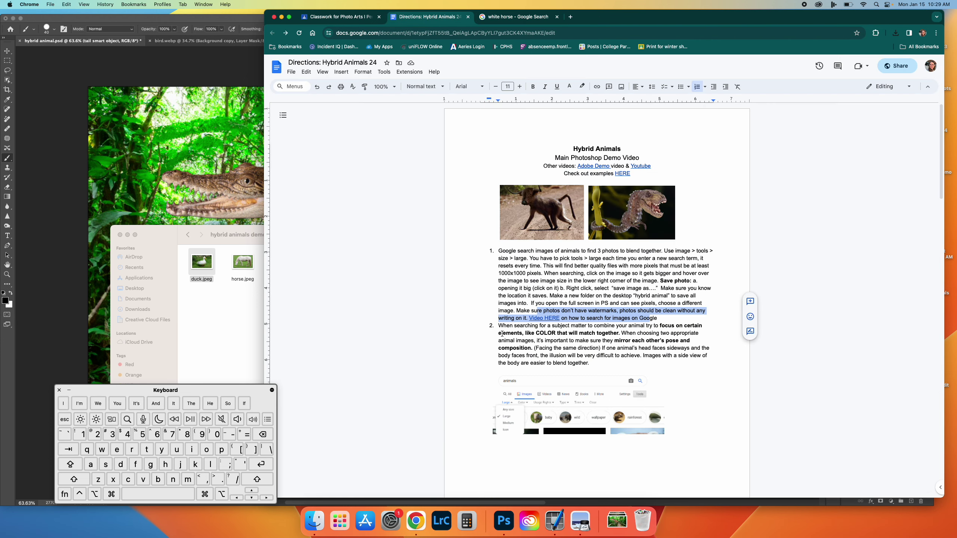
drag(501, 333, 674, 351)
scroll(674, 350, down, 5)
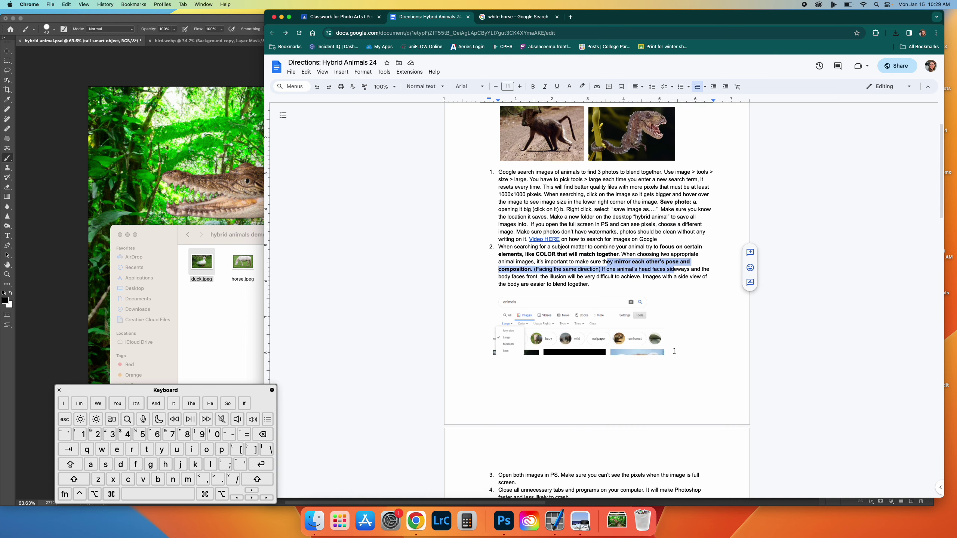
scroll(563, 187, down, 2)
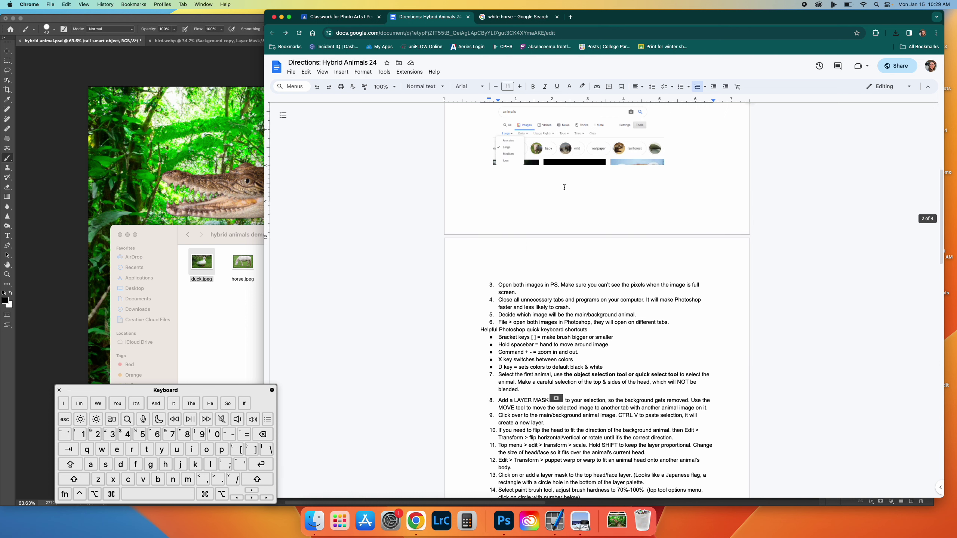
scroll(564, 187, up, 2)
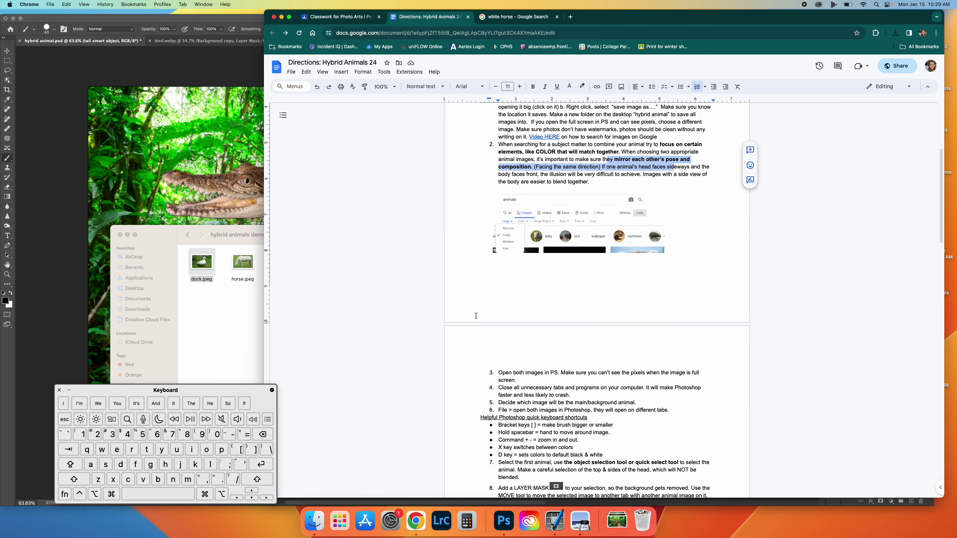
scroll(475, 315, down, 8)
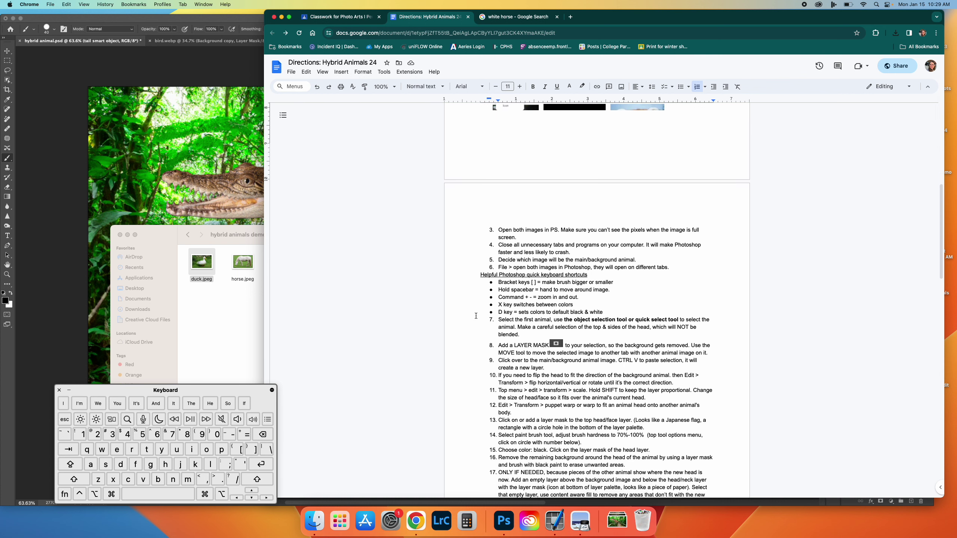
scroll(476, 315, down, 1)
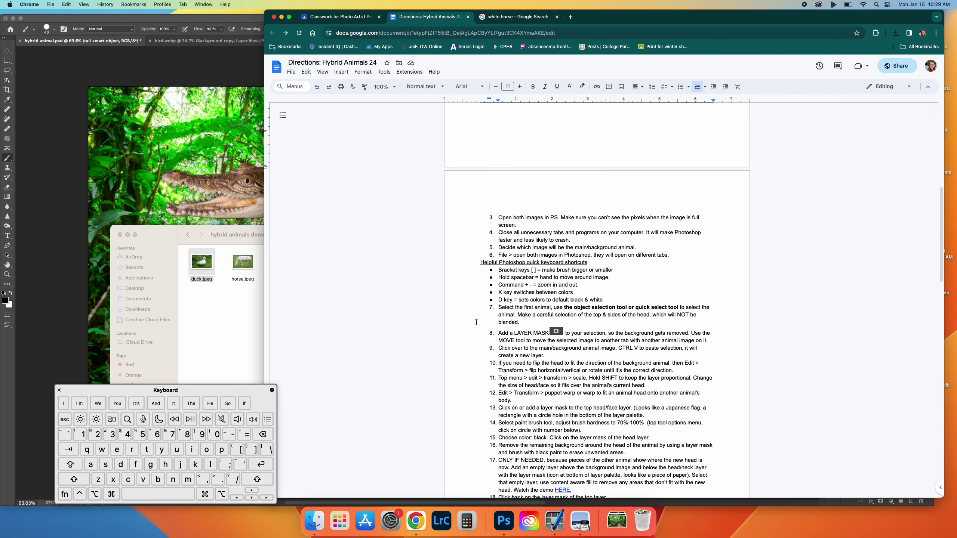
Step: Close the folder window and switch to Photoshop's home screen, dismissing the What's new announcement
click(120, 235)
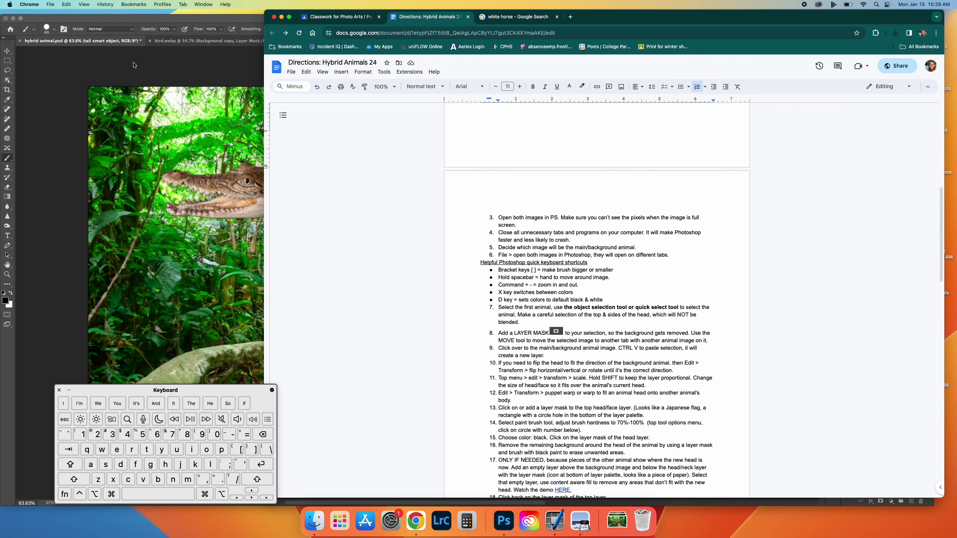
click(32, 18)
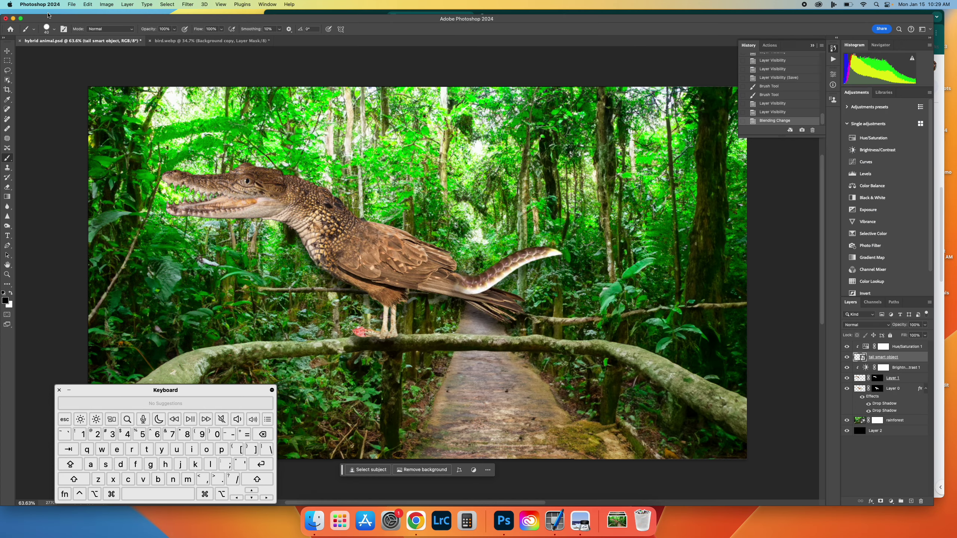
click(10, 29)
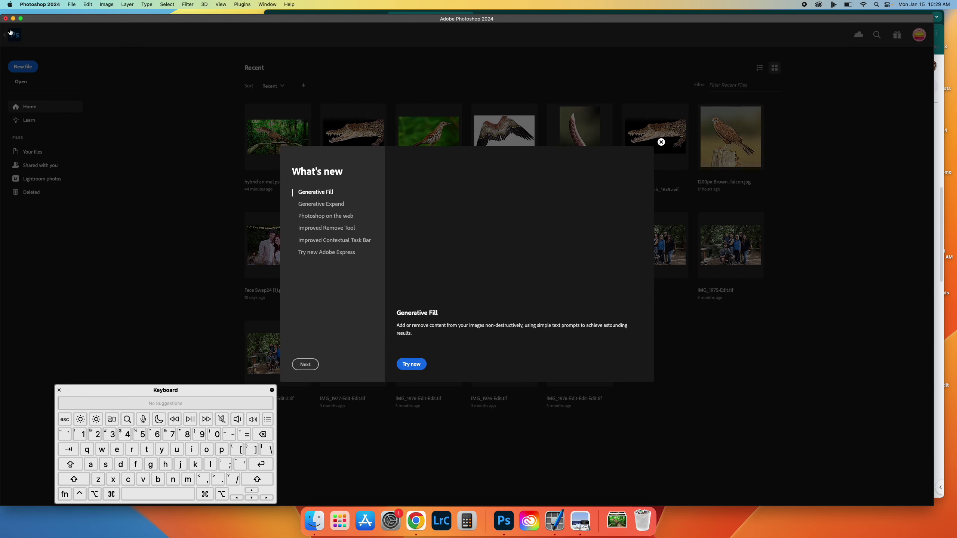
click(661, 141)
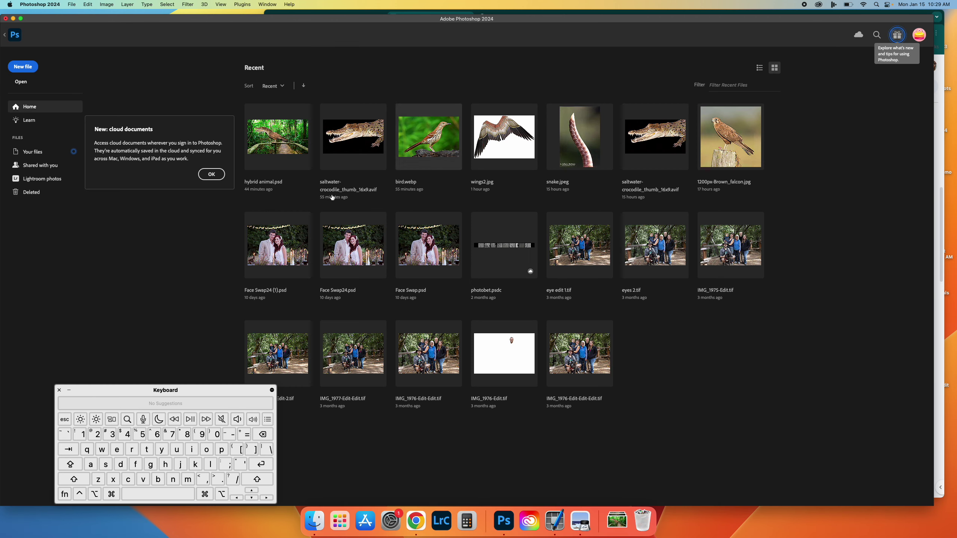
Step: Open 1200px-Brown_falcon.jpg from the Hybrid Animal folder
click(14, 83)
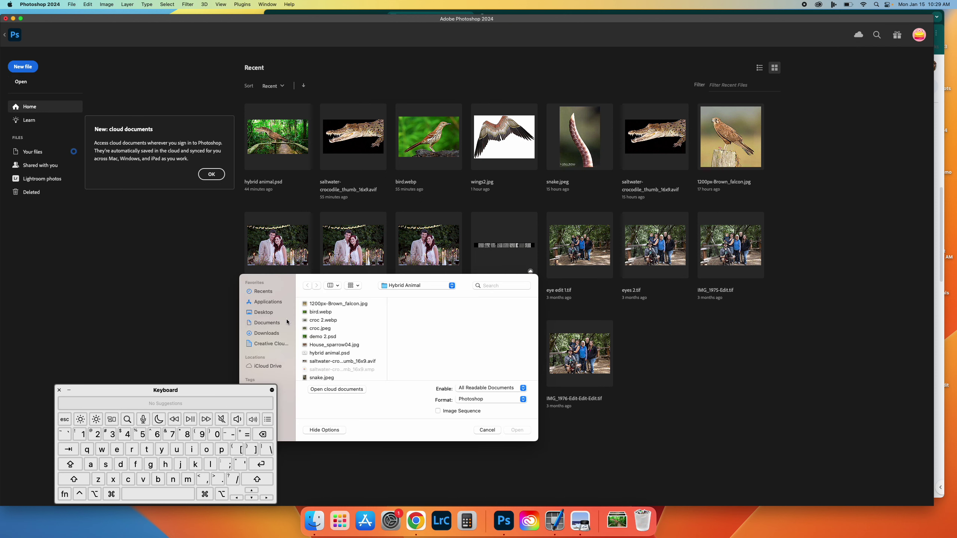
scroll(352, 351, down, 3)
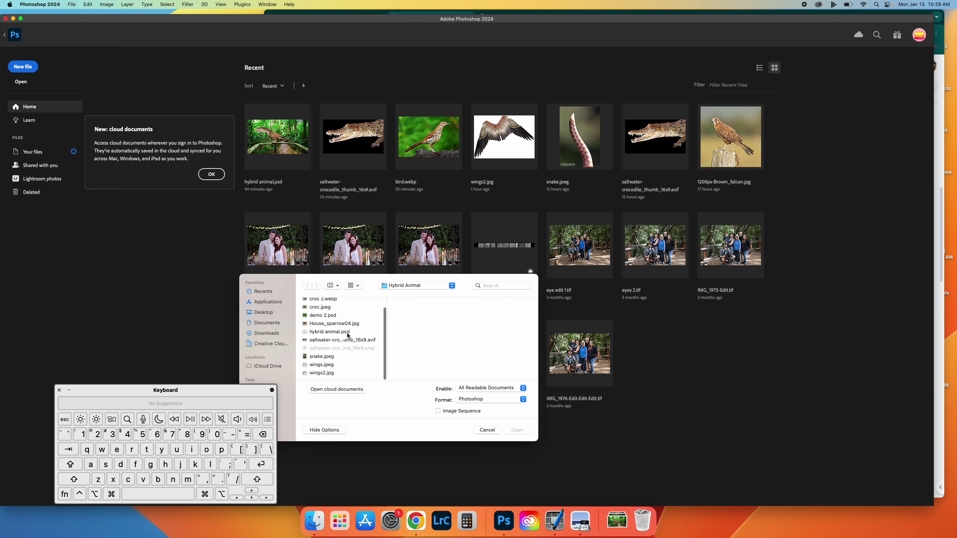
scroll(347, 335, up, 3)
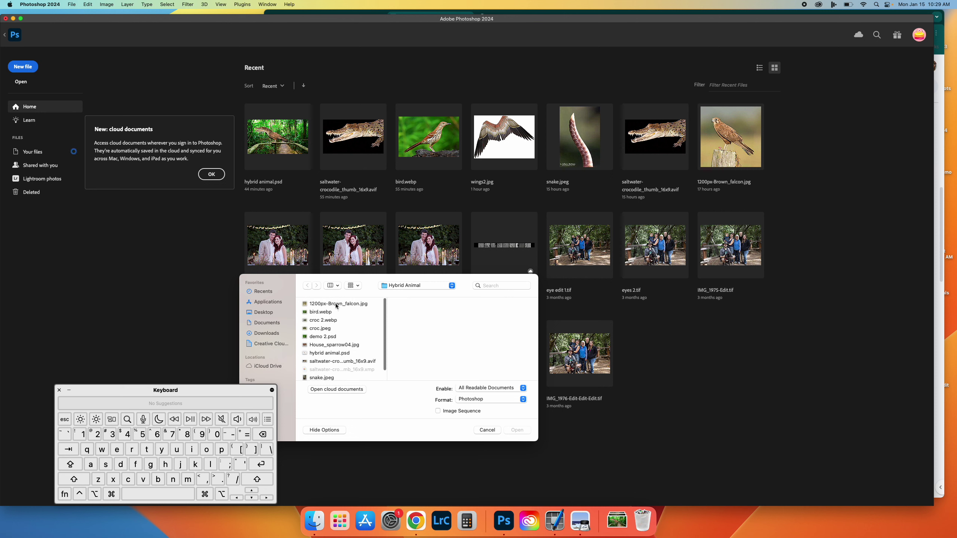
click(339, 308)
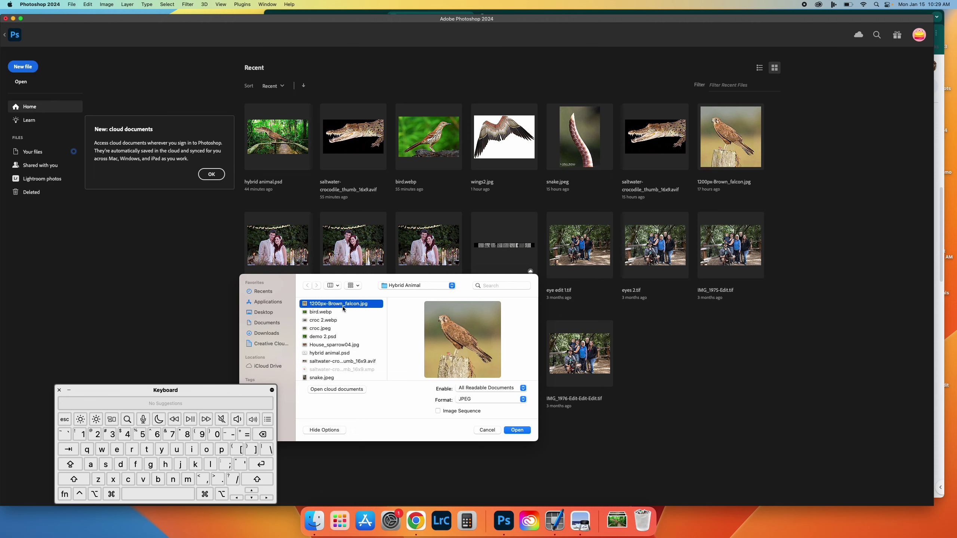
click(520, 431)
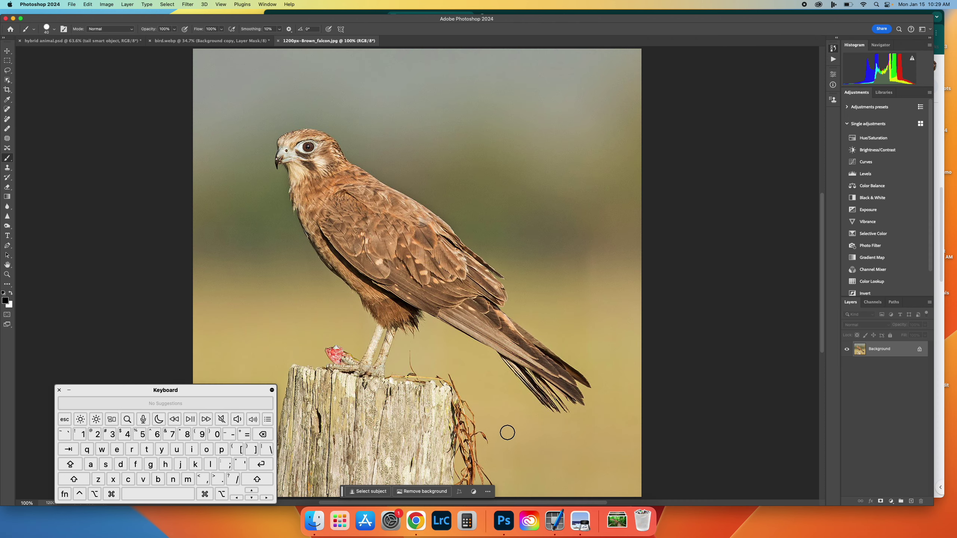
Step: Open the saltwater-crocodile AVIF image from the Hybrid Animal folder, passing it through Camera Raw without adjustments
click(65, 3)
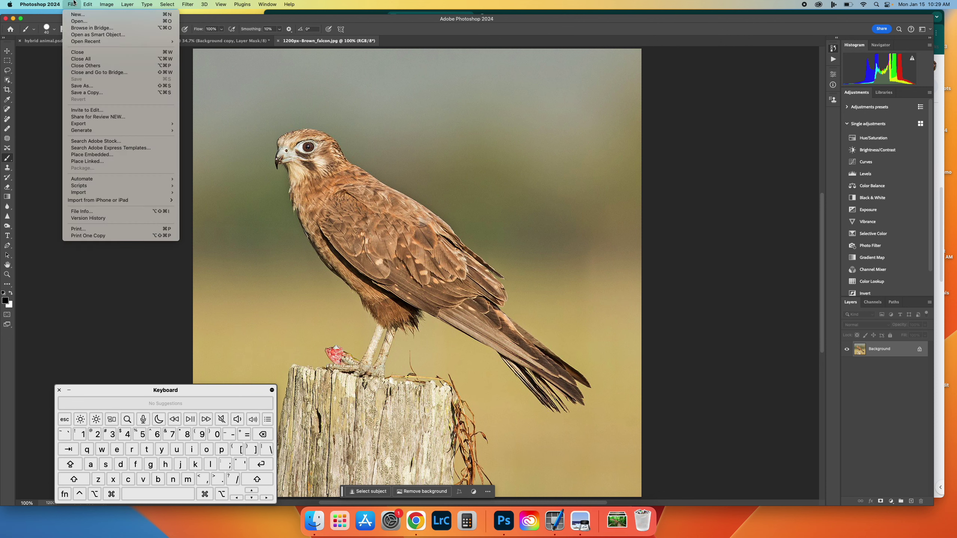
click(77, 21)
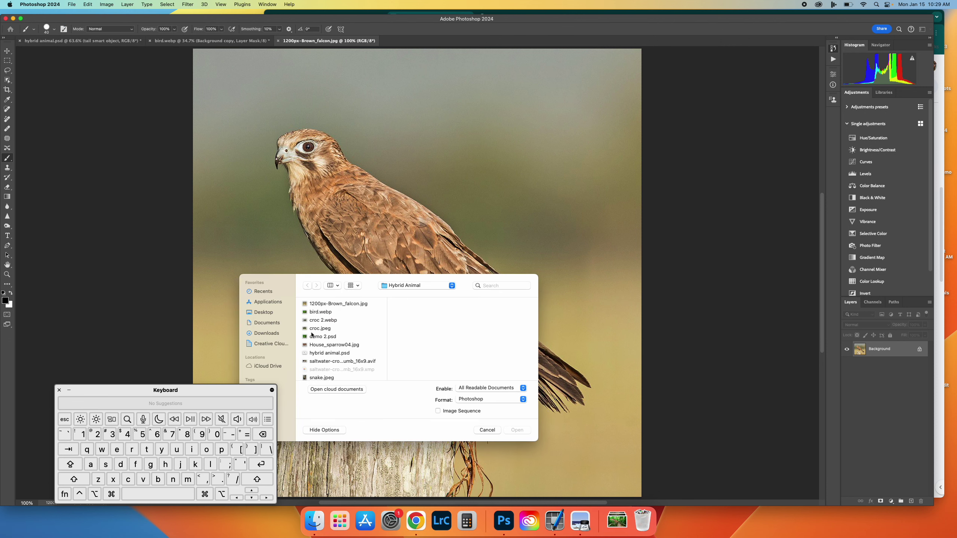
scroll(312, 334, down, 1)
click(312, 321)
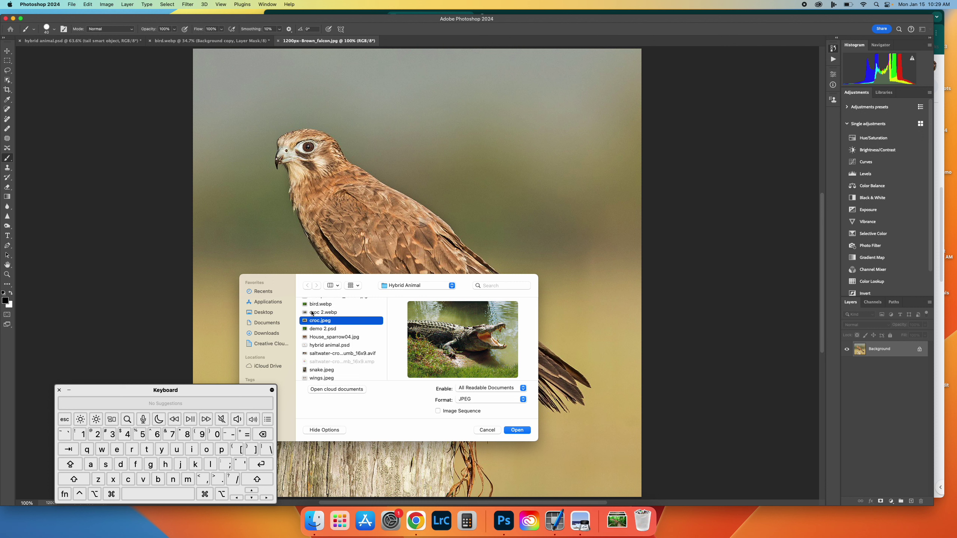
click(312, 312)
scroll(319, 340, down, 1)
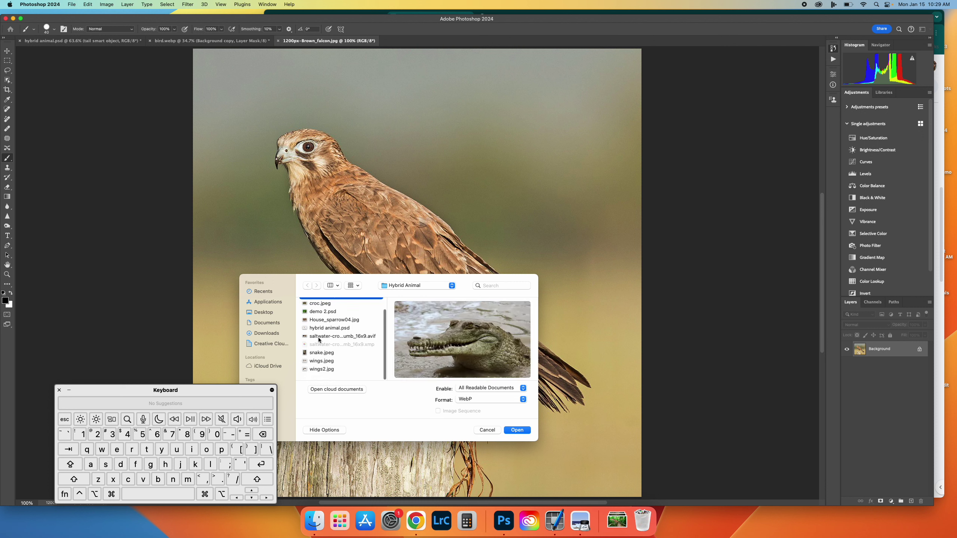
click(320, 341)
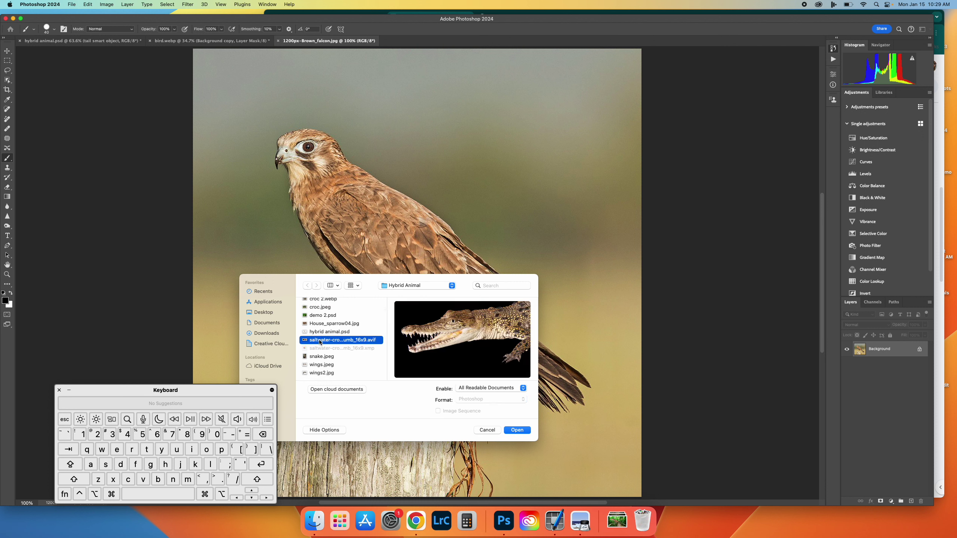
click(516, 430)
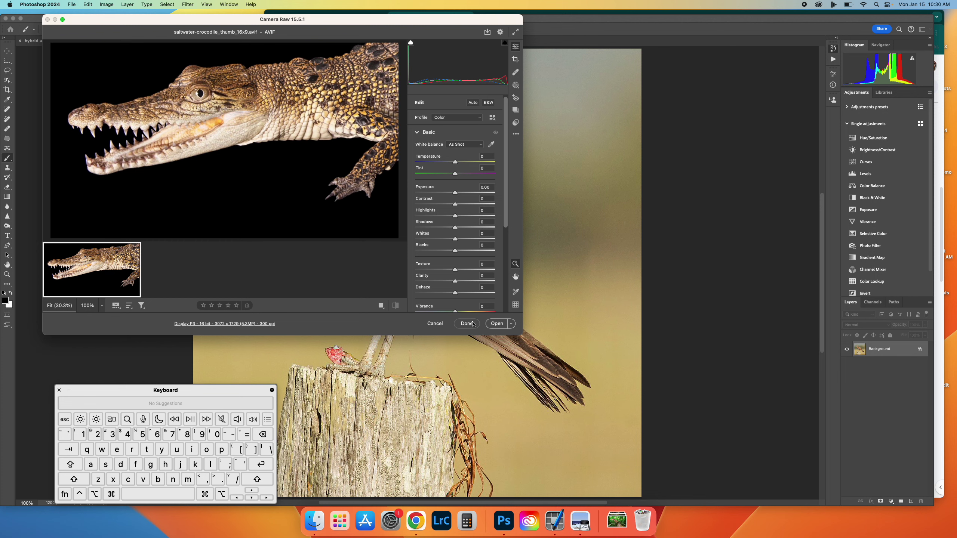
click(497, 324)
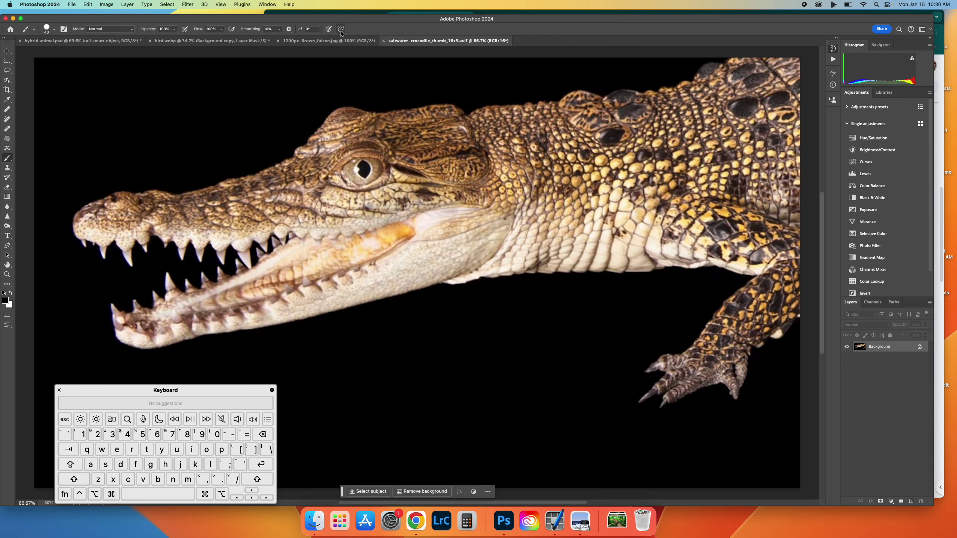
Step: Review the finished hybrid animal.psd and the other open documents, ending on the brown falcon photo
click(328, 40)
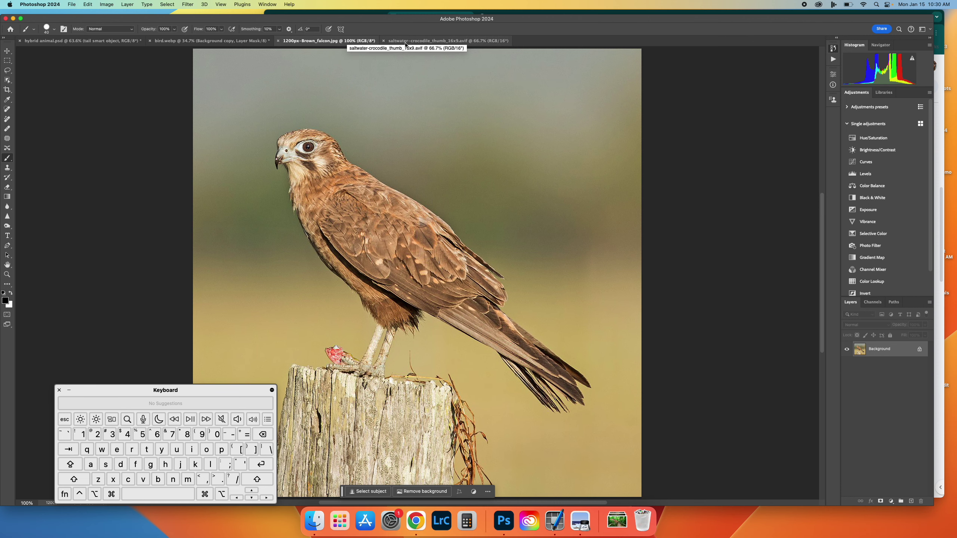
click(116, 42)
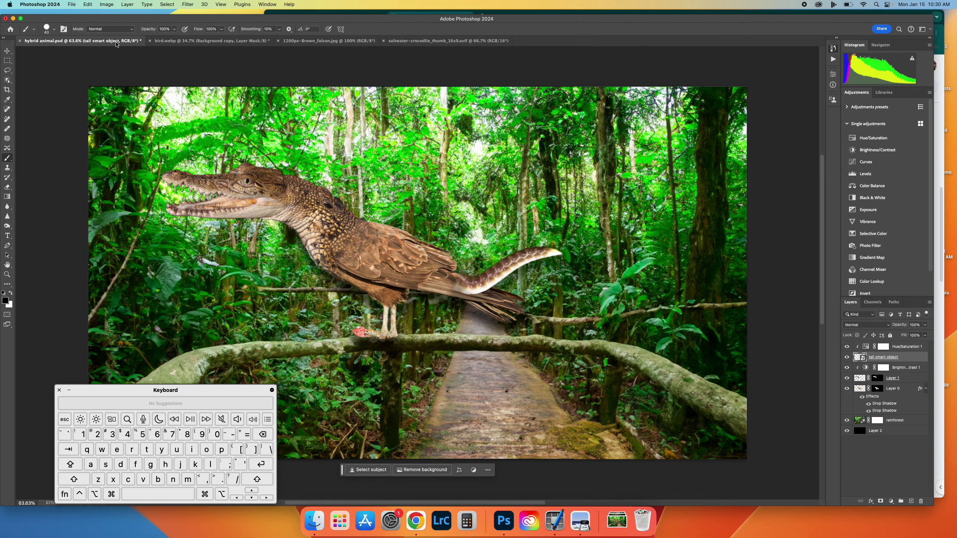
click(211, 41)
click(328, 40)
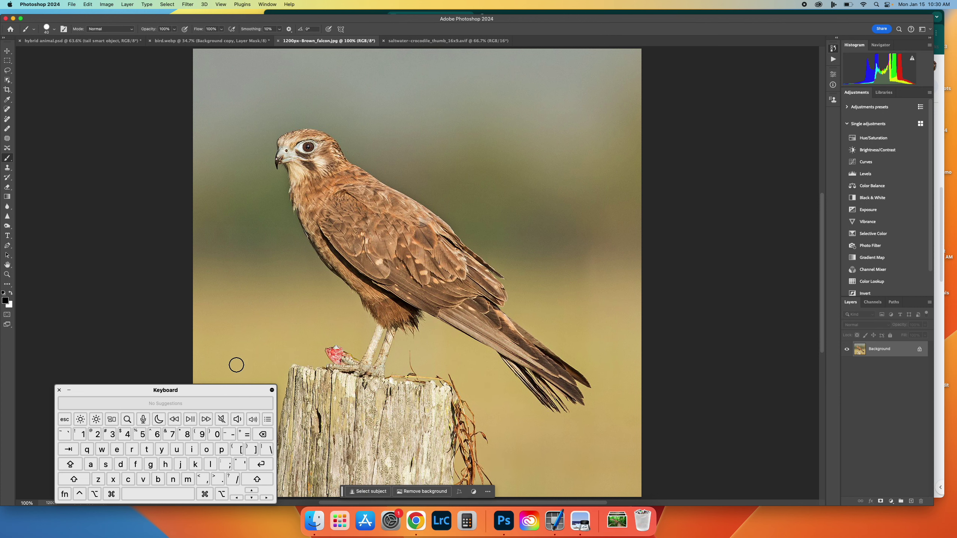
Step: Switch to Chrome, highlight the quick keyboard shortcuts in the Hybrid Animals 24 directions, and return to the falcon photo in Photoshop
click(416, 520)
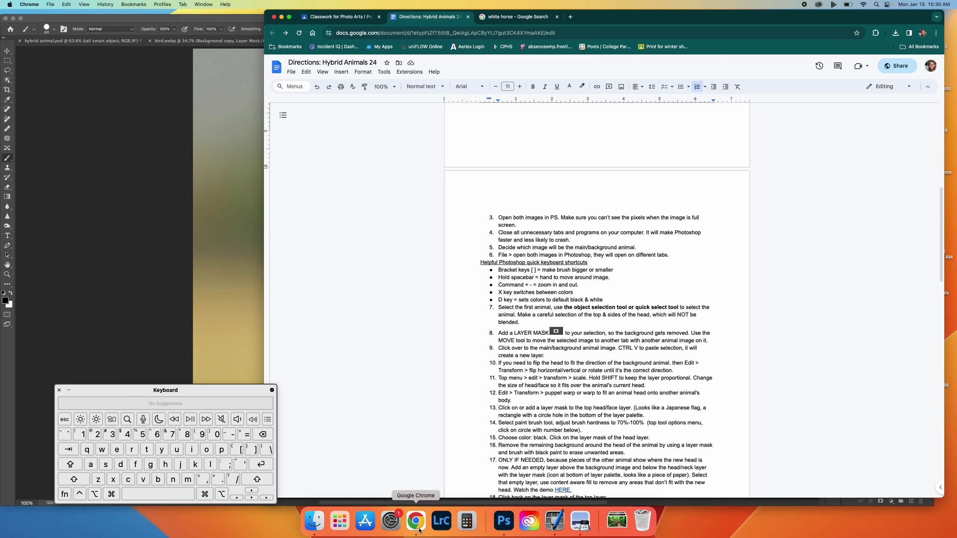
scroll(508, 344, down, 2)
scroll(509, 345, down, 5)
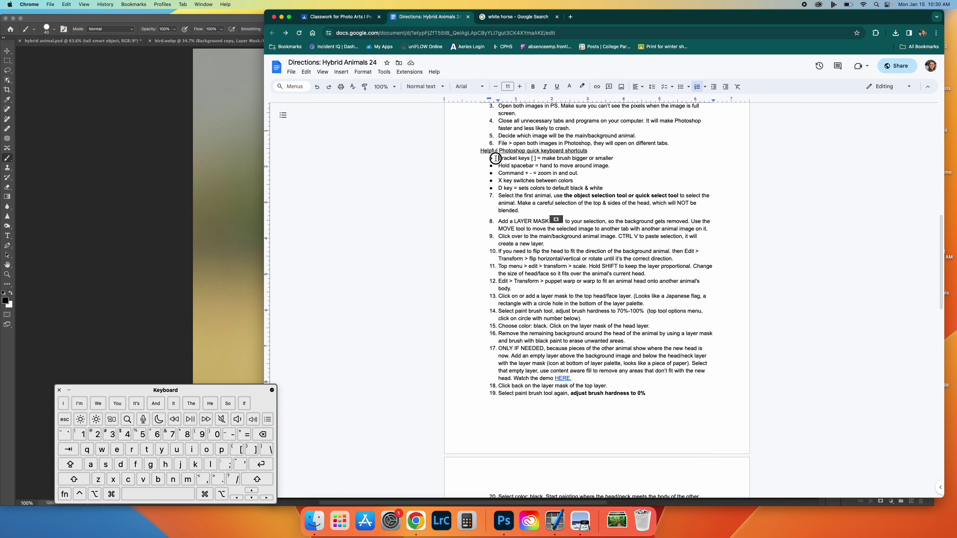
drag(495, 159, 618, 188)
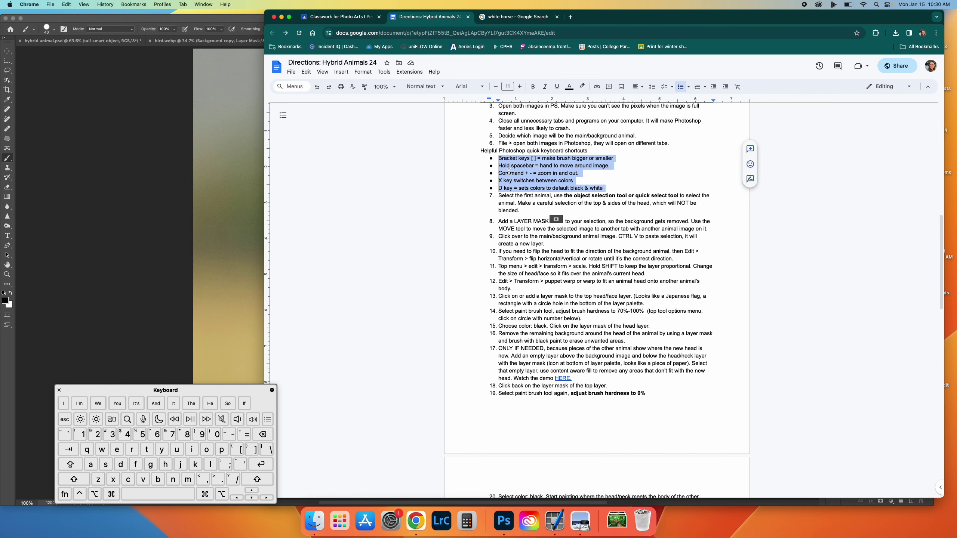
click(241, 196)
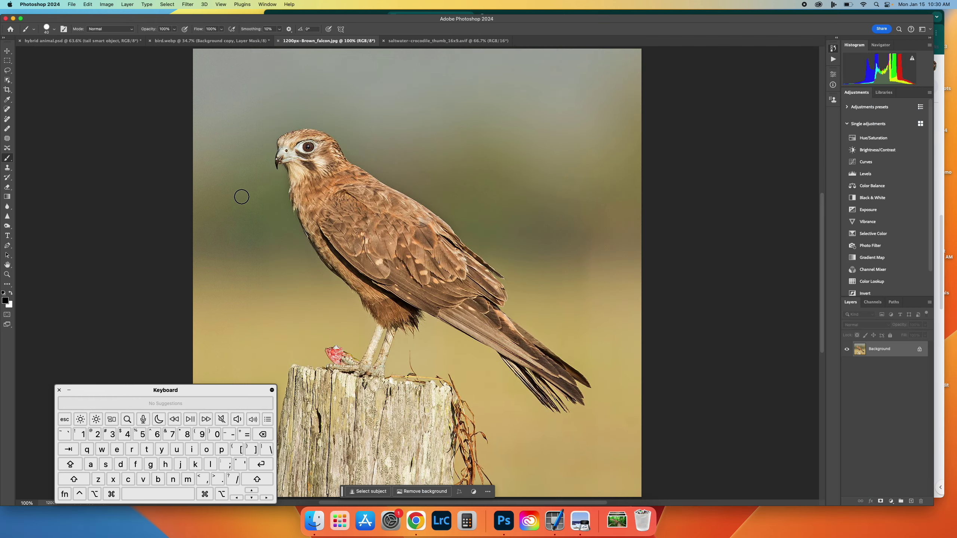
Step: Examine the falcon's feather detail at magnifications from 50% to 500%, ending on its neck and chest at 400%
key(super+equal)
key(super+equal)
key(super+equal)
key(super+equal)
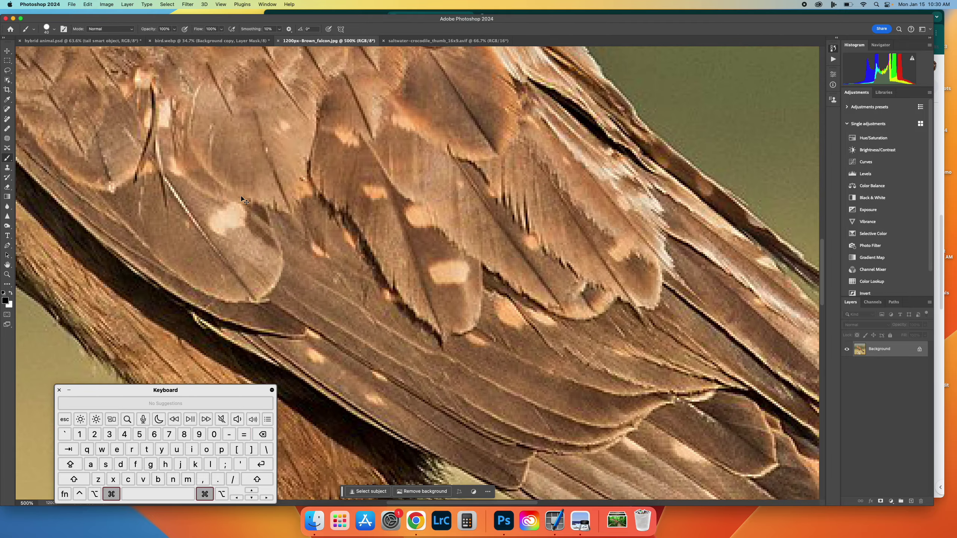
key(super+minus)
key(super+minus)
key(super+minus)
key(super+minus)
key(super+minus)
key(super+minus)
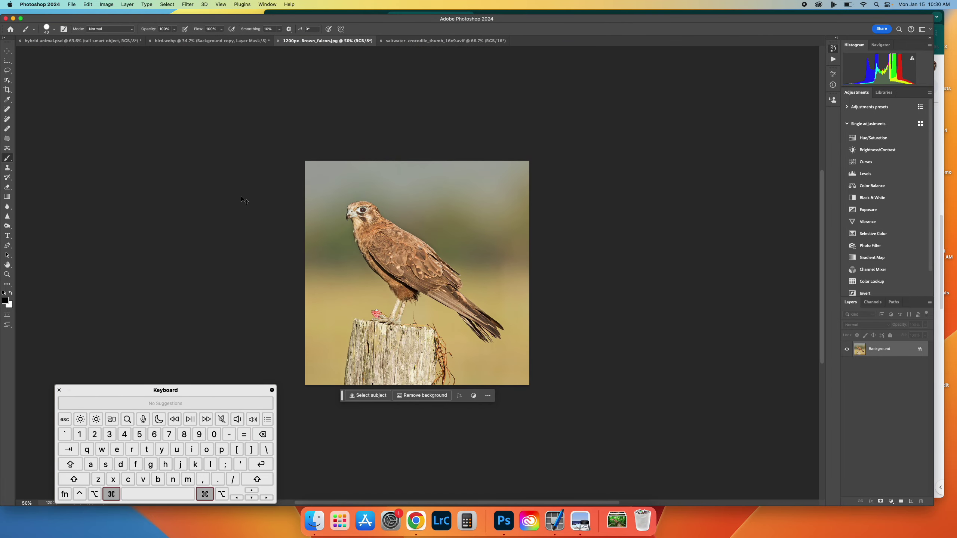
key(super+equal)
key(super+equal)
key(super+equal)
key(super+equal)
key(super+equal)
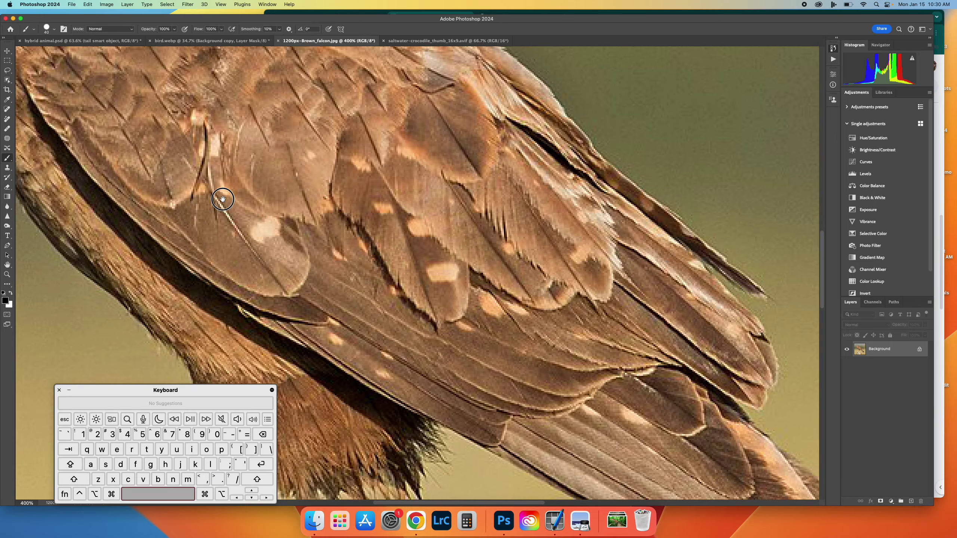
drag(221, 197, 367, 313)
drag(317, 124, 600, 276)
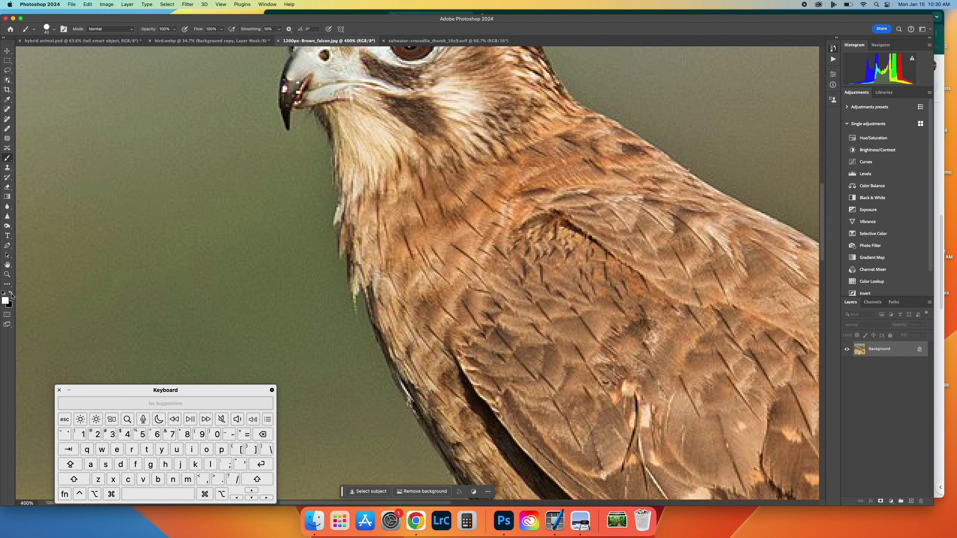
Step: Make white the foreground color and test a 51 px brush with one dab beside the falcon, undoing the dab
click(11, 295)
click(47, 29)
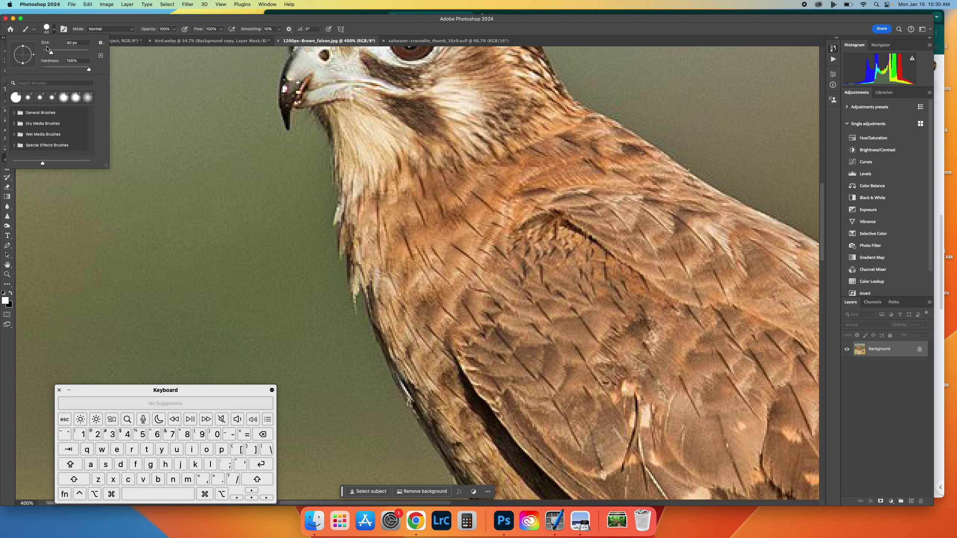
drag(48, 49, 54, 54)
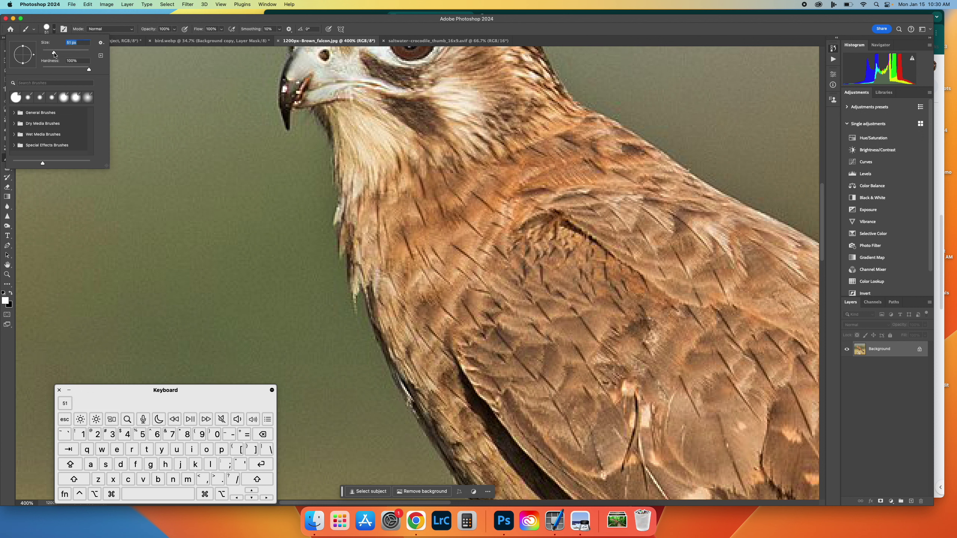
click(118, 77)
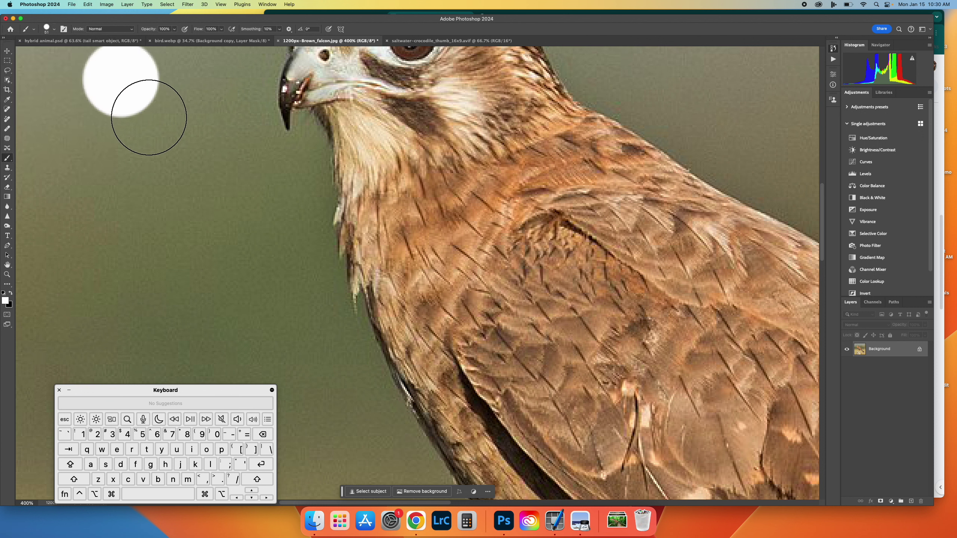
key(cmd+z)
Step: Enlarge and shrink the brush in steps, ending at a size of 40 px
key(bracketright)
key(bracketright)
key(bracketright)
key(bracketright)
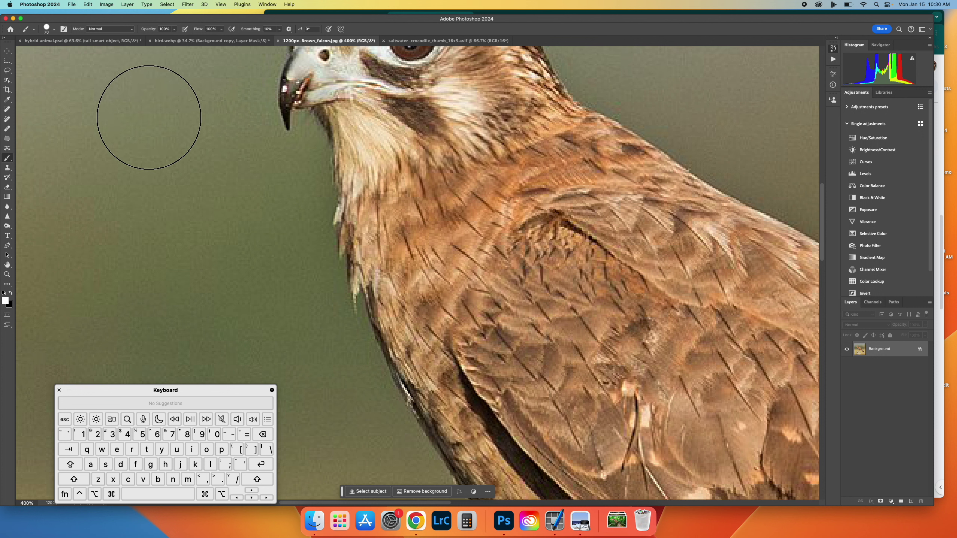
key(bracketleft)
key(bracketleft)
key(bracketleft)
key(bracketleft)
key(bracketright)
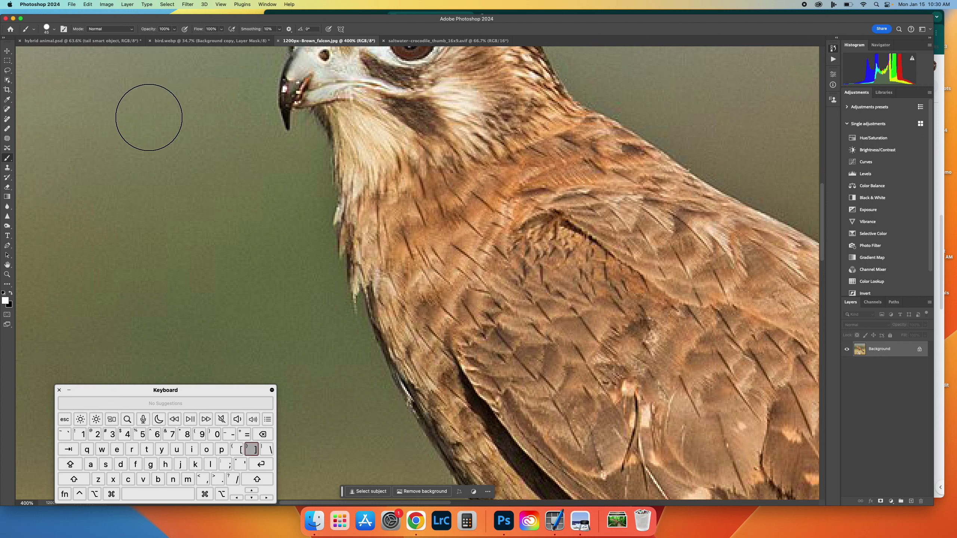
key(bracketleft)
key(bracketleft)
Step: Paint a white vertical stroke beside the falcon at 100% brush hardness and a soft-edged one with hardness lowered to its minimum
click(54, 30)
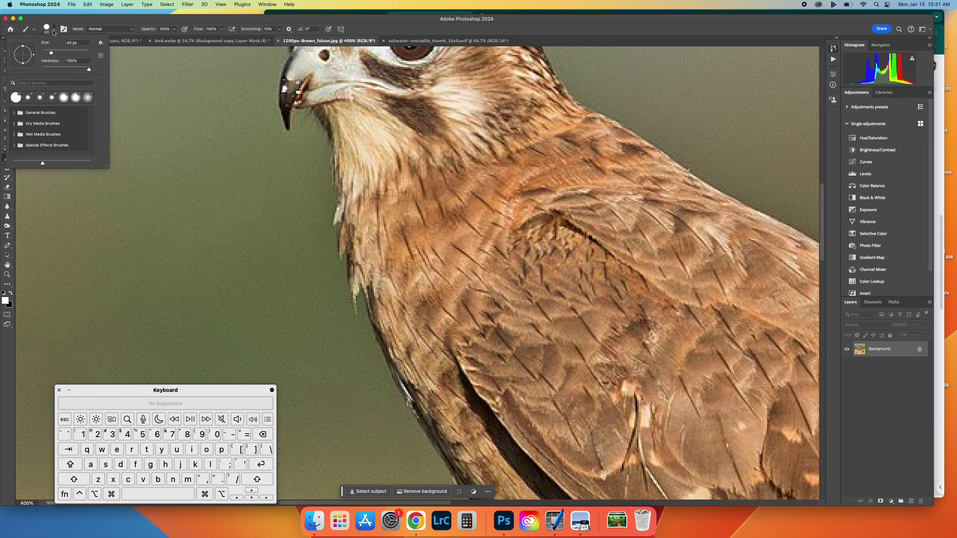
drag(193, 208, 193, 152)
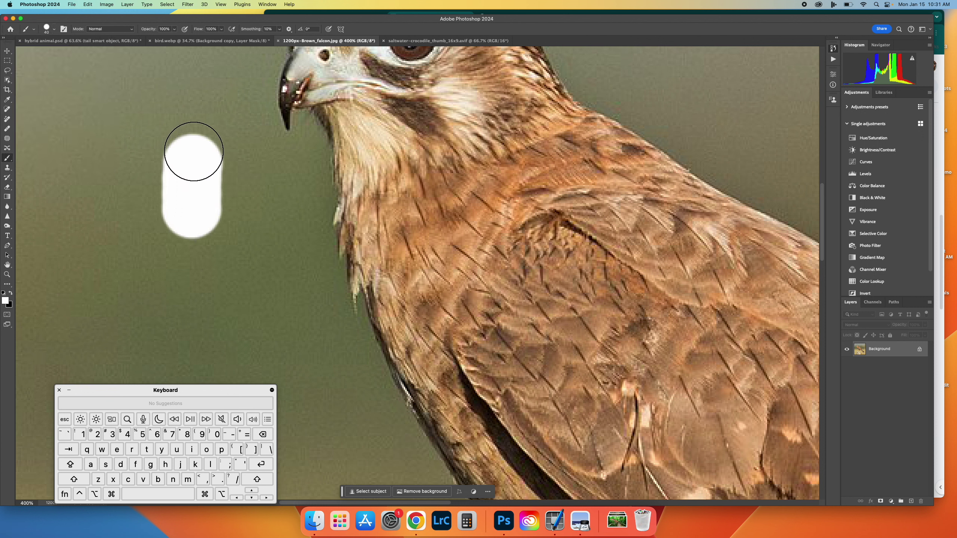
click(54, 30)
drag(92, 72, 42, 71)
drag(267, 152, 279, 243)
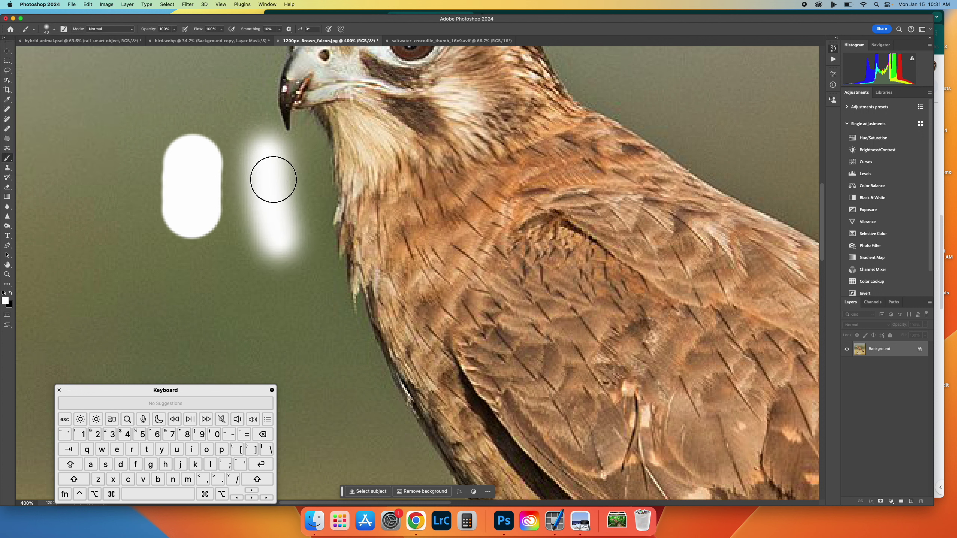
Step: Paint two more soft white vertical strokes on the green background, one at 34% and one at 15% brush opacity
click(175, 30)
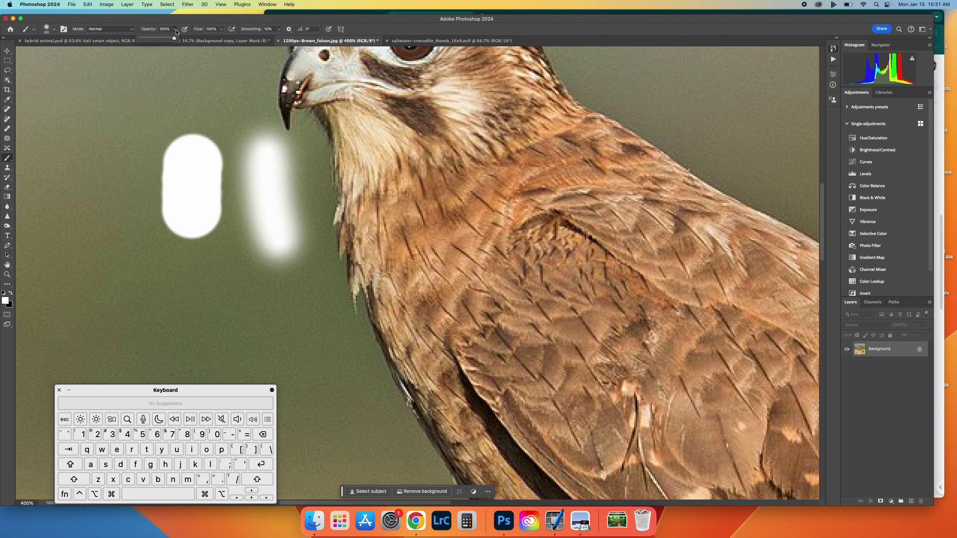
drag(176, 39, 152, 39)
drag(118, 159, 118, 256)
click(174, 29)
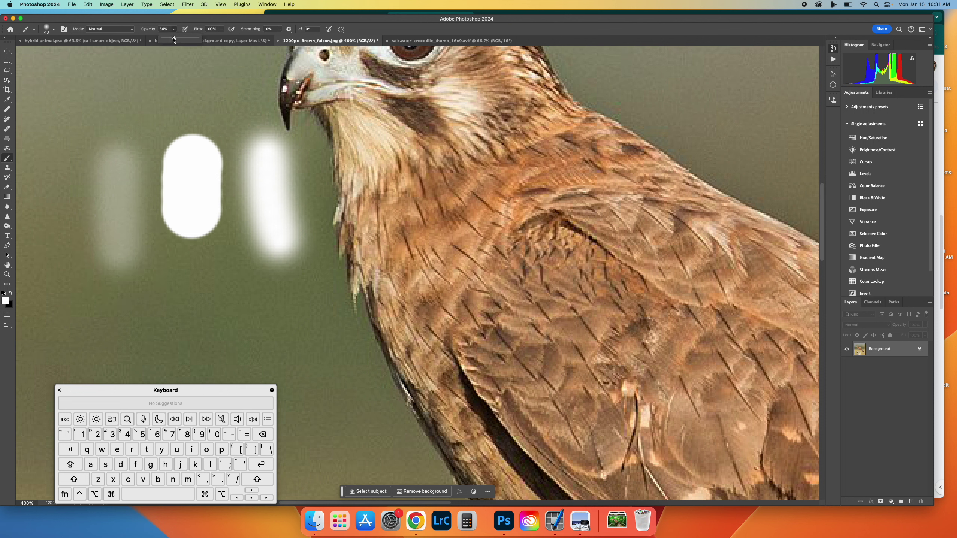
drag(175, 39, 169, 39)
drag(54, 160, 53, 266)
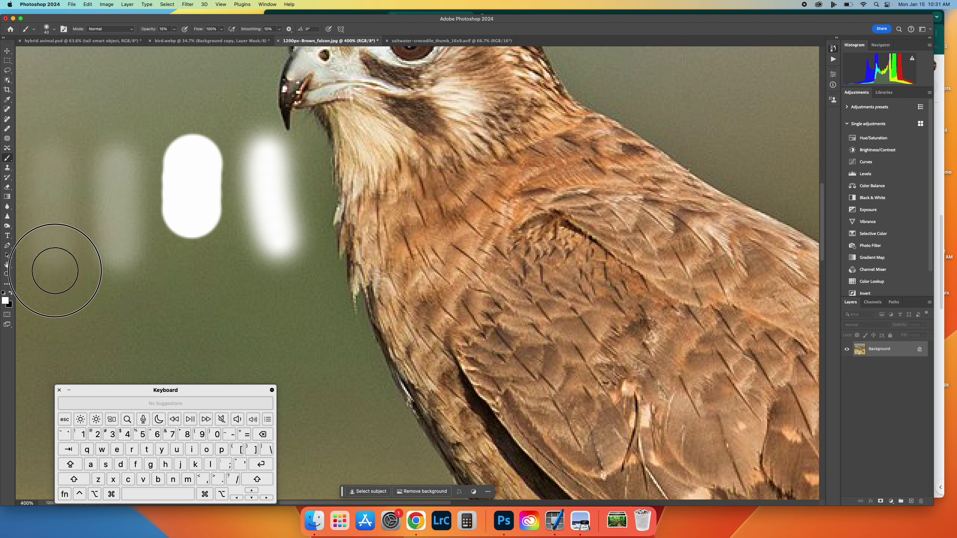
Step: Restore the brush opacity to 100% and revert the falcon image to its Open state in the history
click(175, 30)
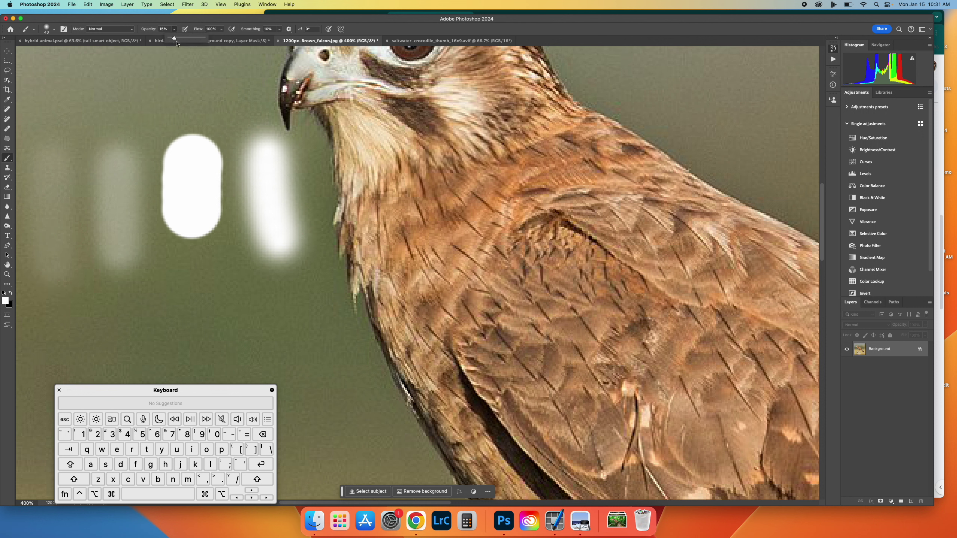
drag(176, 43, 253, 47)
click(832, 51)
click(833, 51)
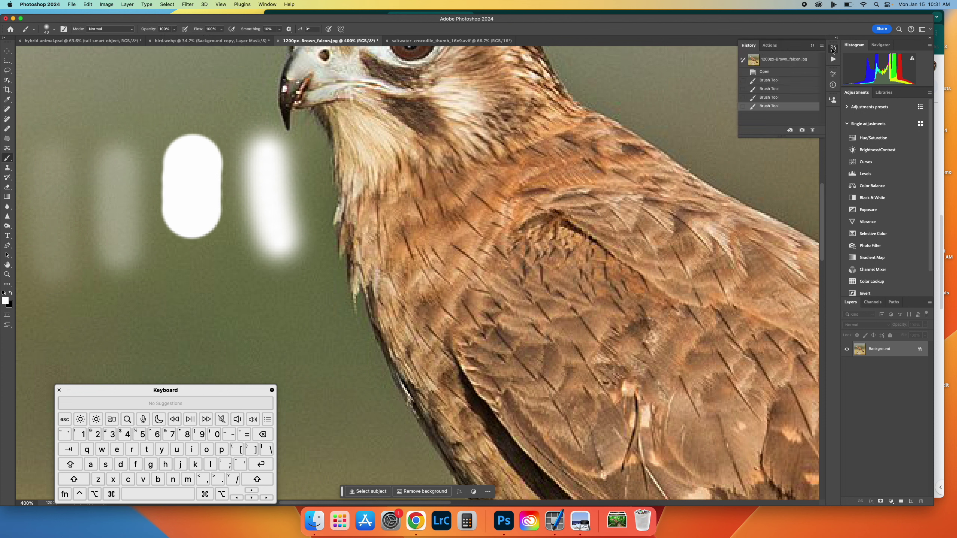
click(796, 72)
Step: Switch to the Hybrid Animals directions in Chrome, highlight the object selection and quick select tool names in item 7, and return to Photoshop
click(416, 522)
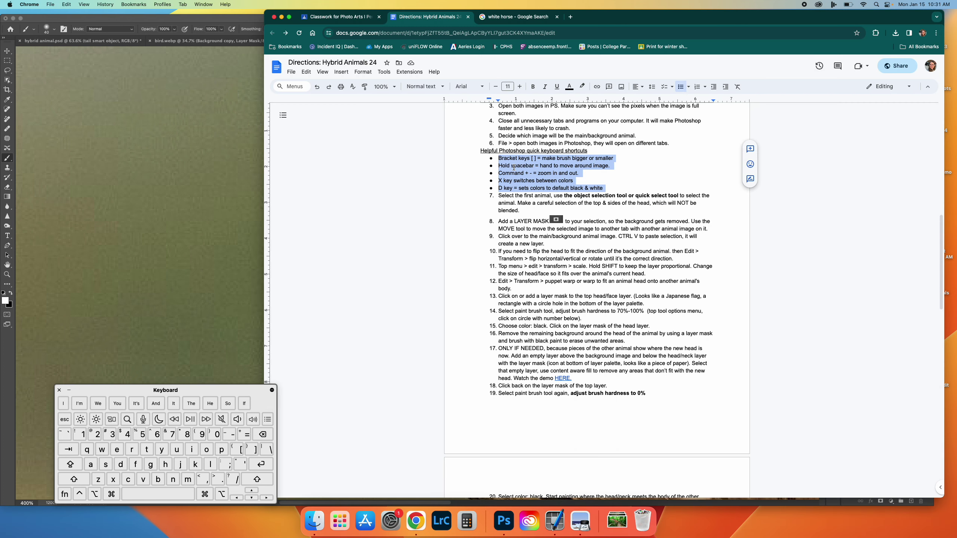
scroll(506, 215, up, 2)
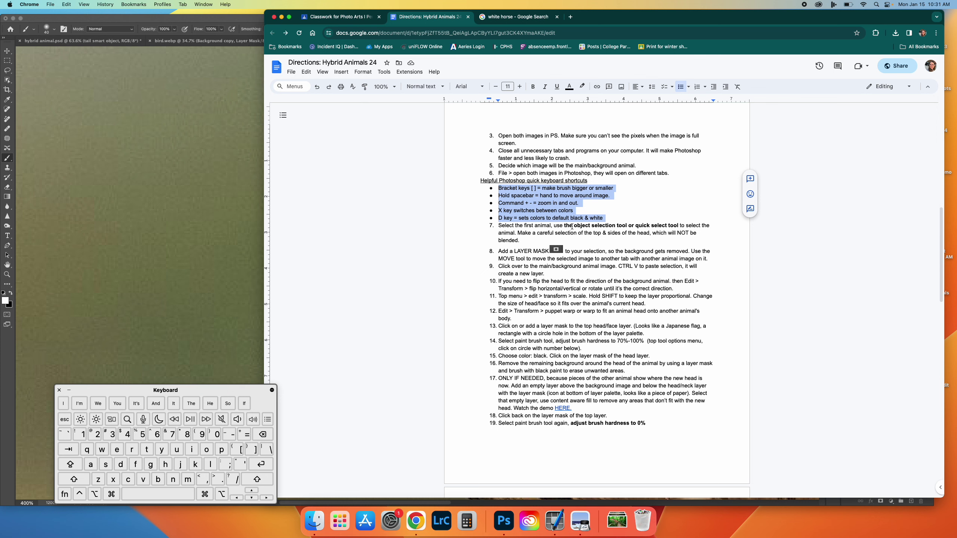
drag(572, 226, 665, 227)
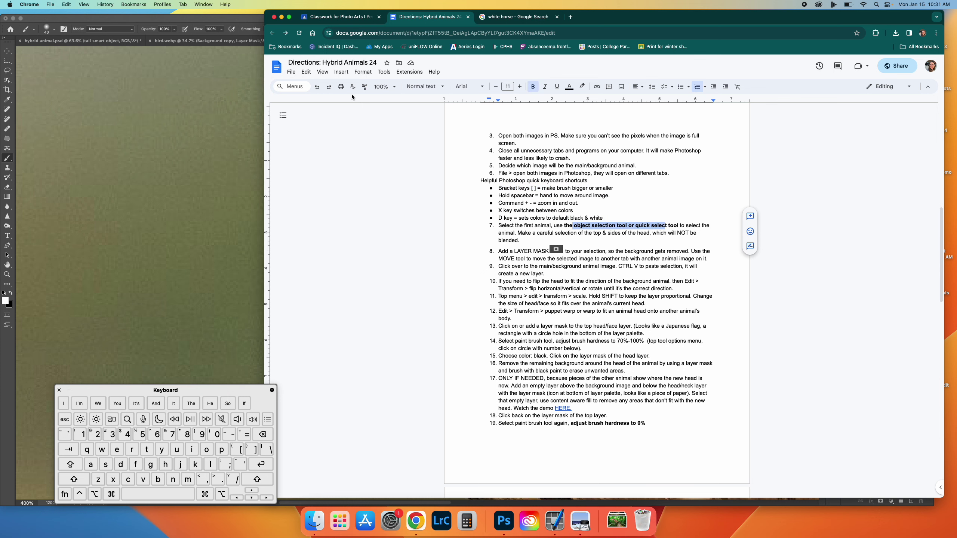
click(240, 79)
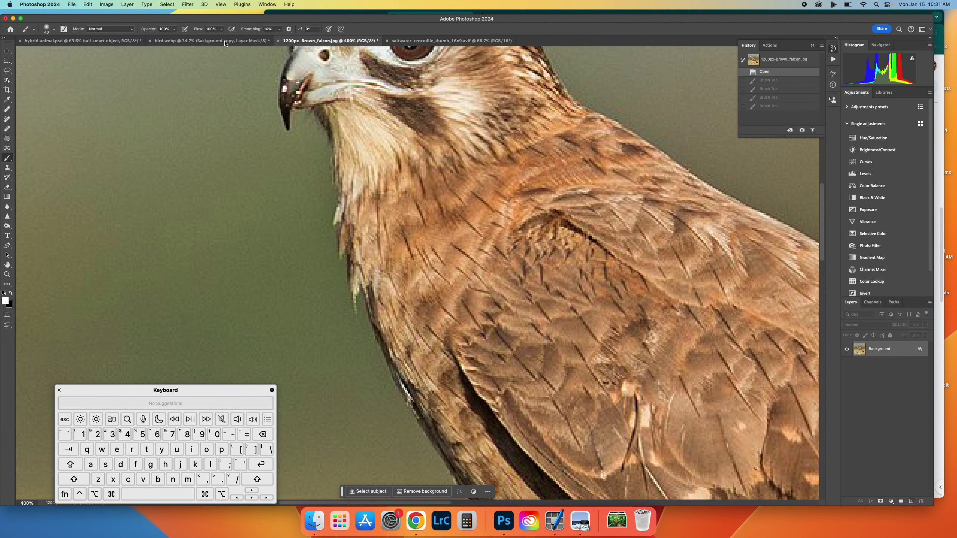
Step: Fit the falcon image in view and select the whole bird with the Object Selection tool
key(super+0)
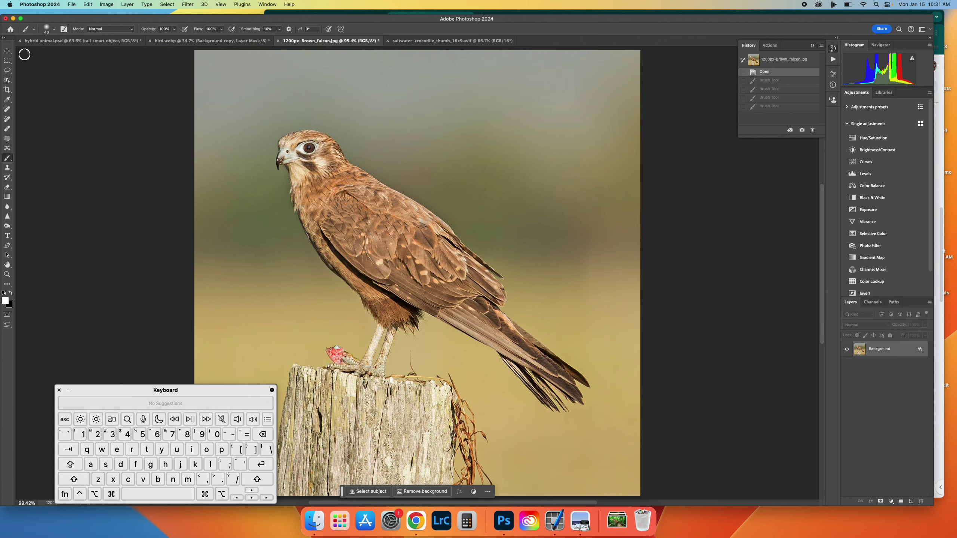
click(12, 80)
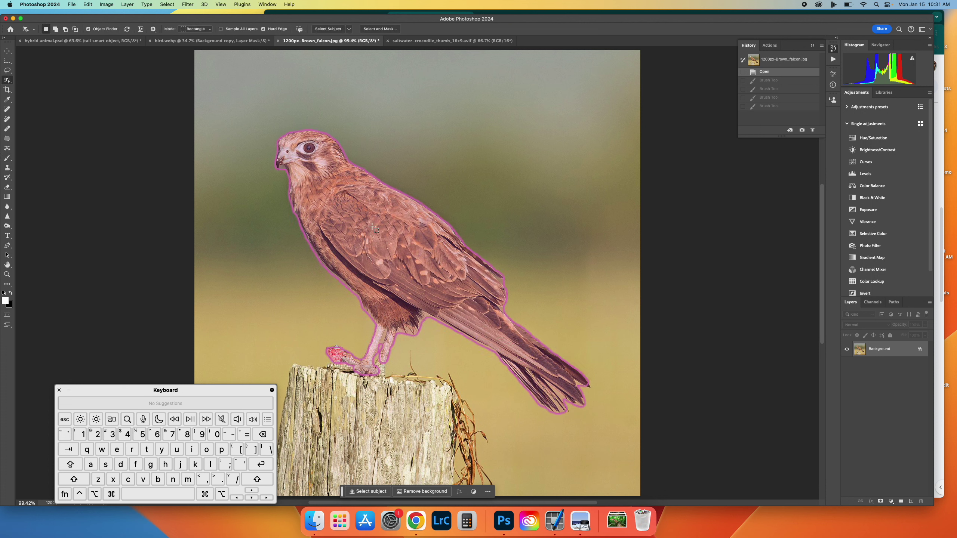
click(334, 223)
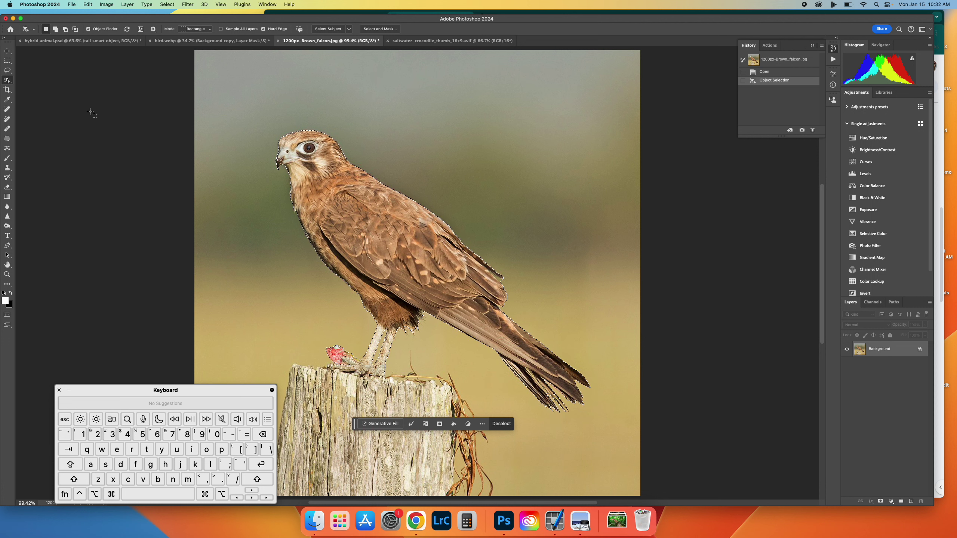
Step: Clear the selection and brush over the falcon's head, body and tail with the Quick Selection tool to select them
right_click(10, 82)
click(38, 85)
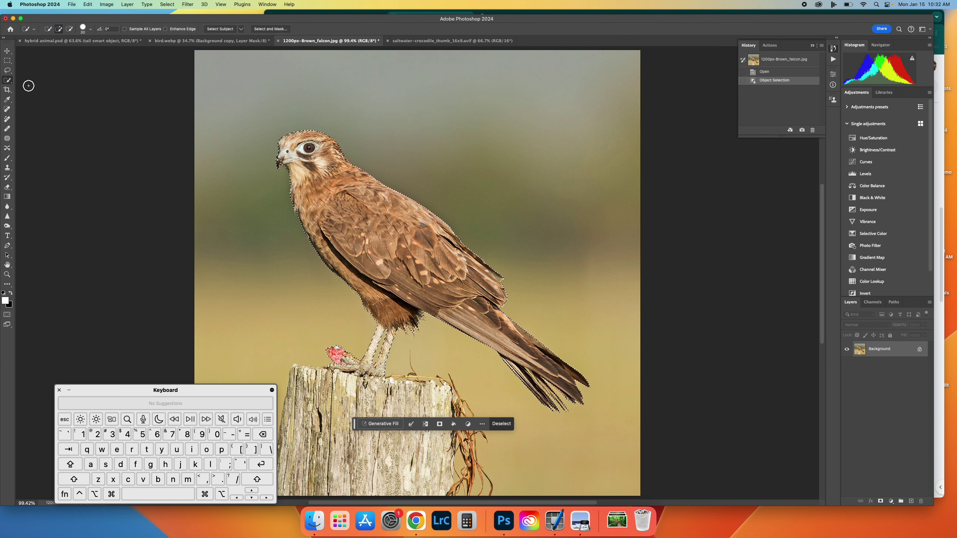
key(super+d)
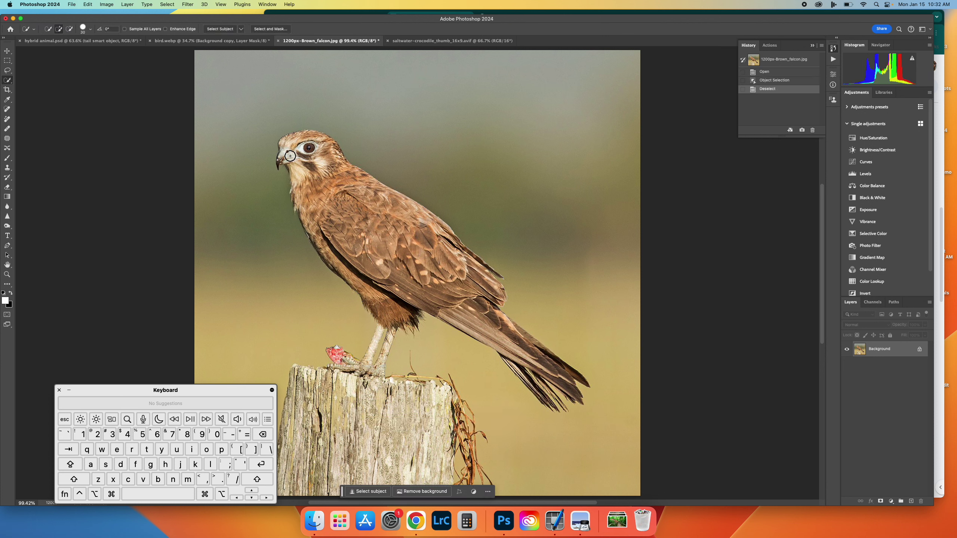
drag(340, 173, 317, 159)
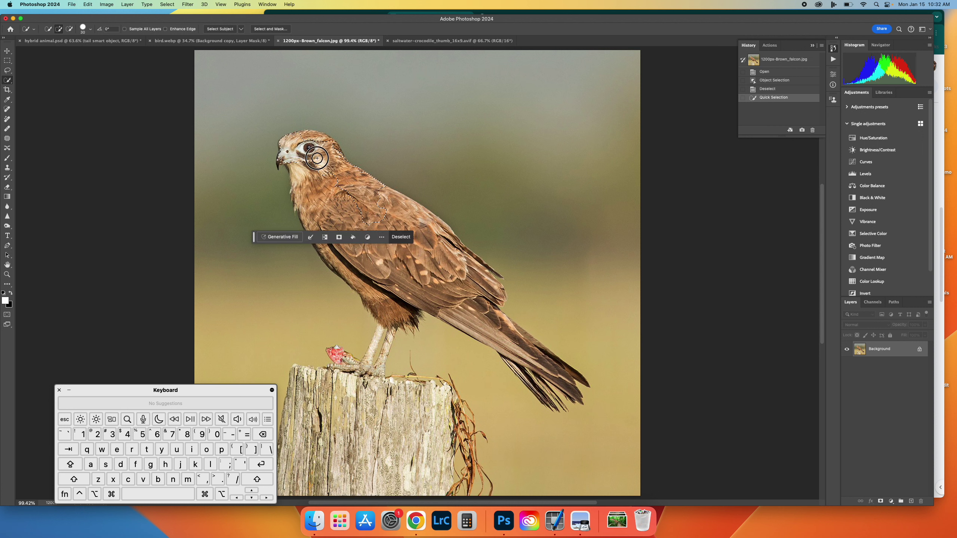
drag(407, 275, 454, 262)
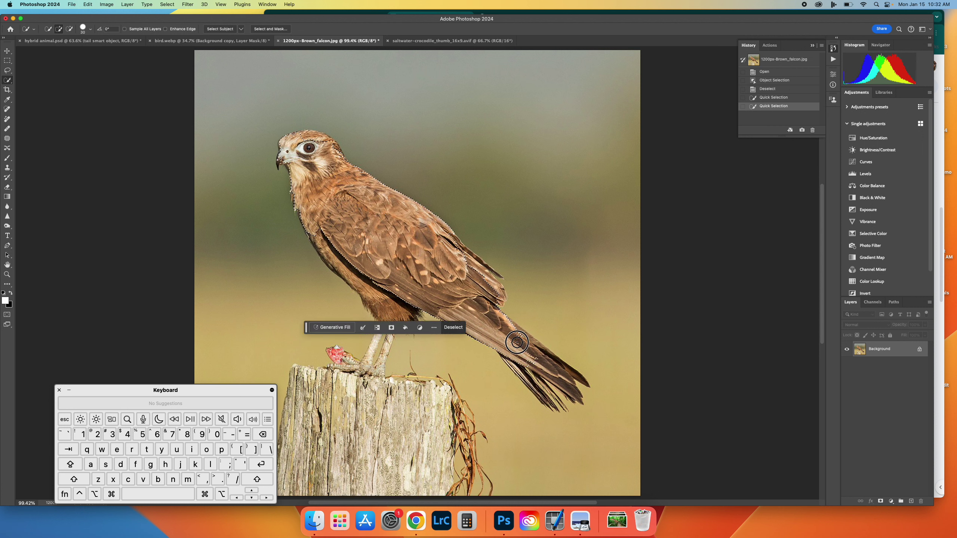
drag(537, 357, 521, 354)
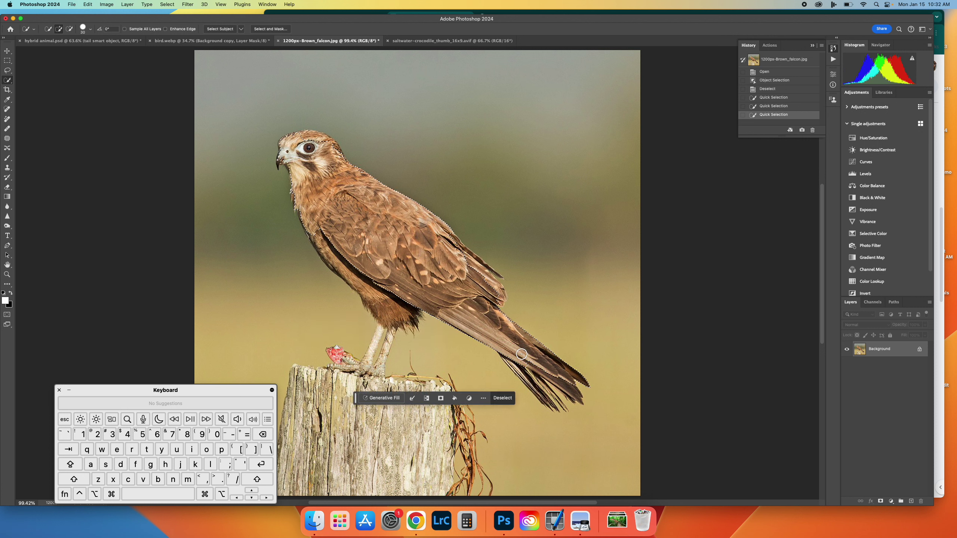
click(558, 406)
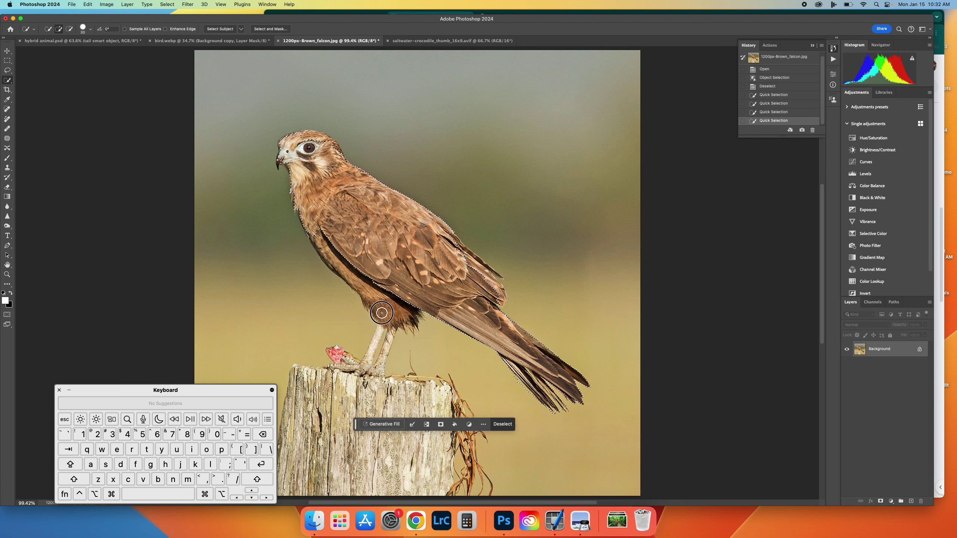
drag(381, 313, 350, 260)
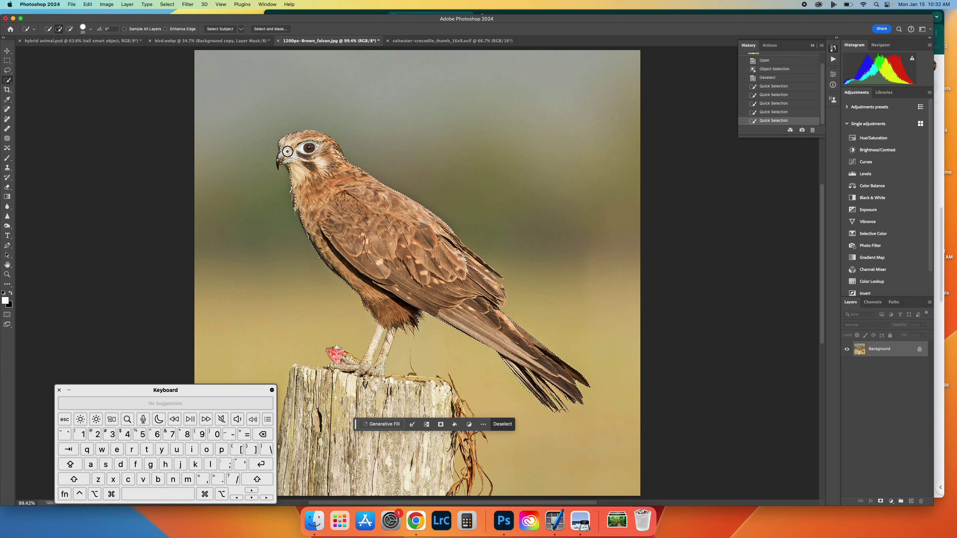
Step: With a smaller Quick Selection brush, extend the selection at the falcon's beak and subtract the area beside it
key(bracketleft)
key(bracketleft)
scroll(287, 152, up, 5)
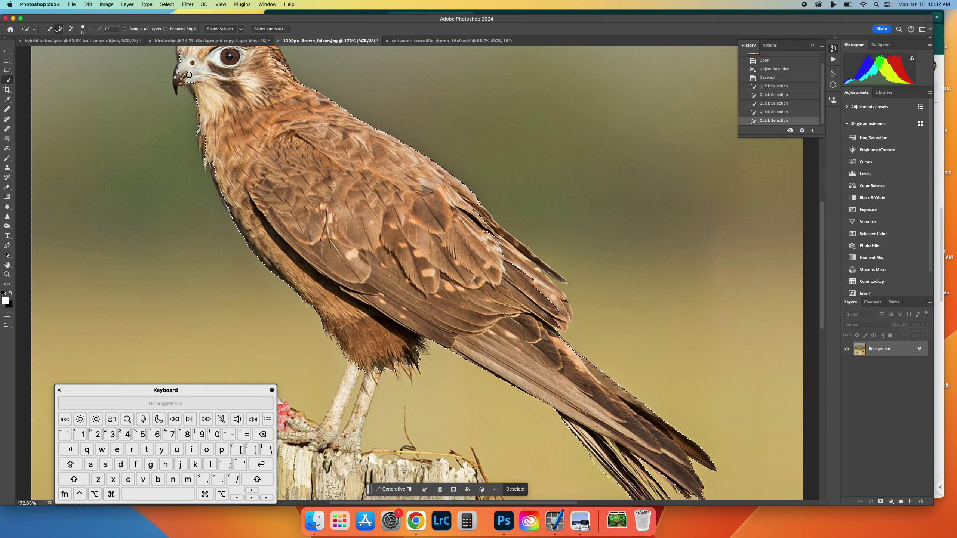
click(176, 67)
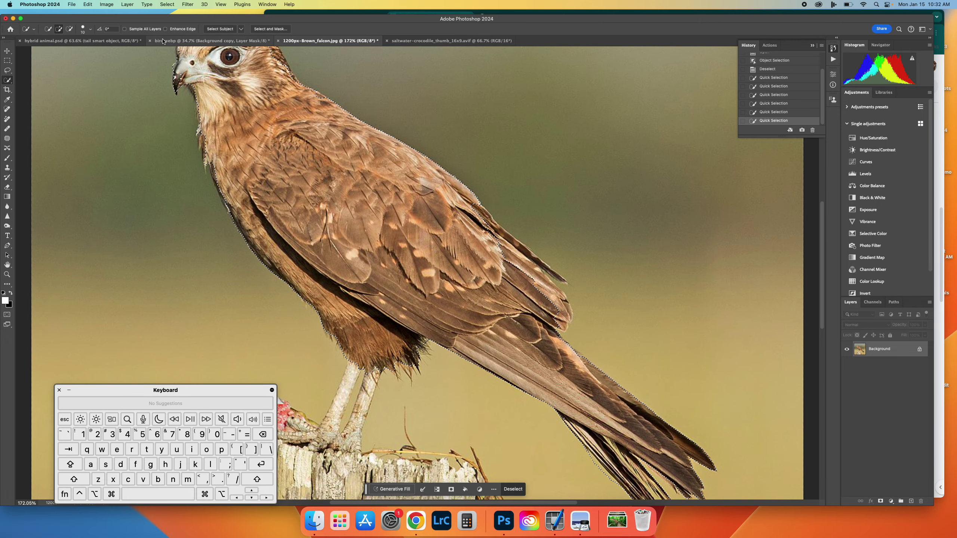
click(68, 33)
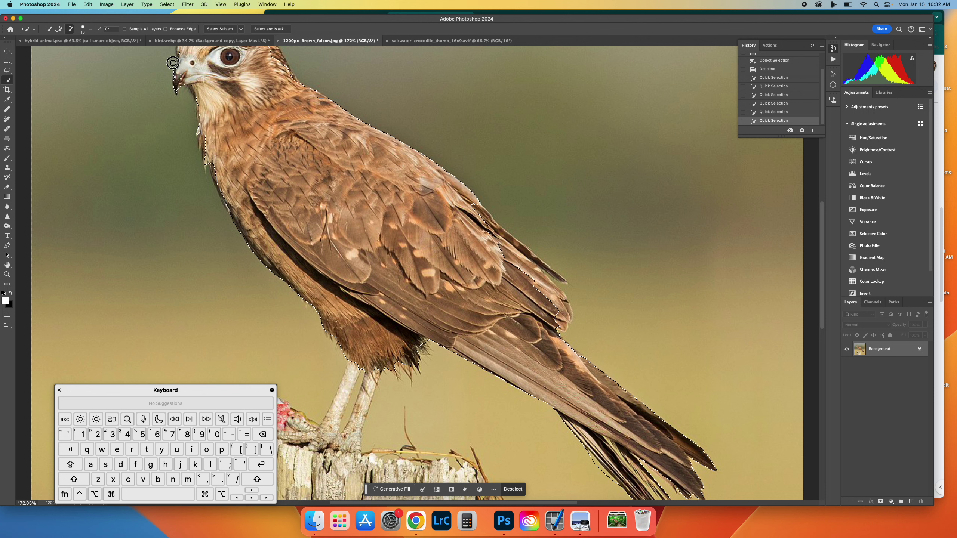
drag(174, 55, 175, 70)
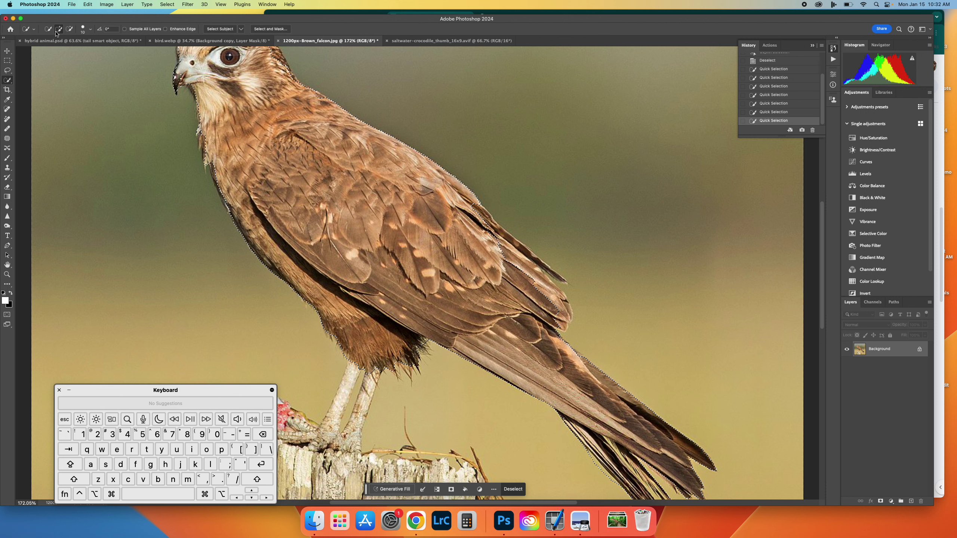
Step: Add the falcon's beak, forehead and crown to the selection with the Quick Selection tool in add mode
key(alt)
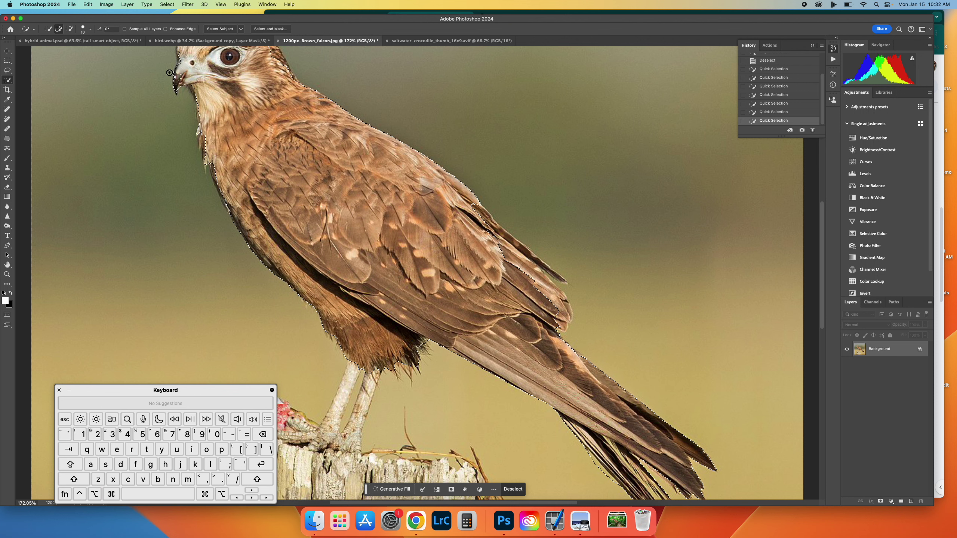
key(alt)
key(alt)
key(ctrl)
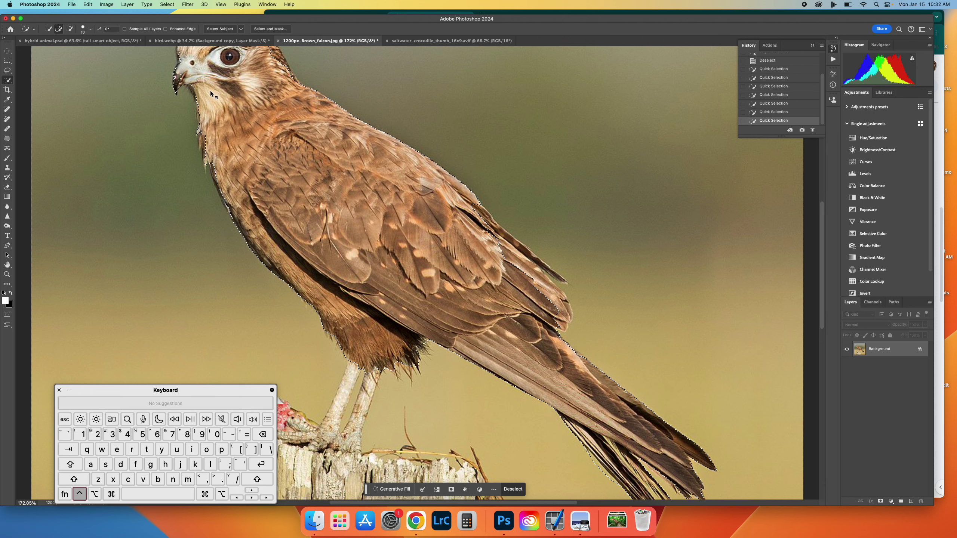
key(shift)
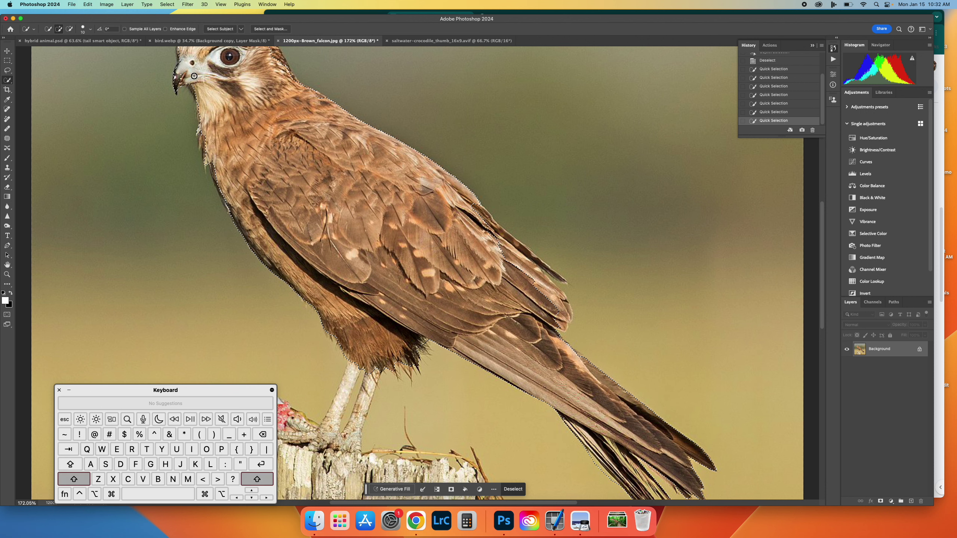
mouse_move(194, 76)
mouse_down()
mouse_move(178, 81)
mouse_move(181, 53)
mouse_up()
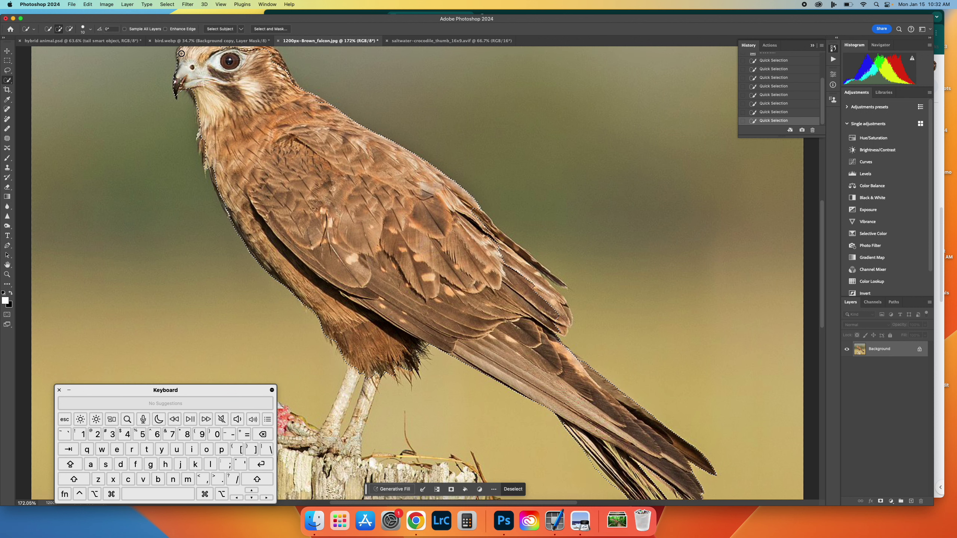
scroll(181, 53, up, 3)
key(shift)
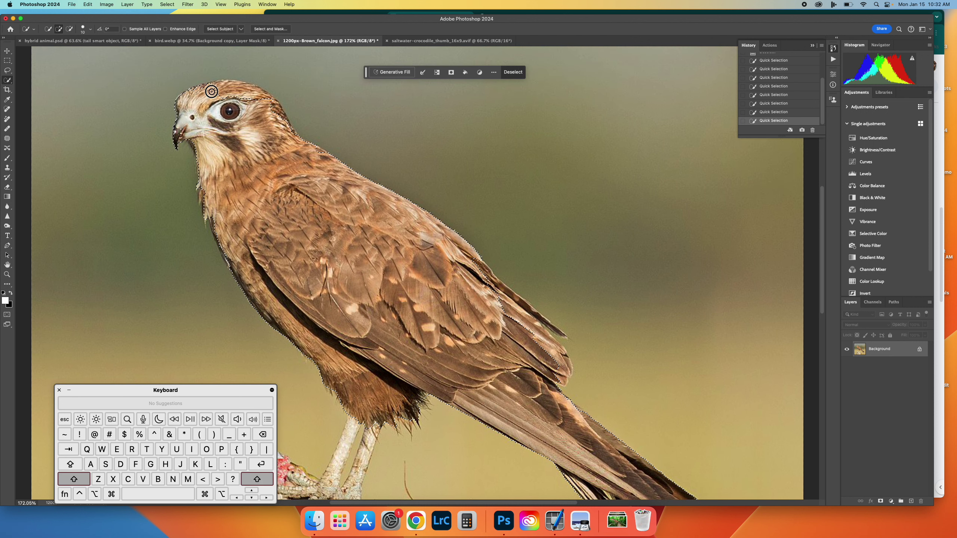
mouse_move(211, 91)
mouse_down()
mouse_move(237, 87)
mouse_move(193, 90)
mouse_move(235, 94)
mouse_move(272, 113)
mouse_up()
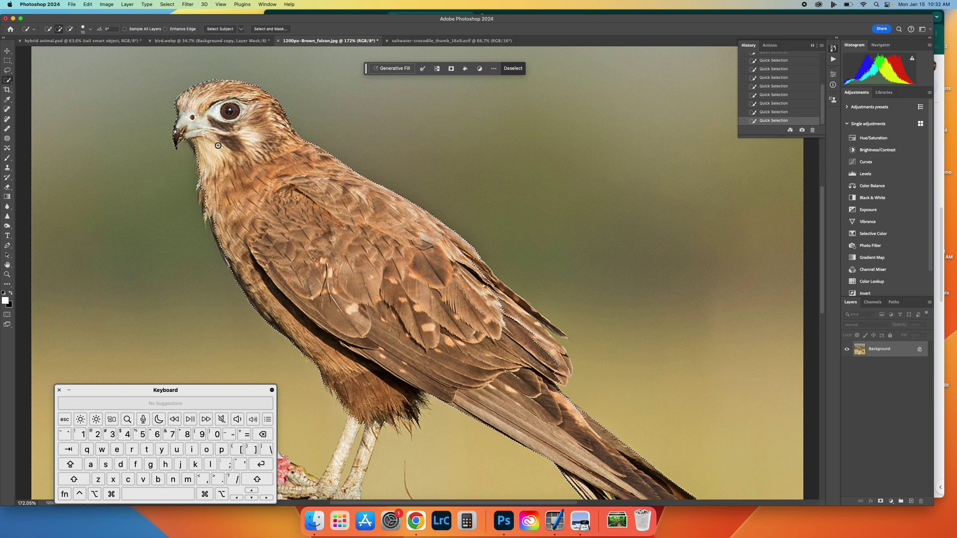
key(alt)
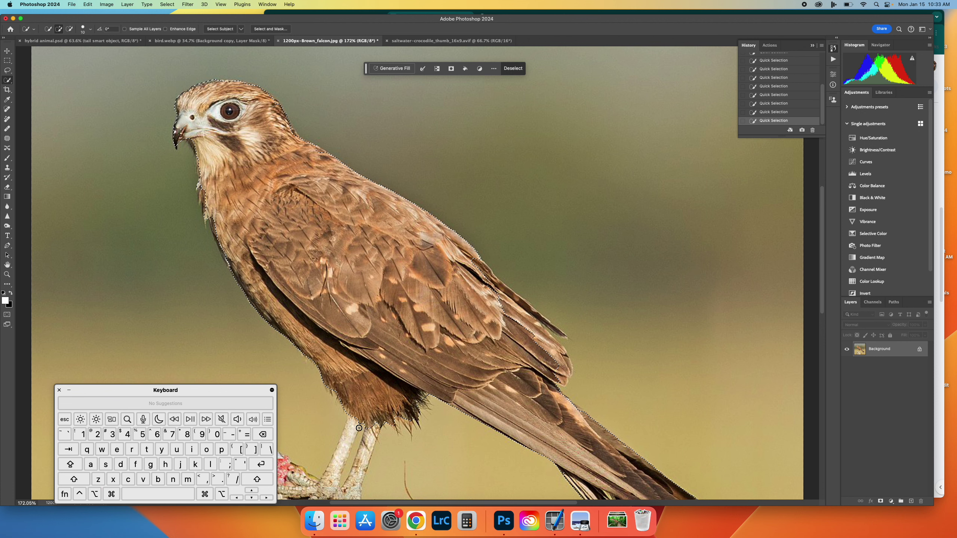
Step: Clear the quick selection and reselect the whole falcon with the Object Selection tool
click(319, 480)
key(super+d)
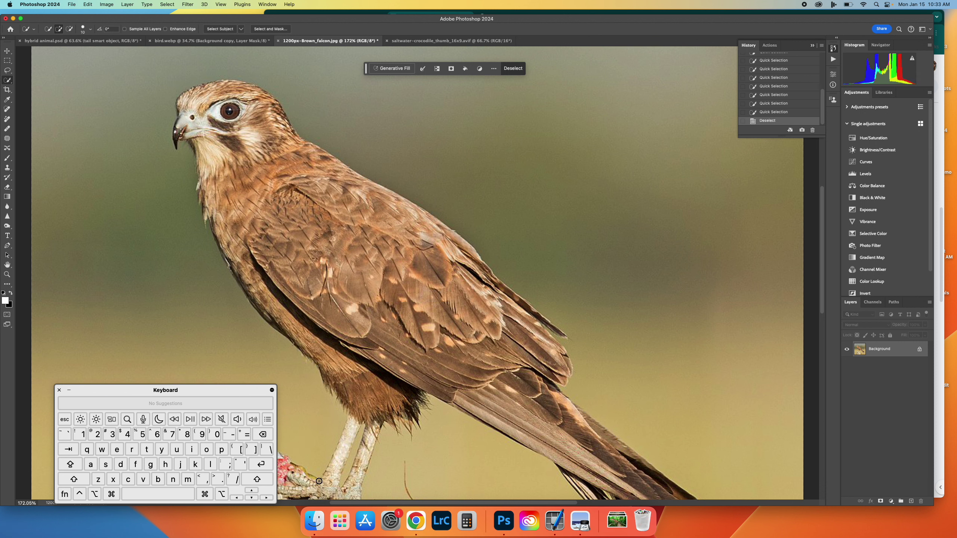
click(11, 80)
click(43, 80)
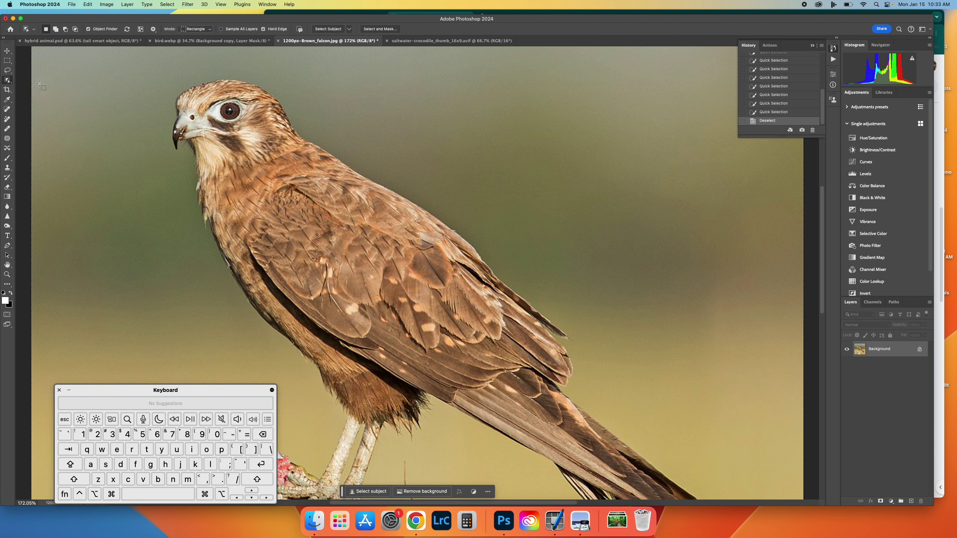
click(301, 221)
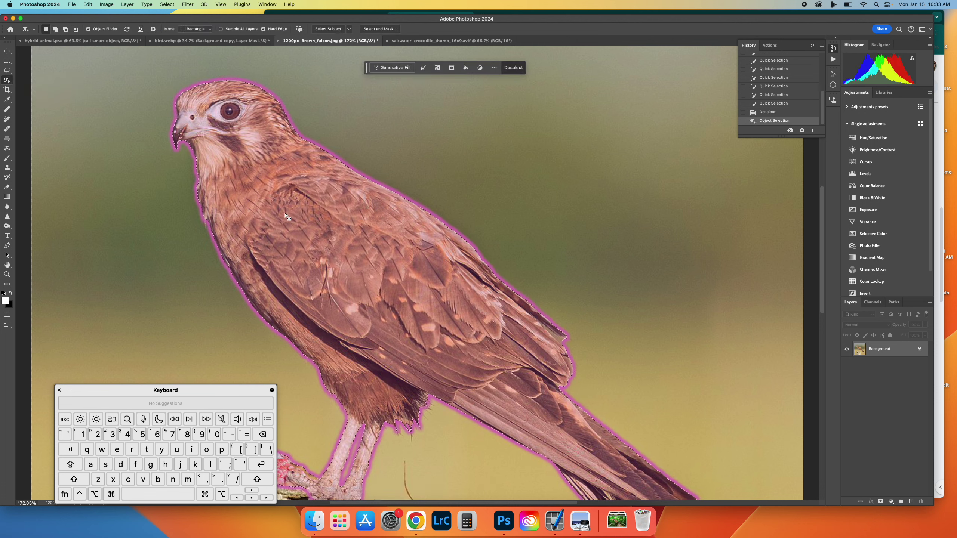
Step: Open the falcon selection in Select and Mask with the Overlay view and set the red overlay's opacity to 92%
click(379, 29)
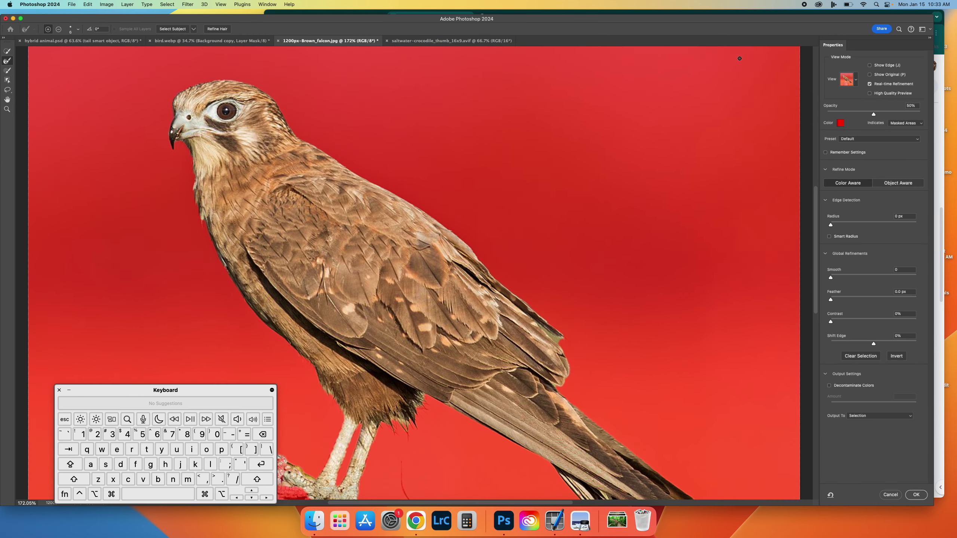
click(854, 82)
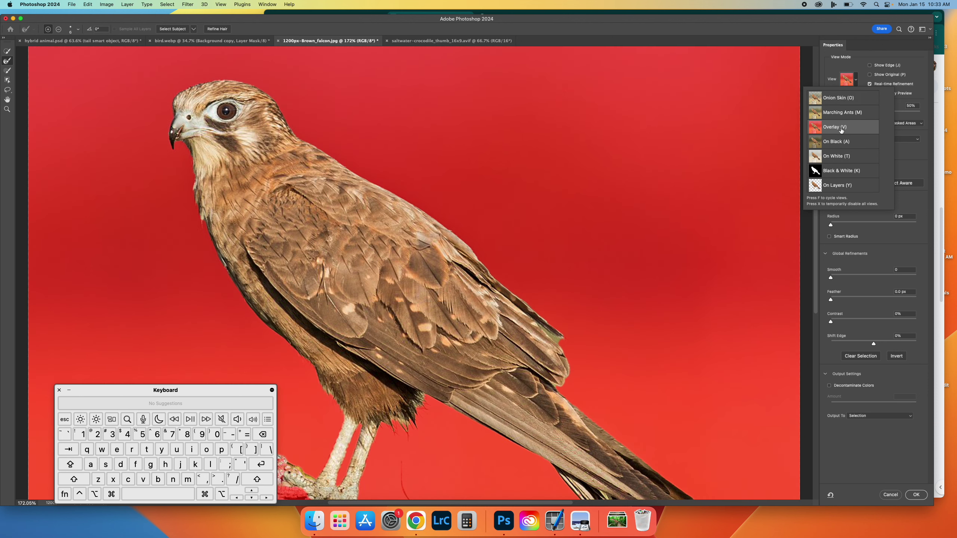
click(840, 68)
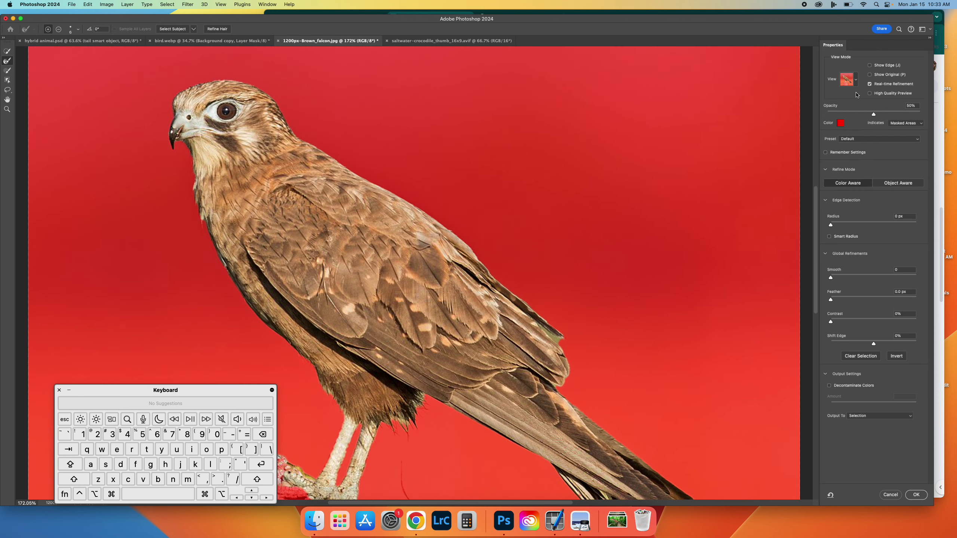
drag(874, 112, 912, 120)
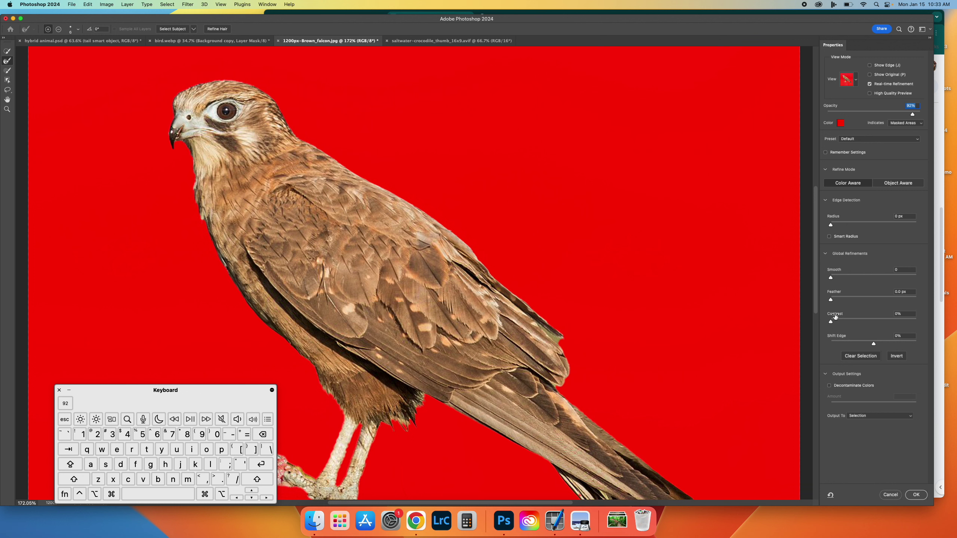
Step: Feather the falcon selection's edge by 0.7 px and inspect the legs and tail
mouse_move(830, 300)
mouse_down()
mouse_move(870, 303)
mouse_move(835, 305)
mouse_up()
scroll(336, 277, down, 15)
scroll(334, 273, up, 8)
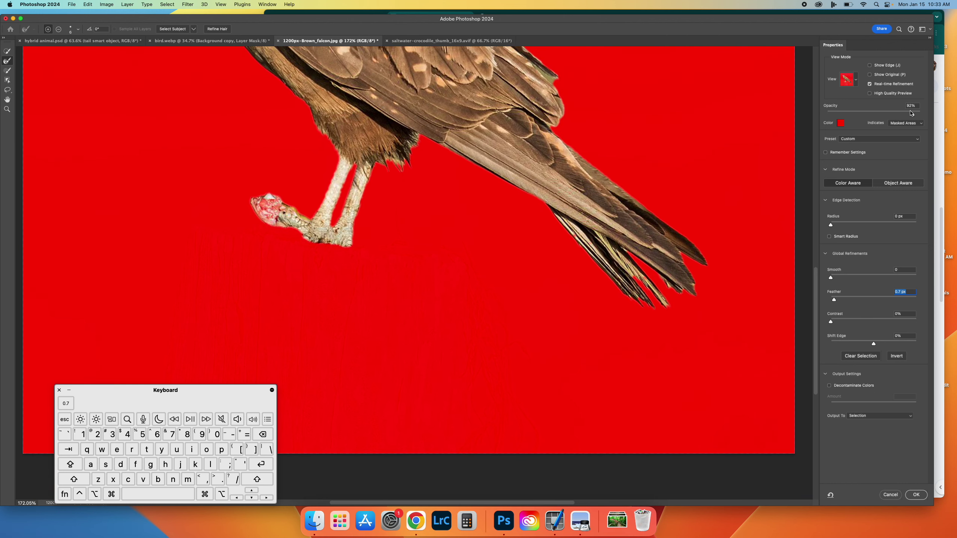
Step: Set the red overlay's opacity to 58% and add the missing edges of the falcon's front foot with a smaller Quick Selection brush
drag(914, 113, 880, 114)
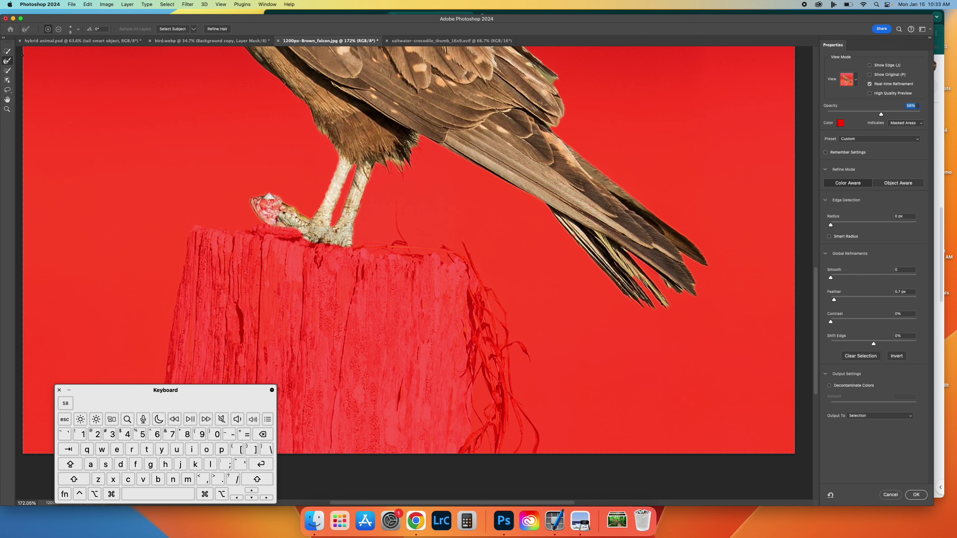
click(7, 51)
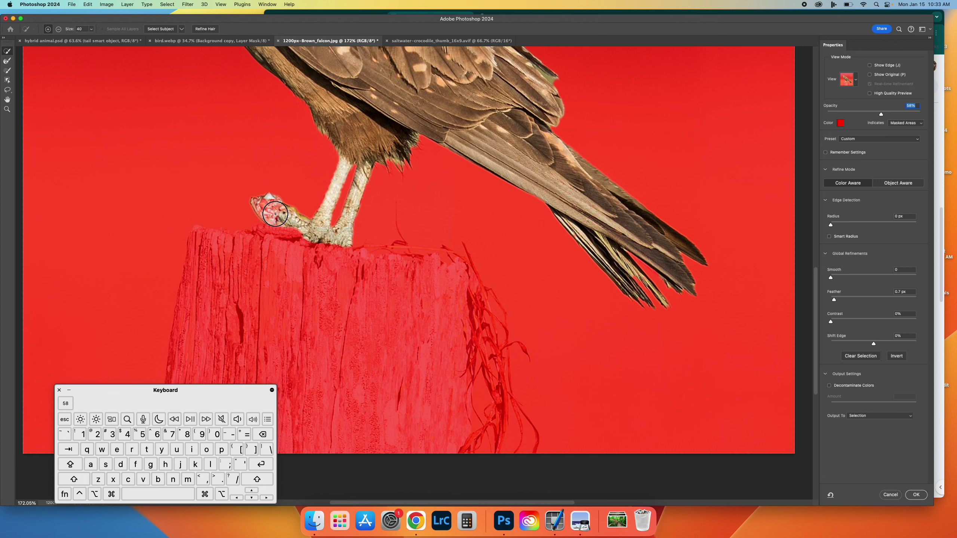
mouse_move(275, 213)
mouse_down()
mouse_move(267, 207)
mouse_move(282, 222)
mouse_up()
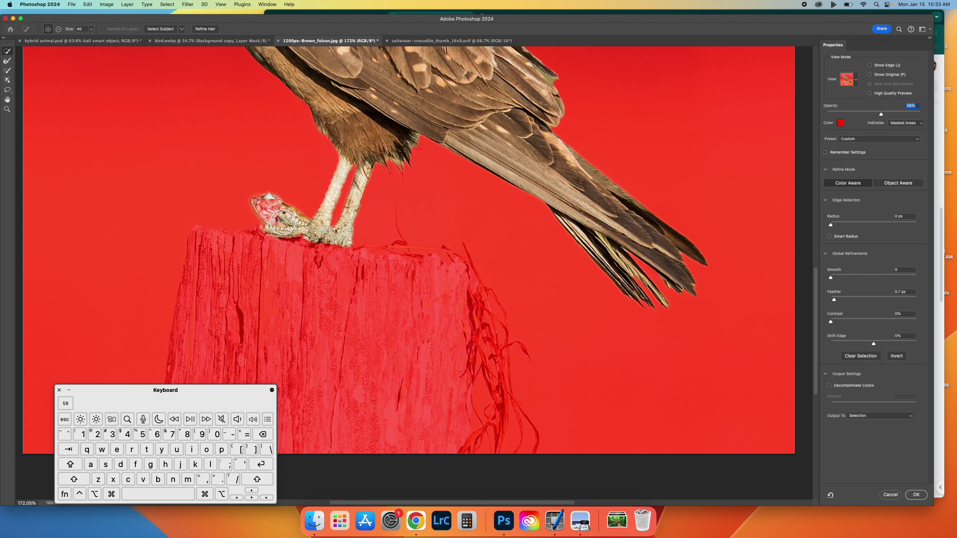
key(bracketleft)
key(bracketleft)
key(bracketleft)
key(bracketleft)
key(bracketleft)
key(bracketleft)
mouse_move(260, 226)
mouse_down()
mouse_move(253, 200)
mouse_move(270, 200)
mouse_move(283, 225)
mouse_up()
scroll(327, 220, up, 10)
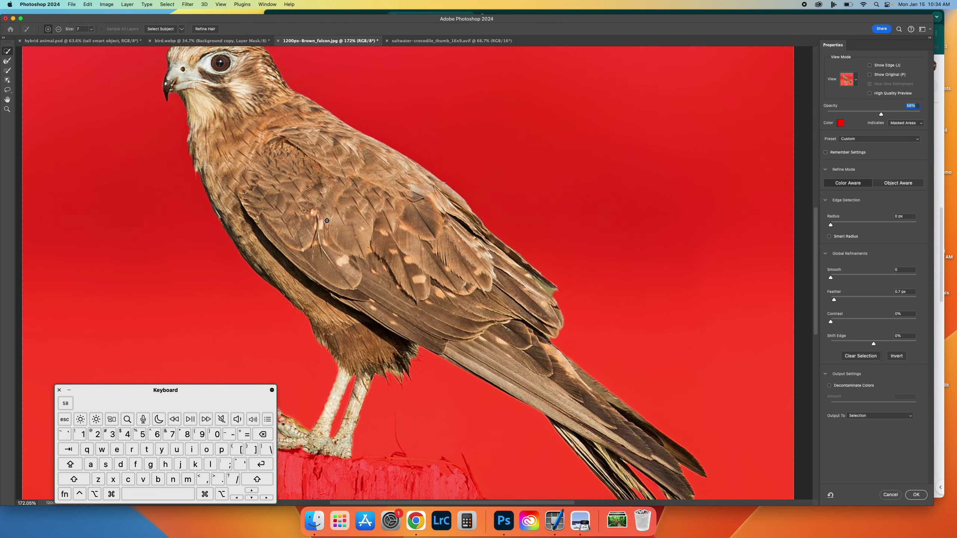
Step: Output the refined falcon selection to a new layer with a layer mask
click(866, 416)
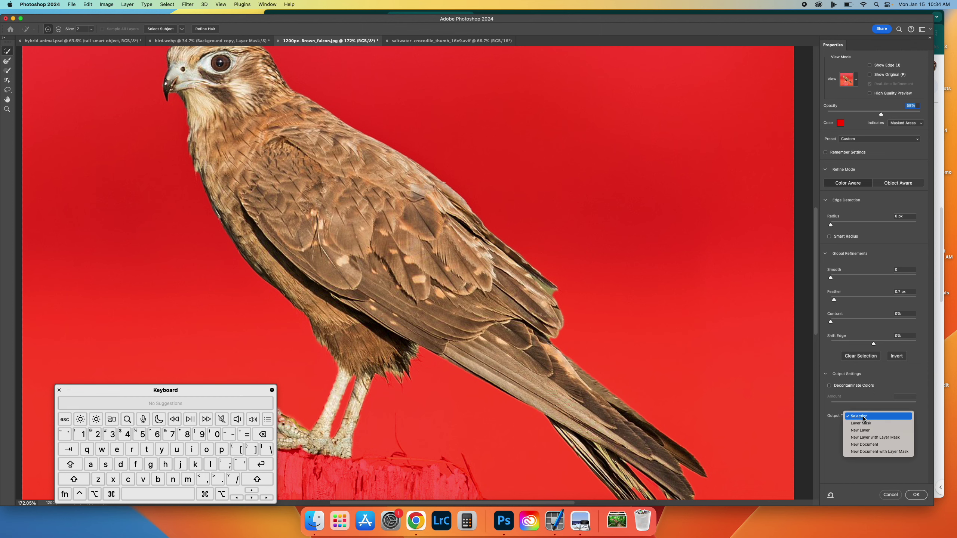
click(872, 437)
click(915, 495)
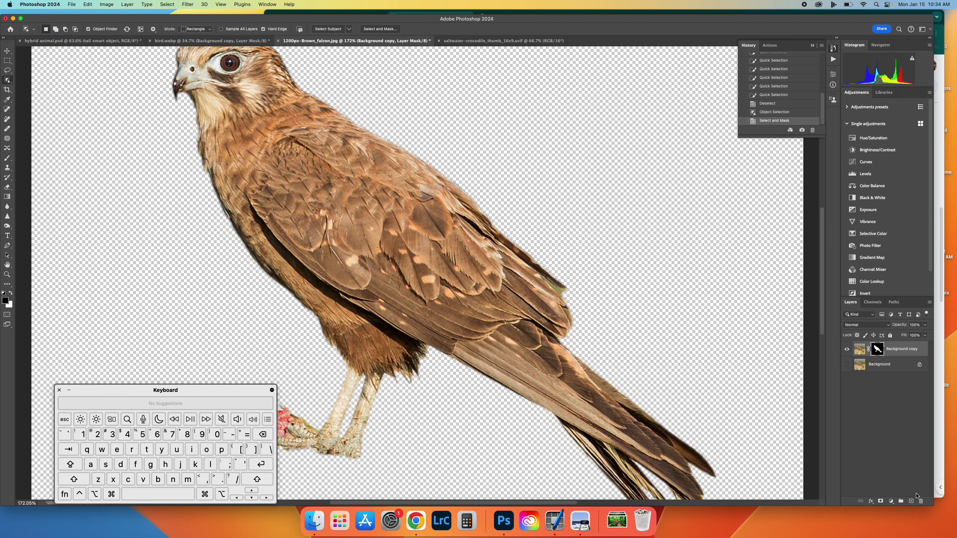
Step: Revert to the Object Selection history state and add a layer mask to the falcon directly from the selection
click(773, 111)
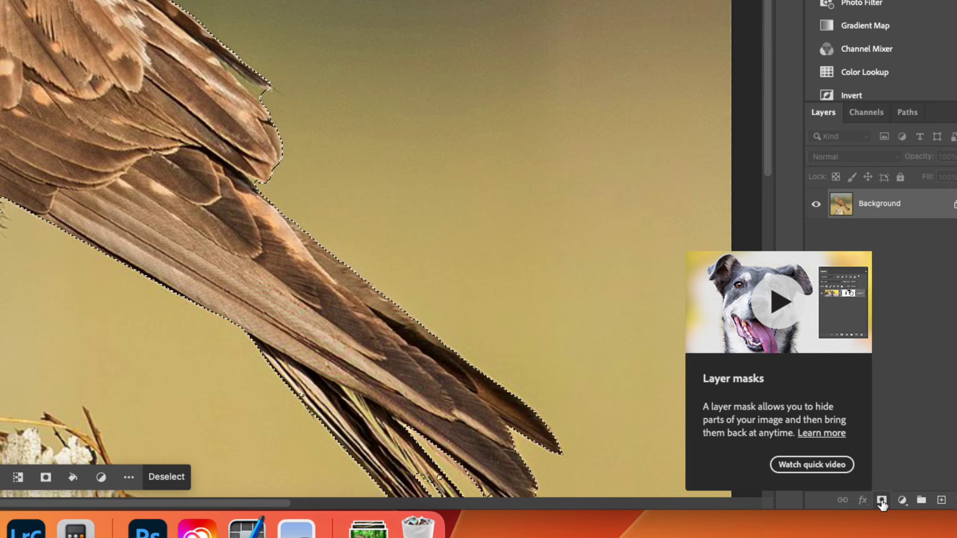
click(881, 500)
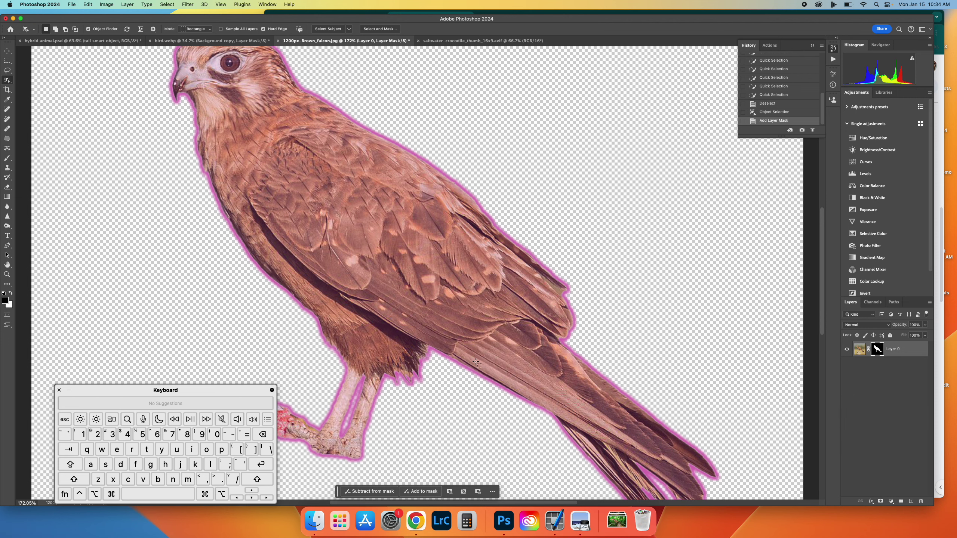
scroll(331, 261, up, 3)
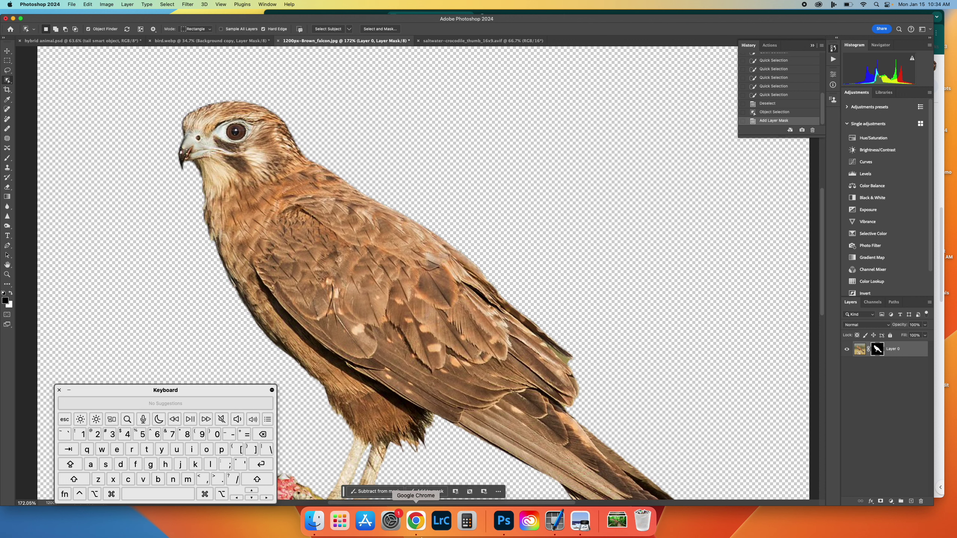
Step: Switch to the Hybrid Animals directions in Chrome and review the steps on selecting, layer masking and moving the animal
click(416, 520)
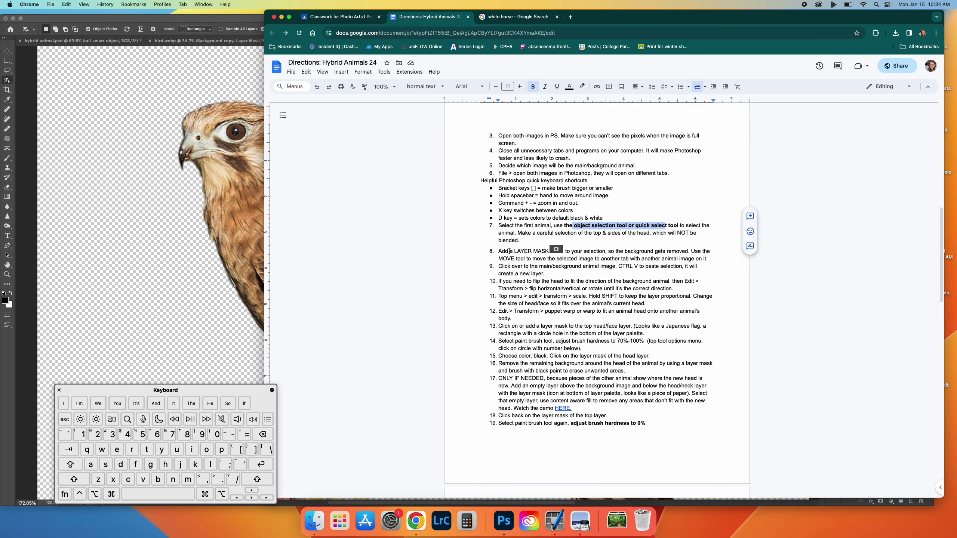
drag(500, 226, 593, 259)
click(497, 259)
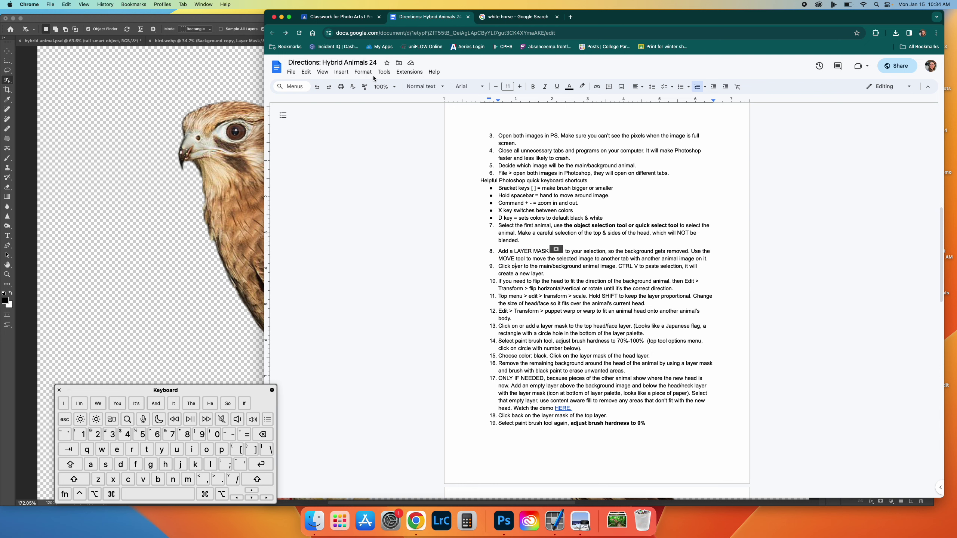
Step: Return to Photoshop, open the saltwater crocodile image and select the whole crocodile with the Object Selection tool
click(249, 42)
click(248, 43)
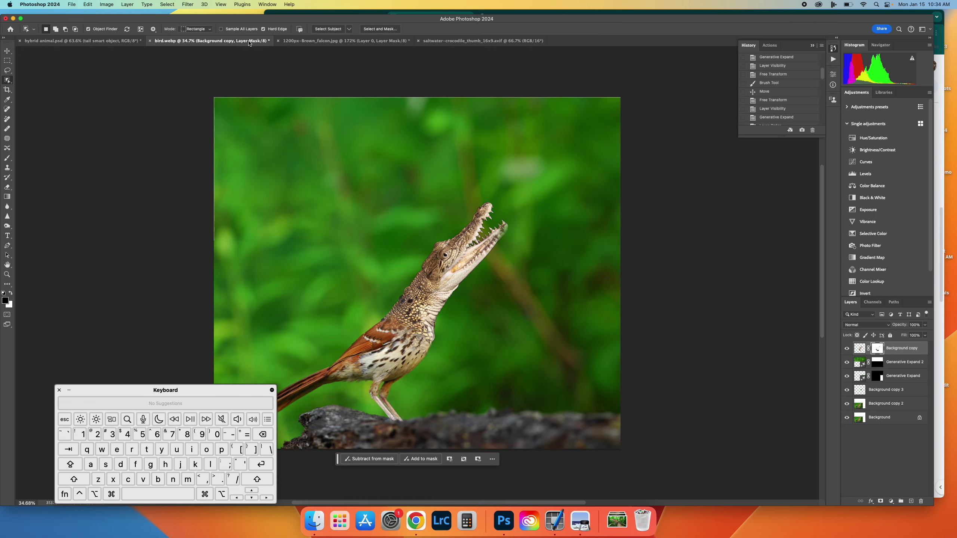
click(437, 43)
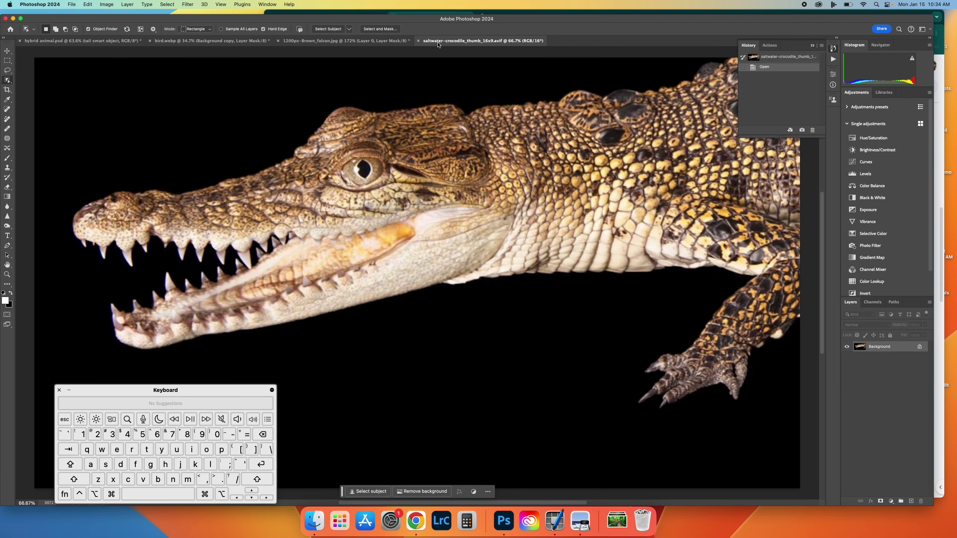
click(386, 43)
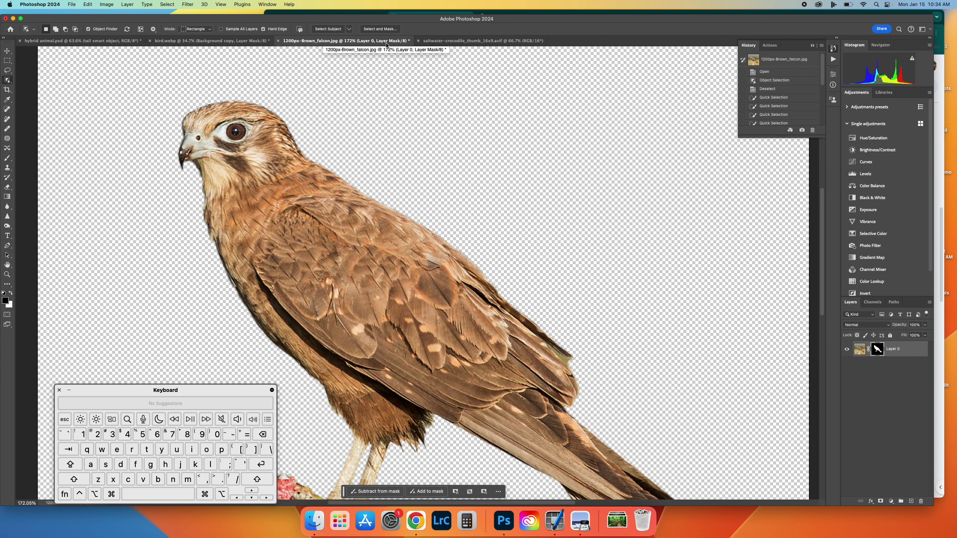
click(471, 42)
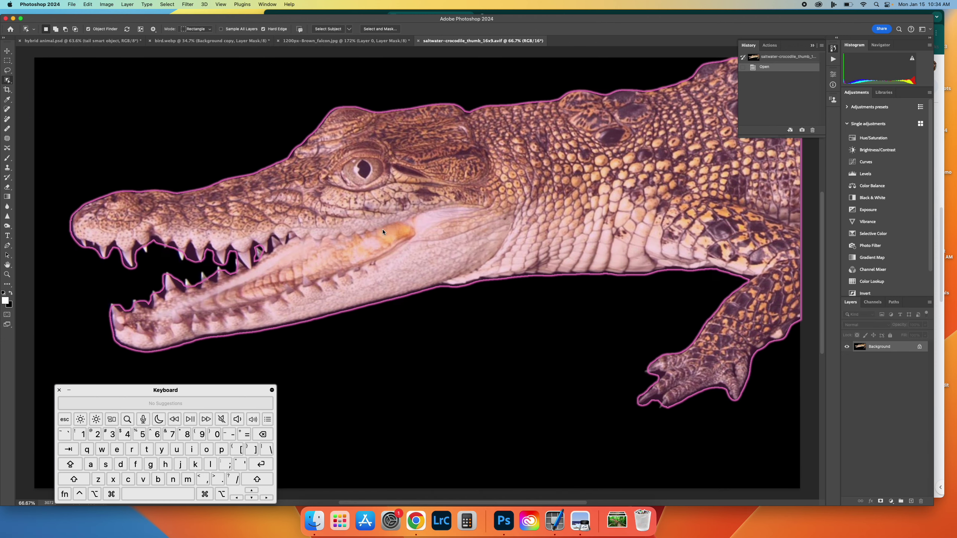
click(383, 230)
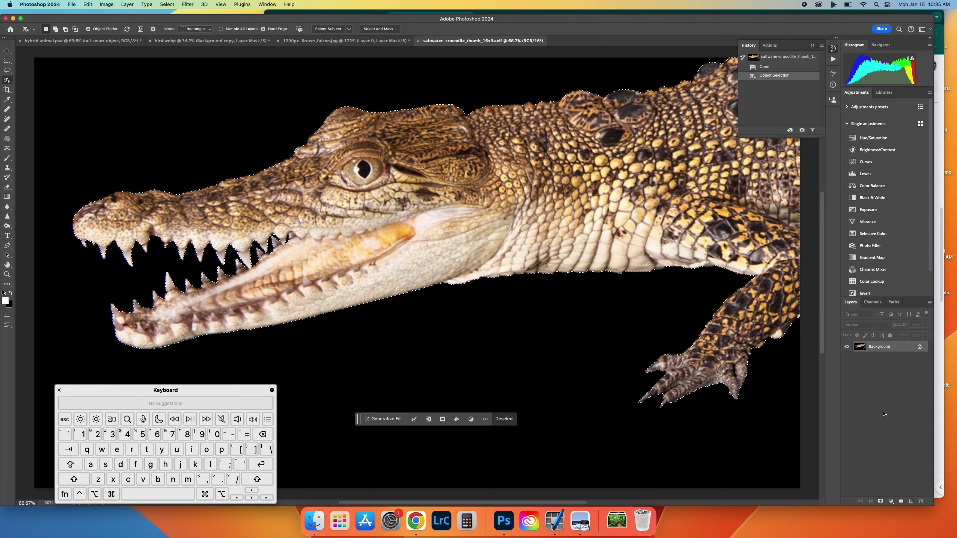
Step: Try masking the crocodile directly from its selection, and revert to the Object Selection history state
click(881, 501)
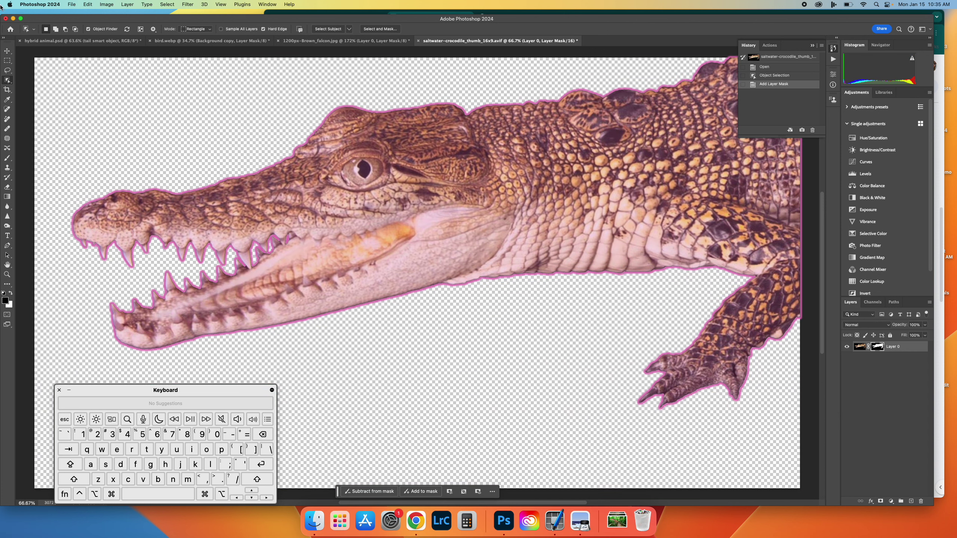
click(6, 51)
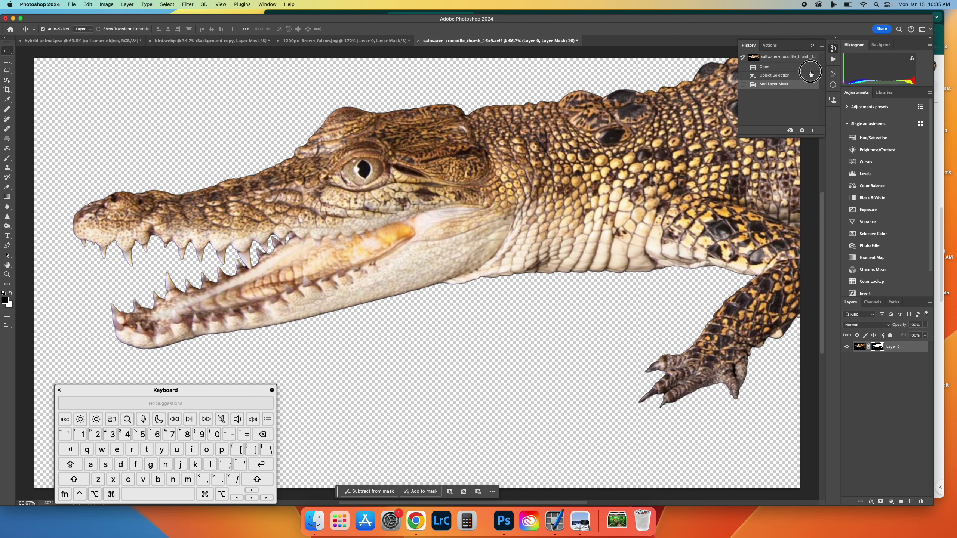
click(774, 75)
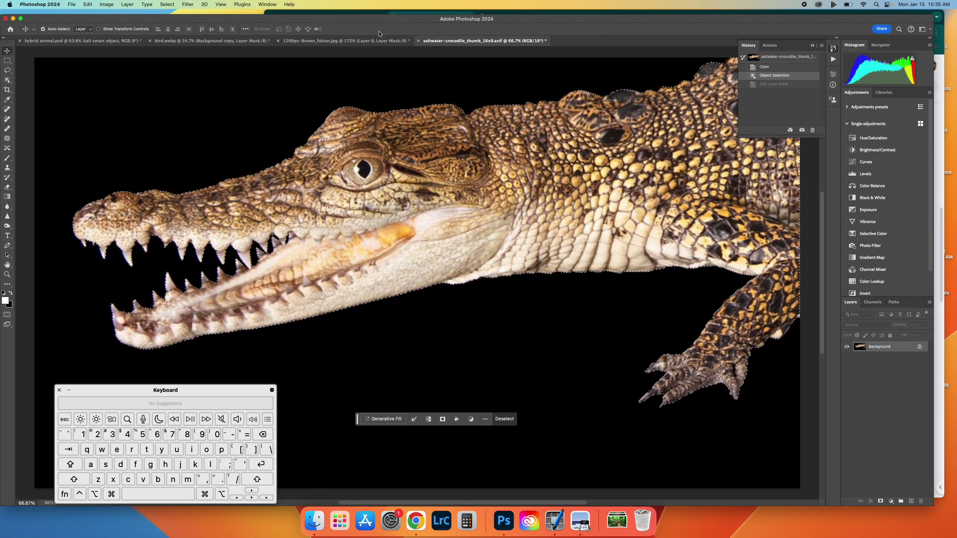
Step: Refine the crocodile in Select and Mask with 1.2 px feather, 6% contrast and -13% shift edge, output to a new layer with layer mask
click(8, 80)
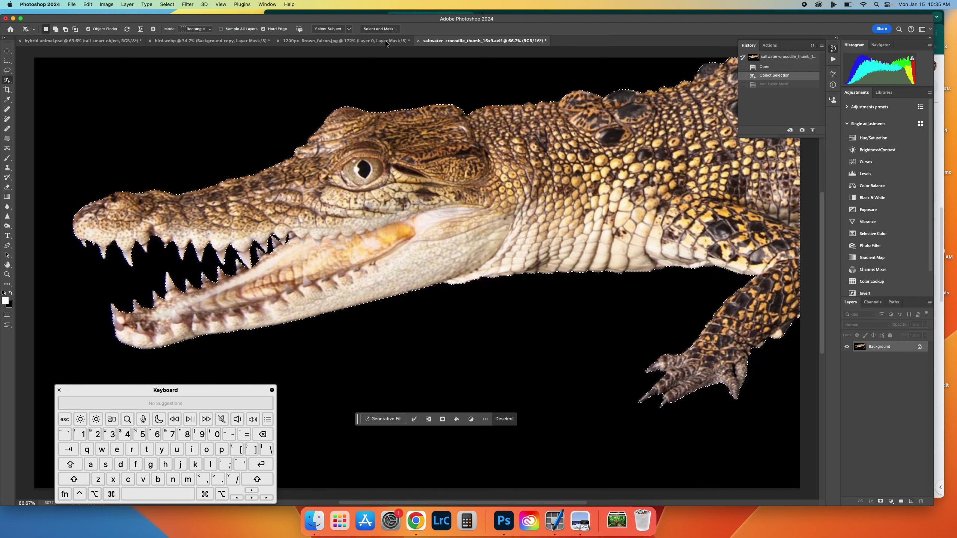
click(387, 30)
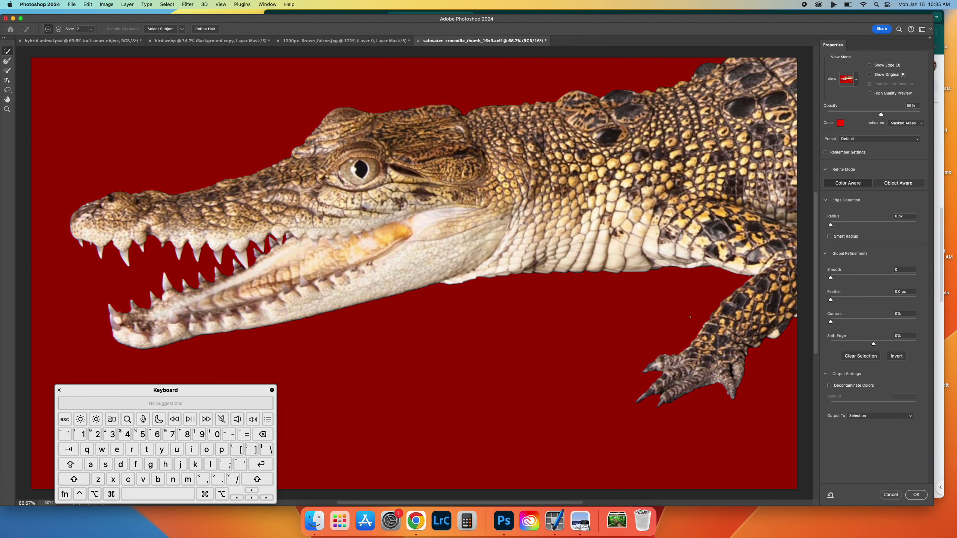
drag(830, 299, 868, 344)
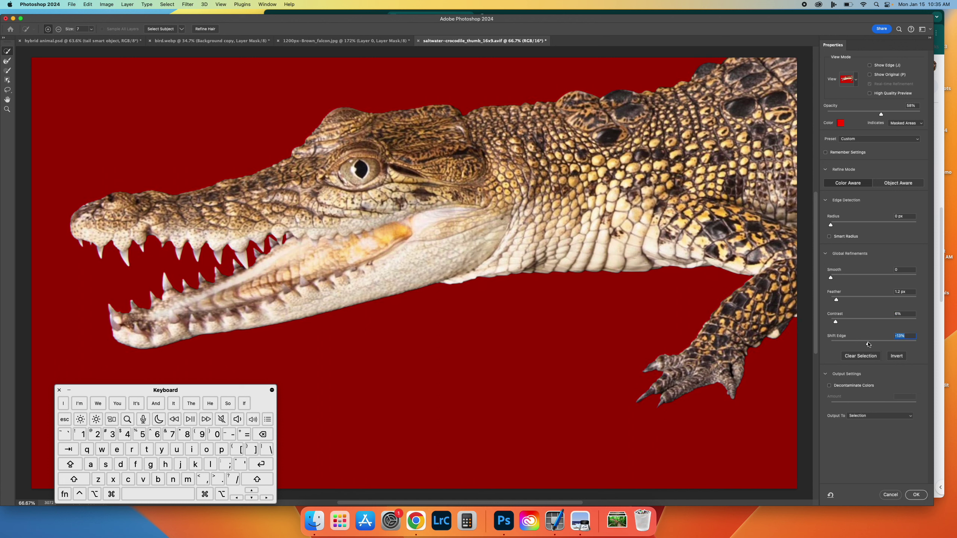
click(868, 416)
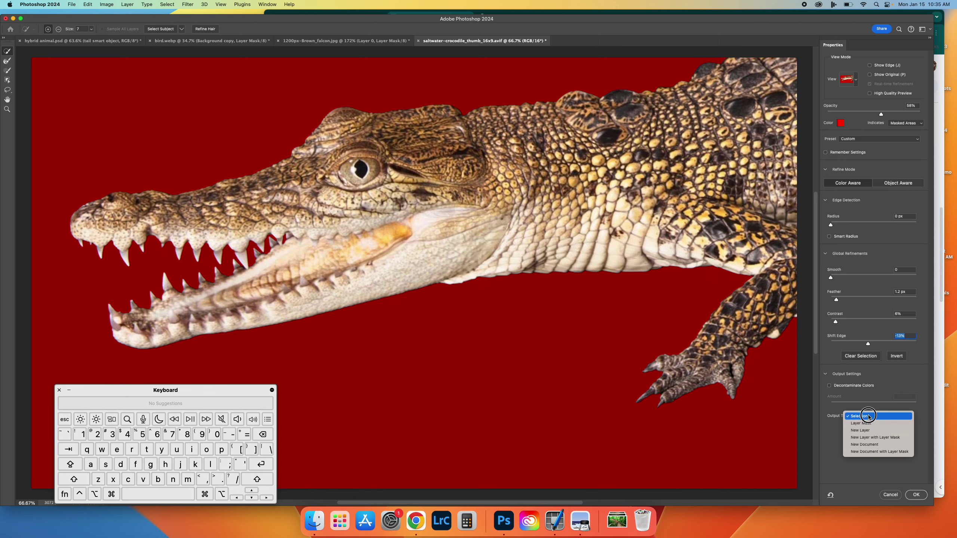
click(865, 437)
click(915, 495)
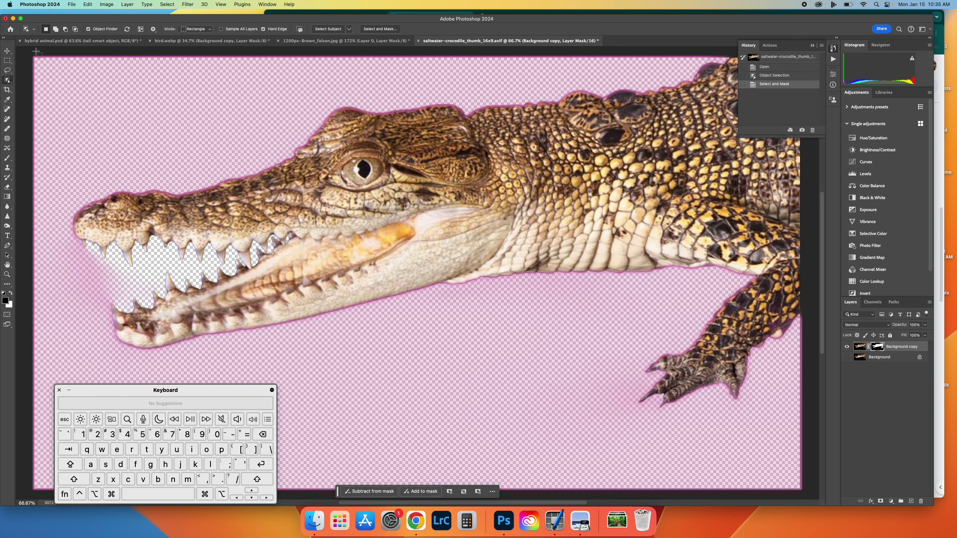
Step: Move the masked crocodile layer into the falcon document, accepting the bit depth difference and the color profile conversion
click(5, 59)
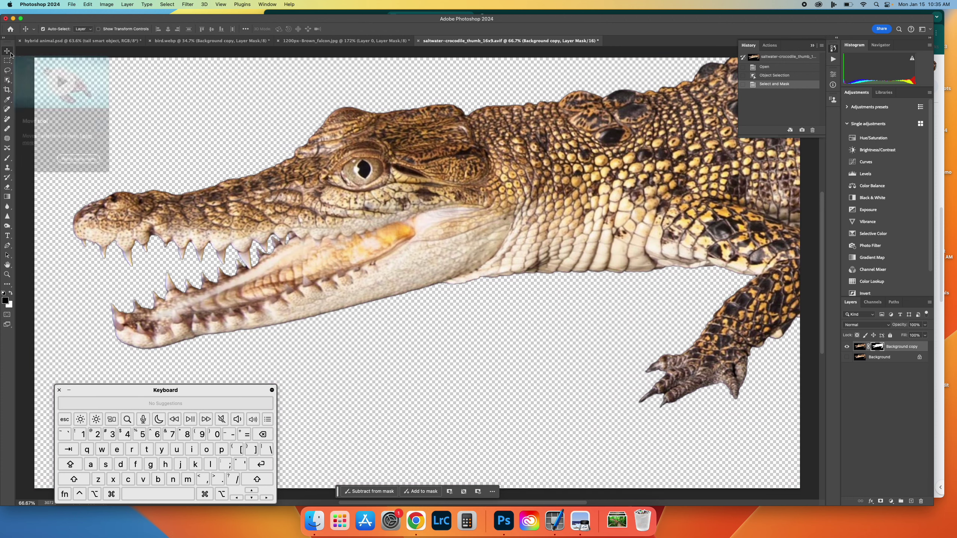
drag(473, 207, 312, 220)
click(346, 40)
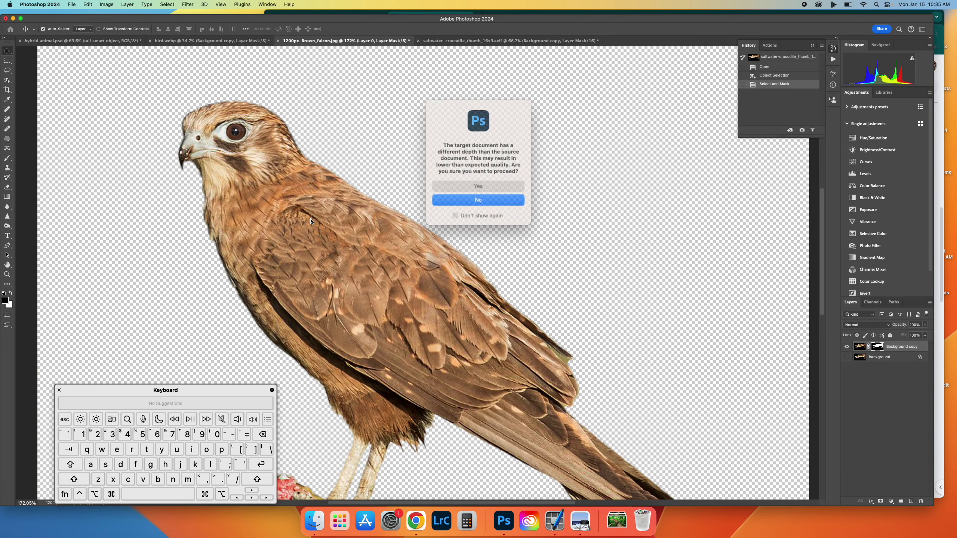
click(498, 183)
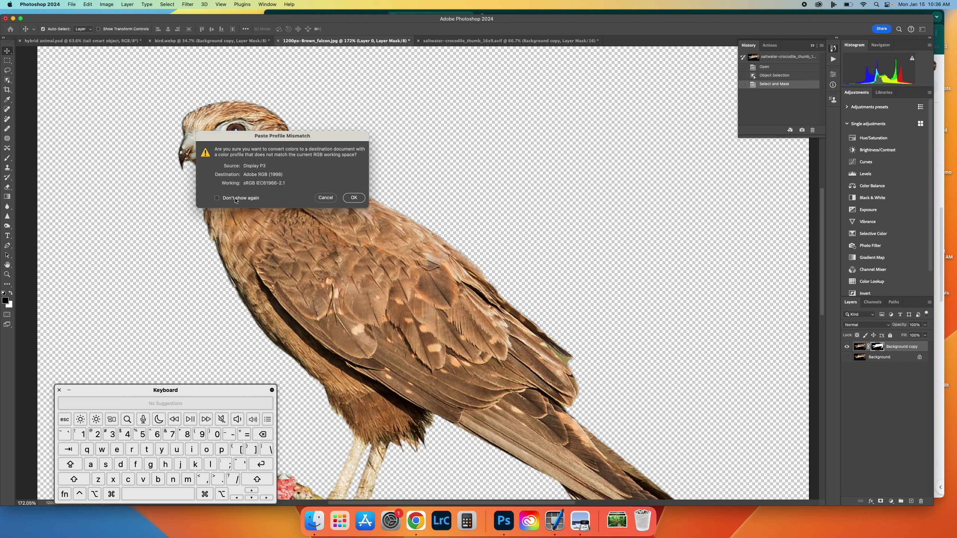
click(357, 198)
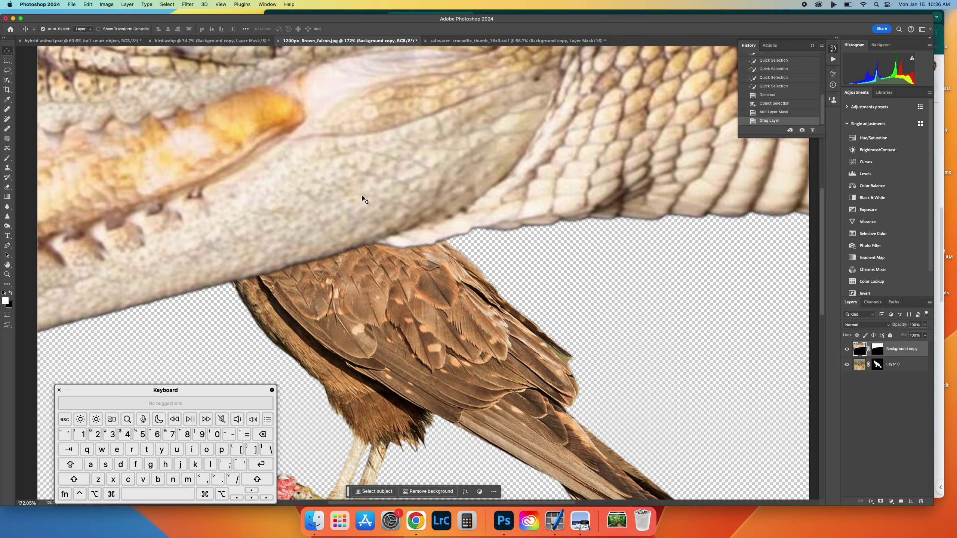
Step: Scale the crocodile layer proportionally to about 23.3% and place its neck over the falcon's head and neck
key(super+minus)
key(super+minus)
key(super+minus)
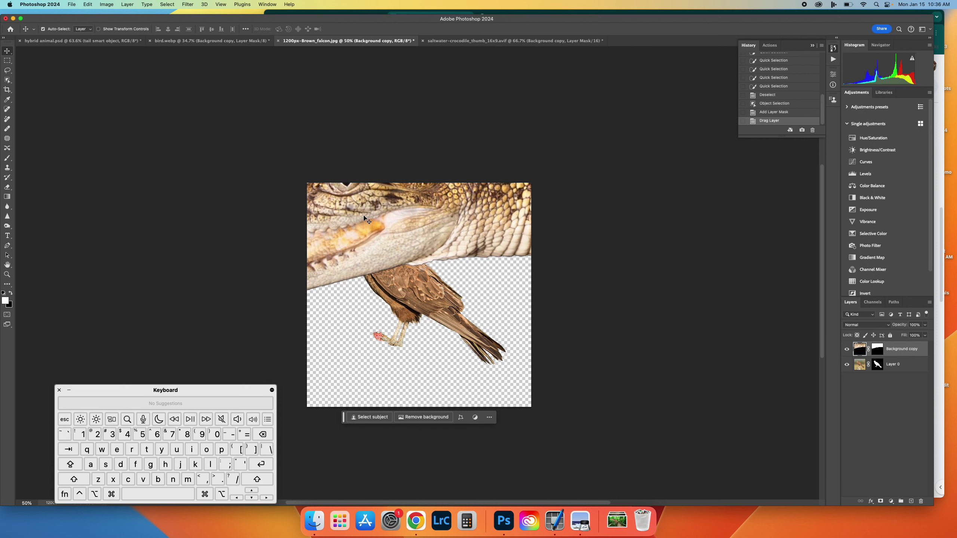
click(90, 4)
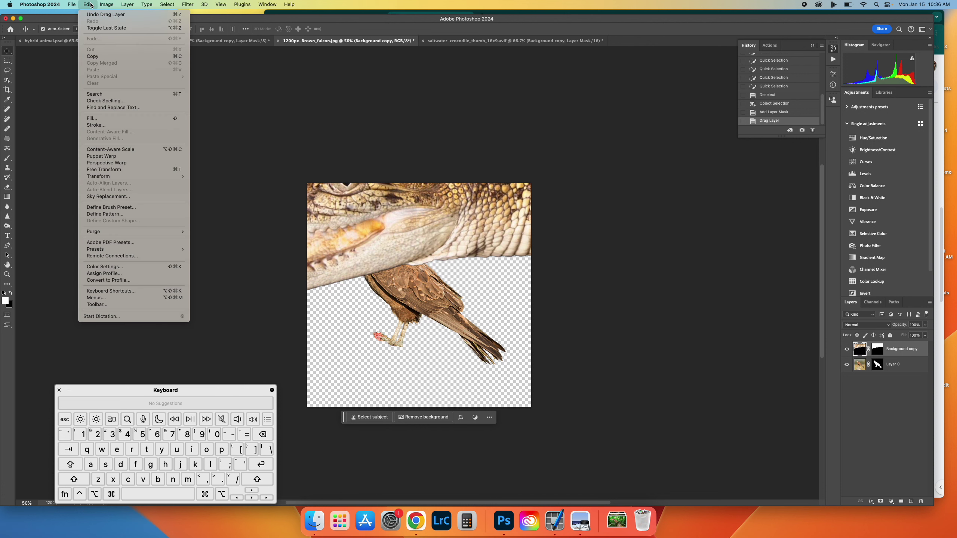
mouse_move(162, 176)
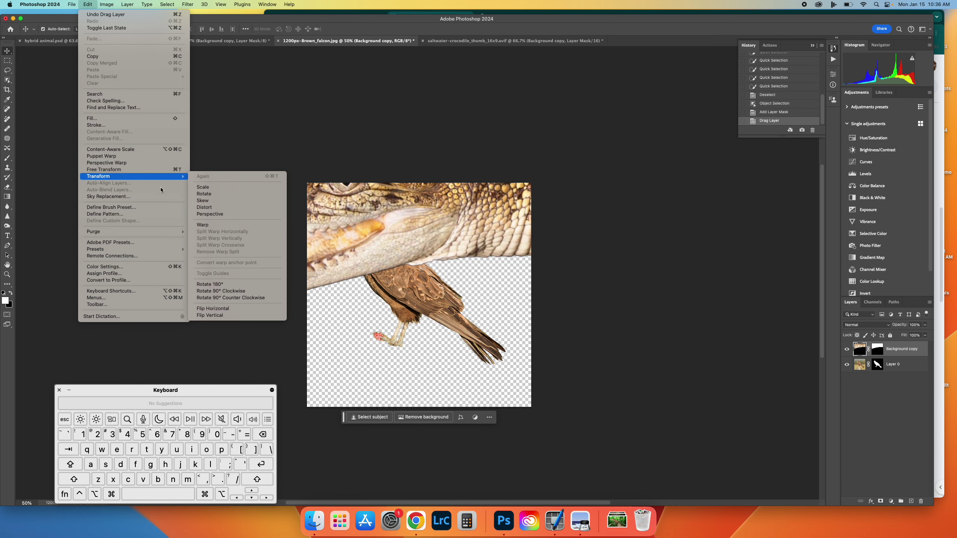
click(218, 187)
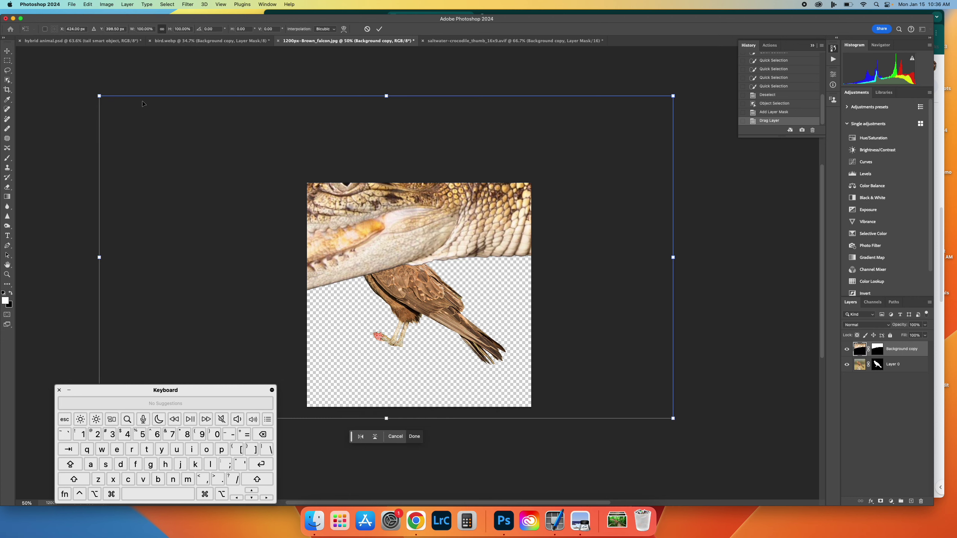
drag(99, 94, 429, 281)
drag(493, 337, 357, 253)
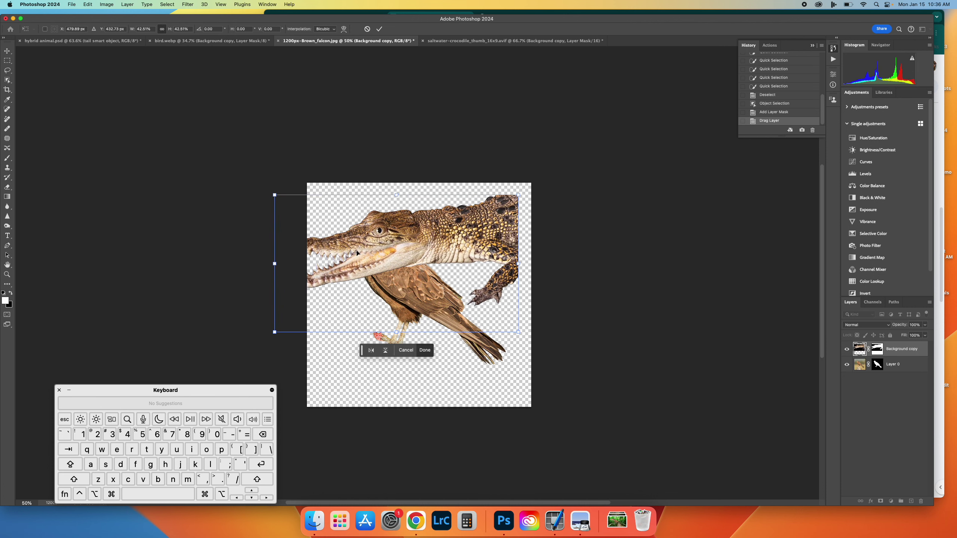
drag(519, 195, 356, 250)
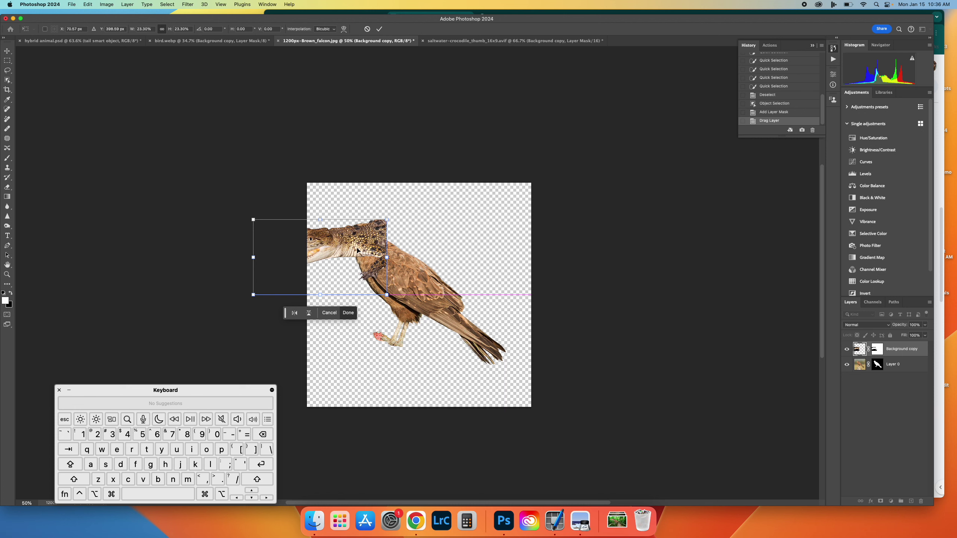
key(Return)
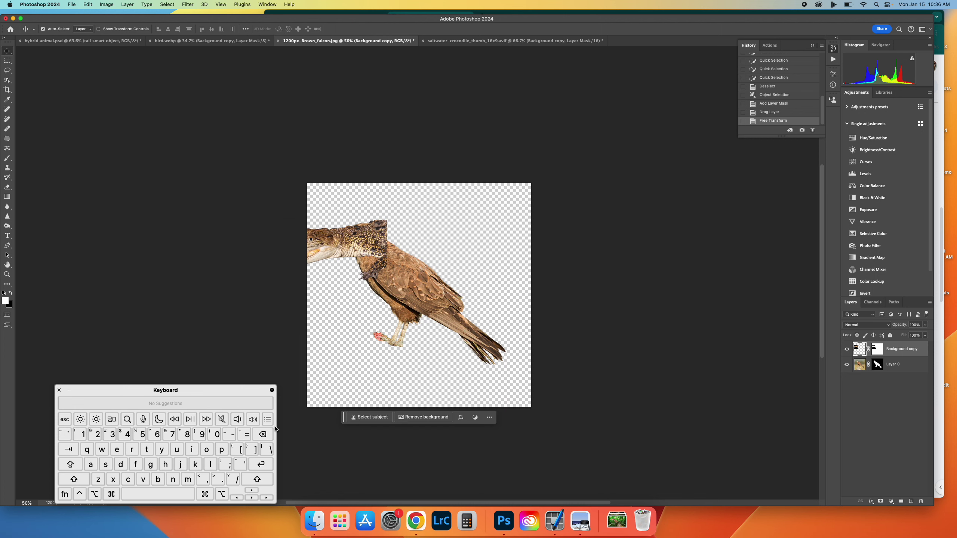
Step: Switch to Chrome, review the Hybrid Animals directions on moving and flipping the animal head, and return to Photoshop
click(416, 521)
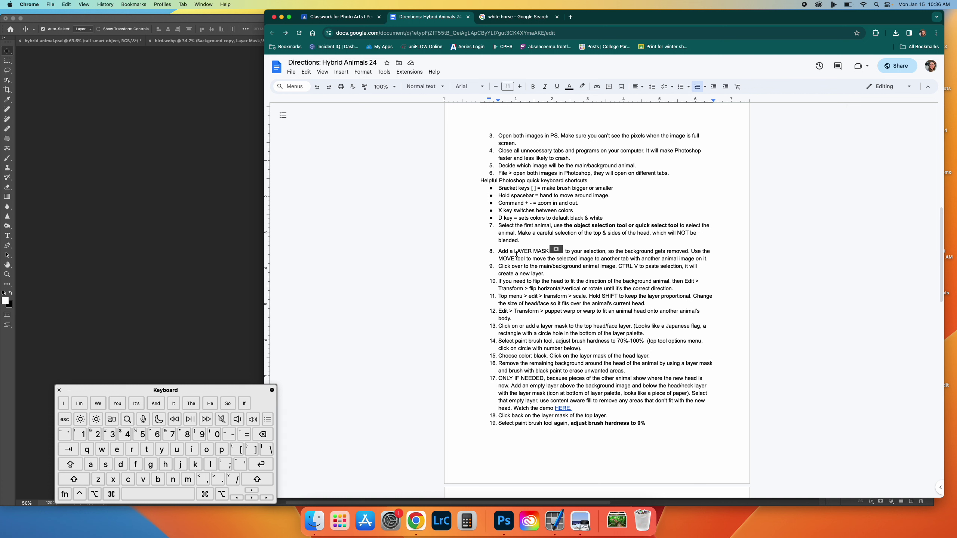
drag(497, 258, 602, 270)
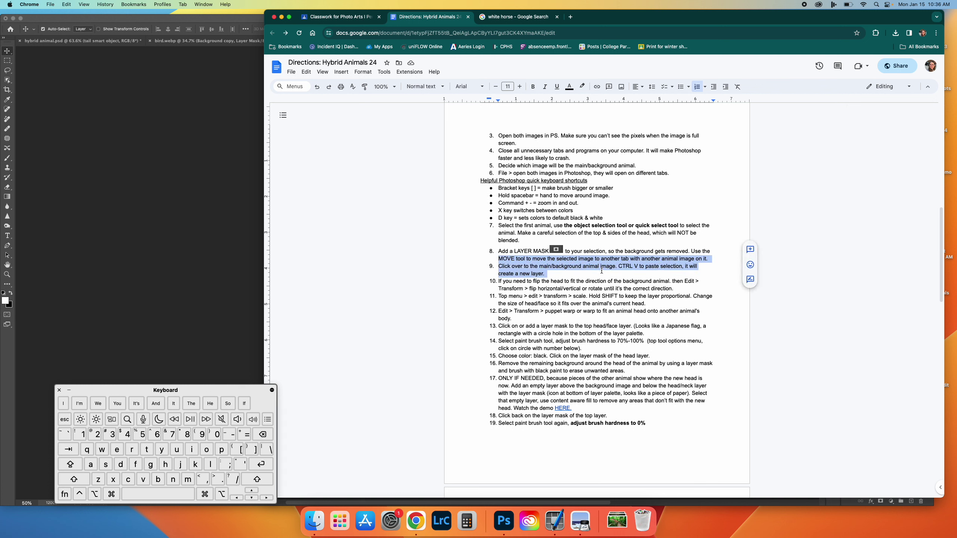
click(590, 282)
drag(520, 280, 709, 291)
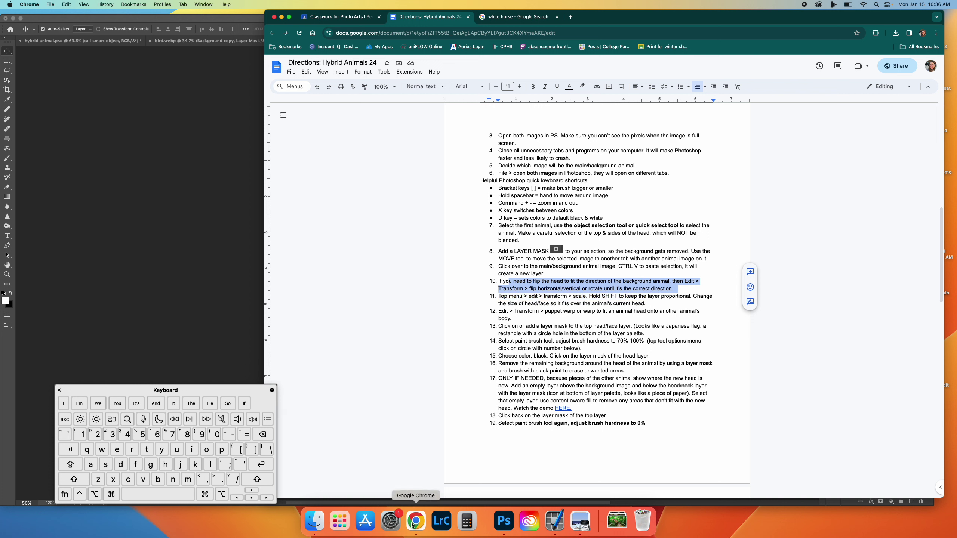
click(504, 521)
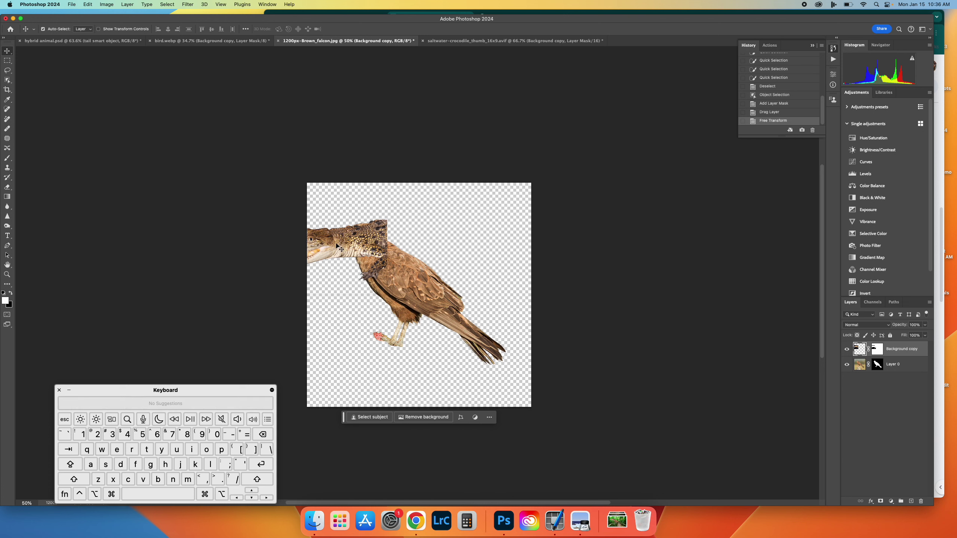
Step: Try flipping the crocodile layer horizontally, and undo the flip
click(89, 4)
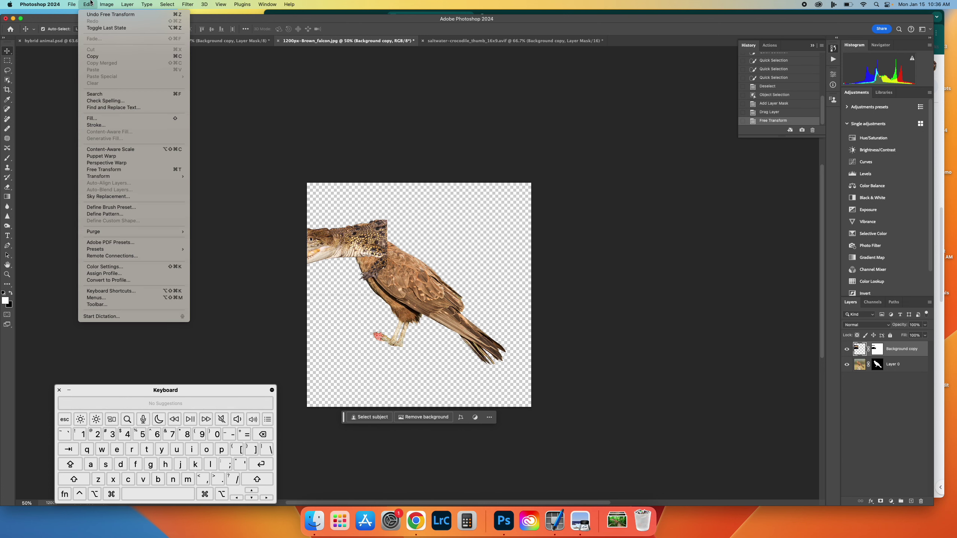
mouse_move(158, 176)
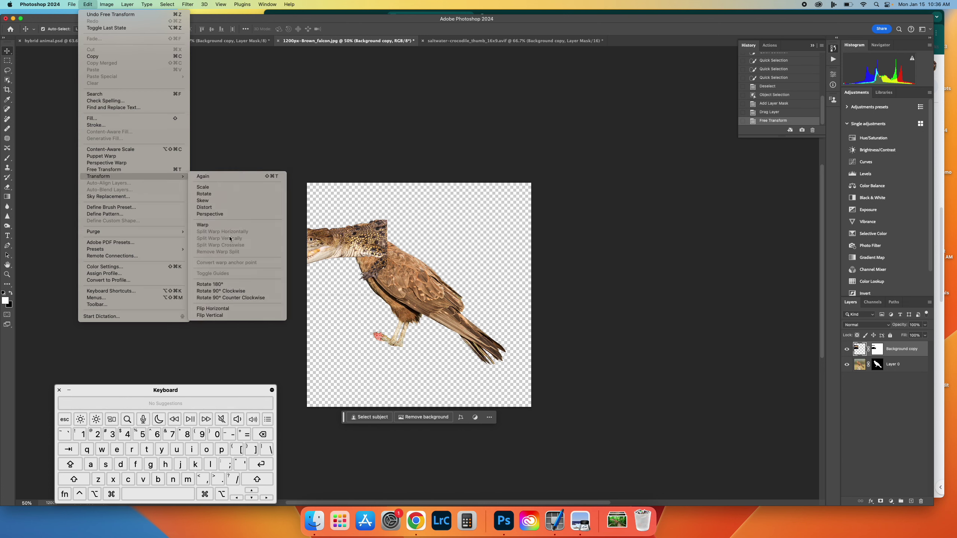
click(265, 308)
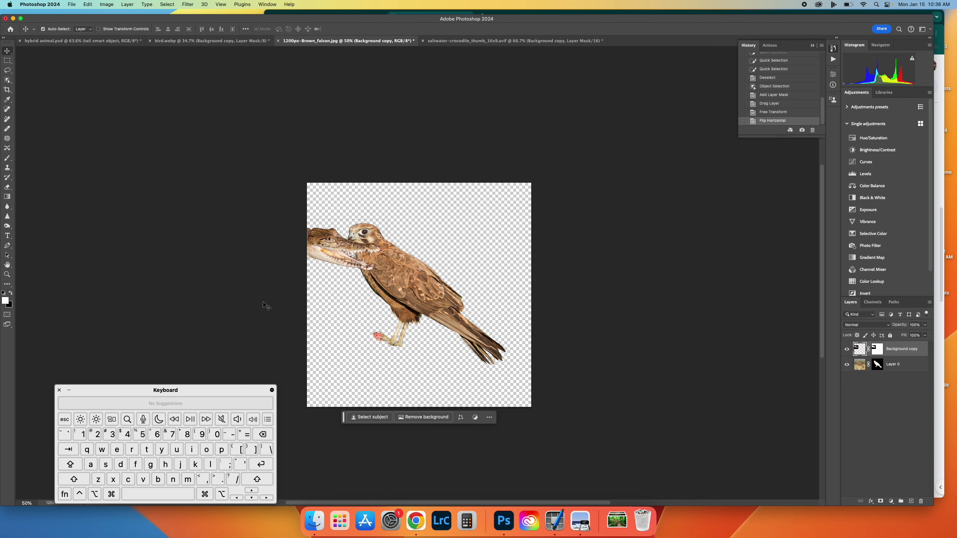
key(super+z)
Step: Move the crocodile clear of the falcon, above its back, and paint black on the crocodile's layer mask in the empty area below it
drag(340, 248, 460, 211)
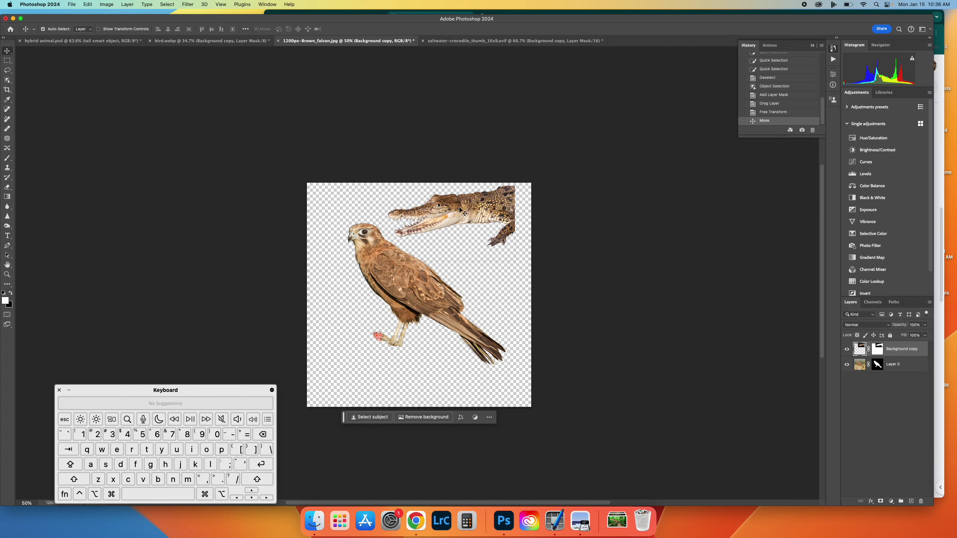
key(super+equal)
key(super+equal)
key(super+equal)
key(super+equal)
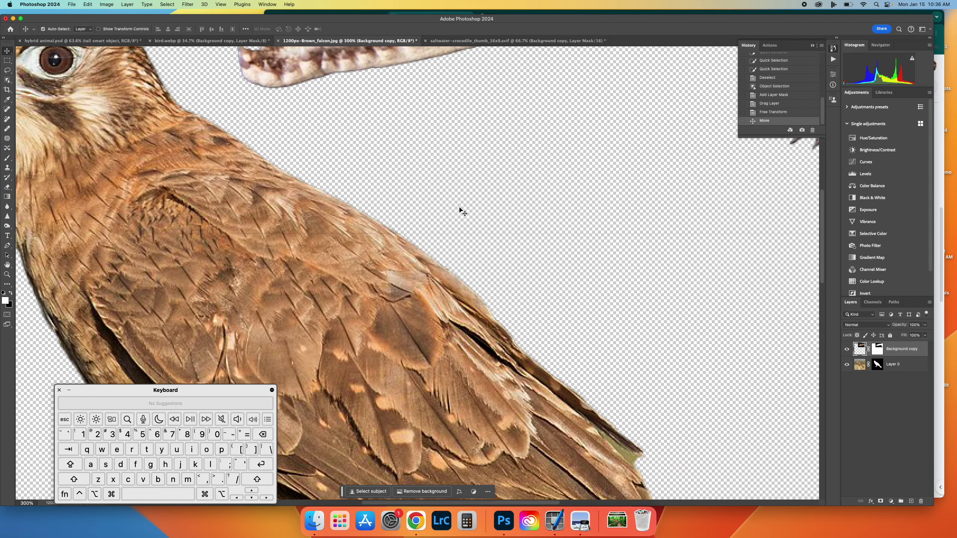
scroll(346, 190, up, 10)
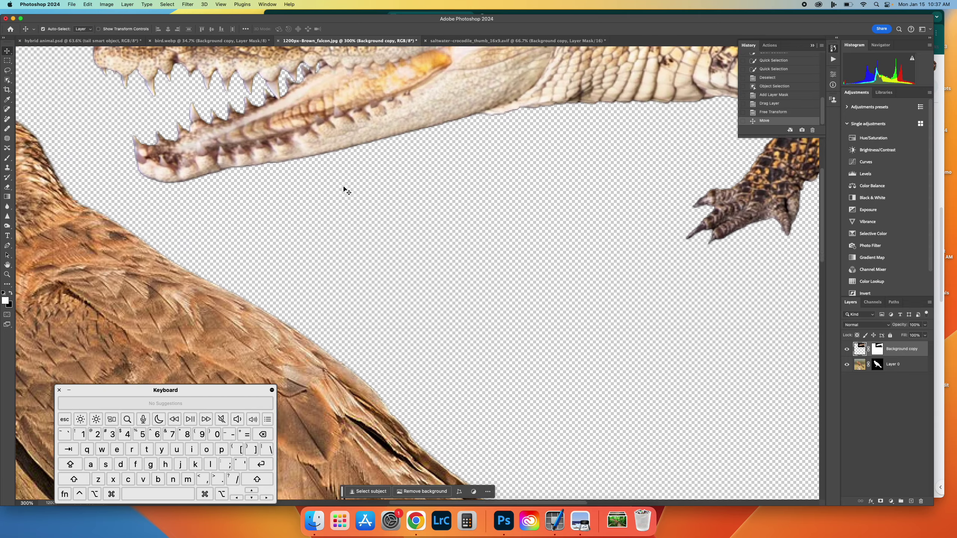
scroll(347, 190, right, 5)
scroll(347, 190, down, 5)
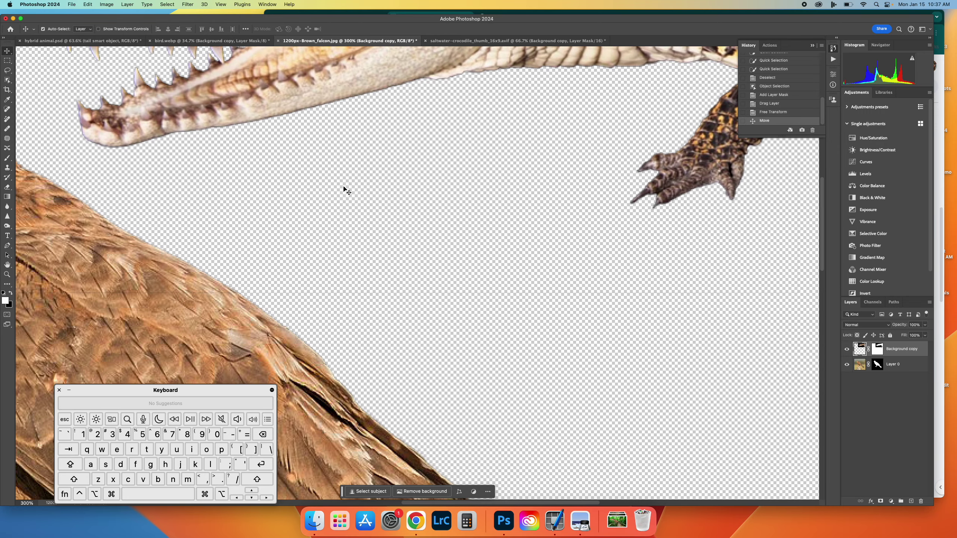
click(7, 158)
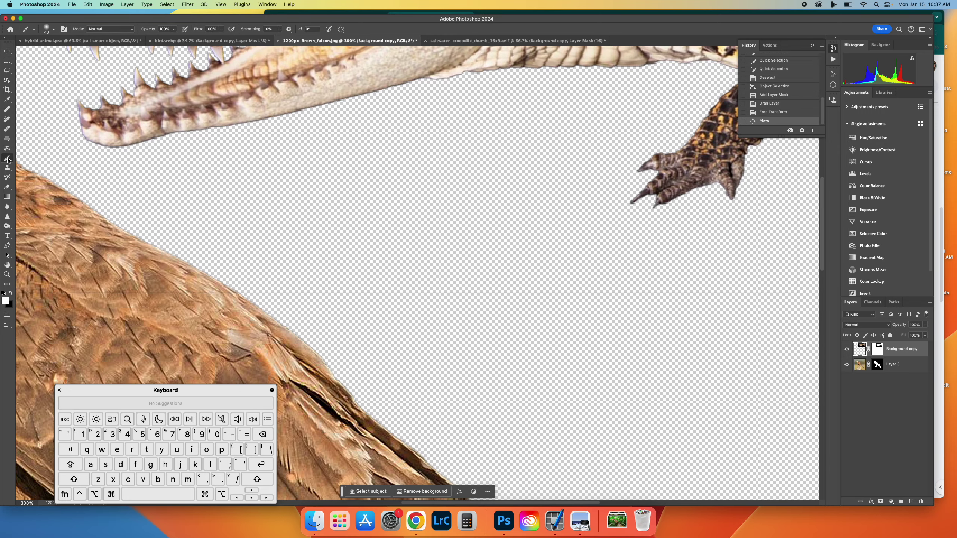
click(876, 350)
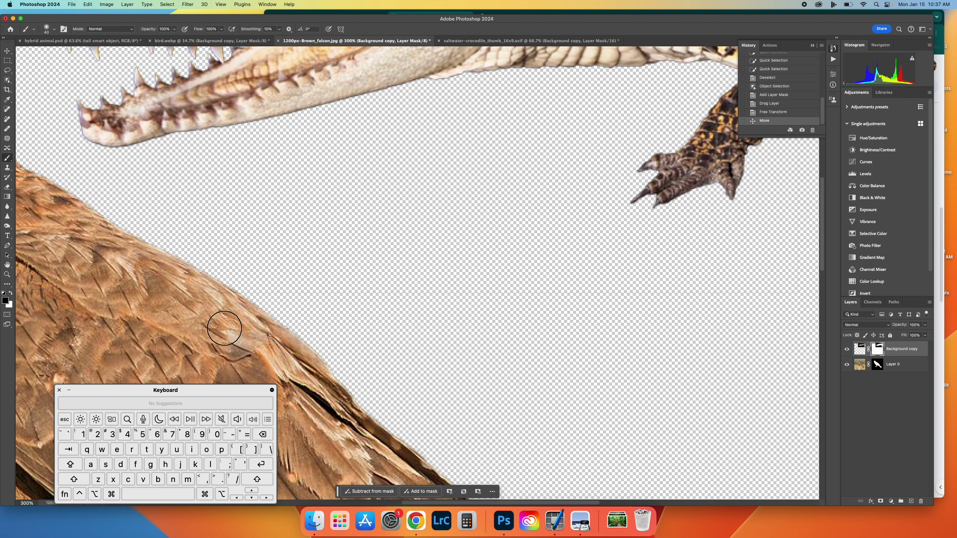
key(x)
drag(265, 282, 389, 284)
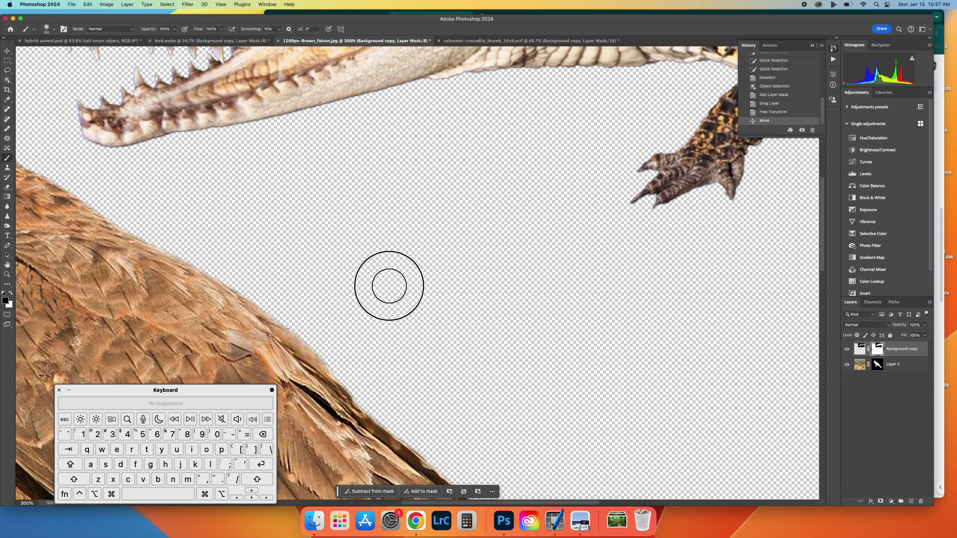
drag(600, 297, 655, 292)
scroll(728, 294, right, 5)
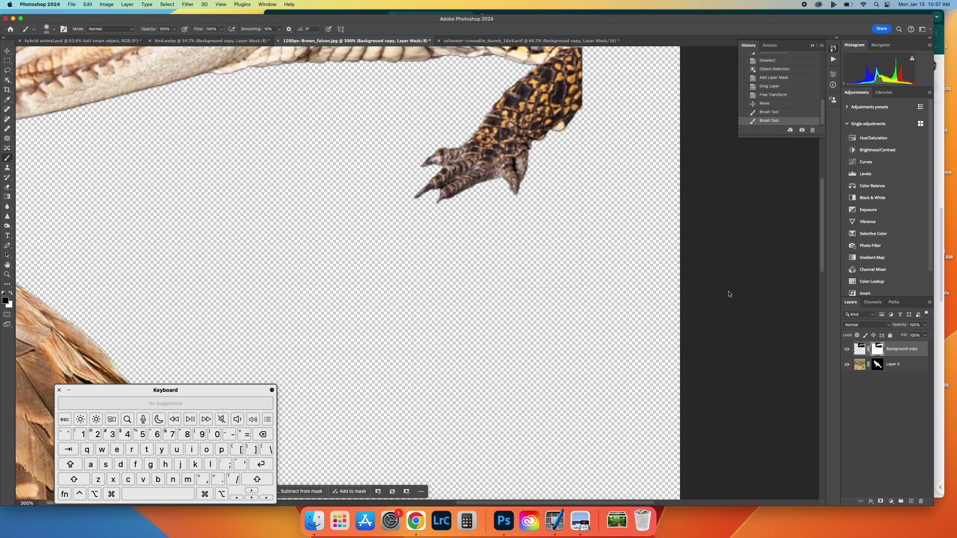
mouse_move(592, 280)
mouse_down()
mouse_move(576, 133)
mouse_move(572, 165)
mouse_up()
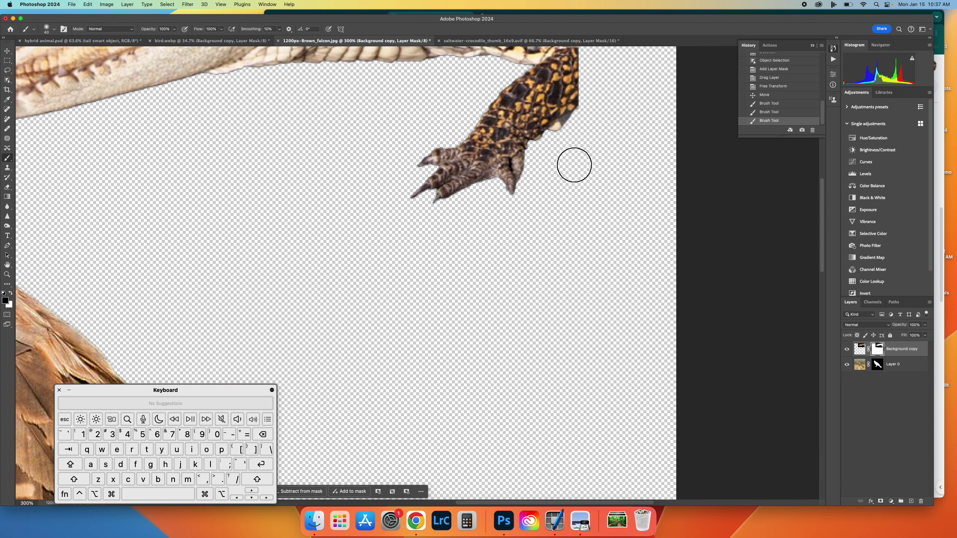
Step: Paint black on the crocodile's layer mask above its back and around its snout to clean up leftover edge pixels
scroll(565, 192, up, 5)
scroll(559, 221, up, 3)
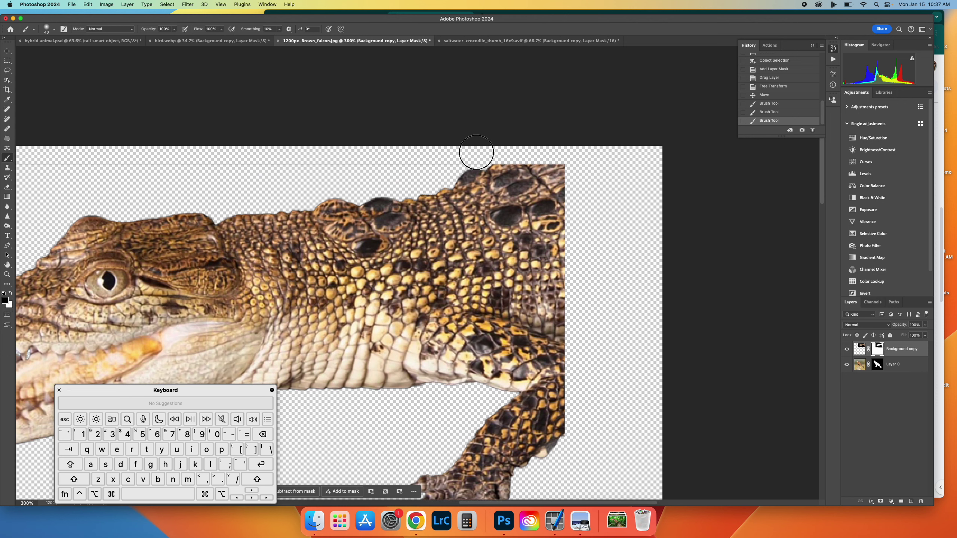
key(super+z)
mouse_move(462, 152)
mouse_down()
mouse_move(286, 165)
mouse_move(126, 157)
mouse_up()
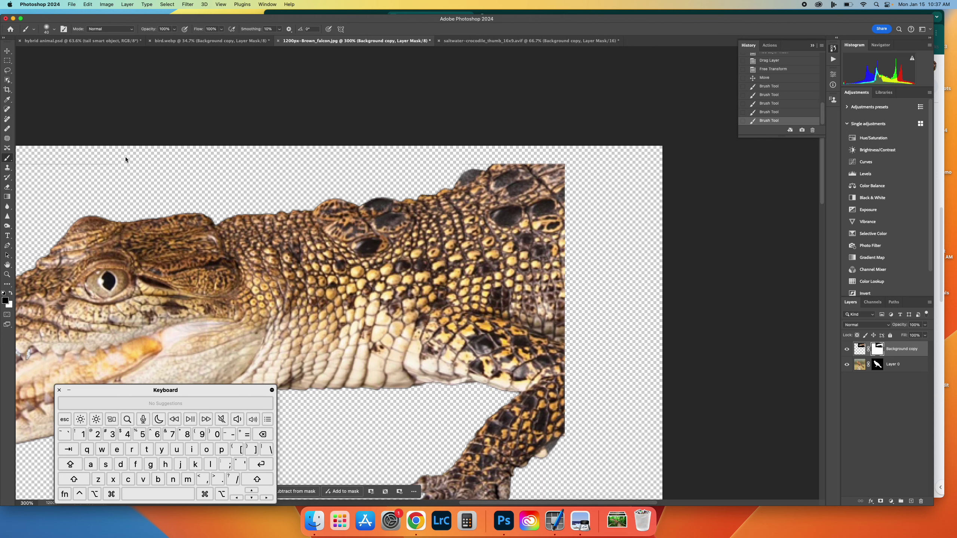
scroll(125, 158, left, 10)
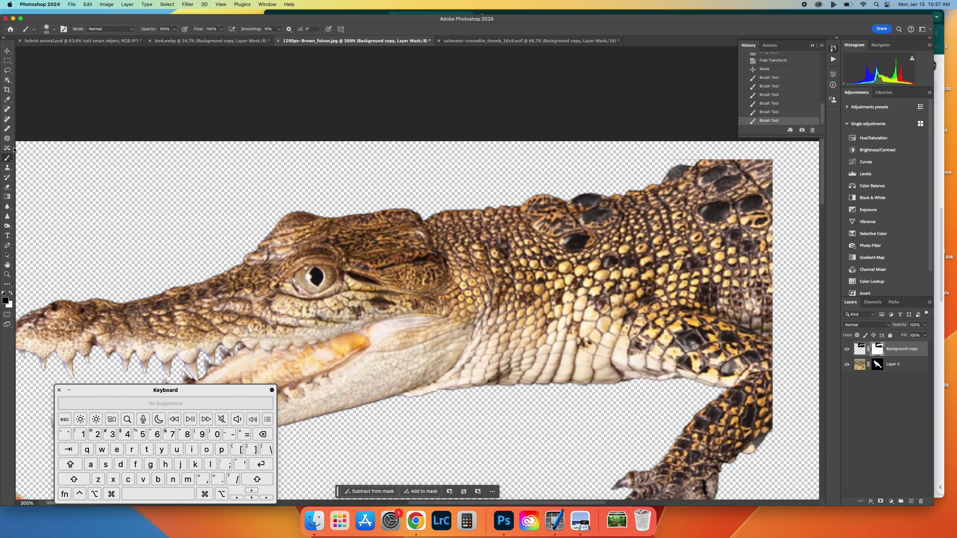
scroll(112, 173, left, 15)
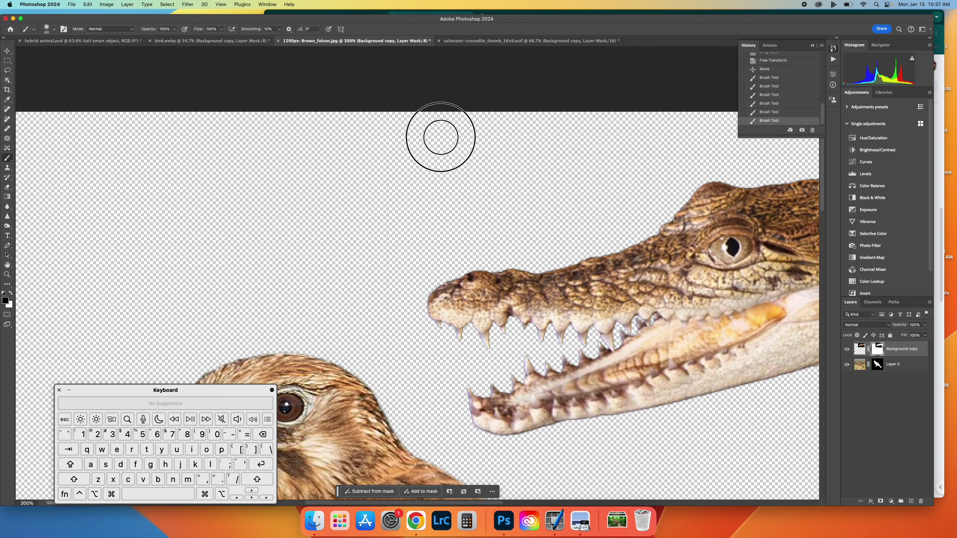
click(390, 283)
scroll(390, 284, down, 1)
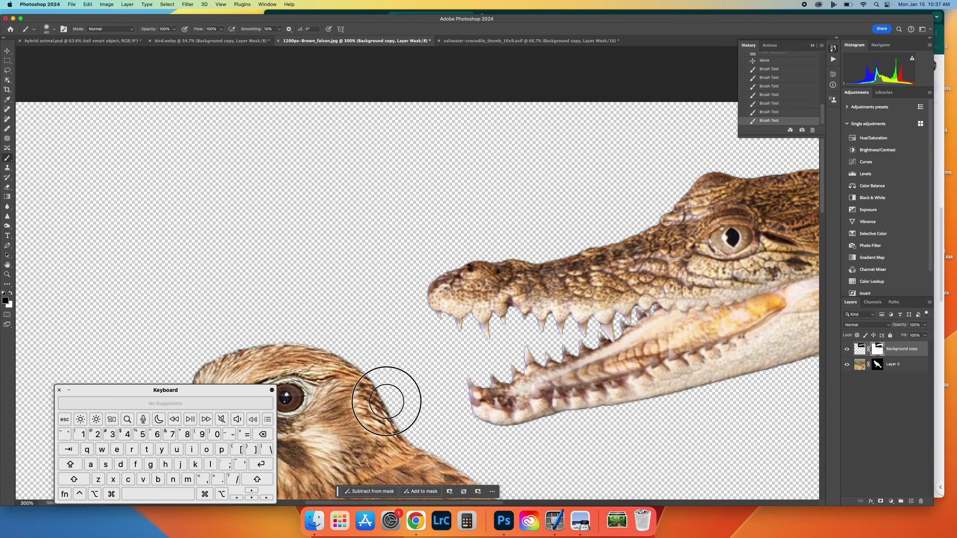
scroll(386, 400, down, 7)
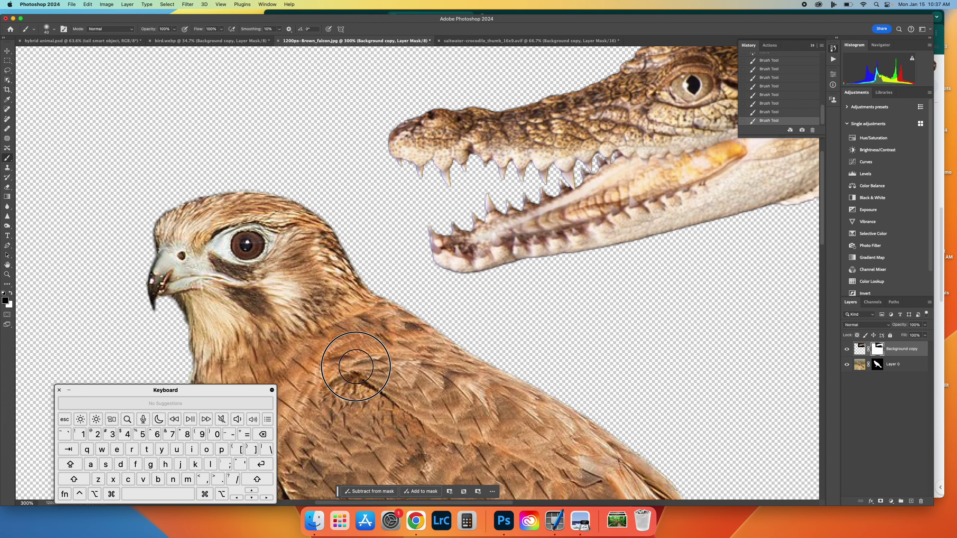
click(524, 436)
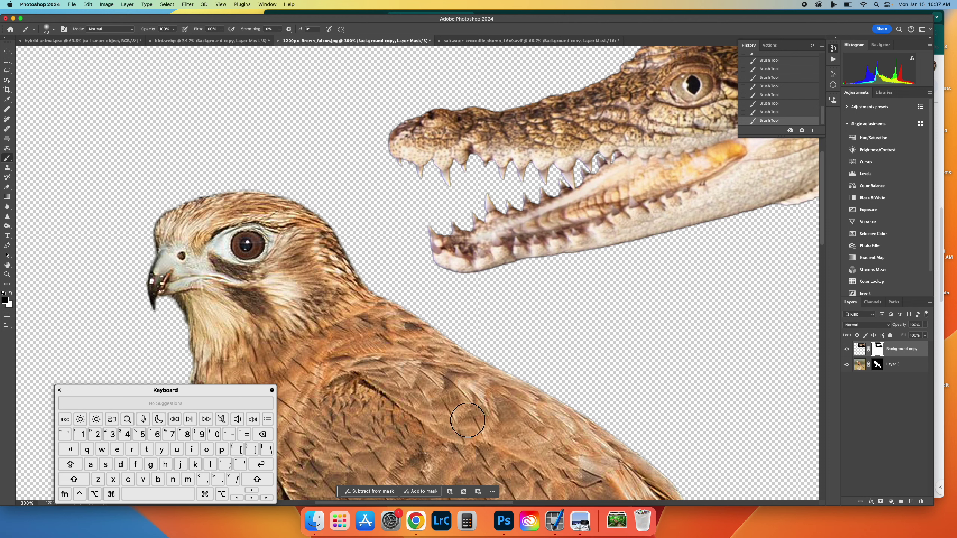
click(609, 424)
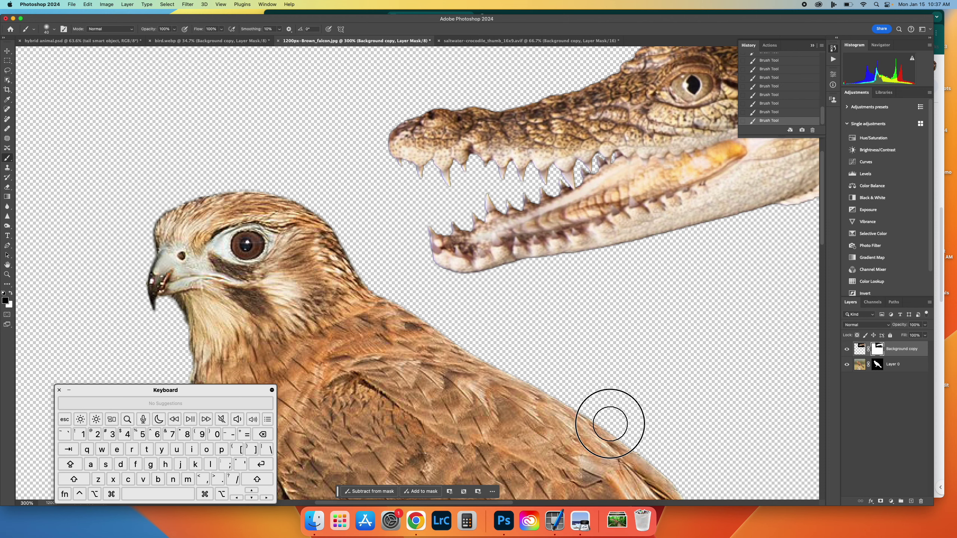
scroll(507, 353, right, 6)
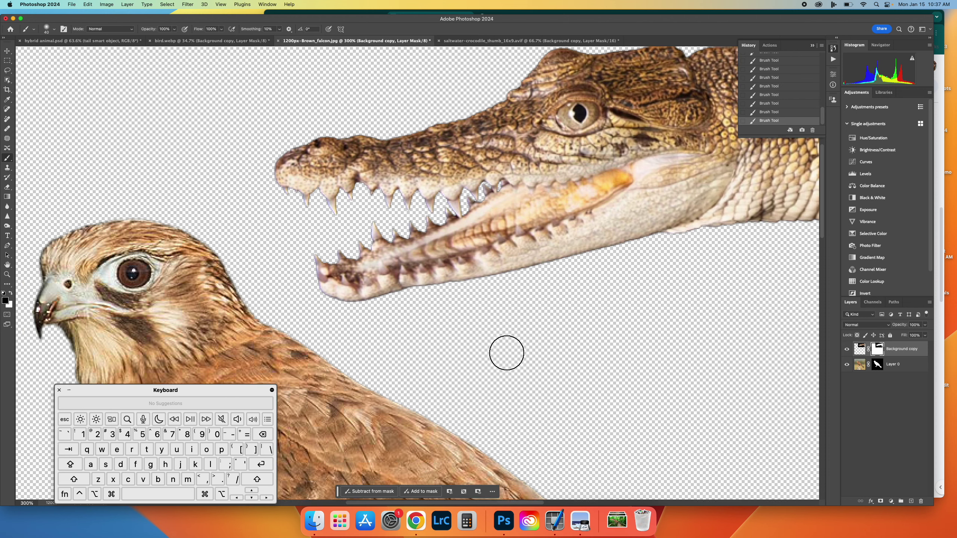
scroll(506, 353, right, 2)
key(super+0)
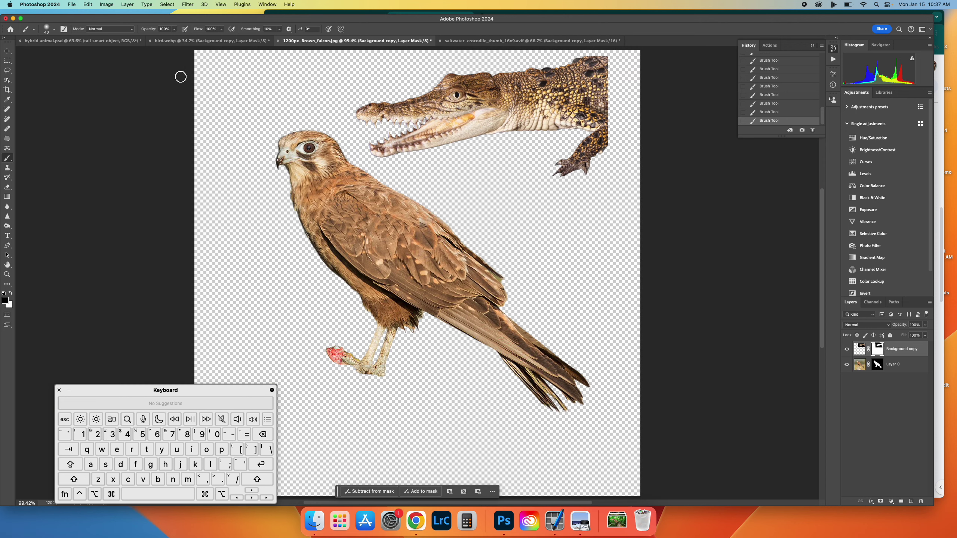
Step: Move the crocodile's neck back over the falcon's head, and extend the canvas to the left past the snout using Crop with Transparent fill
click(7, 52)
drag(523, 119, 253, 170)
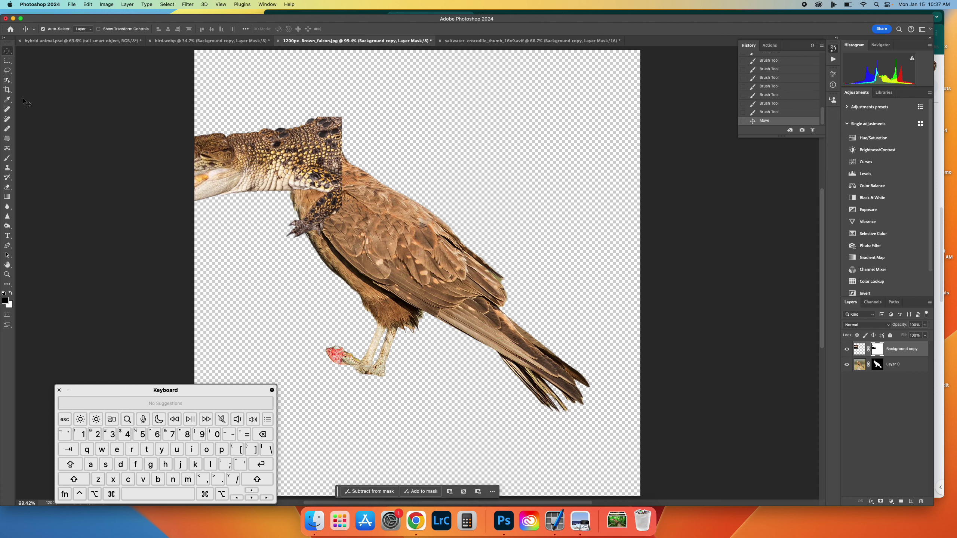
click(11, 90)
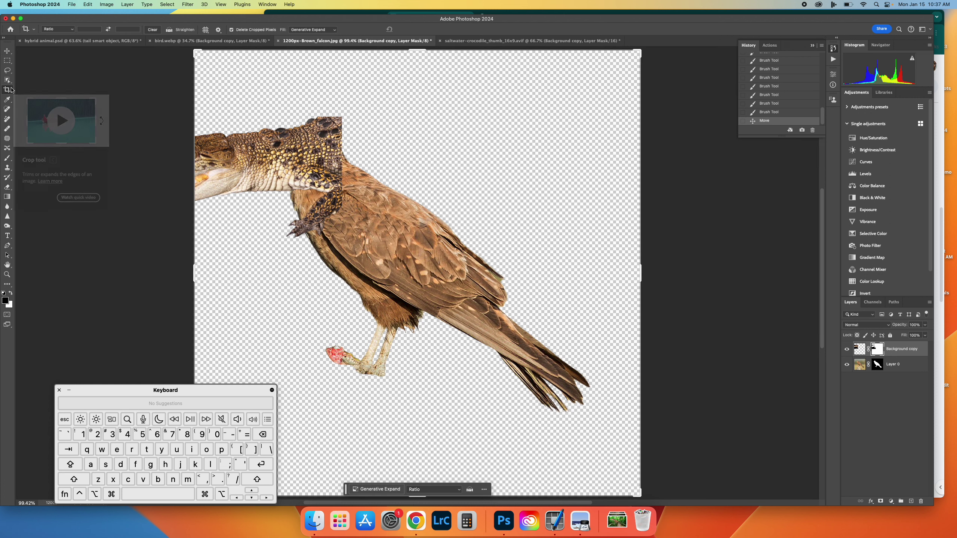
click(309, 30)
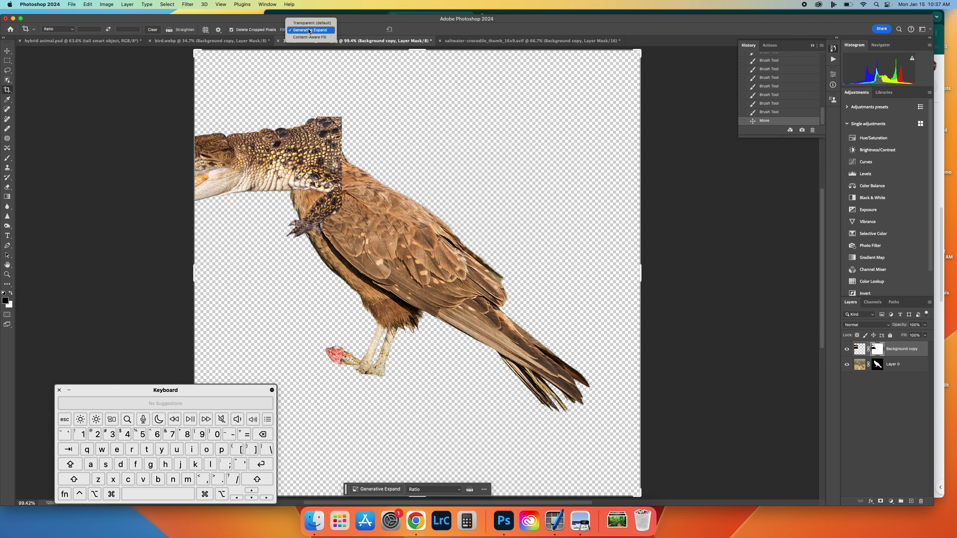
click(312, 23)
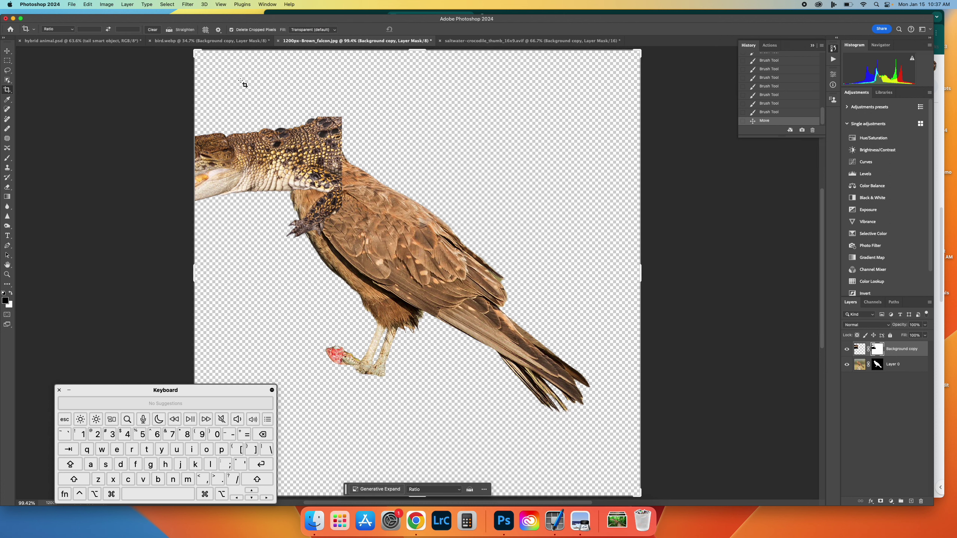
drag(191, 55, 73, 56)
key(Return)
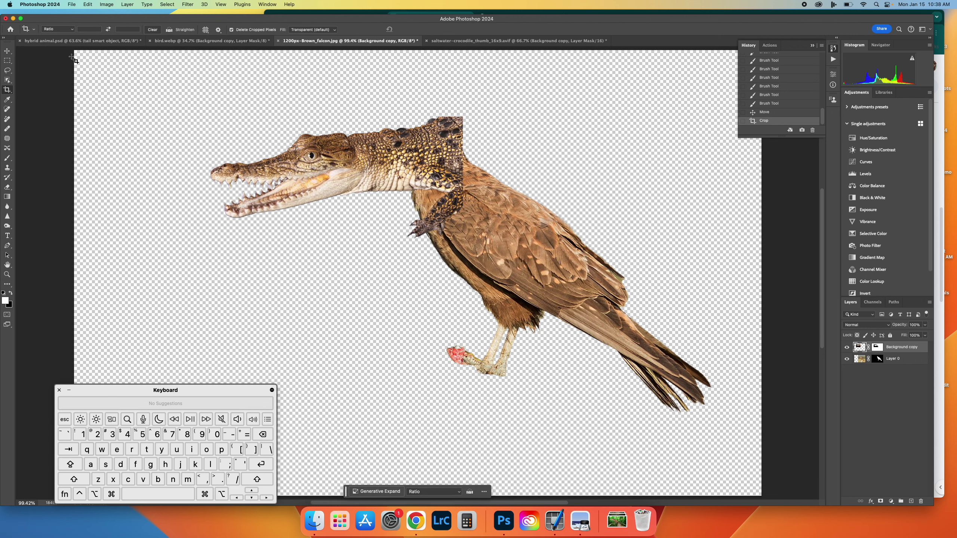
click(307, 30)
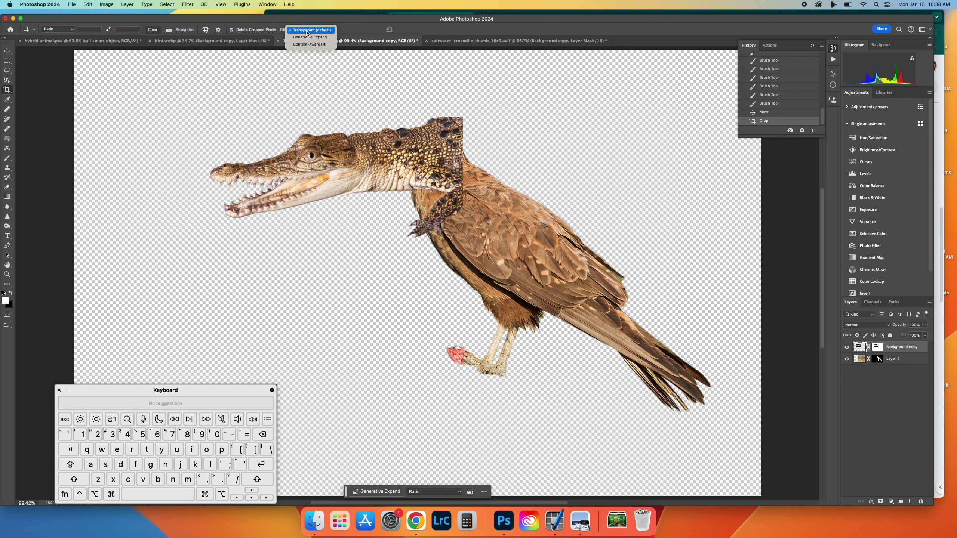
click(300, 32)
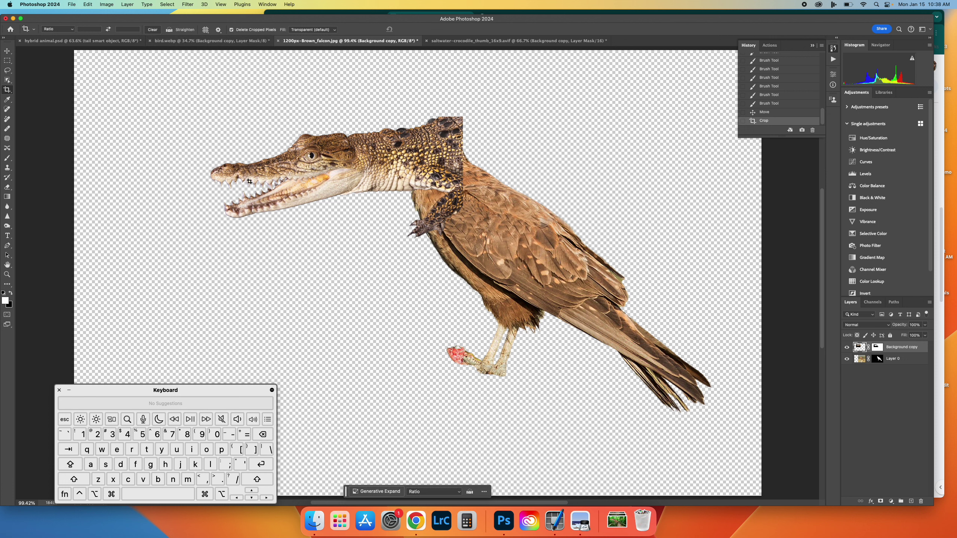
Step: Nudge the crocodile layer slightly down and to the left over the falcon's neck
click(8, 51)
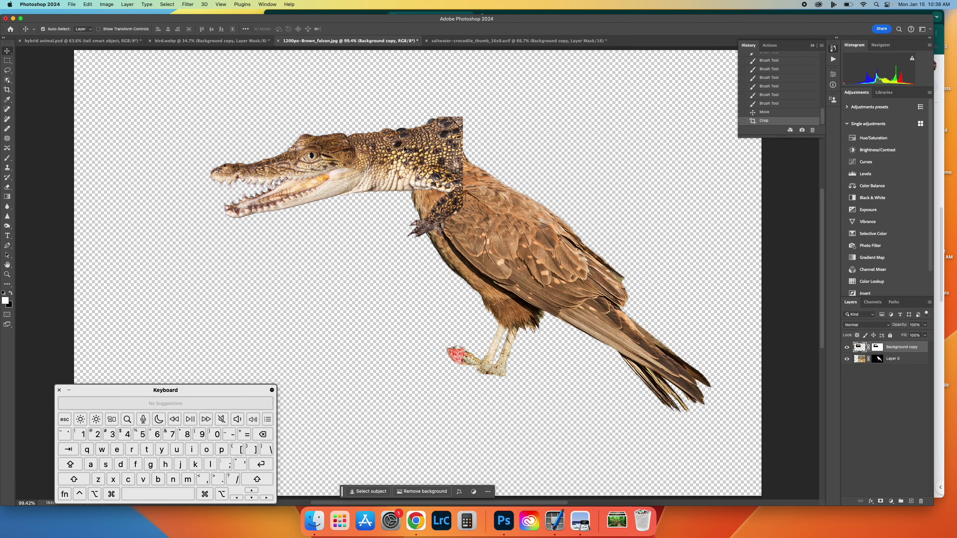
mouse_move(424, 151)
mouse_down()
mouse_move(392, 156)
mouse_move(420, 159)
mouse_up()
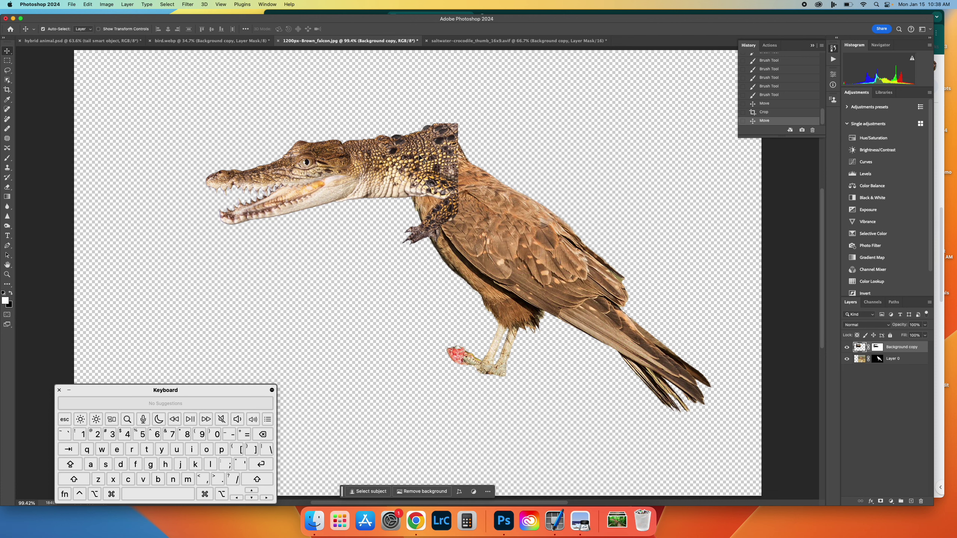
Step: Free Transform the crocodile layer, rotating it clockwise about 48° and repositioning it so the neck lines up with the falcon's shoulders
key(super+t)
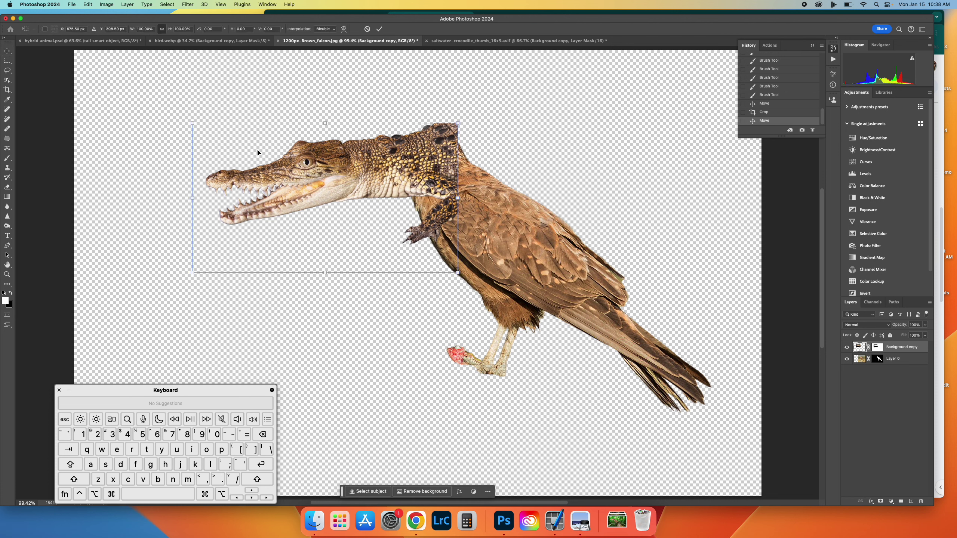
drag(465, 114, 474, 144)
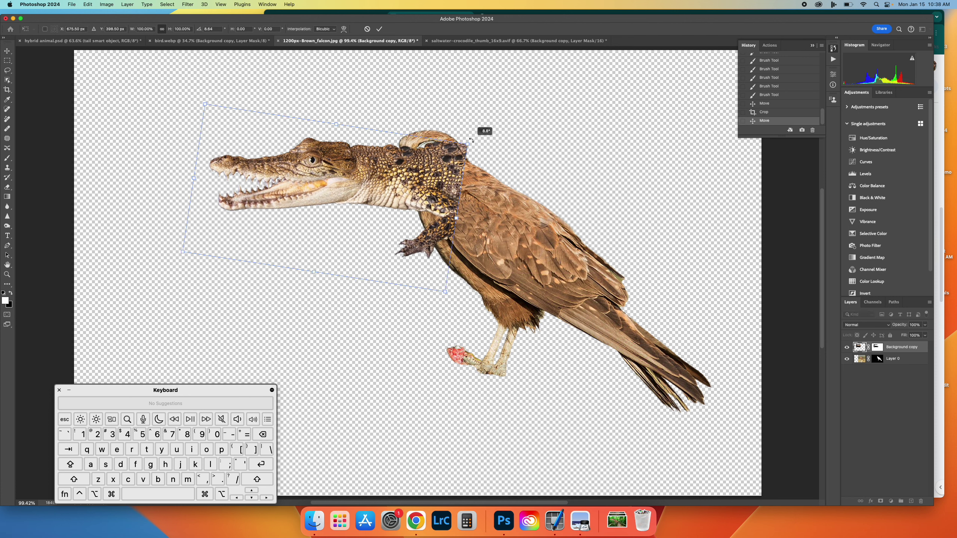
drag(415, 190, 408, 175)
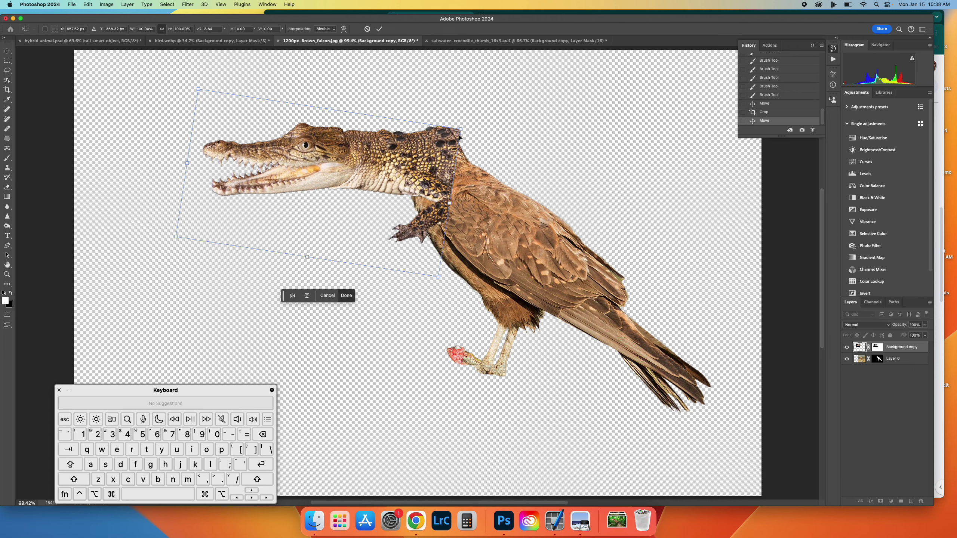
drag(464, 120, 486, 147)
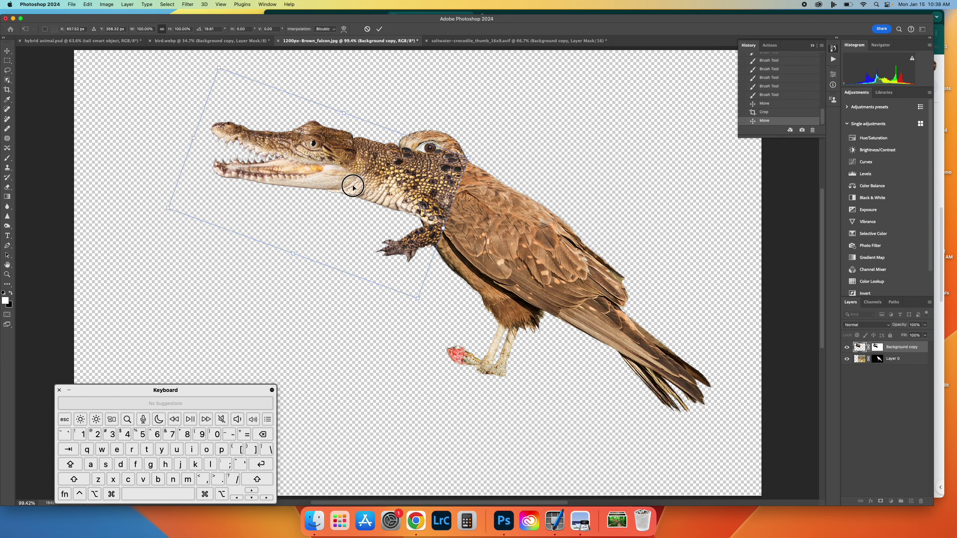
drag(352, 186, 384, 171)
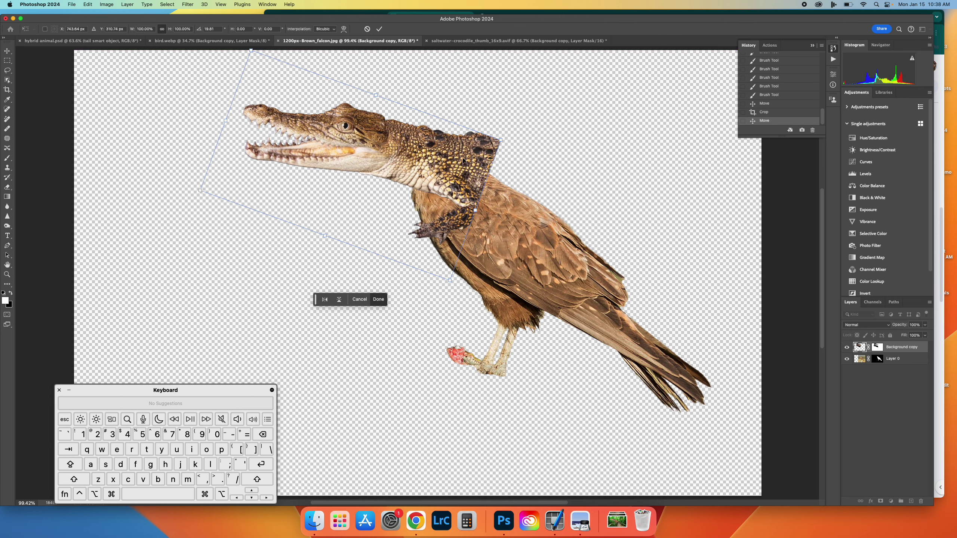
drag(514, 102, 495, 163)
drag(409, 219, 412, 194)
drag(526, 165, 525, 178)
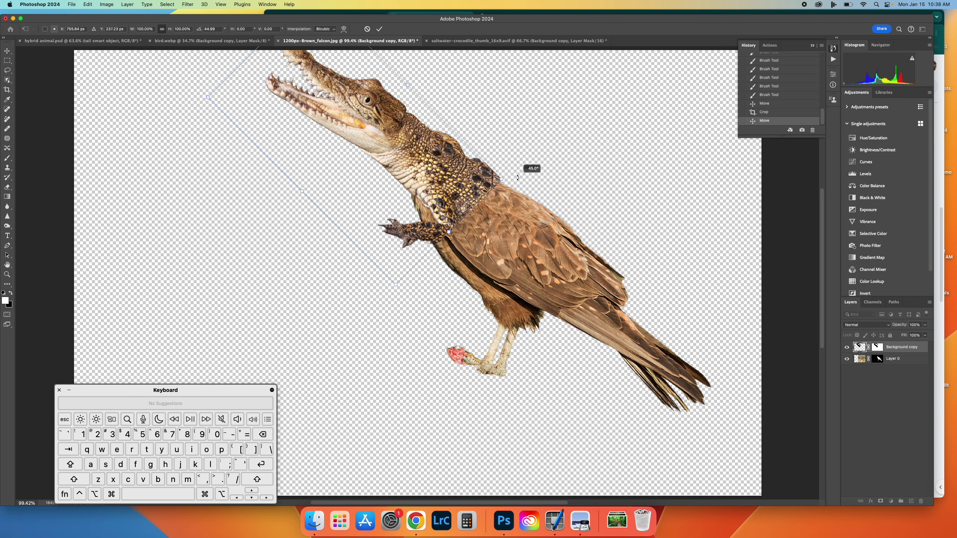
mouse_move(446, 189)
mouse_down()
mouse_move(442, 168)
mouse_move(457, 185)
mouse_up()
drag(526, 167, 524, 173)
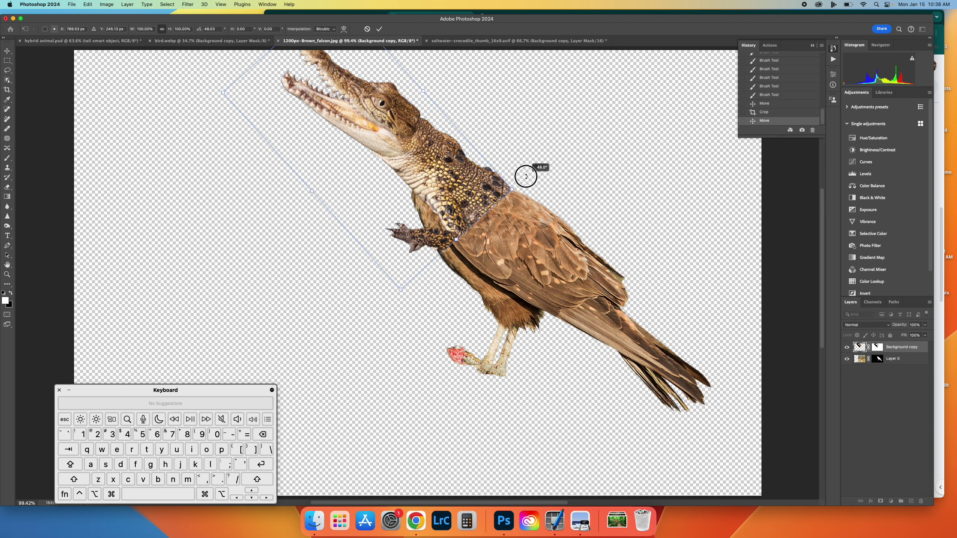
drag(432, 191, 431, 191)
key(Return)
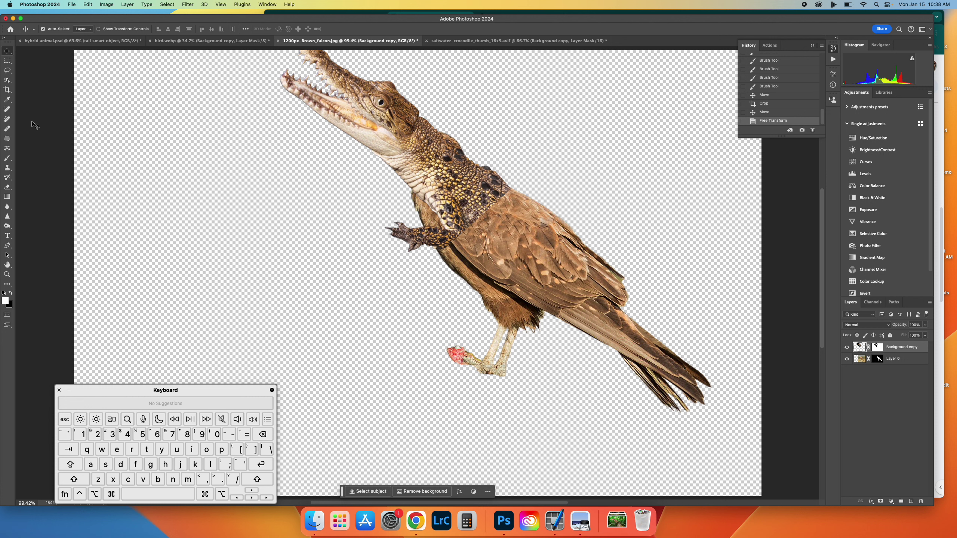
Step: Paint the crocodile's front leg out with black on its layer mask, using a 40 px brush at 100% hardness
click(8, 159)
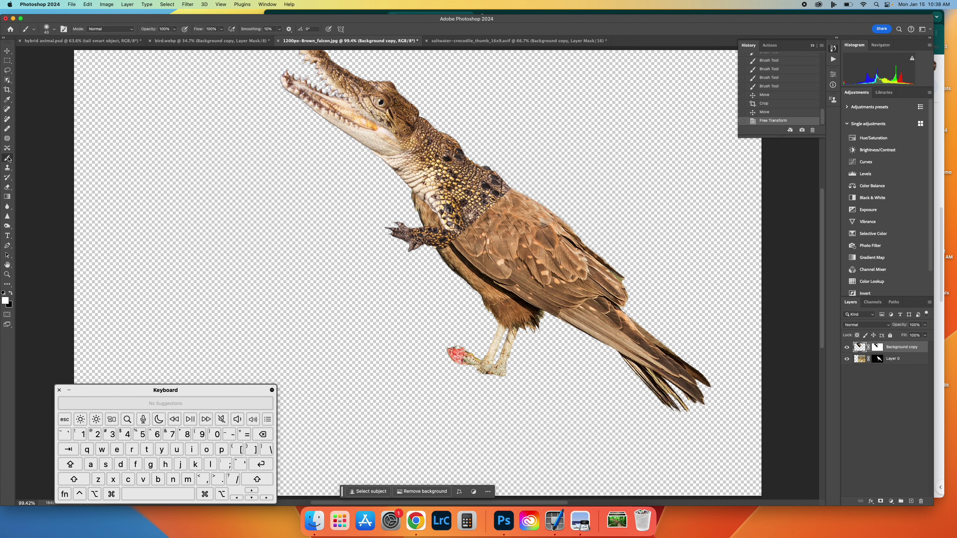
click(46, 29)
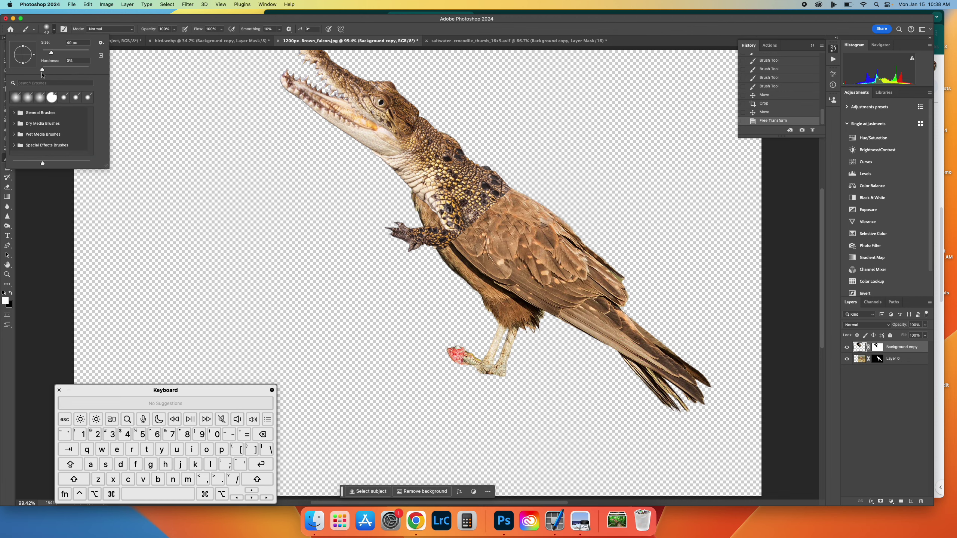
drag(41, 69, 131, 70)
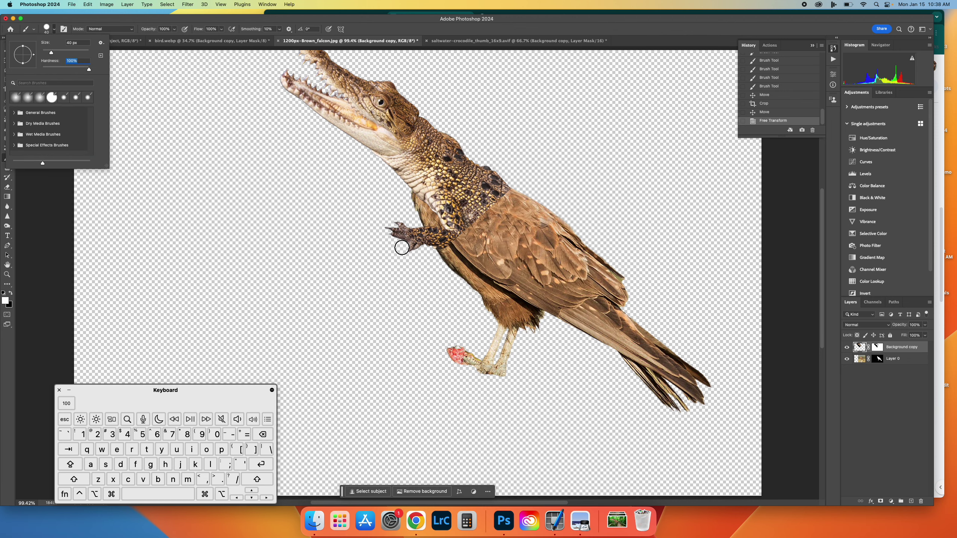
key(super+equal)
key(super+equal)
key(super+equal)
key(super+equal)
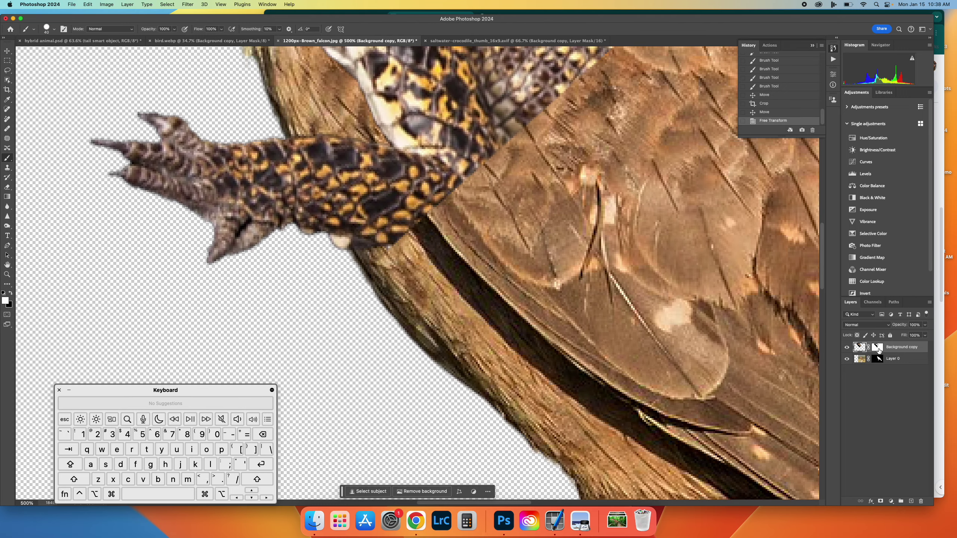
click(879, 350)
key(x)
mouse_move(182, 139)
mouse_down()
mouse_move(207, 207)
mouse_move(107, 140)
mouse_move(171, 212)
mouse_move(224, 236)
mouse_move(211, 139)
mouse_move(285, 234)
mouse_move(251, 143)
mouse_move(330, 217)
mouse_move(304, 148)
mouse_move(380, 211)
mouse_up()
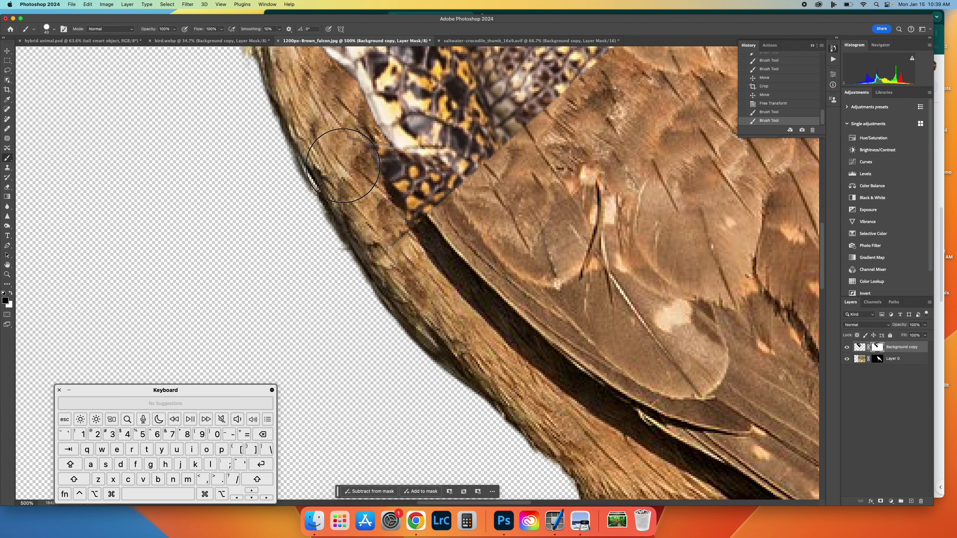
mouse_move(343, 165)
mouse_down()
mouse_move(337, 160)
mouse_move(352, 159)
mouse_move(409, 215)
mouse_move(416, 236)
mouse_move(408, 227)
mouse_up()
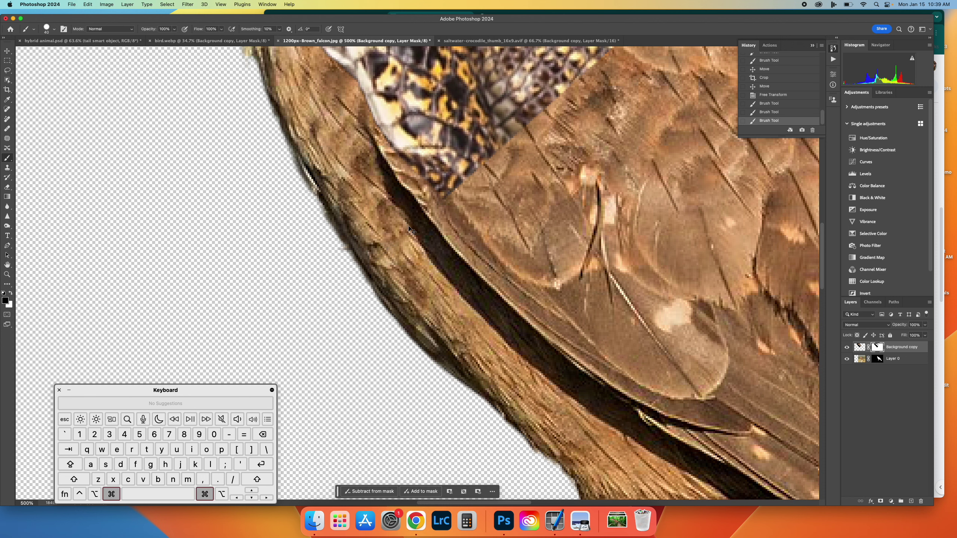
key(super+0)
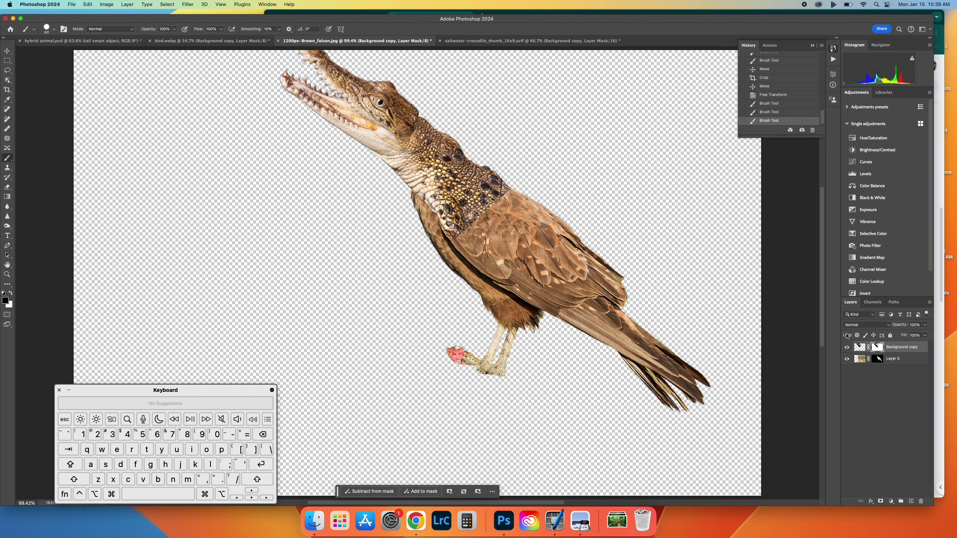
Step: Target the crocodile layer's image instead of its mask, and review the puppet warp instruction in the Hybrid Animals directions in Google Docs
click(860, 348)
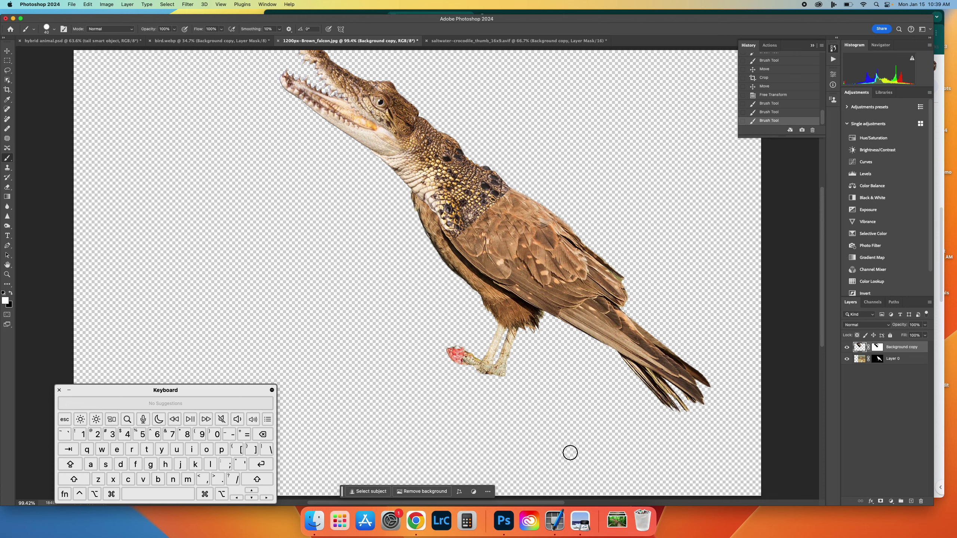
click(415, 520)
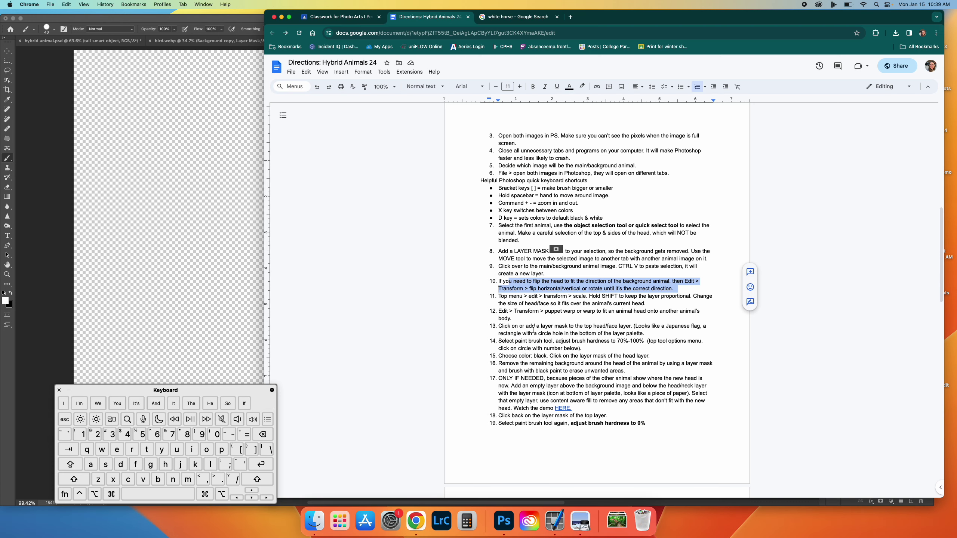
drag(550, 311, 579, 312)
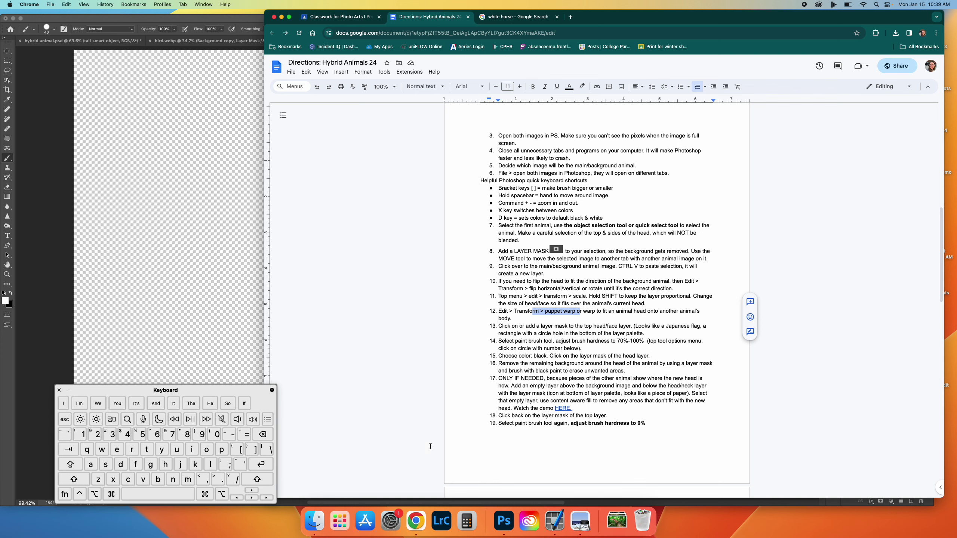
click(503, 521)
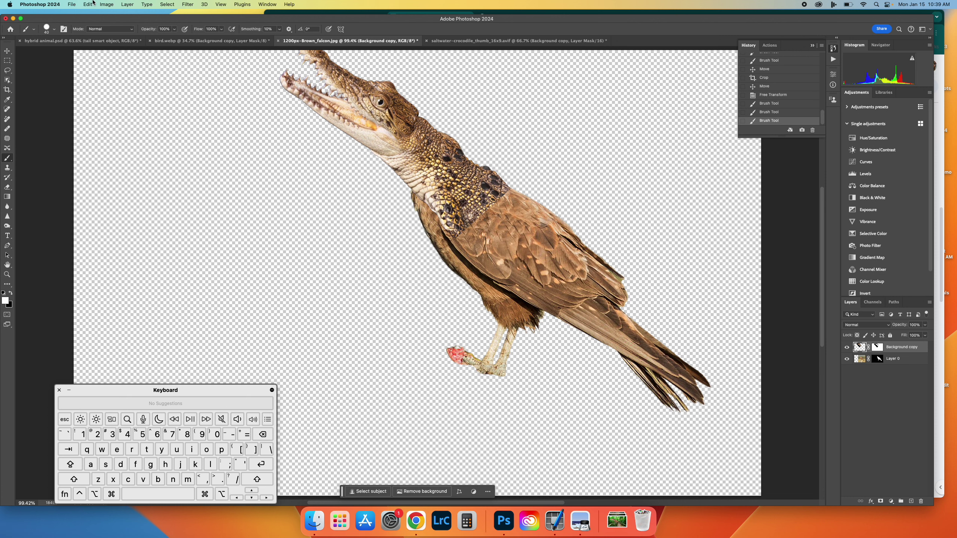
Step: Try Puppet Warp on the crocodile layer, placing pins on the head and neck and pulling the neck base slightly toward the falcon's chest
click(93, 4)
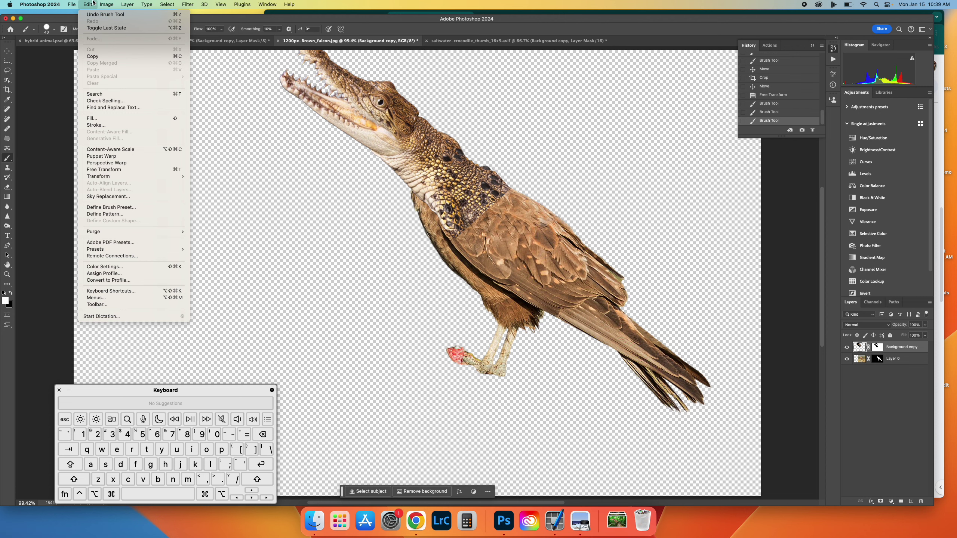
click(101, 155)
scroll(285, 203, up, 3)
scroll(285, 203, right, 4)
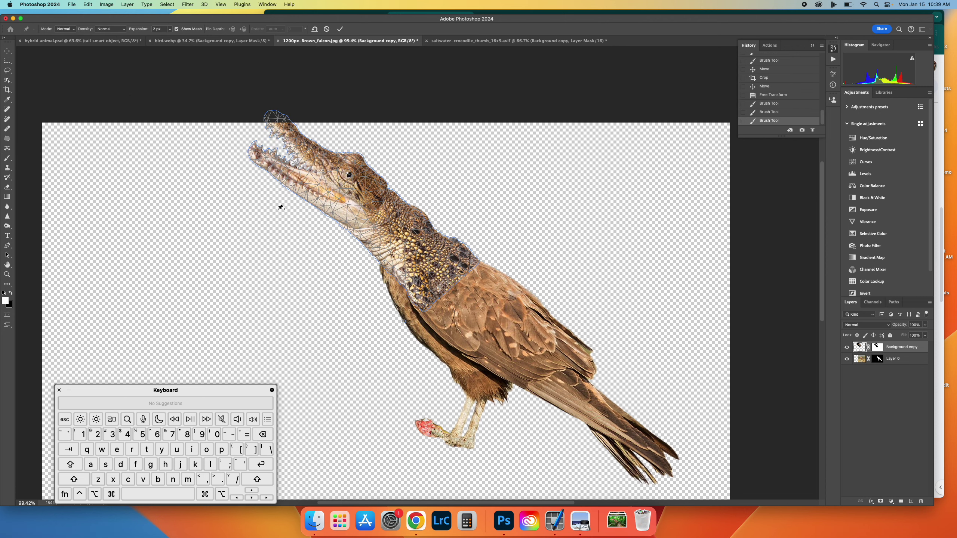
scroll(282, 207, up, 3)
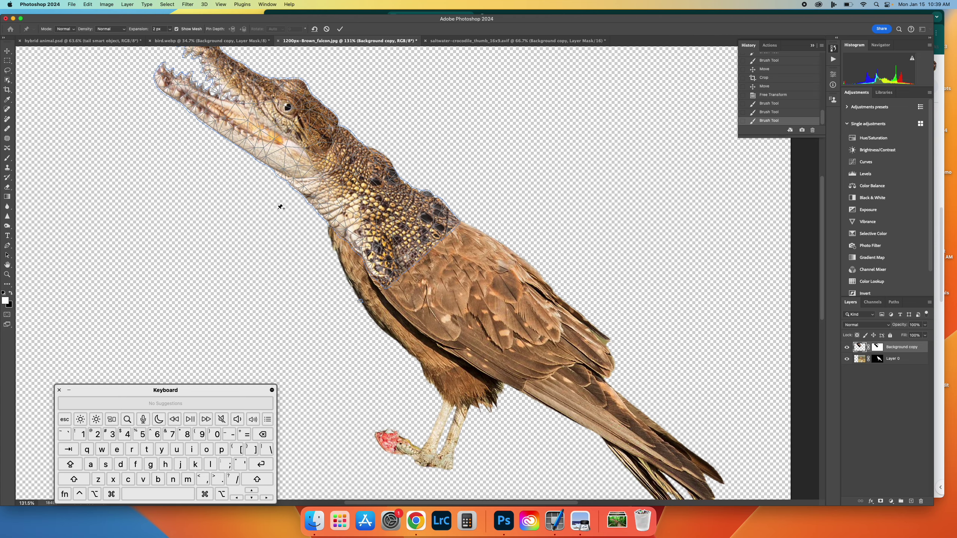
click(419, 240)
click(289, 130)
mouse_move(419, 240)
mouse_down()
mouse_move(416, 223)
mouse_move(401, 261)
mouse_move(410, 231)
mouse_move(410, 245)
mouse_up()
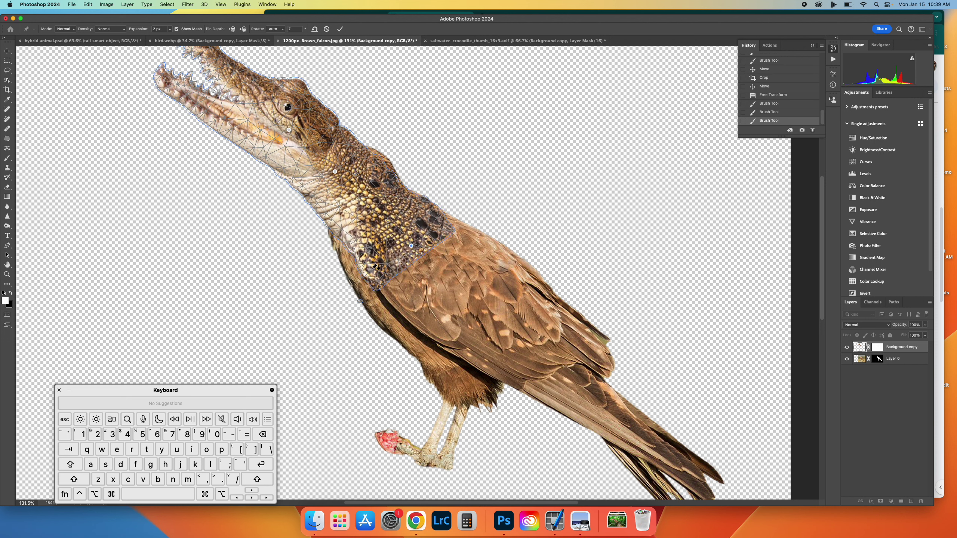
Step: Try to stretch the crocodile's throat side down over the falcon's chest with additional Puppet Warp pins along the neck's lower edge
click(357, 239)
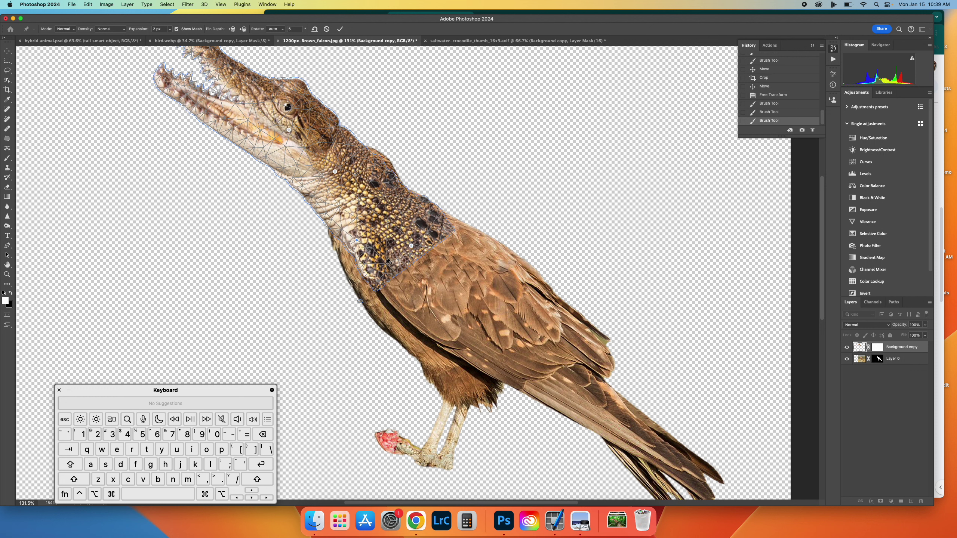
click(385, 265)
drag(356, 241, 376, 276)
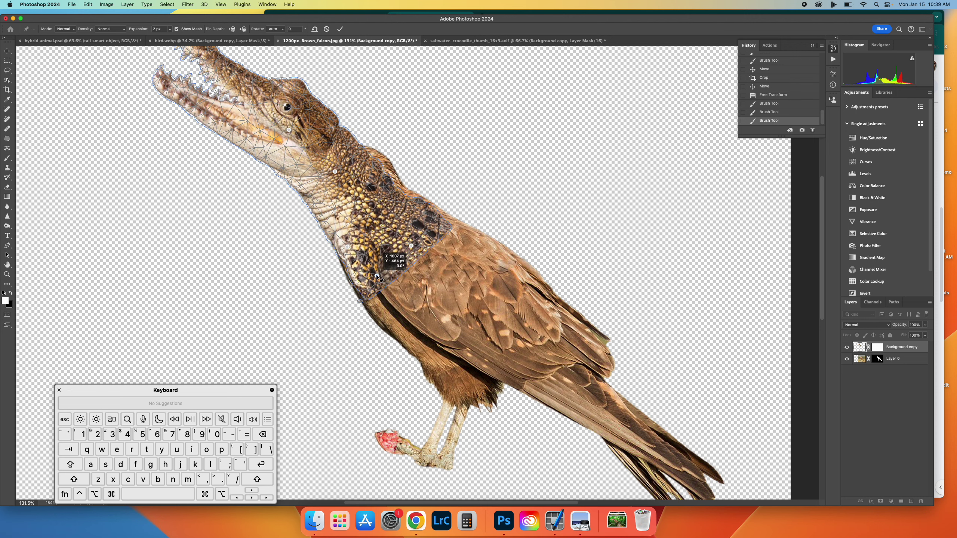
click(346, 247)
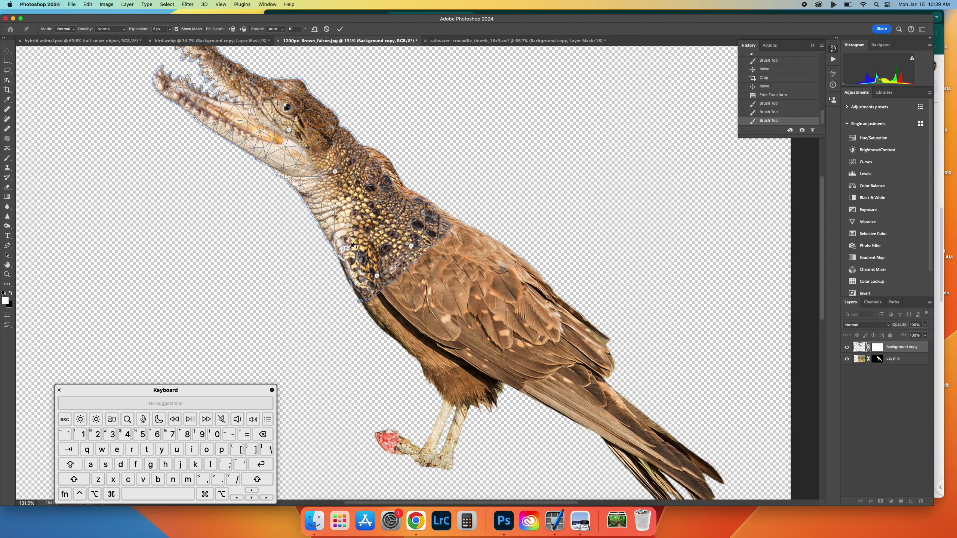
click(398, 262)
drag(398, 263, 371, 281)
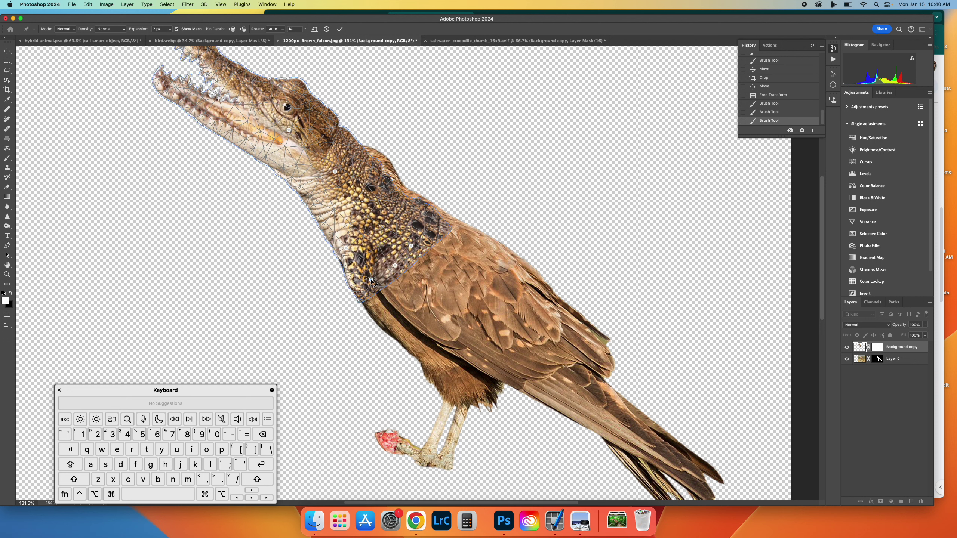
click(344, 247)
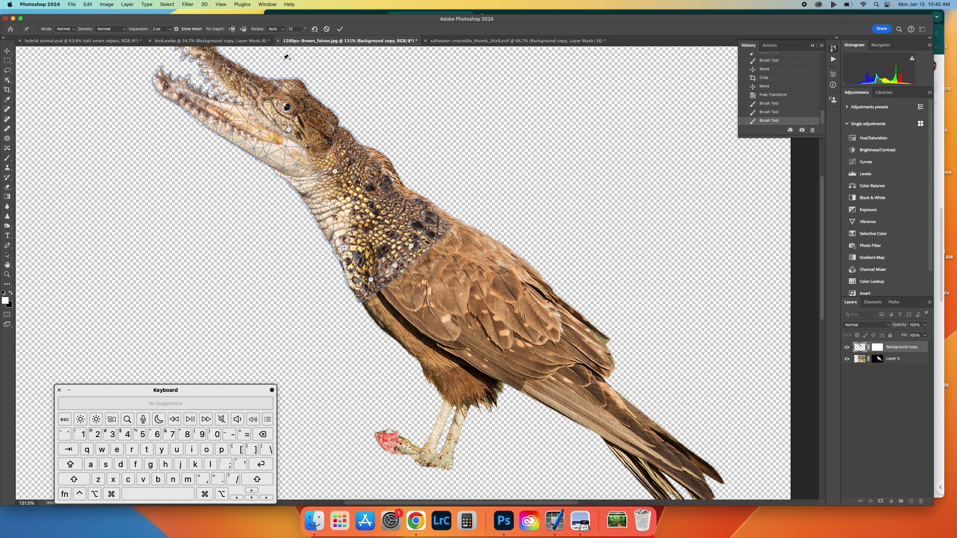
Step: Examine how the crocodile's neck joins the bird's body in the bird.webp and hybrid animal.psd examples, and return to the falcon document
click(233, 42)
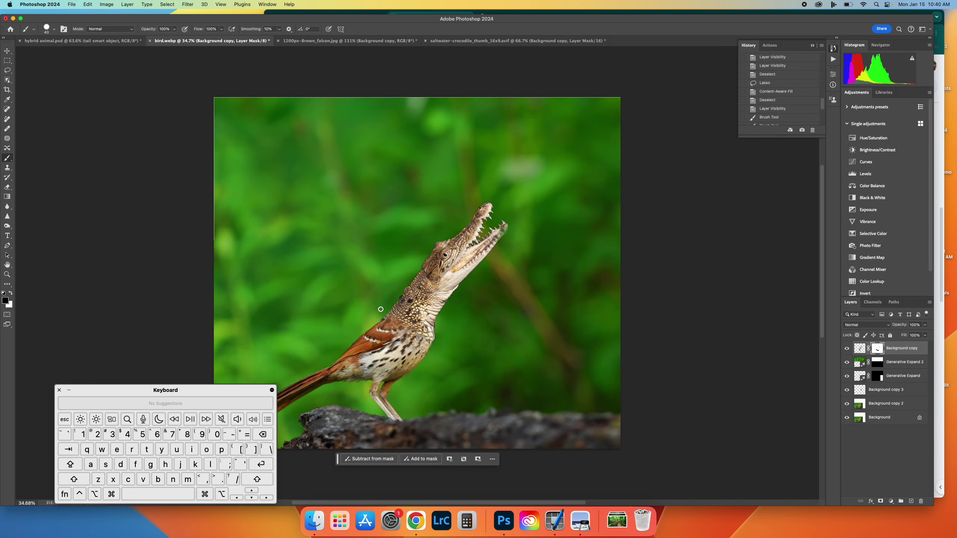
click(112, 42)
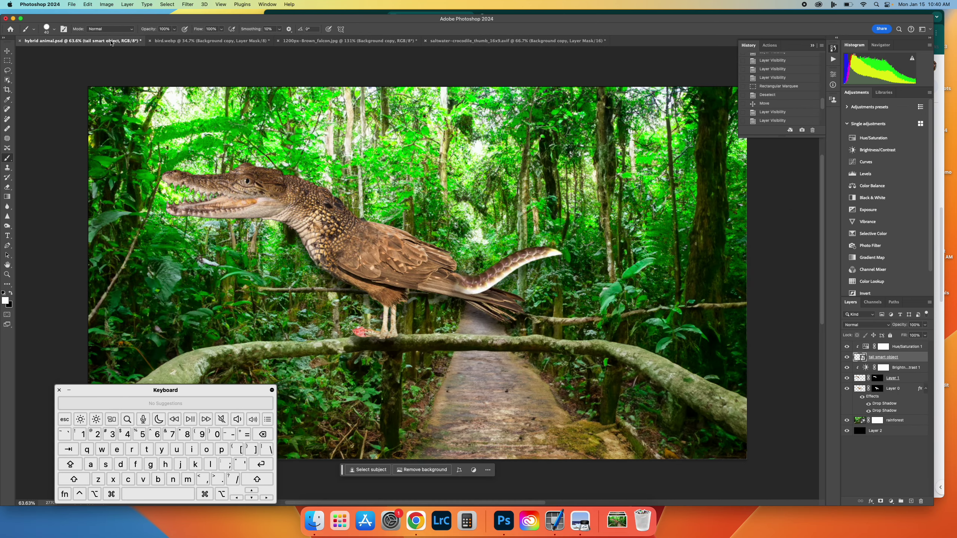
click(211, 40)
scroll(402, 280, up, 5)
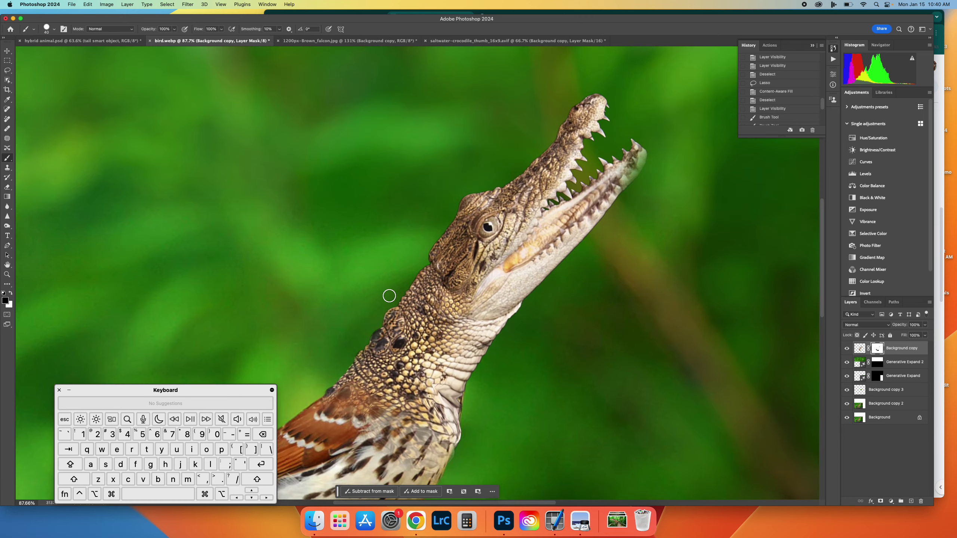
scroll(389, 295, up, 2)
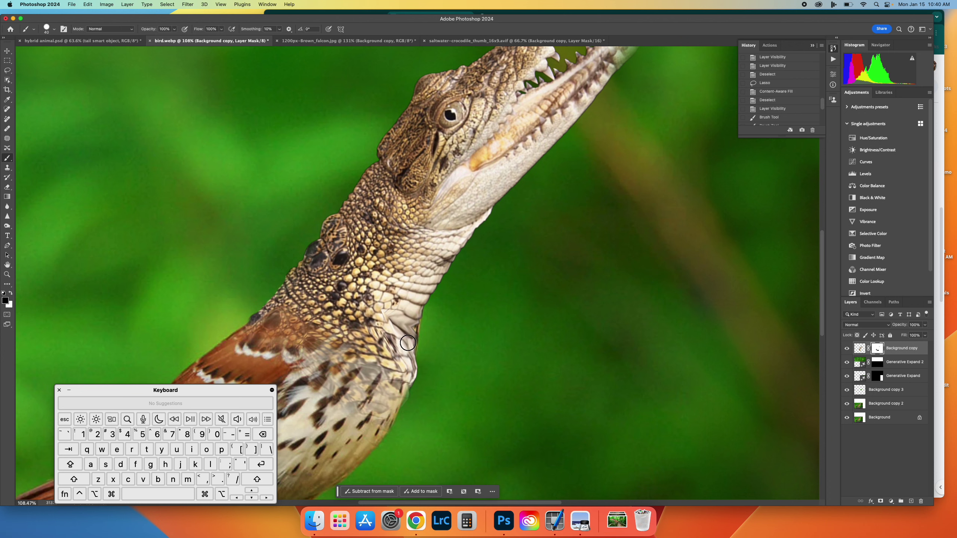
click(431, 44)
click(390, 41)
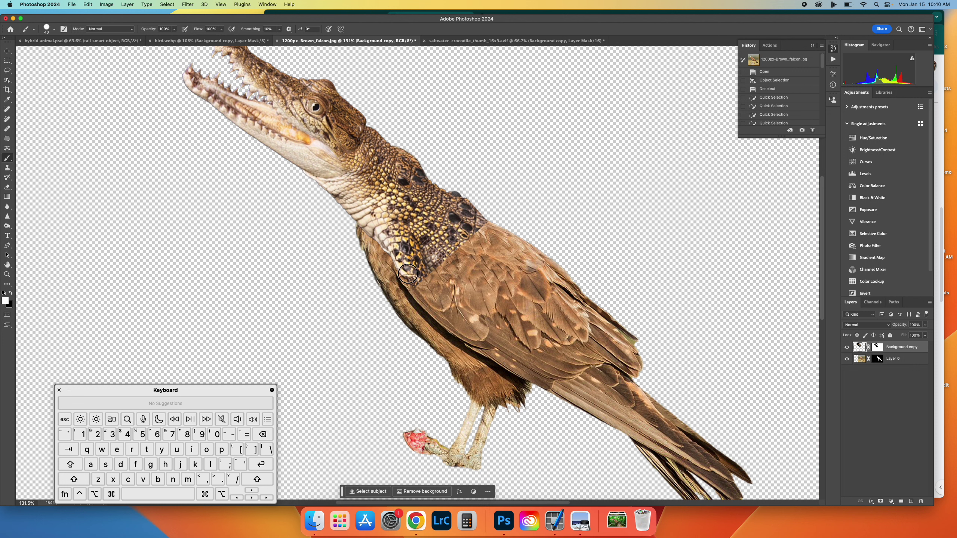
Step: Start Puppet Warp on the crocodile layer, pin the back and middle of the neck, and pull the throat inward toward the falcon's chest
scroll(767, 103, down, 10)
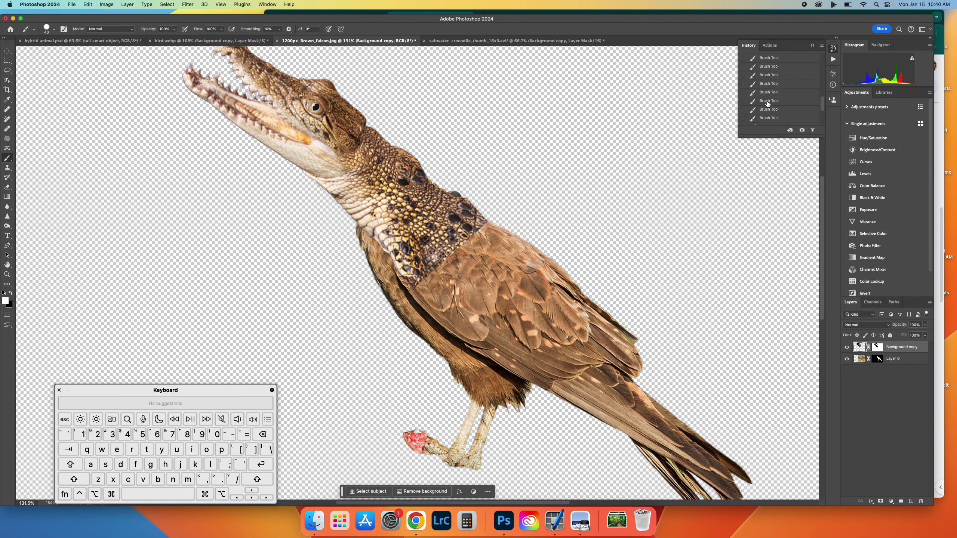
click(73, 4)
mouse_move(88, 3)
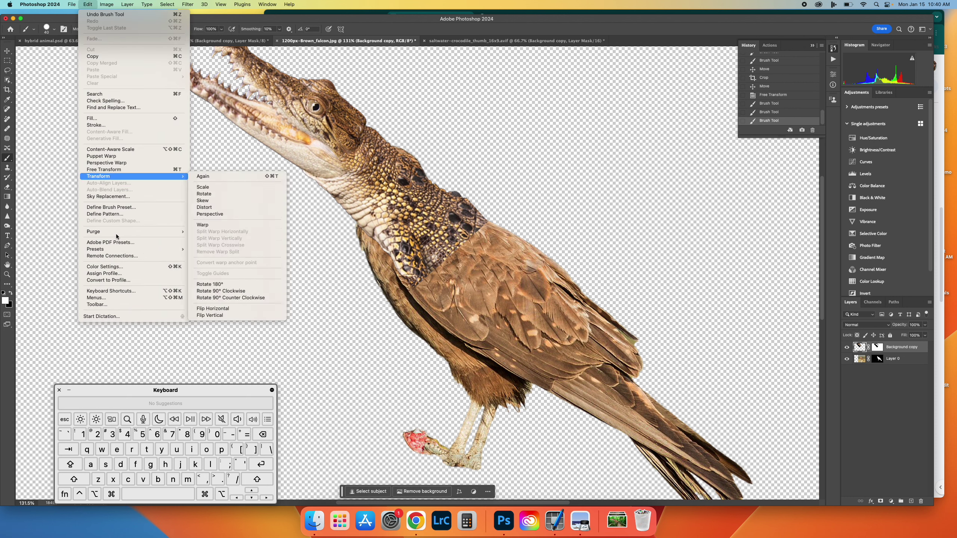
mouse_move(116, 233)
click(113, 156)
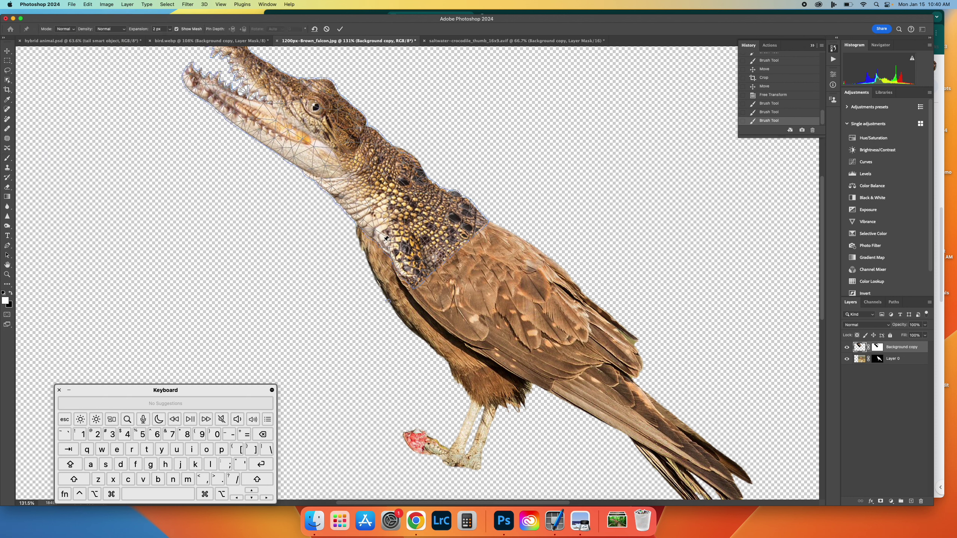
click(469, 214)
drag(382, 229, 404, 245)
click(409, 238)
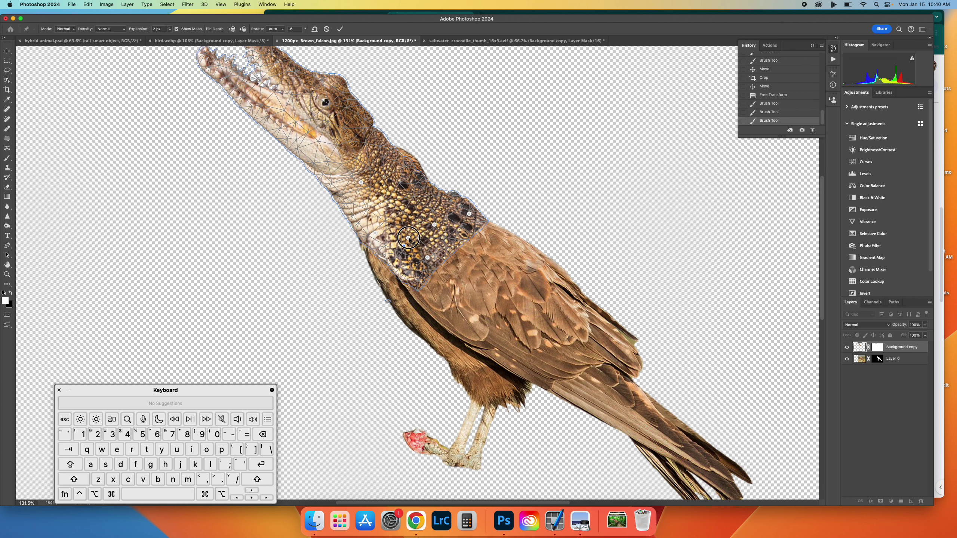
Step: Pull the neck's lower edge down and outward over the falcon's chest with Puppet Warp pins, undoing the last pin move
drag(429, 258, 402, 280)
click(386, 260)
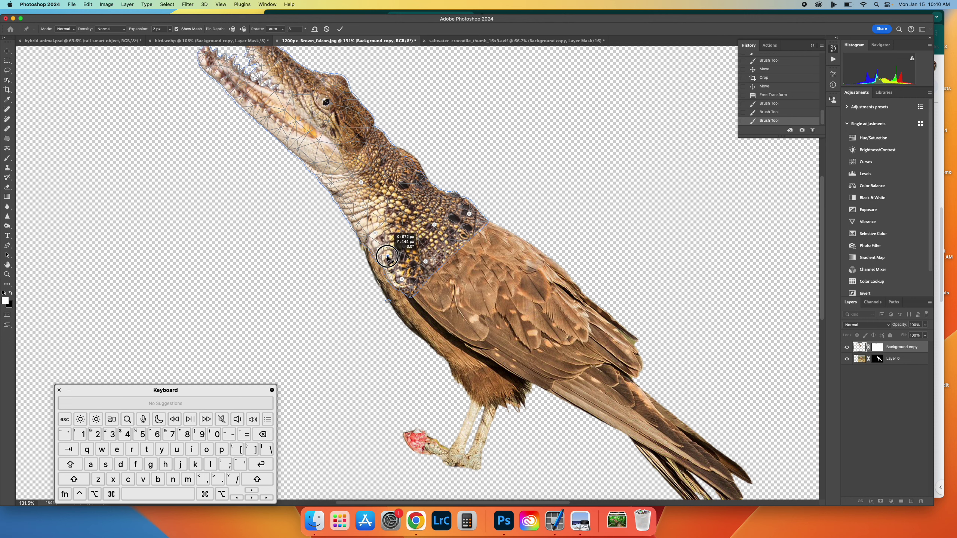
drag(409, 239, 405, 244)
click(472, 188)
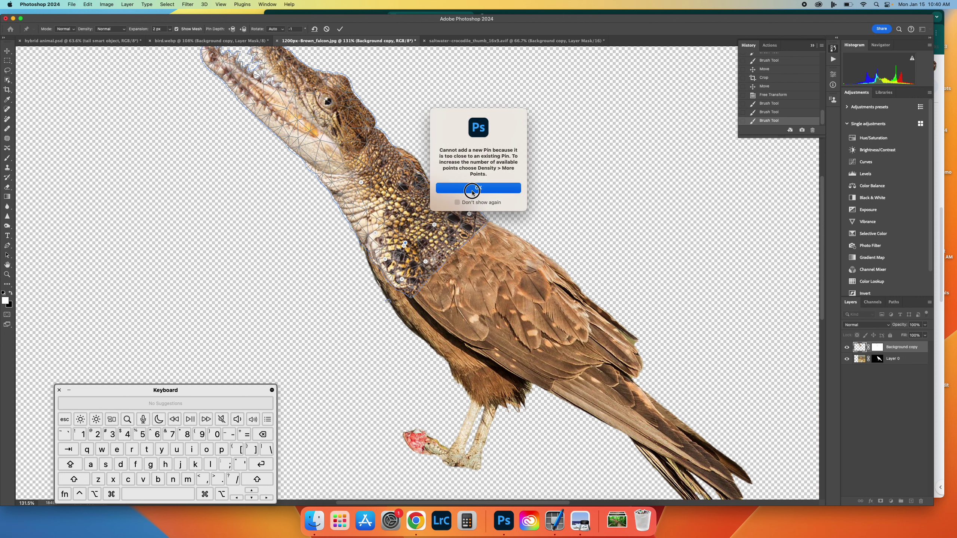
drag(401, 253, 396, 290)
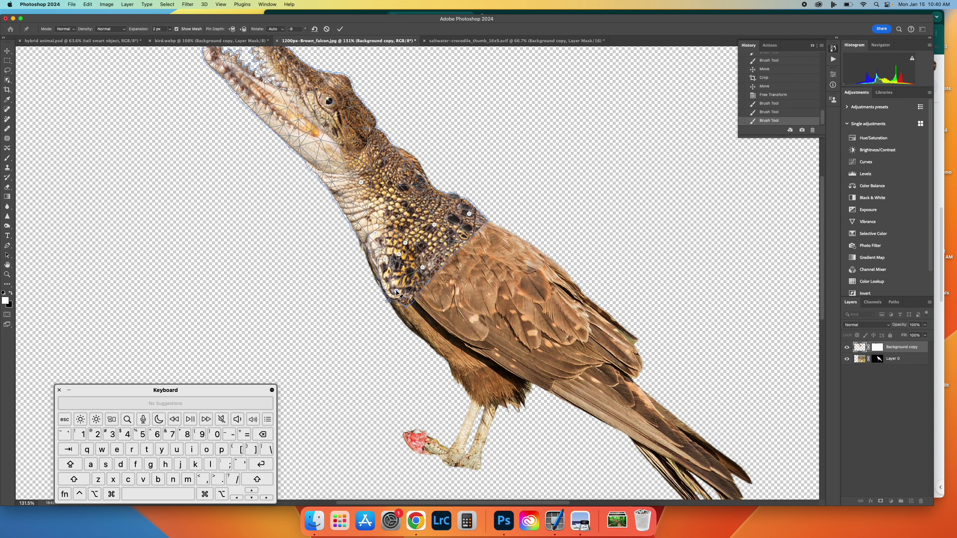
key(super+z)
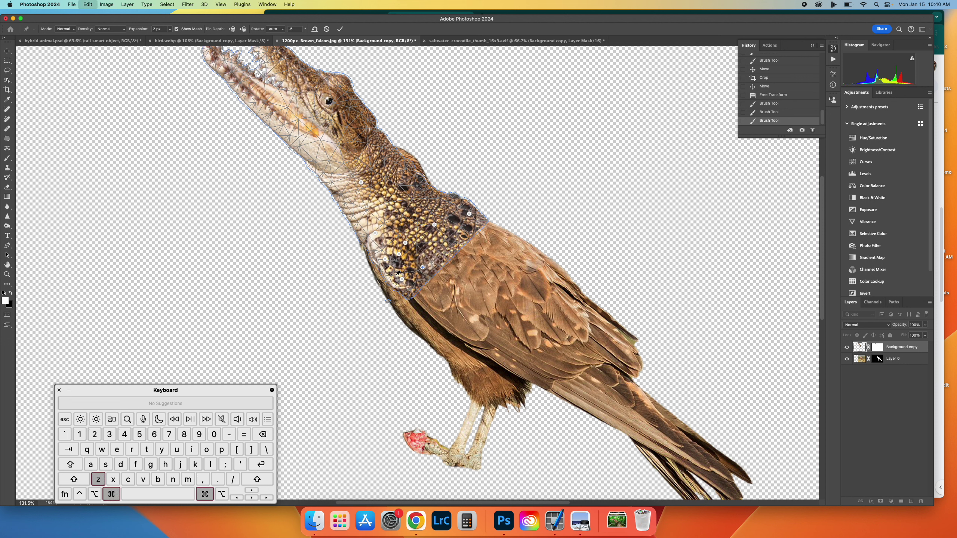
click(408, 266)
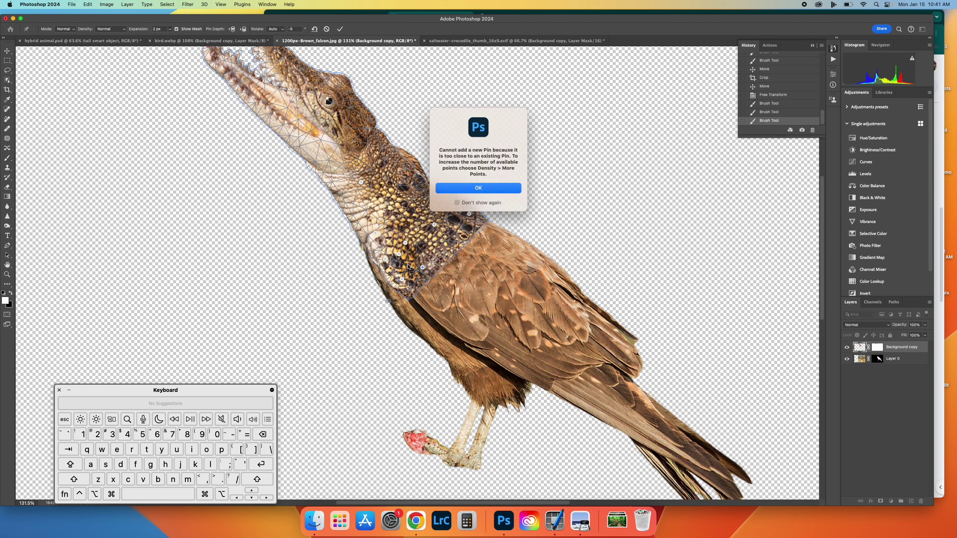
click(478, 187)
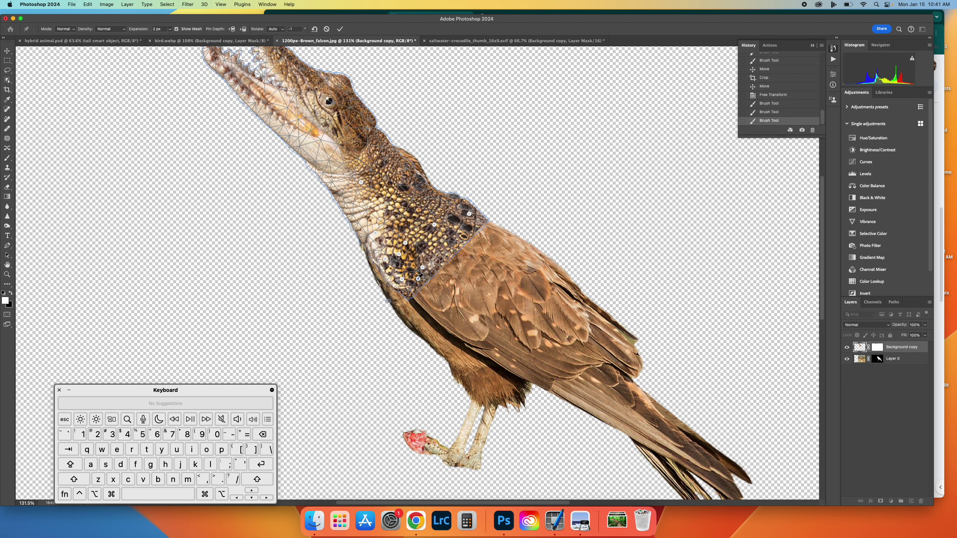
Step: Stretch the throat edge and lower tip of the crocodile's neck further down the falcon's chest with more pins, and apply the Puppet Warp
drag(418, 279, 382, 262)
click(373, 236)
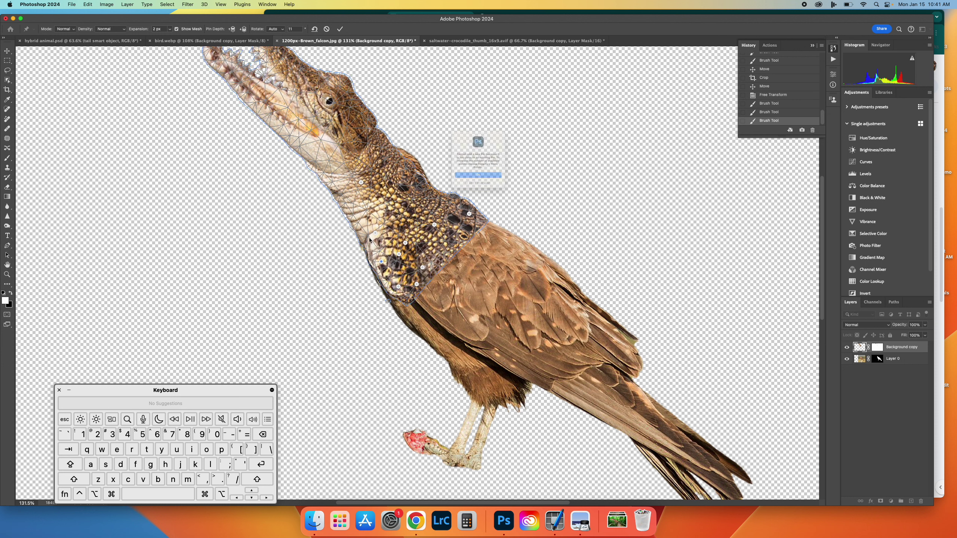
click(471, 193)
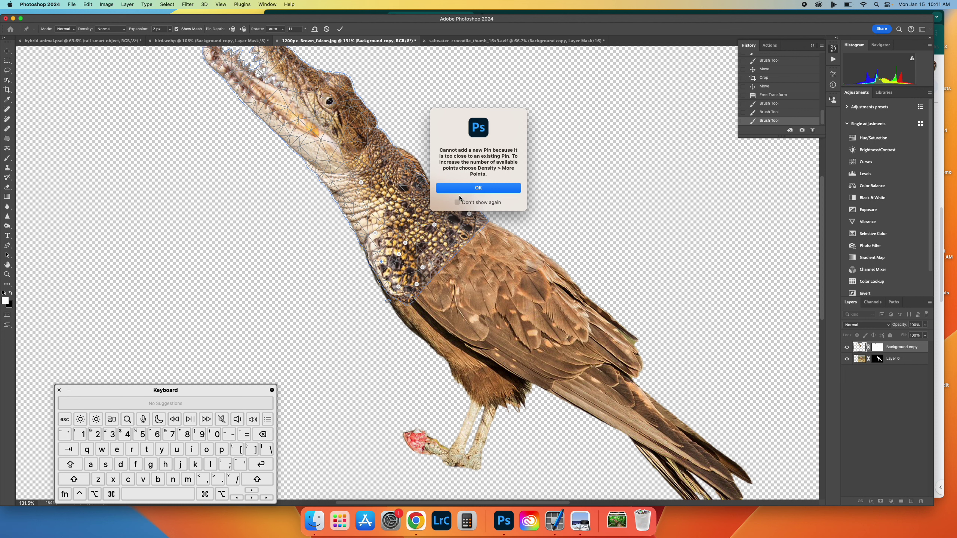
click(381, 261)
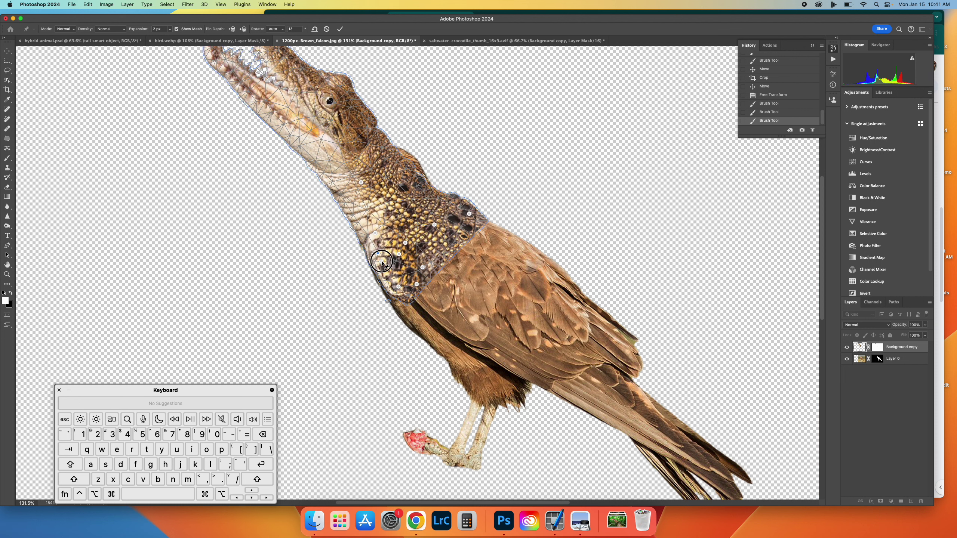
drag(382, 262, 380, 266)
click(399, 288)
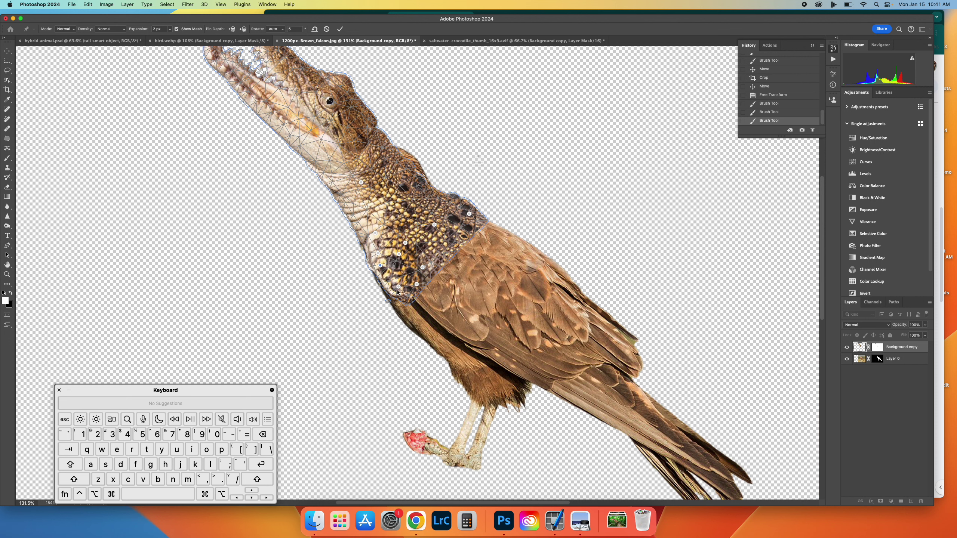
click(476, 185)
drag(398, 286, 404, 315)
click(417, 284)
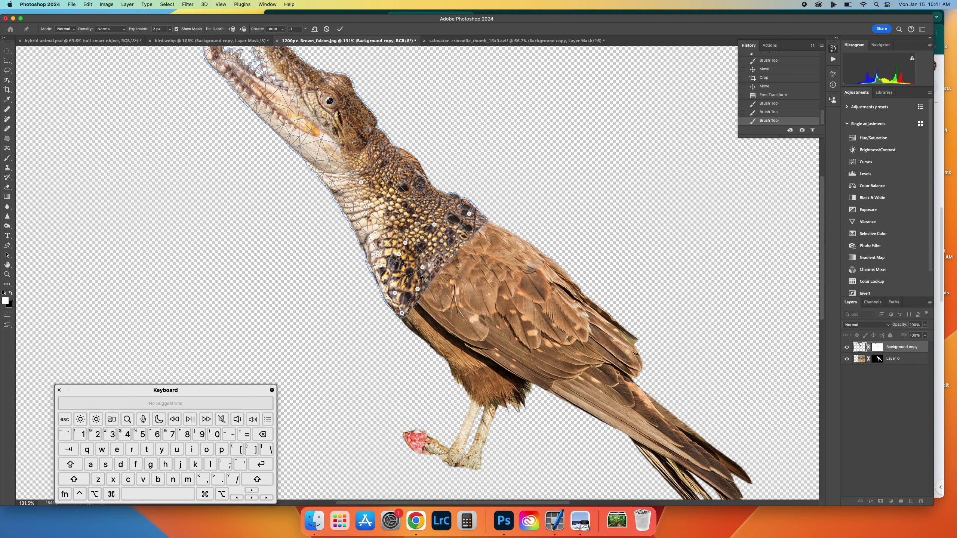
click(340, 29)
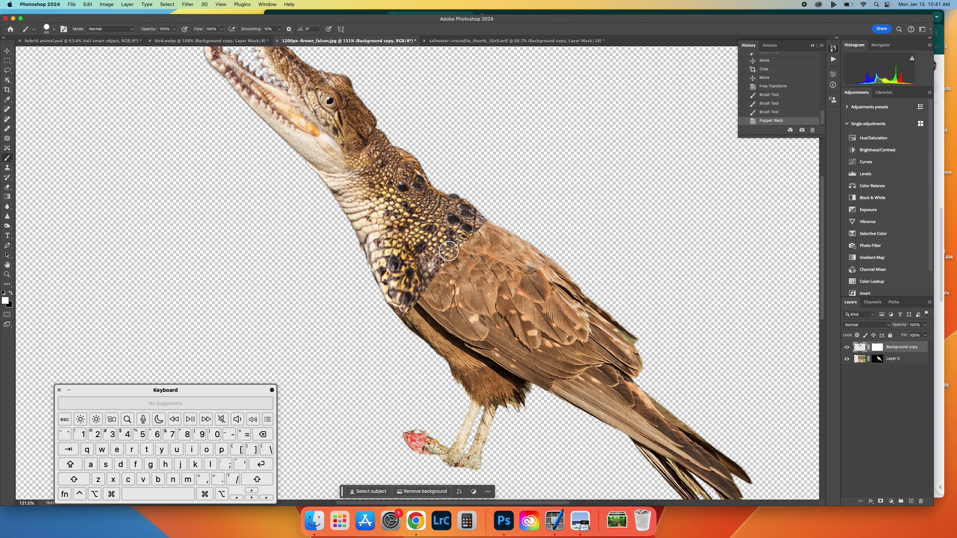
Step: Extend the canvas upward with the Crop tool so the crocodile's whole snout fits with empty space above it
scroll(407, 229, up, 3)
scroll(407, 229, down, 3)
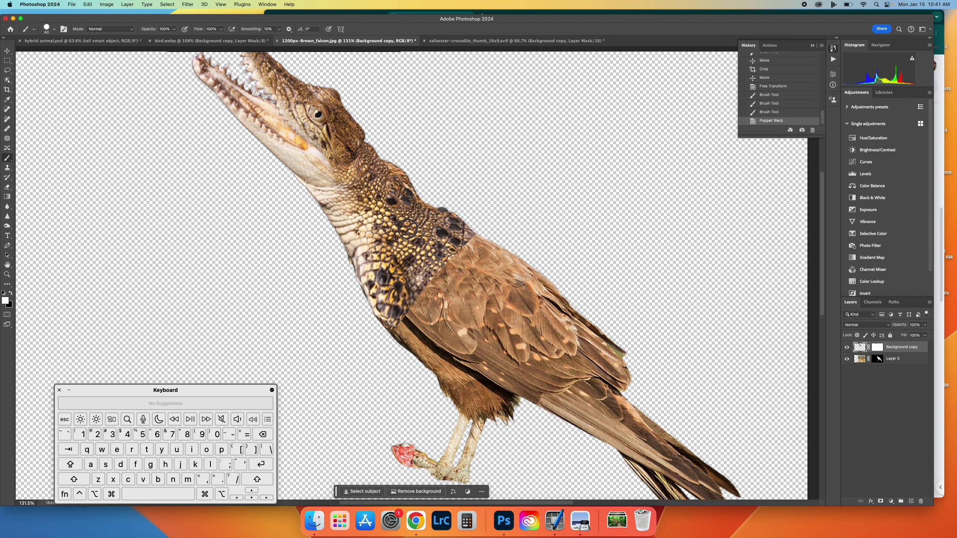
scroll(407, 229, up, 5)
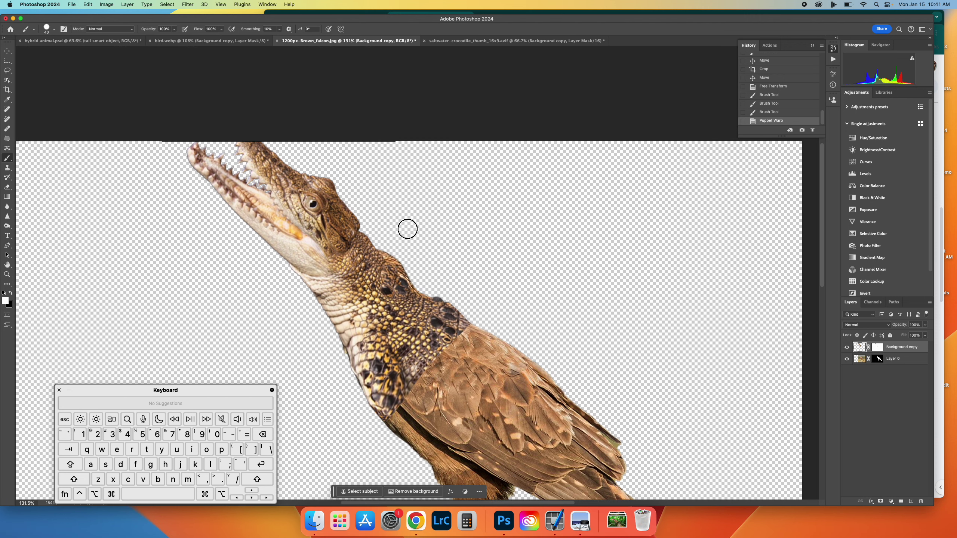
click(7, 90)
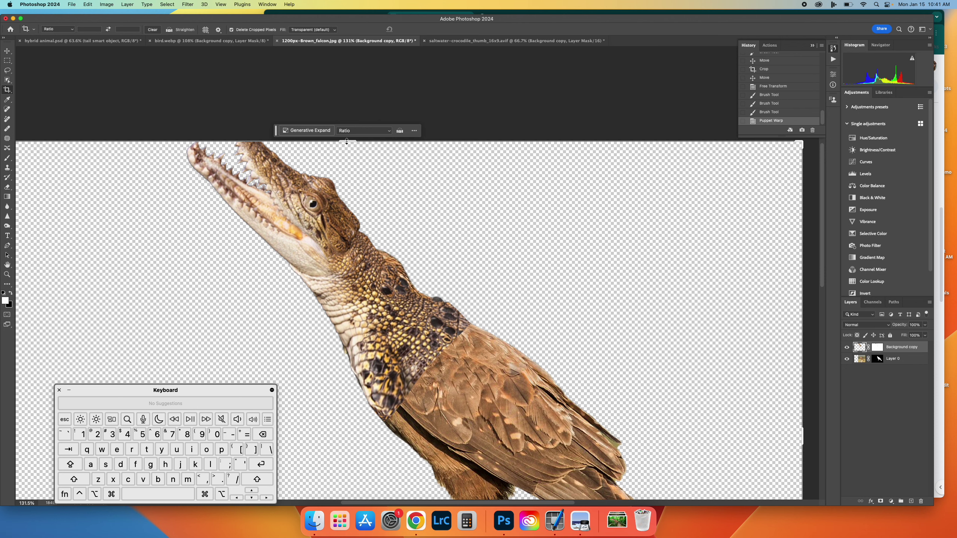
drag(346, 141, 345, 88)
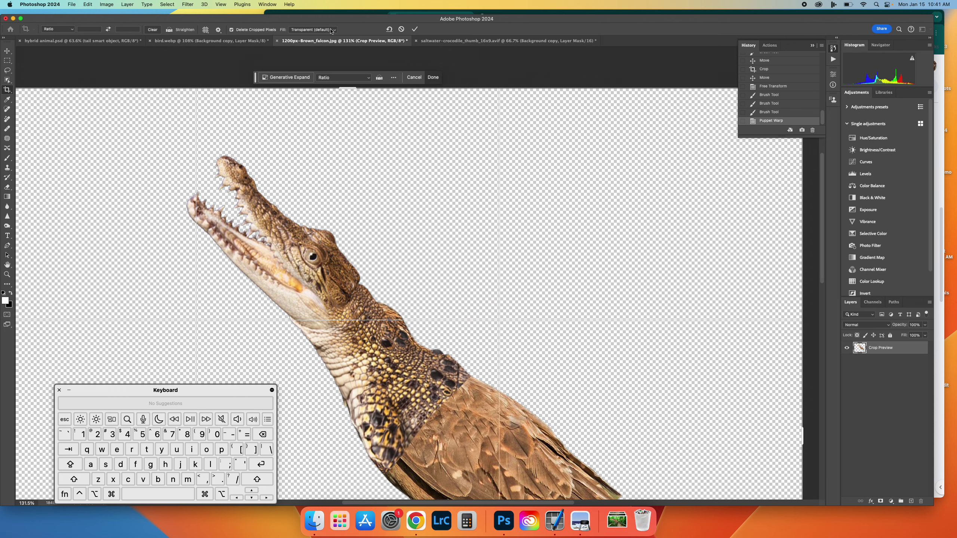
click(415, 29)
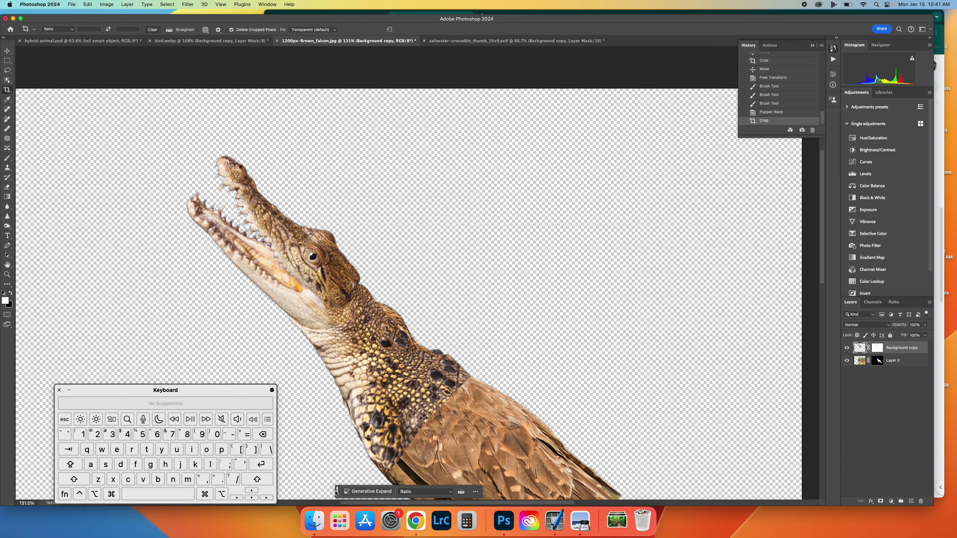
Step: Review direction 13 about the head layer's mask in the Hybrid Animals document in Chrome, and return to Photoshop to locate that mask
click(422, 508)
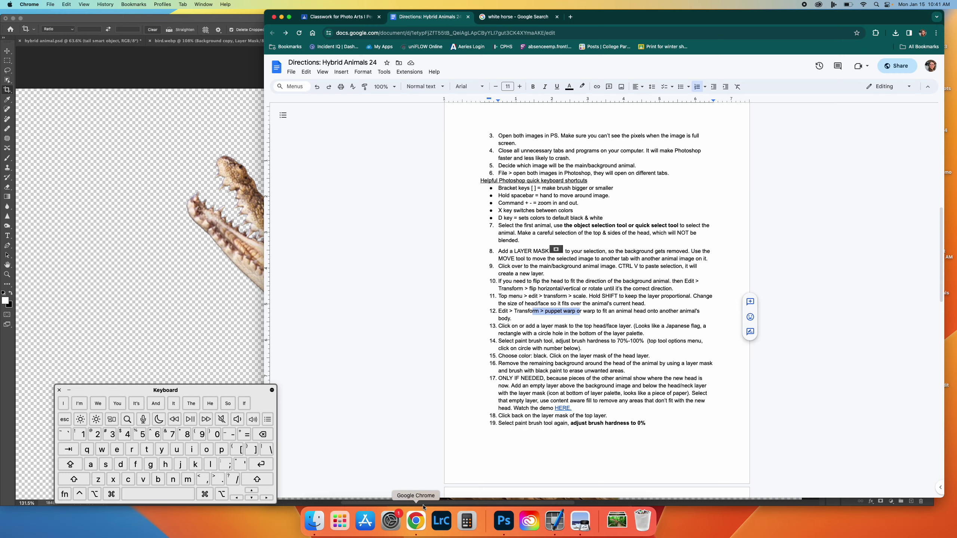
drag(495, 329, 654, 326)
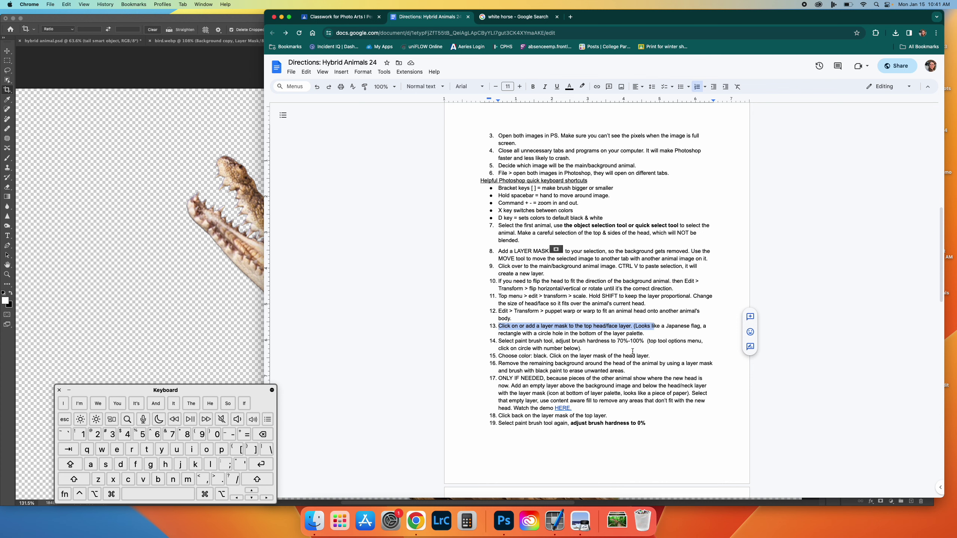
click(504, 521)
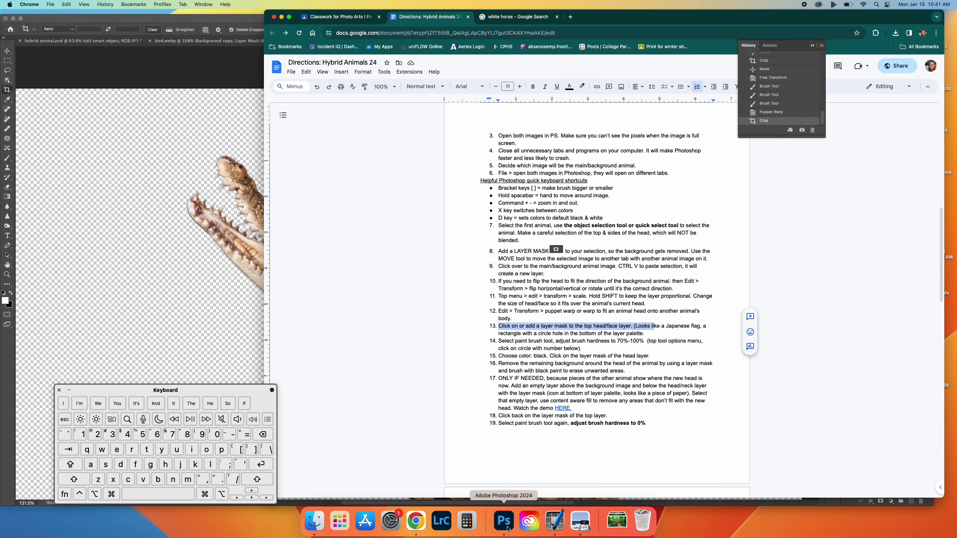
click(876, 349)
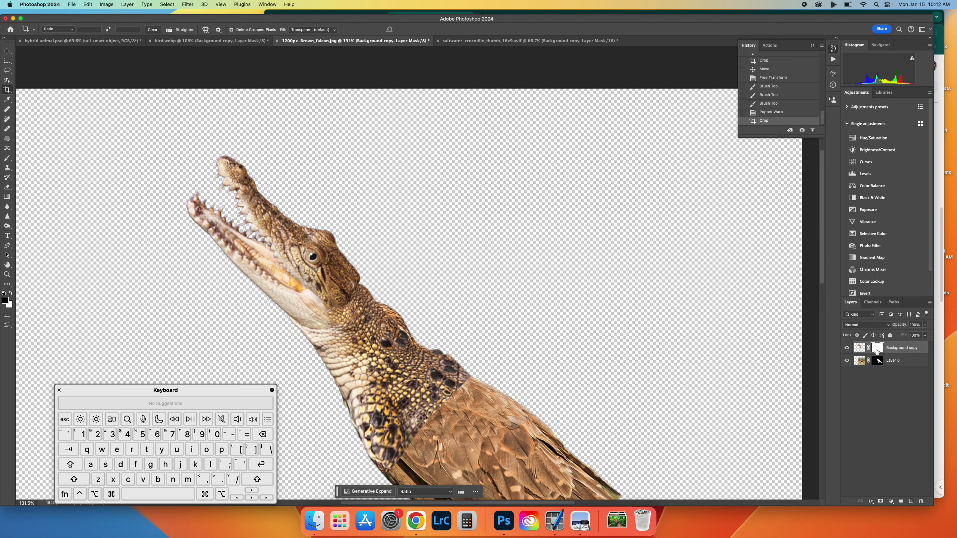
Step: Try a white brush stroke across the jaw directly on the crocodile layer's image, and revert to the Crop history state
click(859, 347)
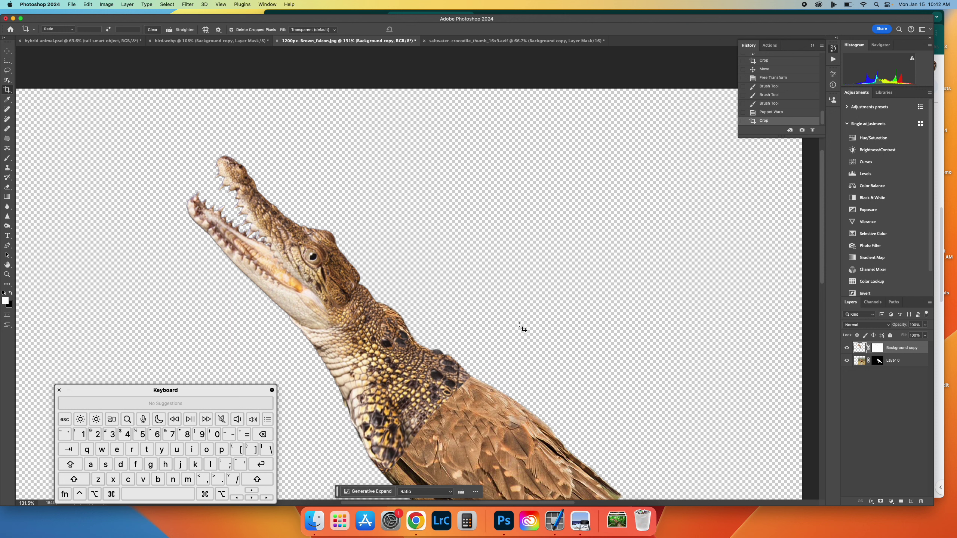
click(4, 158)
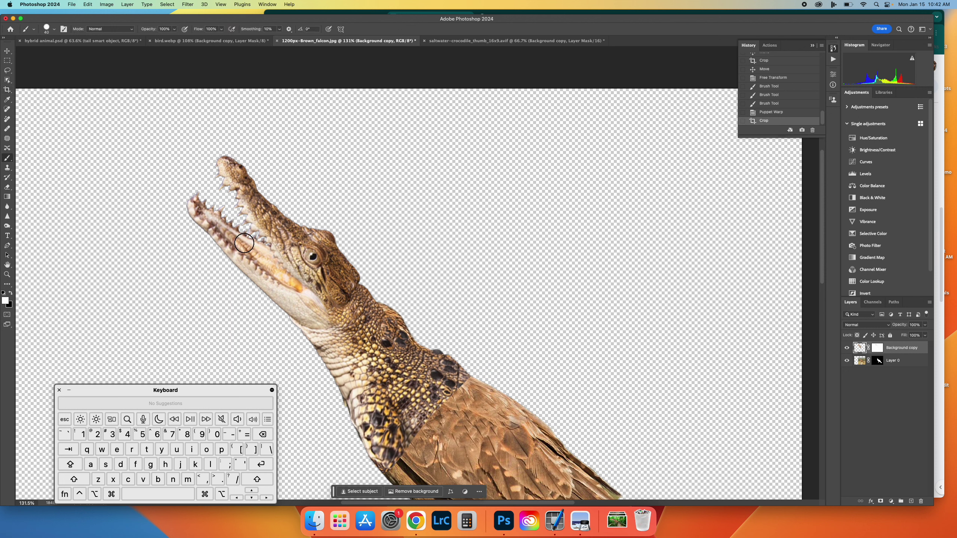
drag(244, 242, 307, 242)
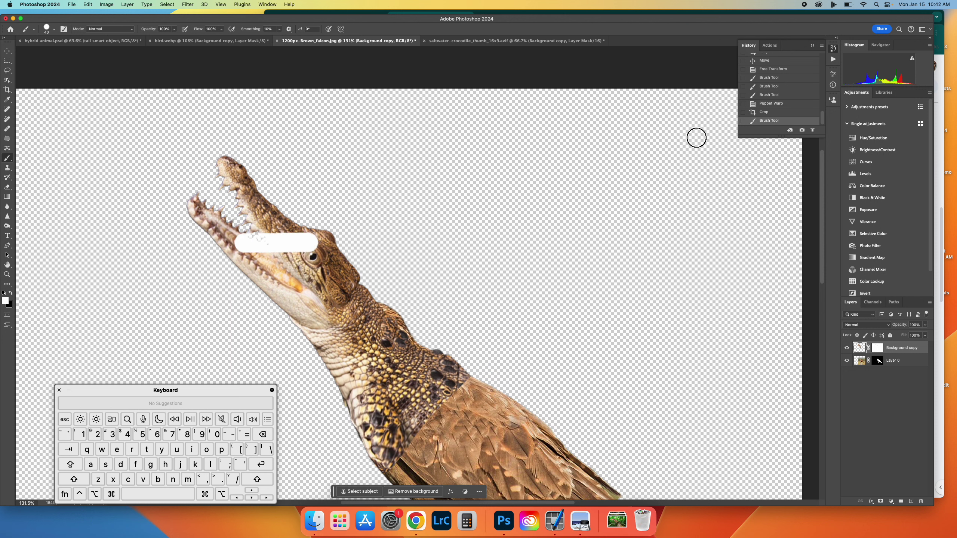
click(763, 113)
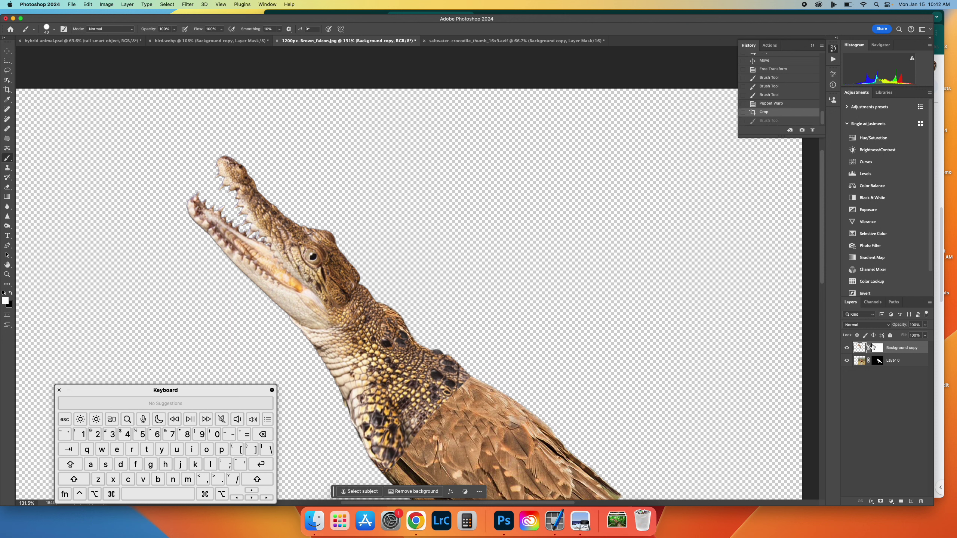
Step: Target the crocodile layer's mask for painting, and hide and show the layer to check which part it covers
click(876, 348)
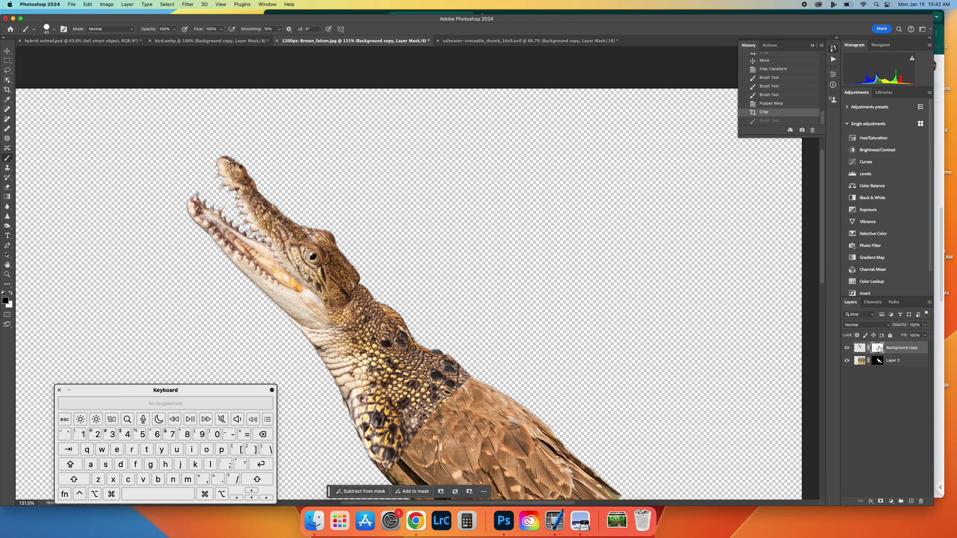
click(846, 348)
click(847, 348)
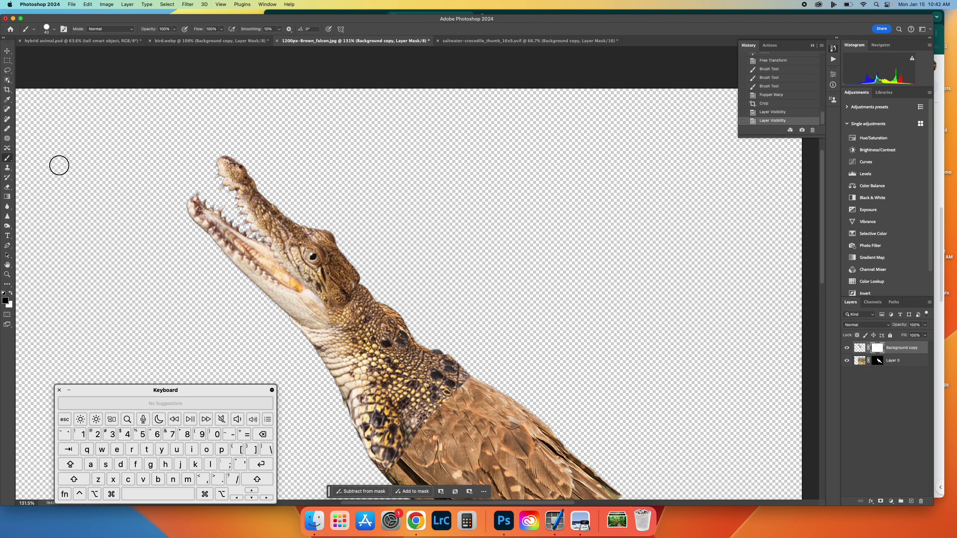
Step: Soften the brush for the crocodile layer's mask to 2% hardness and set its size to 54 px
click(50, 30)
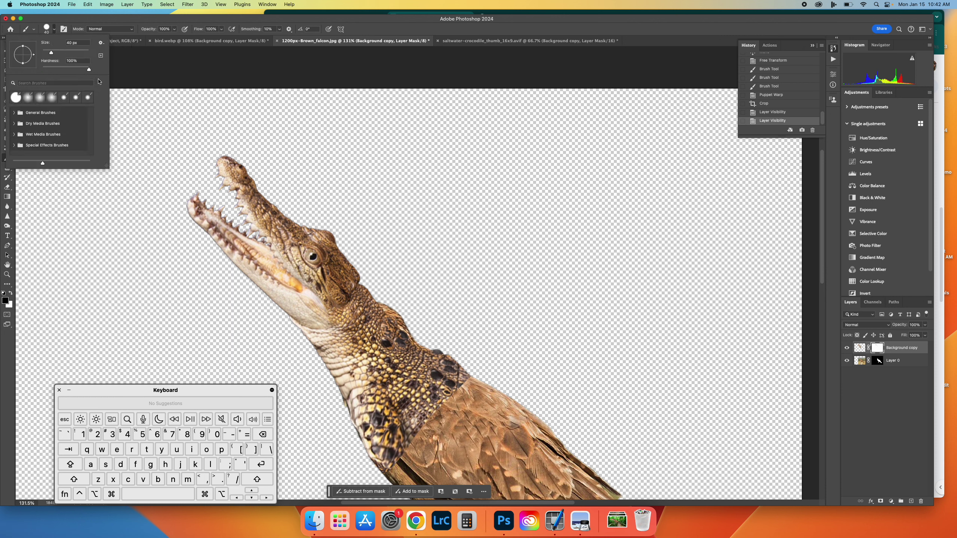
mouse_move(88, 69)
mouse_down()
mouse_move(43, 70)
mouse_move(55, 52)
mouse_up()
scroll(342, 307, down, 2)
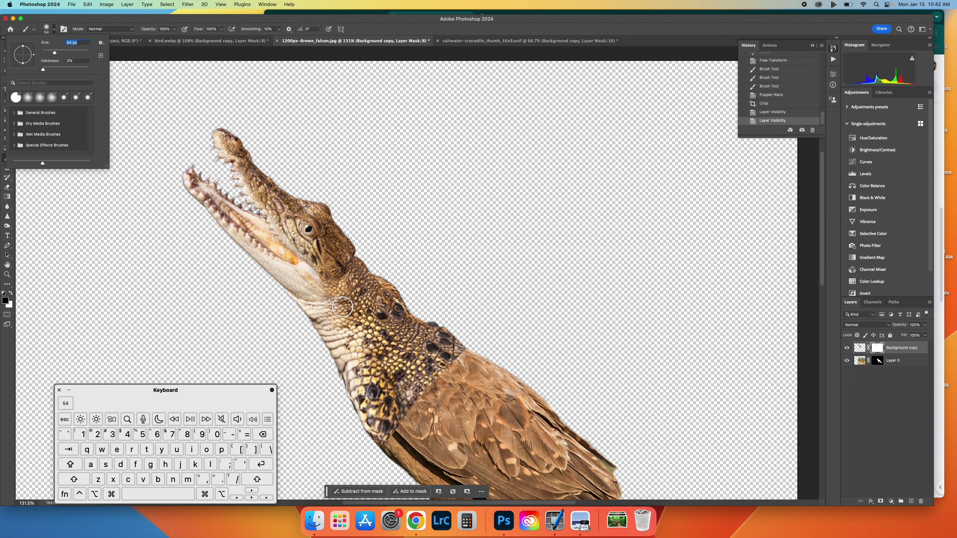
scroll(342, 308, down, 5)
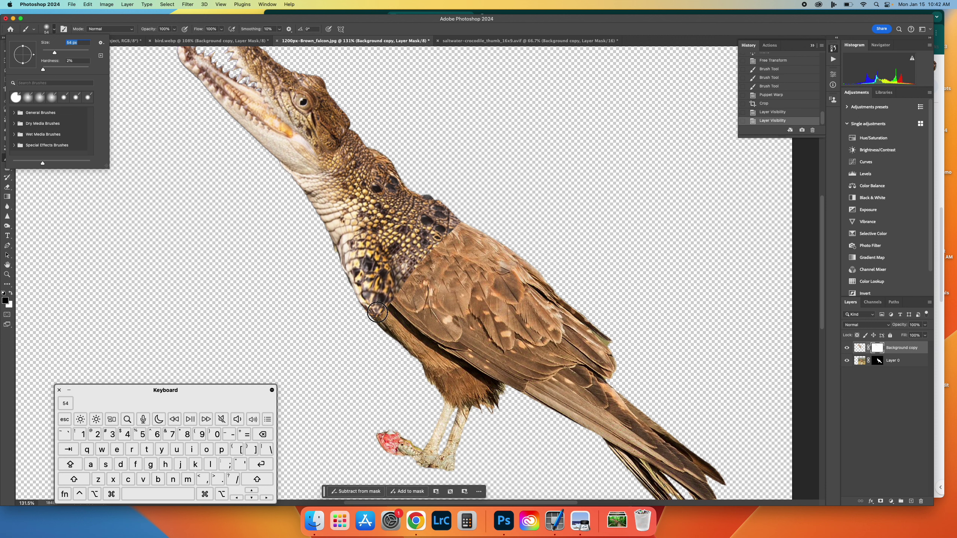
text(])
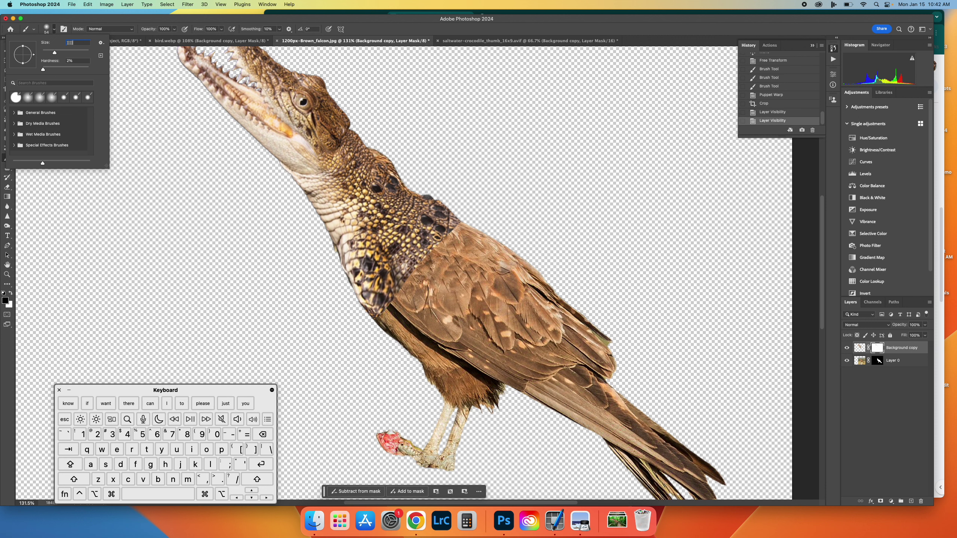
text(]])
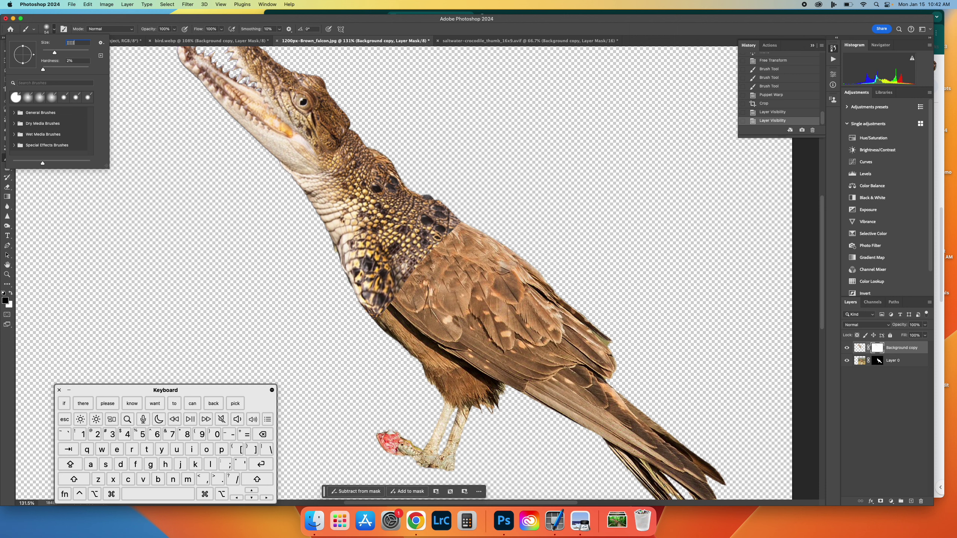
text(])
drag(86, 48, 59, 46)
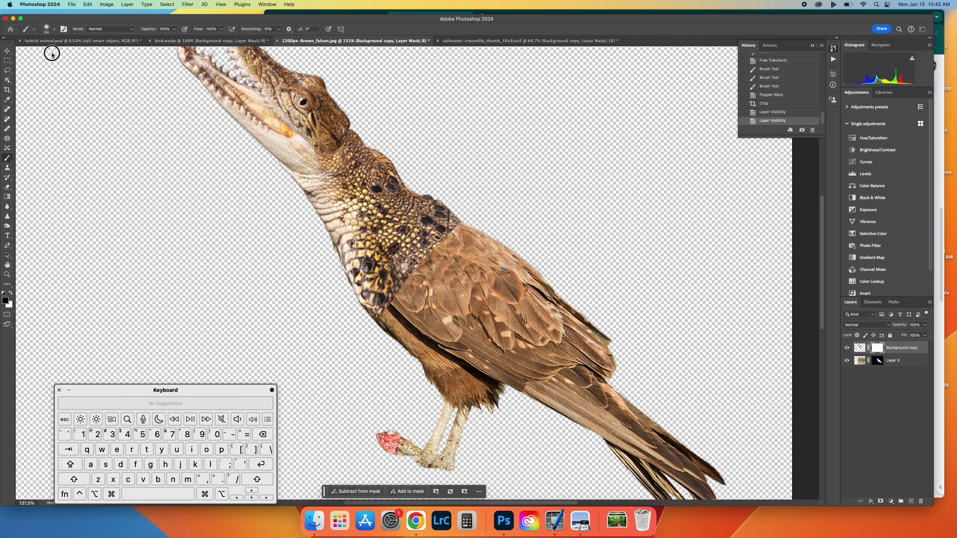
key(Return)
click(488, 180)
Step: Enlarge the brush and paint black on the crocodile layer's mask along the join between its neck and the falcon's wing
click(55, 32)
click(55, 32)
key(bracketright)
key(bracketright)
key(bracketright)
drag(414, 283, 468, 234)
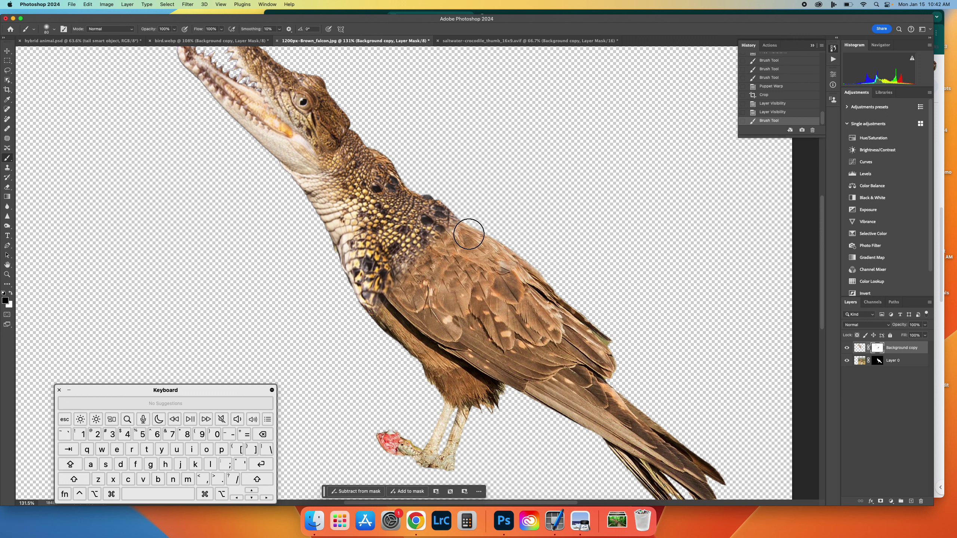
Step: Lower the brush opacity to 63% and paint the mask across the join from the chest up to the falcon's back
click(174, 29)
drag(173, 39, 163, 39)
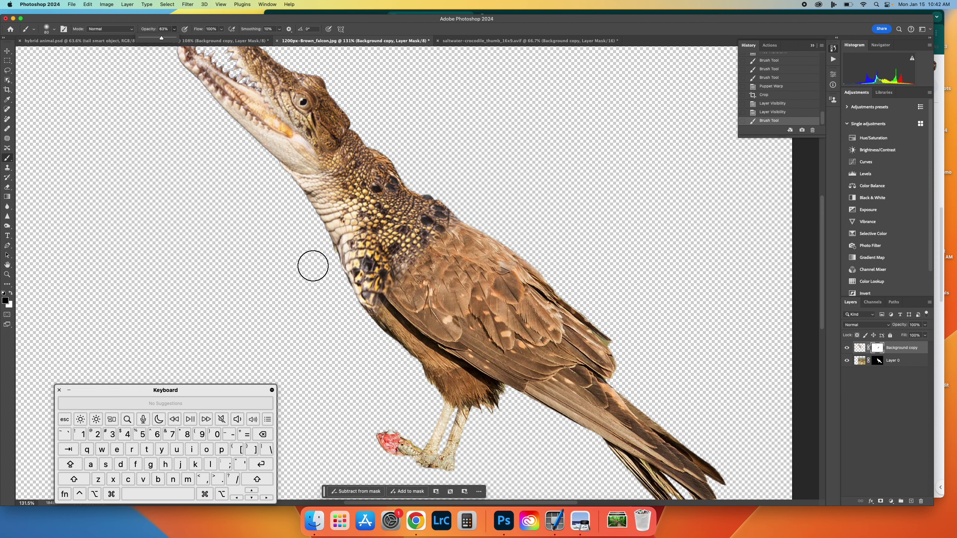
scroll(312, 264, up, 5)
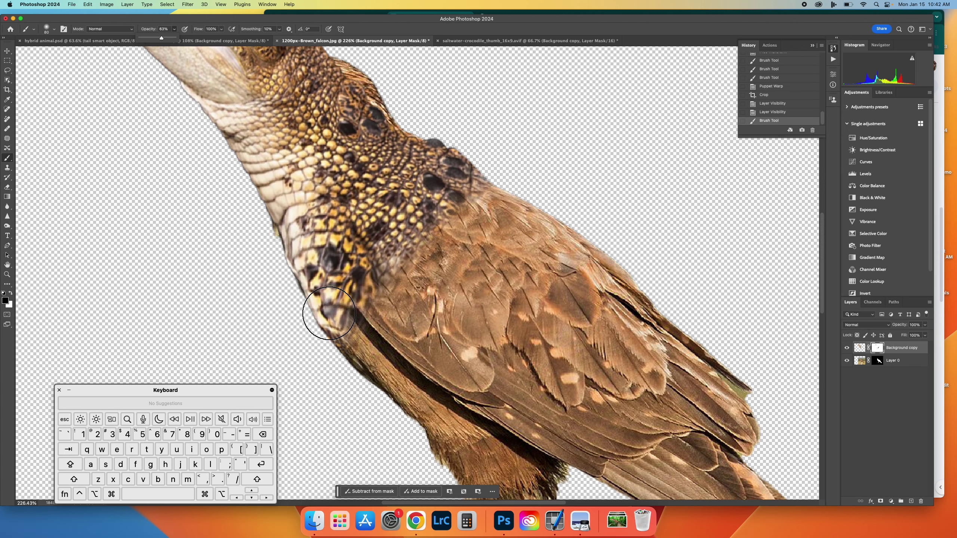
mouse_move(330, 313)
mouse_down()
mouse_move(414, 226)
mouse_move(469, 193)
mouse_move(469, 179)
mouse_up()
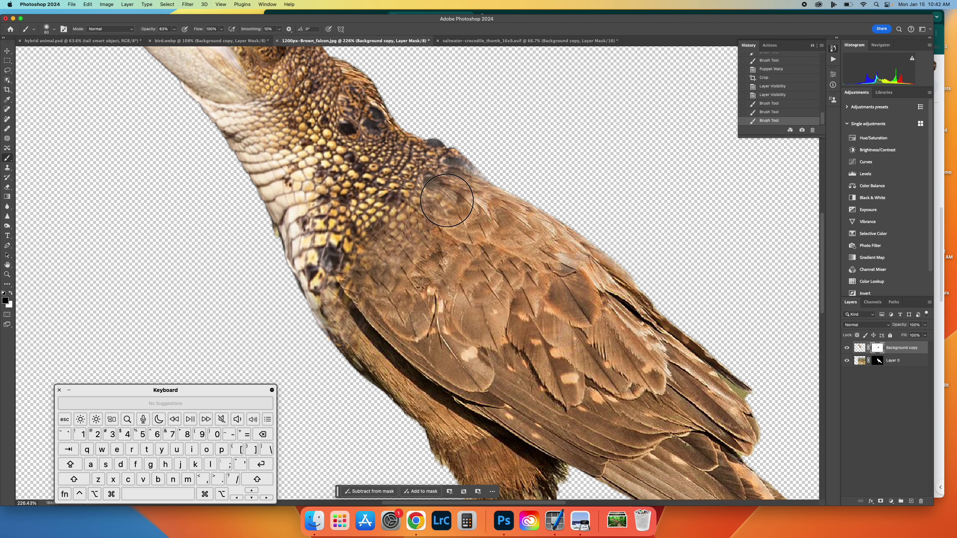
Step: Try a smaller brush on the mask at the neck's lower edge, and revert to the second join stroke in the history
key(bracketleft)
key(bracketleft)
key(bracketleft)
key(bracketleft)
mouse_move(401, 249)
mouse_down()
mouse_move(436, 222)
mouse_move(394, 298)
mouse_move(393, 286)
mouse_up()
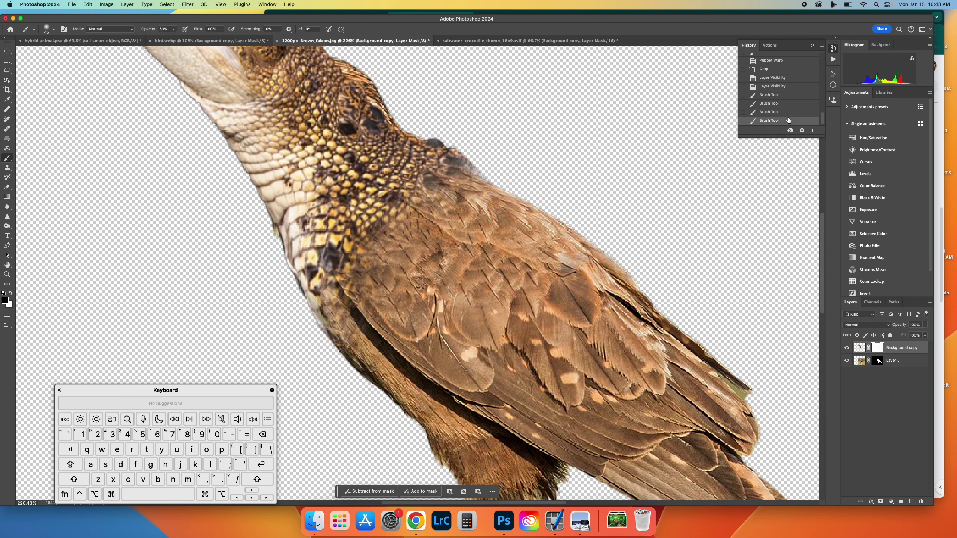
click(784, 97)
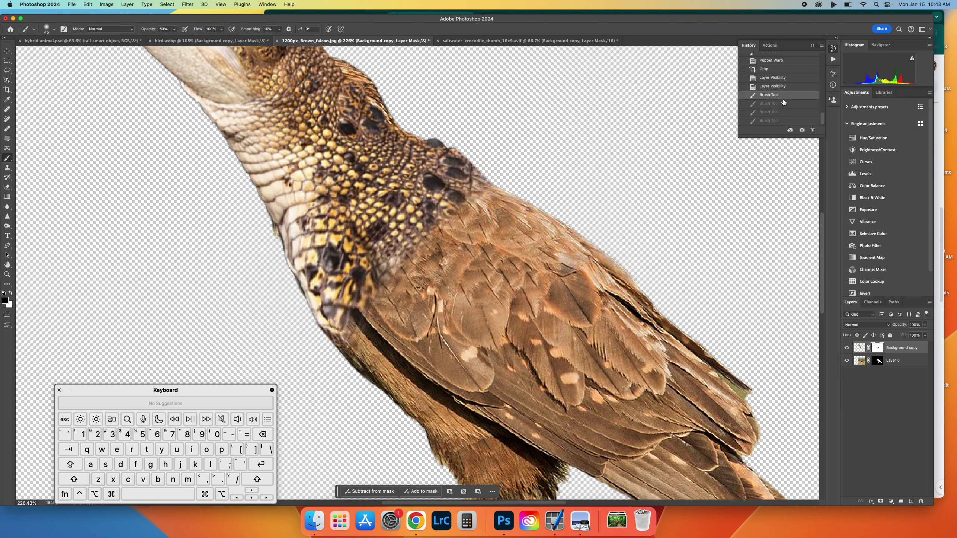
click(783, 103)
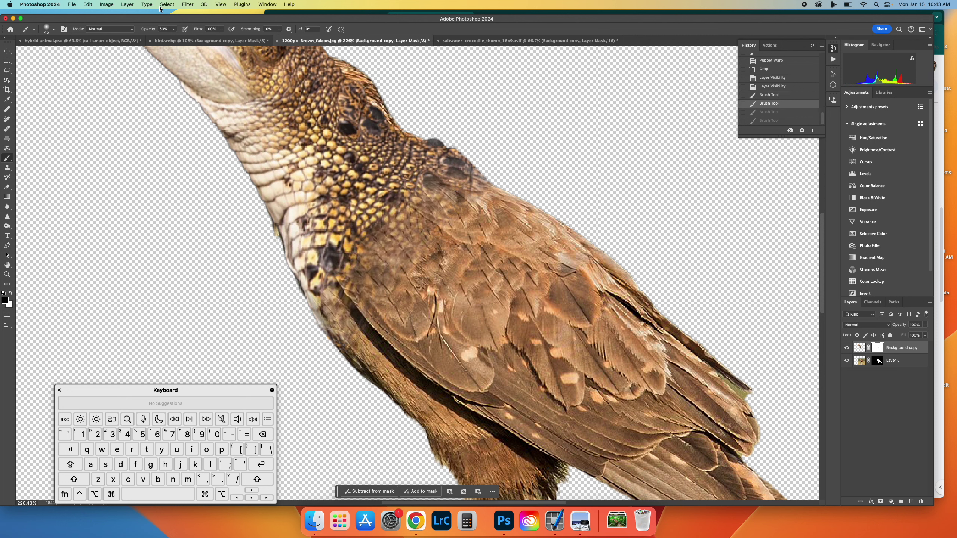
Step: Reduce the brush opacity to 28% and fade the crocodile scales from the chest edge up to the dark bumps on the back
click(174, 29)
drag(176, 39, 165, 41)
mouse_move(310, 299)
mouse_down()
mouse_move(316, 277)
mouse_move(376, 227)
mouse_up()
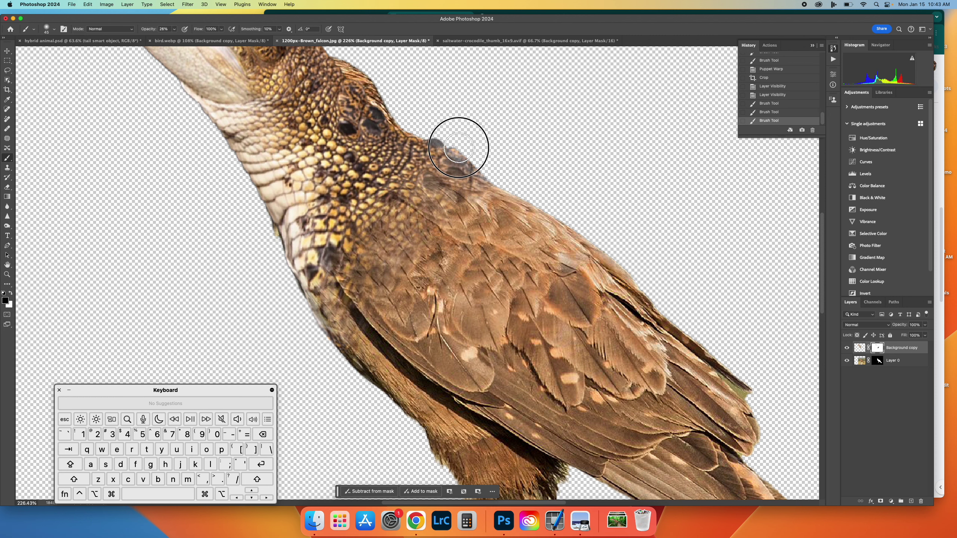
mouse_move(457, 146)
mouse_down()
mouse_move(472, 150)
mouse_move(439, 124)
mouse_up()
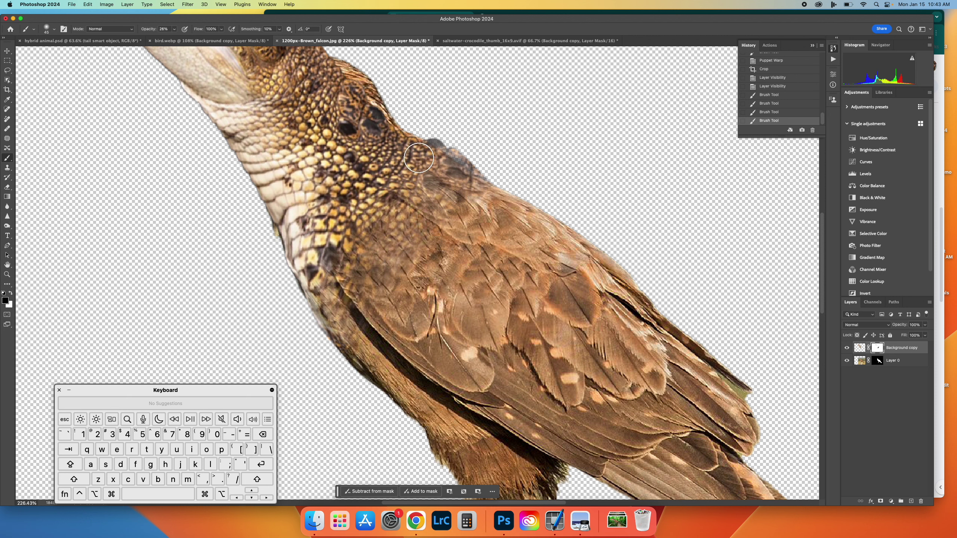
Step: Reduce the brush opacity to 11% and layer faint mask strokes diagonally across the neck to feather the scales into the feathers
click(175, 29)
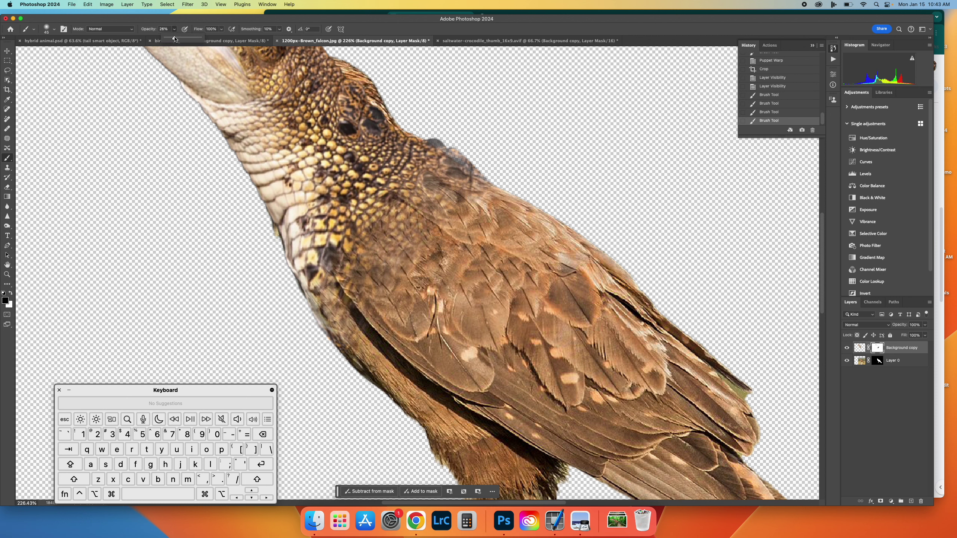
drag(173, 38, 169, 39)
mouse_move(309, 295)
mouse_down()
mouse_move(361, 230)
mouse_move(316, 275)
mouse_move(430, 166)
mouse_up()
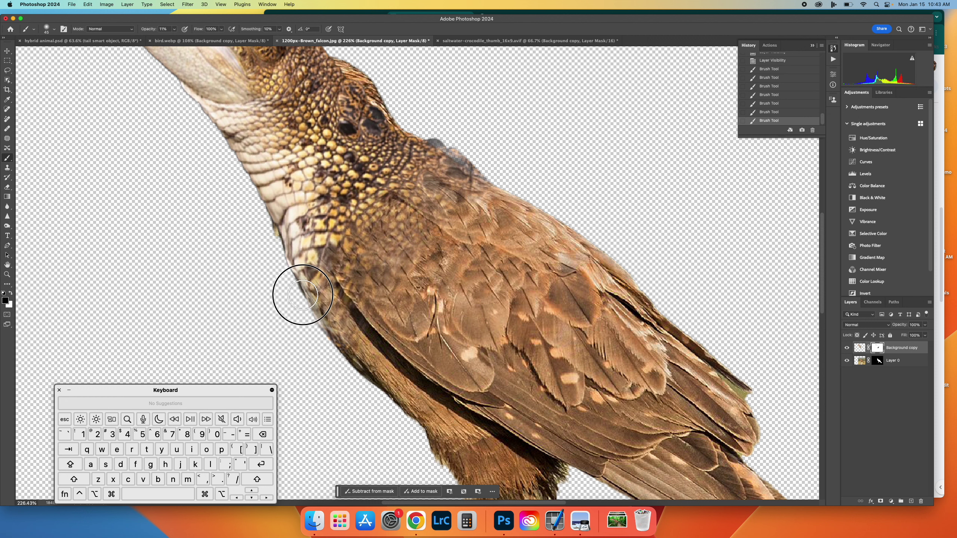
mouse_move(299, 284)
mouse_down()
mouse_move(361, 201)
mouse_move(423, 171)
mouse_up()
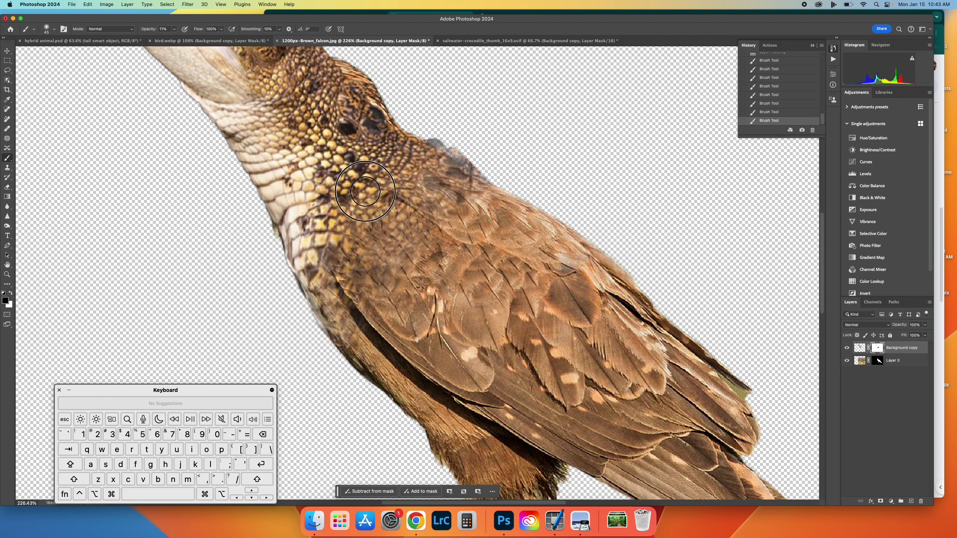
mouse_move(298, 271)
mouse_down()
mouse_move(319, 229)
mouse_move(421, 152)
mouse_up()
drag(327, 257, 315, 286)
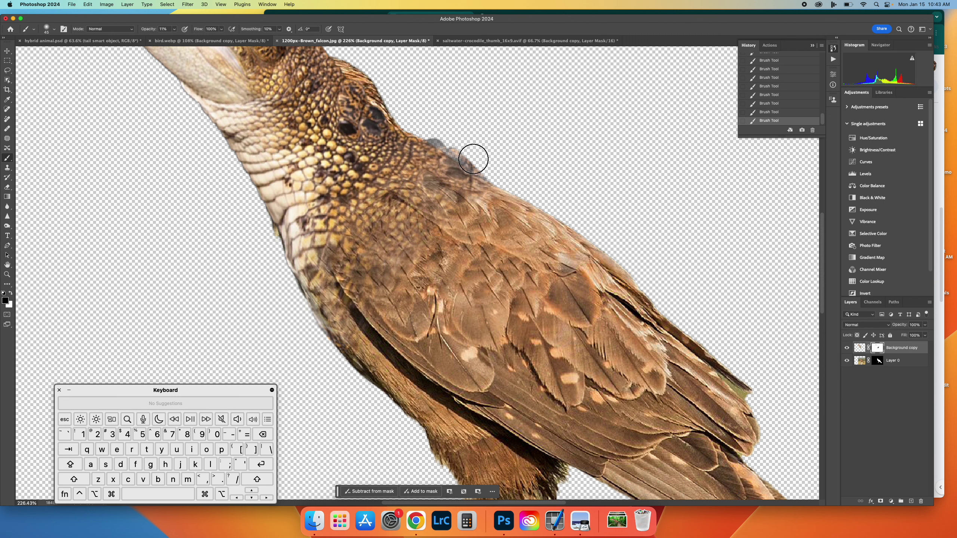
Step: Set the brush to 100% opacity and 100% hardness, and mask out the leftover crocodile bump along the back's outer edge
click(174, 29)
drag(174, 39, 205, 39)
click(55, 29)
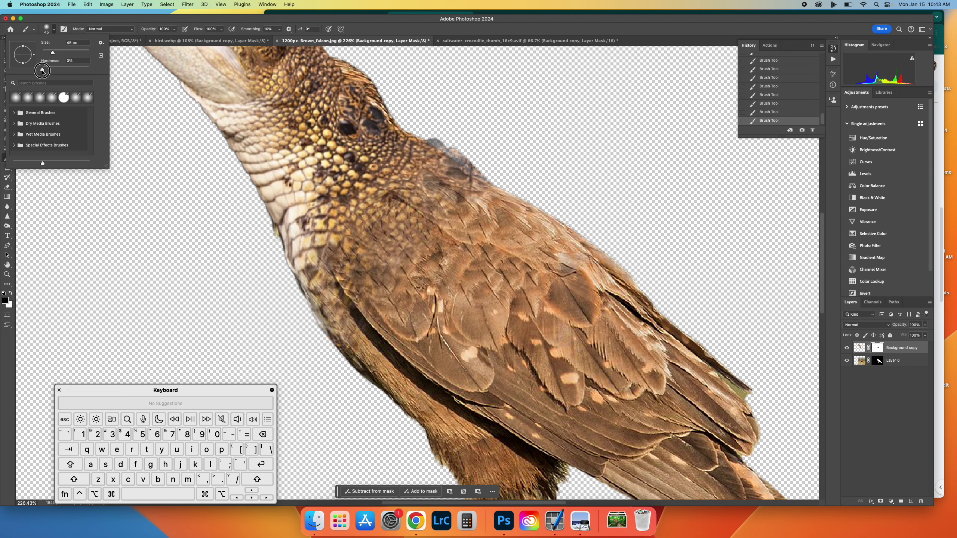
drag(42, 71, 124, 75)
scroll(462, 144, up, 1)
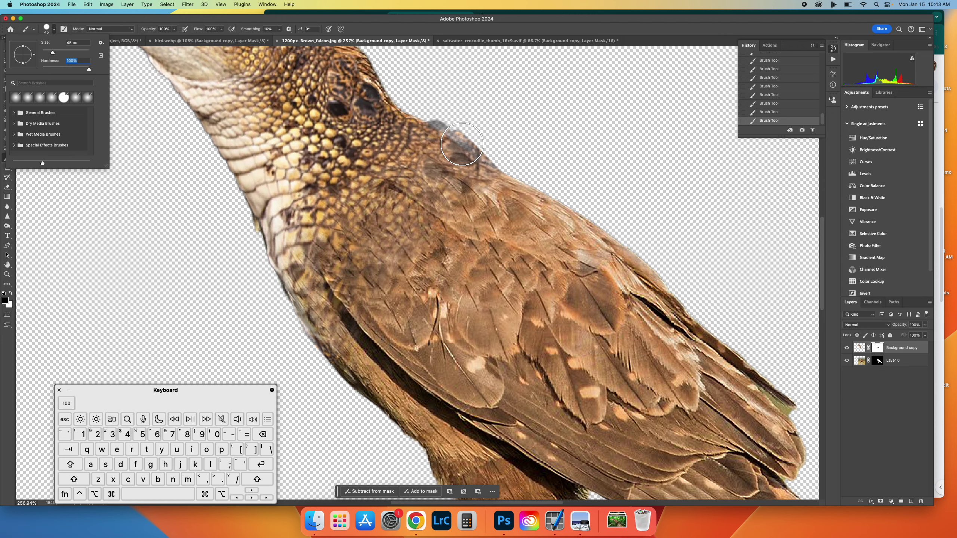
click(448, 103)
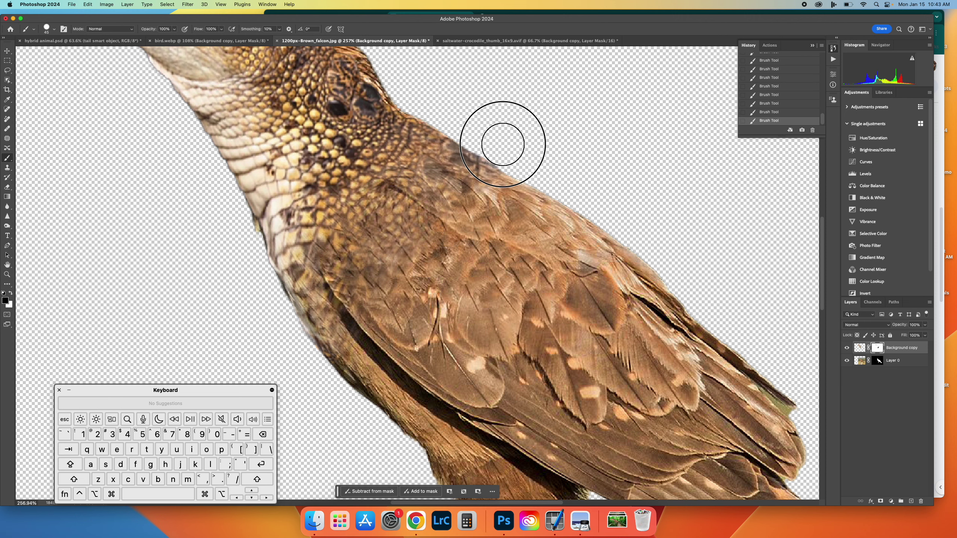
Step: Target the falcon layer's mask and paint away the stray falcon bits along the front edge of the crocodile's neck
click(876, 361)
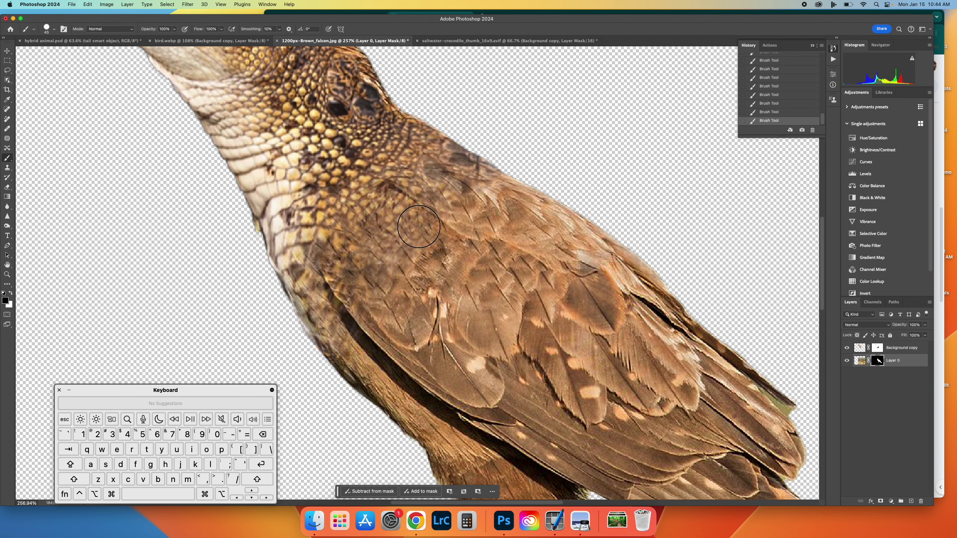
mouse_move(242, 241)
mouse_down()
mouse_move(237, 233)
mouse_move(264, 328)
mouse_up()
scroll(402, 313, up, 2)
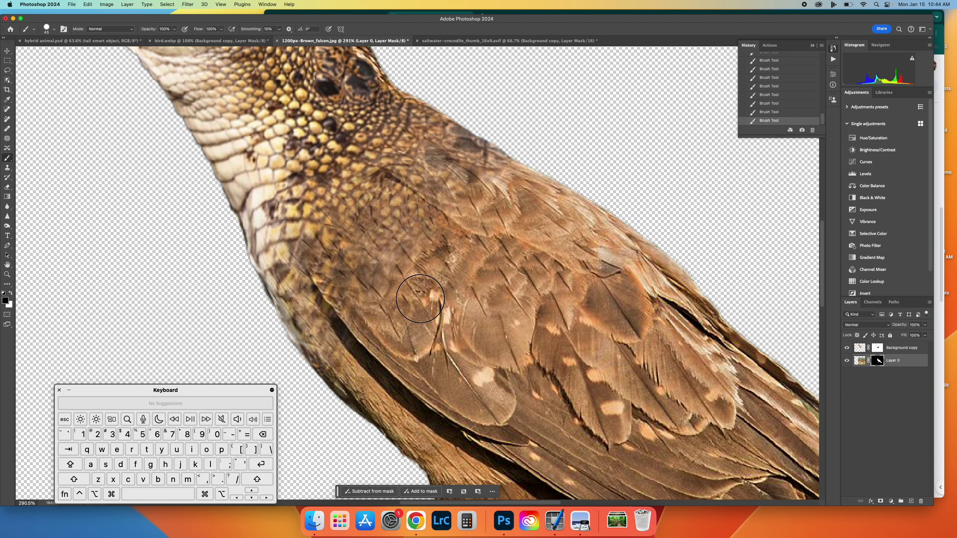
drag(383, 248, 413, 269)
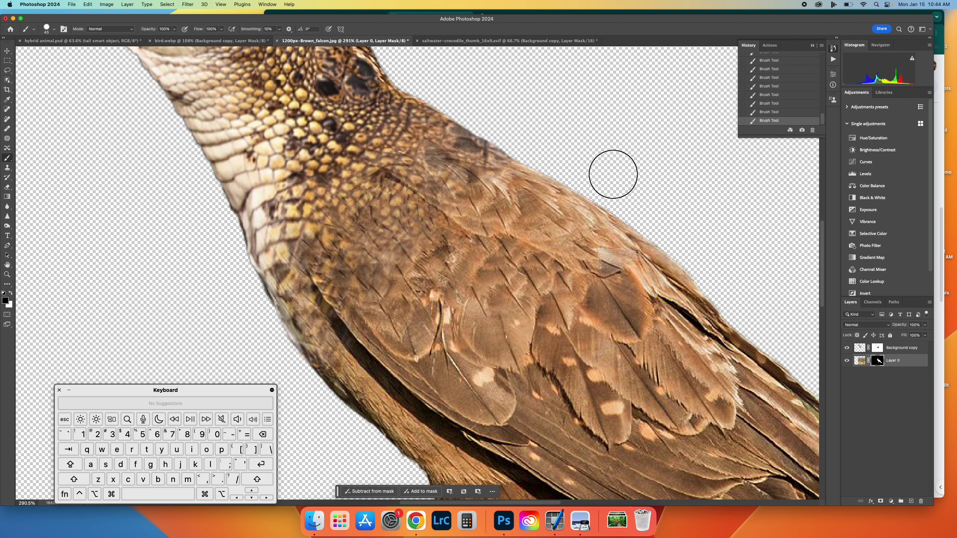
click(174, 30)
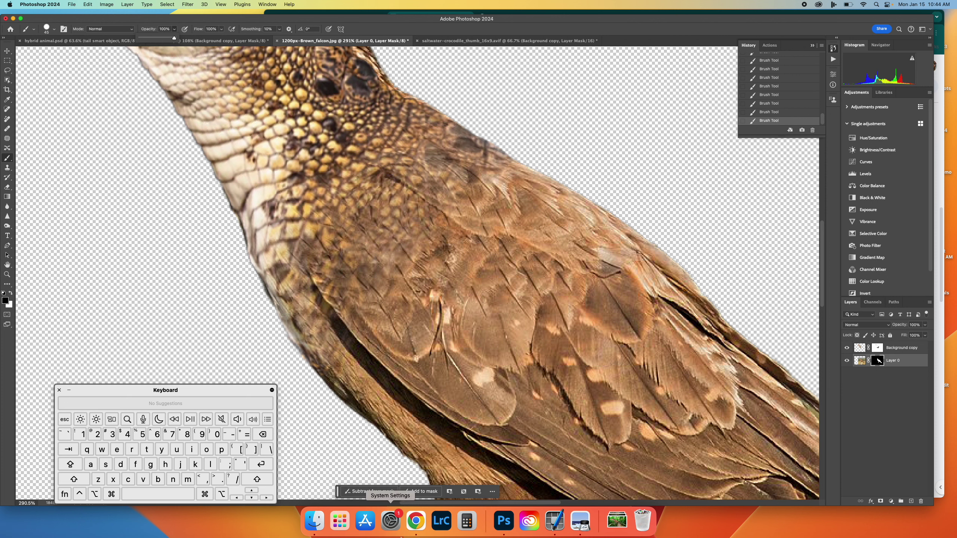
Step: Review direction 16 about erasing unwanted areas with black paint in the Hybrid Animals document in Chrome, and return to Photoshop
click(416, 520)
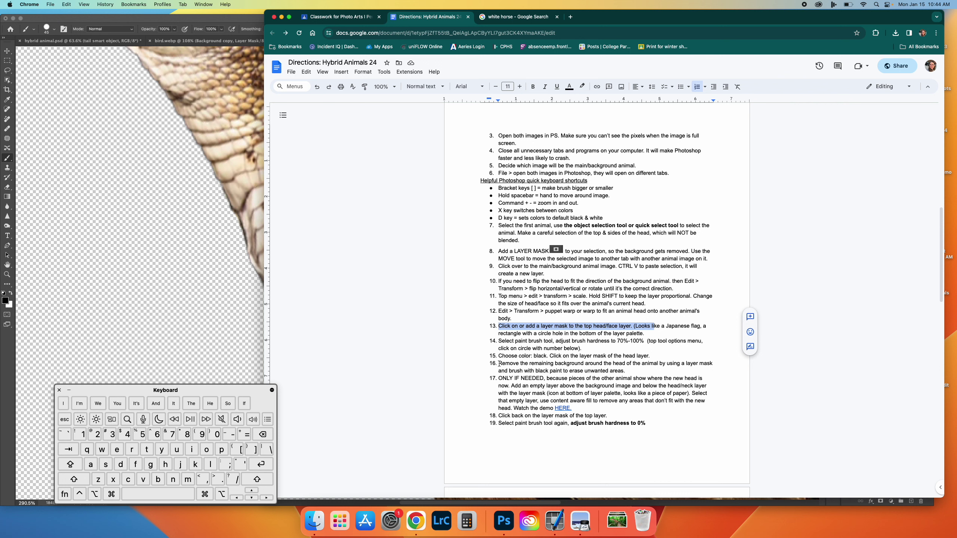
drag(499, 364, 645, 370)
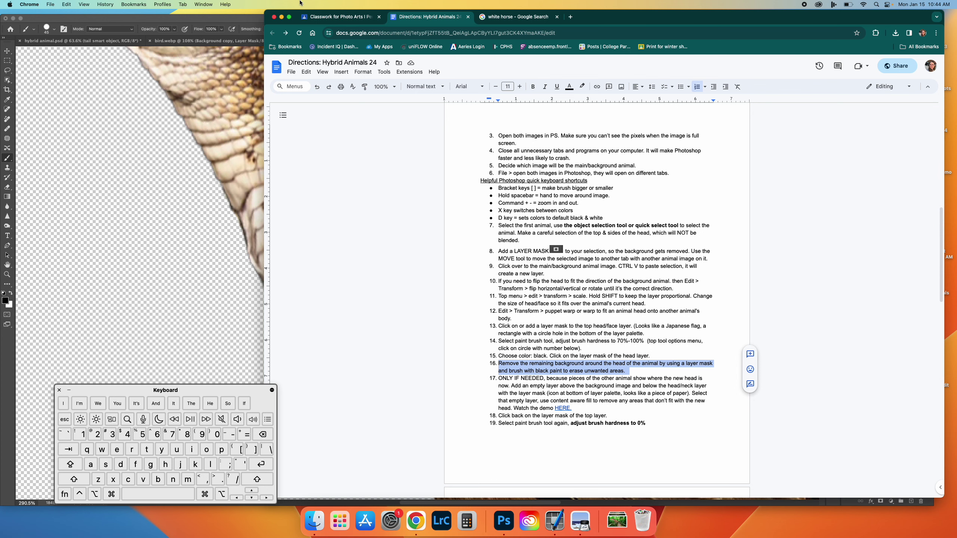
click(173, 217)
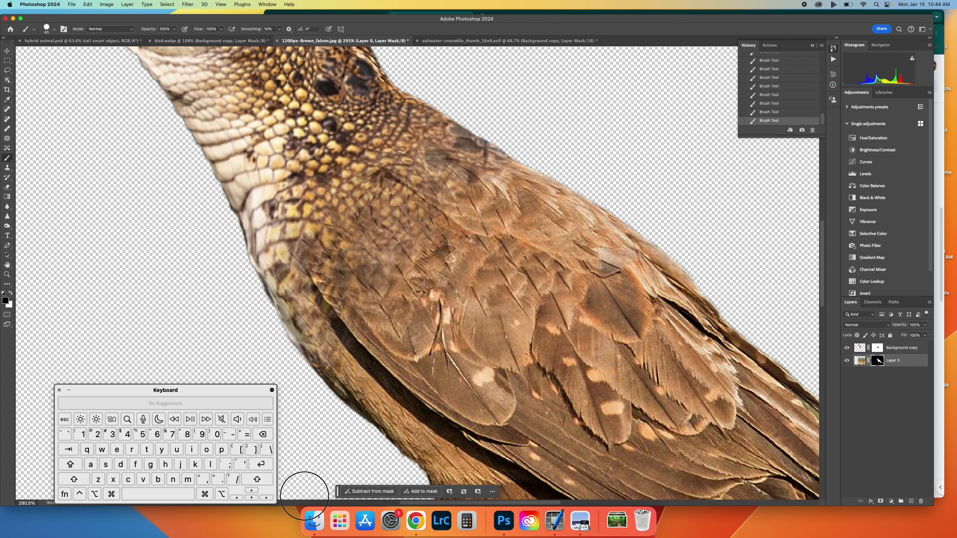
Step: Switch to the bird.webp document and revert it to the Deselect history state before the content-aware fill
click(188, 40)
scroll(771, 95, up, 5)
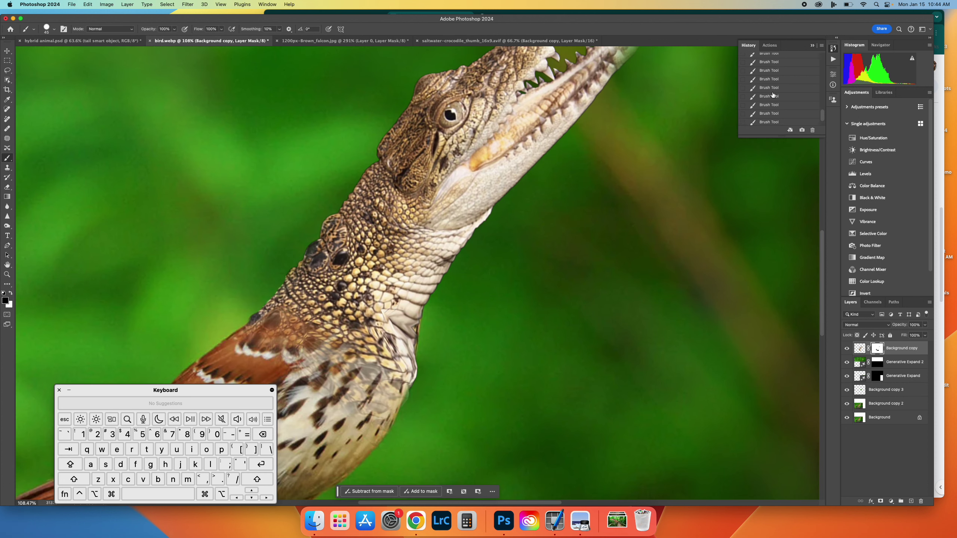
click(772, 93)
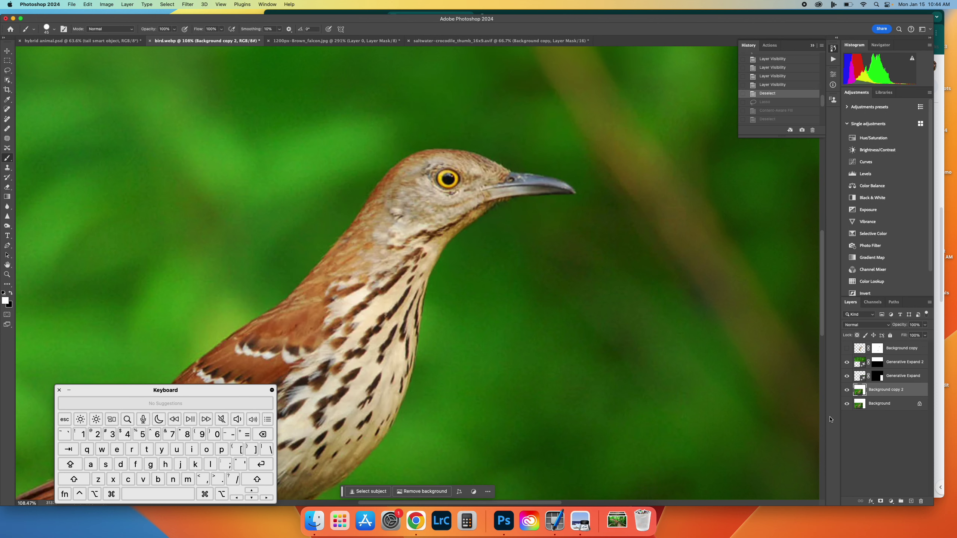
Step: Toggle the crocodile layer to compare it with the bird's head underneath, and hide the Background layer below Background copy 2
click(847, 348)
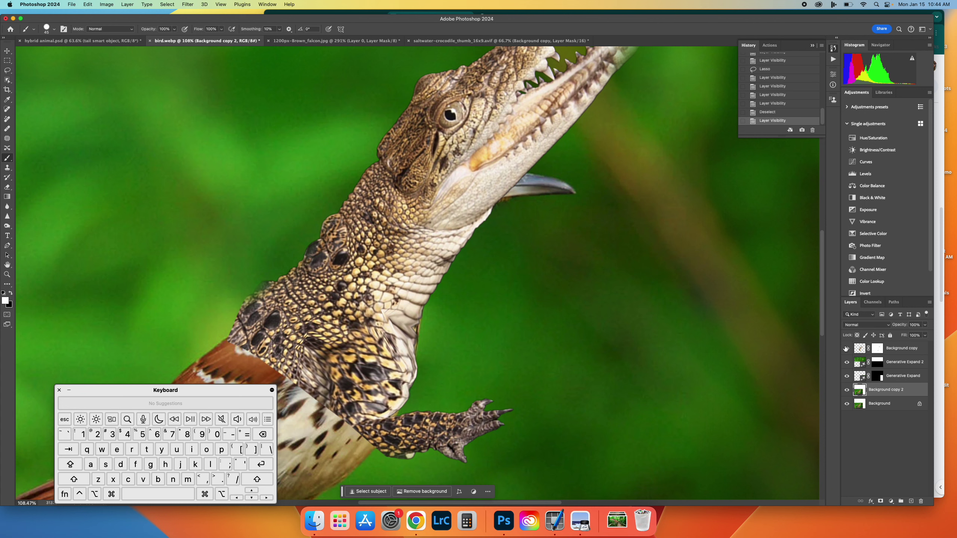
click(846, 348)
click(846, 348)
click(846, 348)
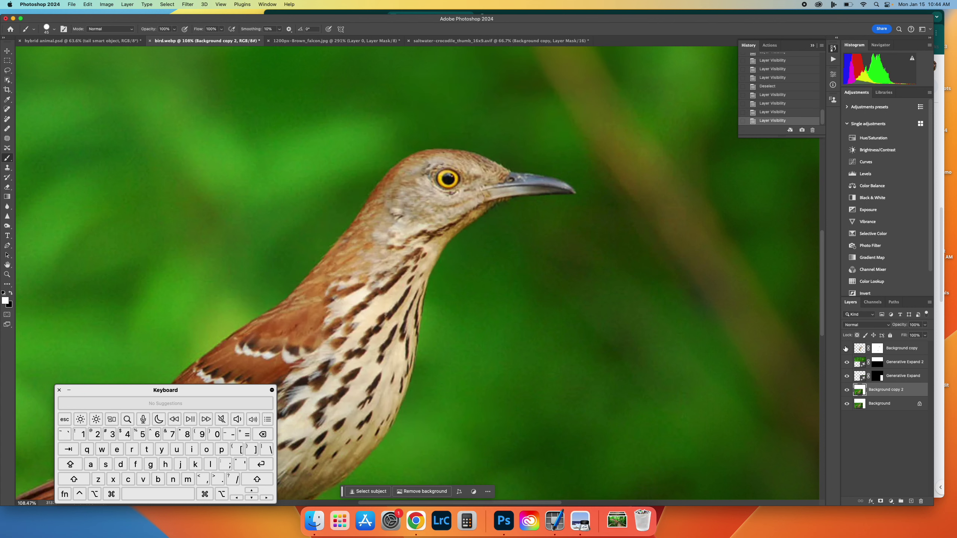
click(845, 348)
click(846, 348)
click(846, 390)
click(846, 391)
click(847, 392)
click(847, 391)
Step: Keep the crocodile layer hidden and draw a Lasso selection around the bird's beak on Background copy 2
click(7, 71)
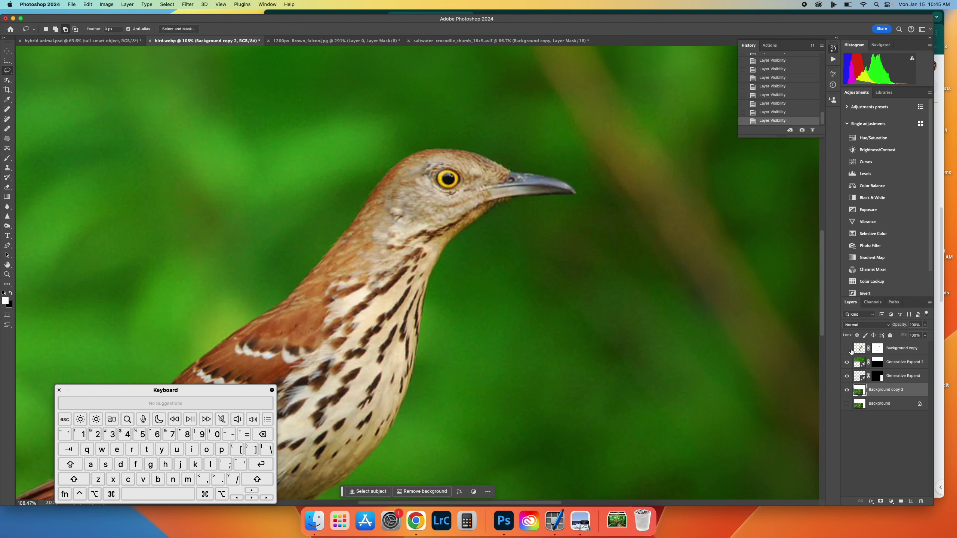
click(847, 349)
click(847, 349)
mouse_move(484, 136)
mouse_down()
mouse_move(543, 151)
mouse_move(580, 188)
mouse_move(573, 203)
mouse_move(494, 236)
mouse_move(474, 192)
mouse_move(480, 134)
mouse_up()
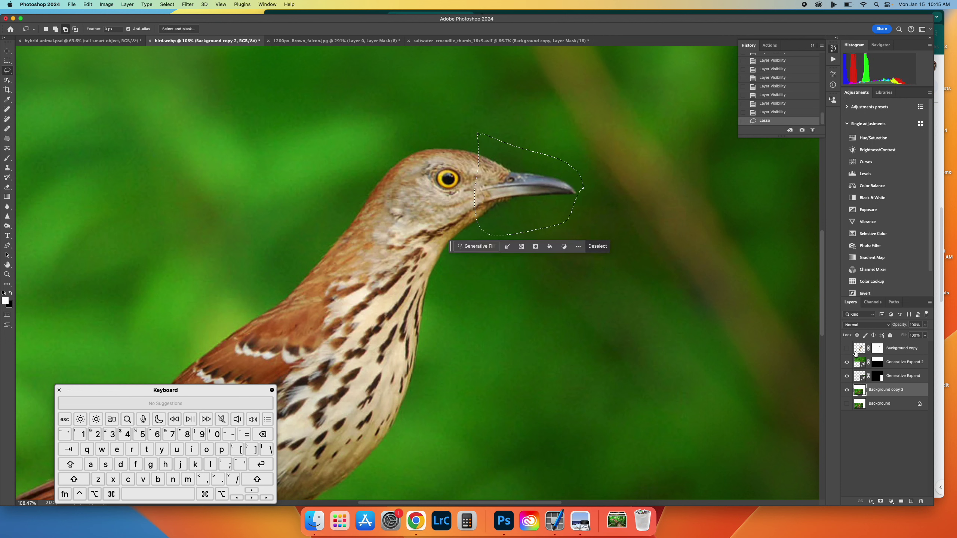
Step: Toggle the crocodile layer's visibility to compare its head with the beak selection, leaving the layer hidden
click(848, 348)
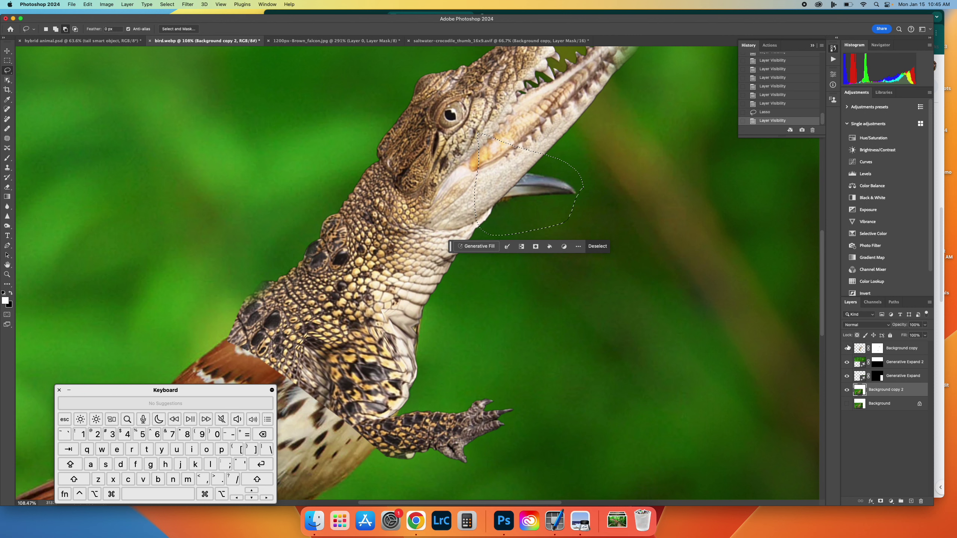
click(848, 348)
click(847, 348)
click(848, 348)
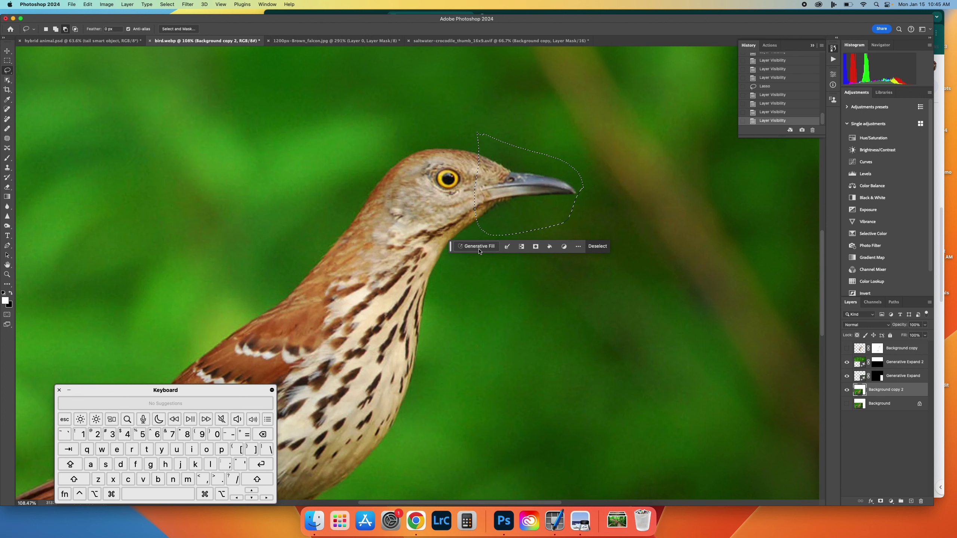
Step: Try to replace the selected beak on Background copy 2 using Generative Fill with the prompt "background"
click(73, 4)
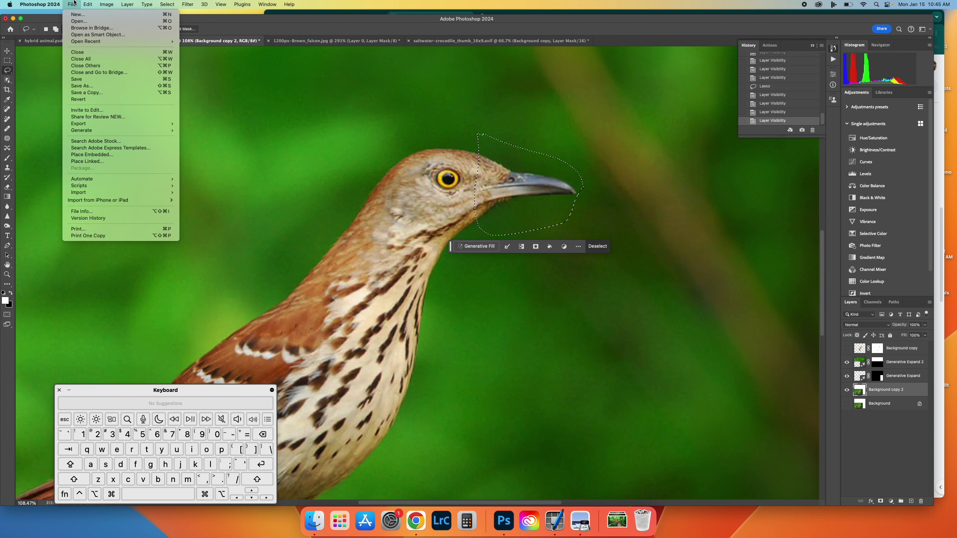
mouse_move(89, 2)
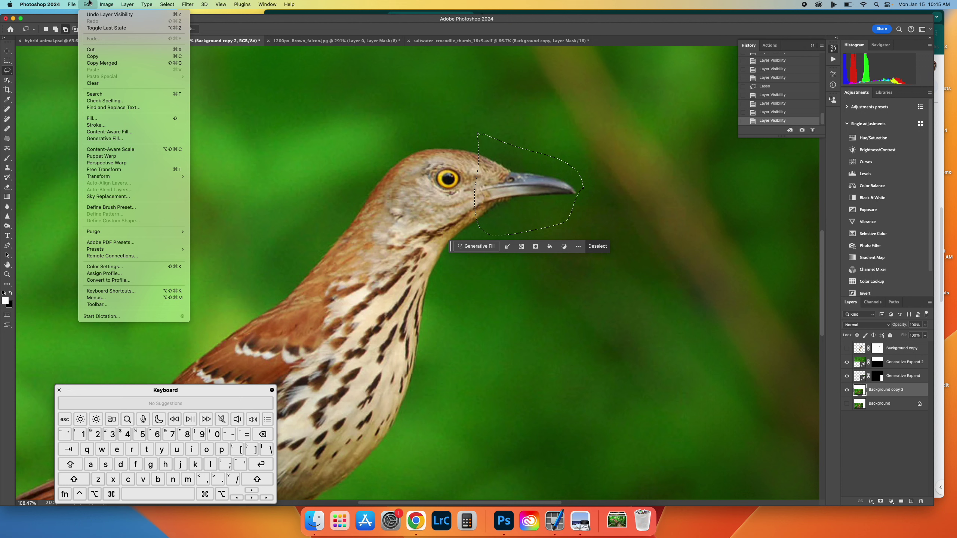
click(118, 139)
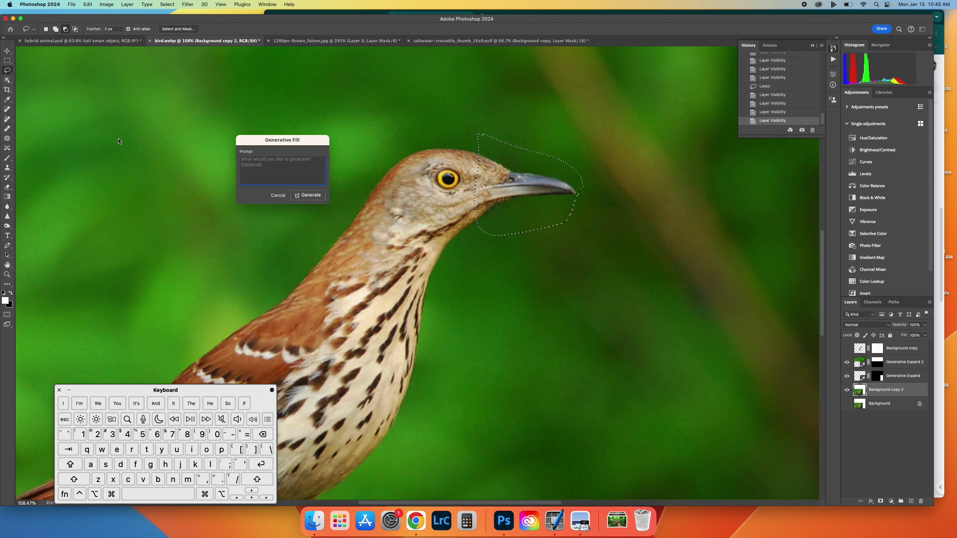
text(background)
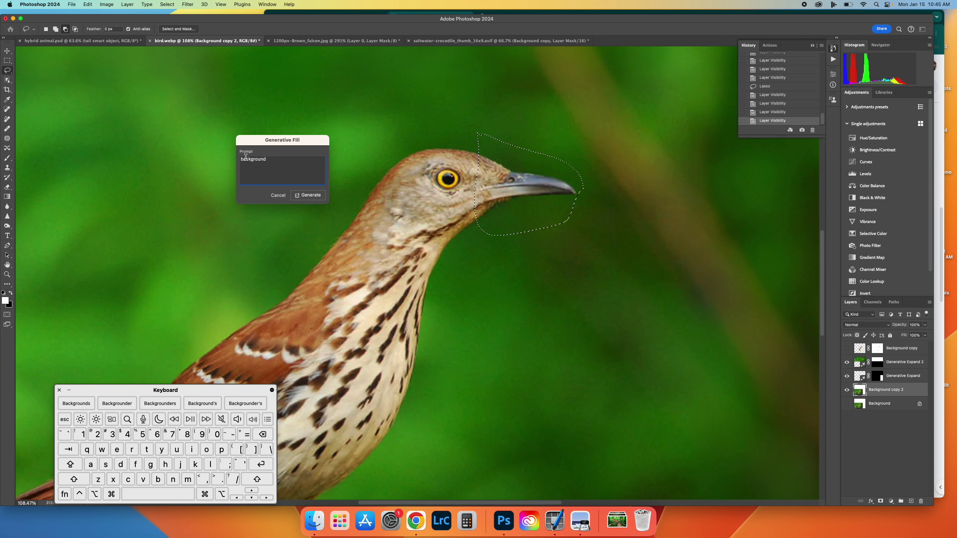
click(306, 193)
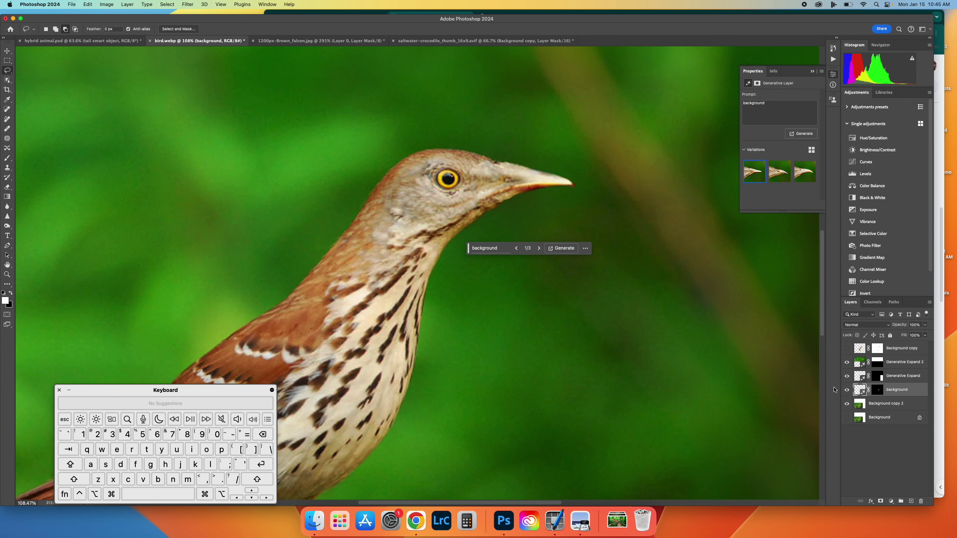
Step: Toggle the generated background layer to compare it with the original beak, and revert to the history state before the Generative Fill
click(844, 390)
click(844, 390)
click(844, 390)
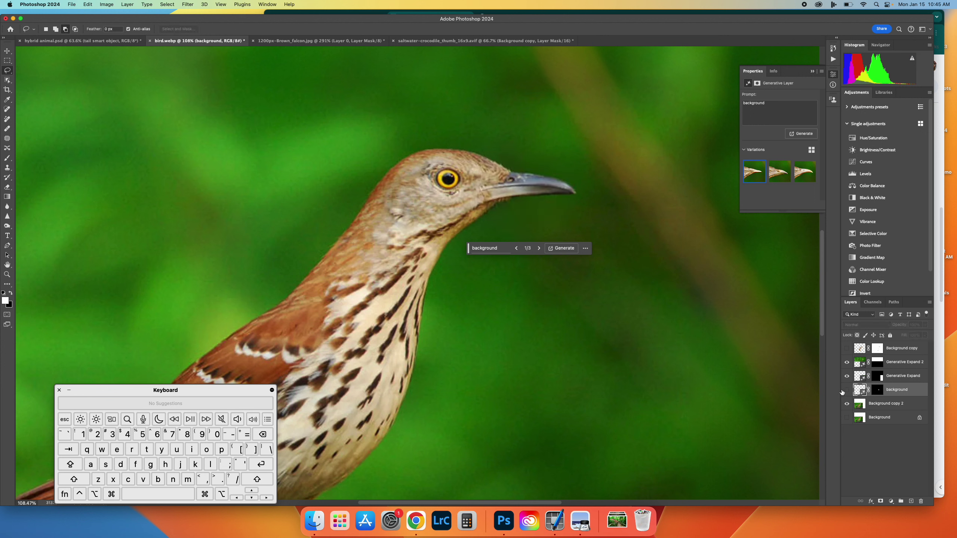
click(844, 390)
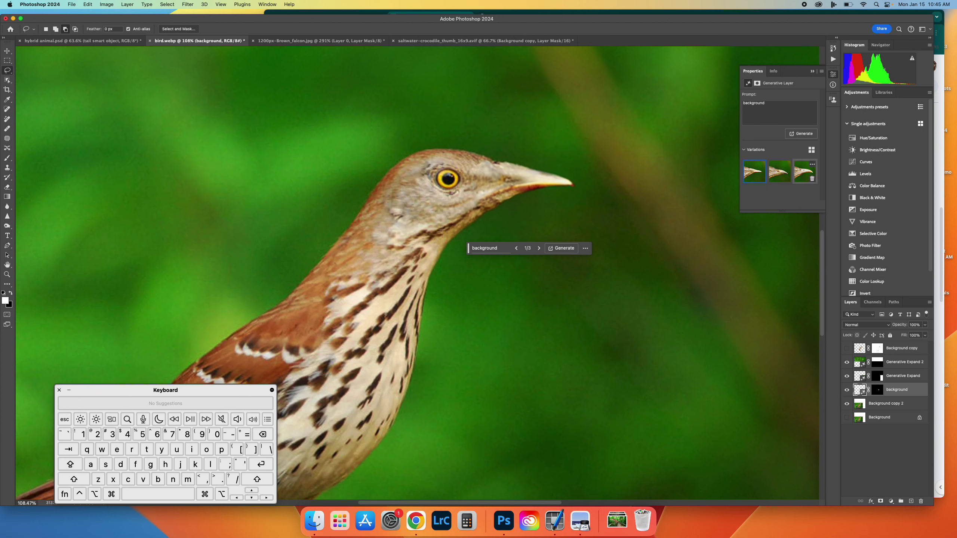
click(833, 50)
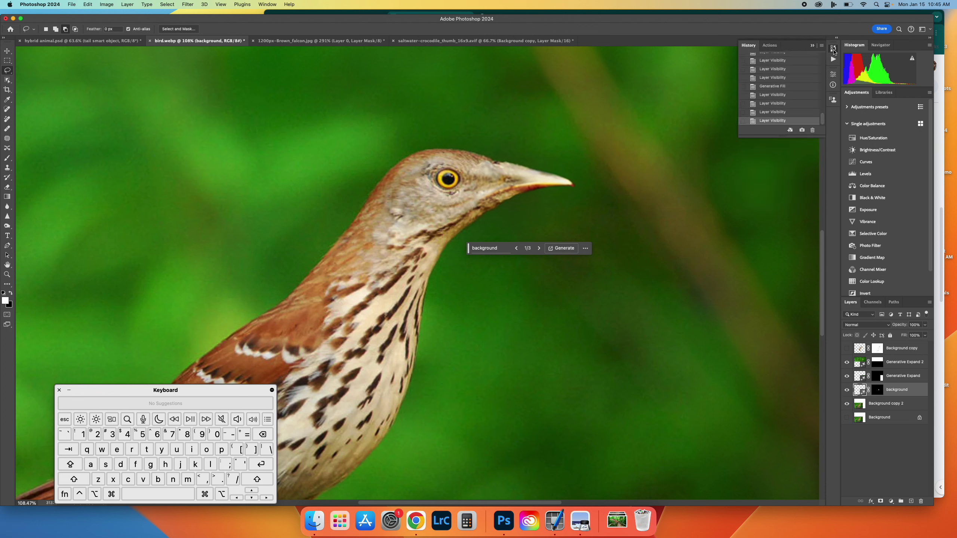
click(786, 78)
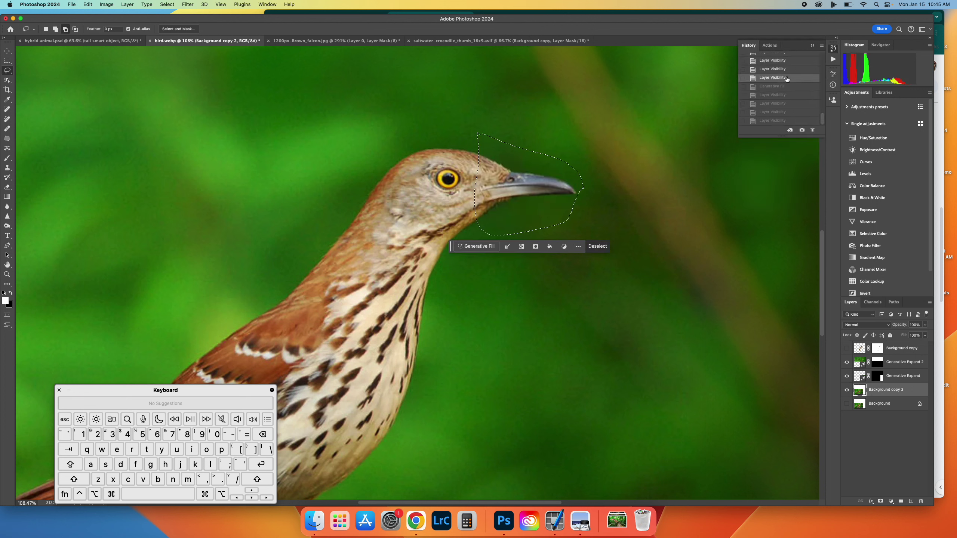
Step: Remove the bird's beak with Content-Aware Fill output to a new layer, brushing the bird's head and neck out of the sampling area
click(85, 4)
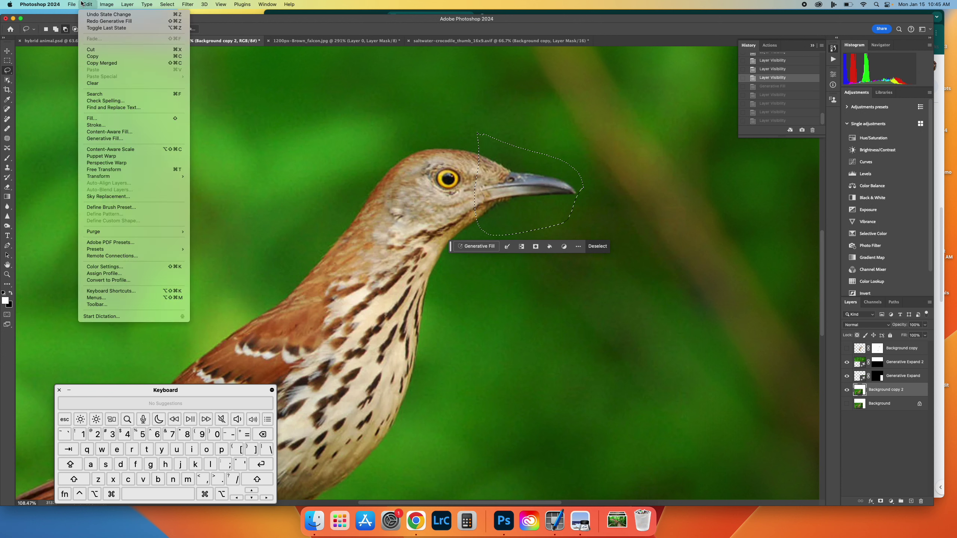
click(107, 133)
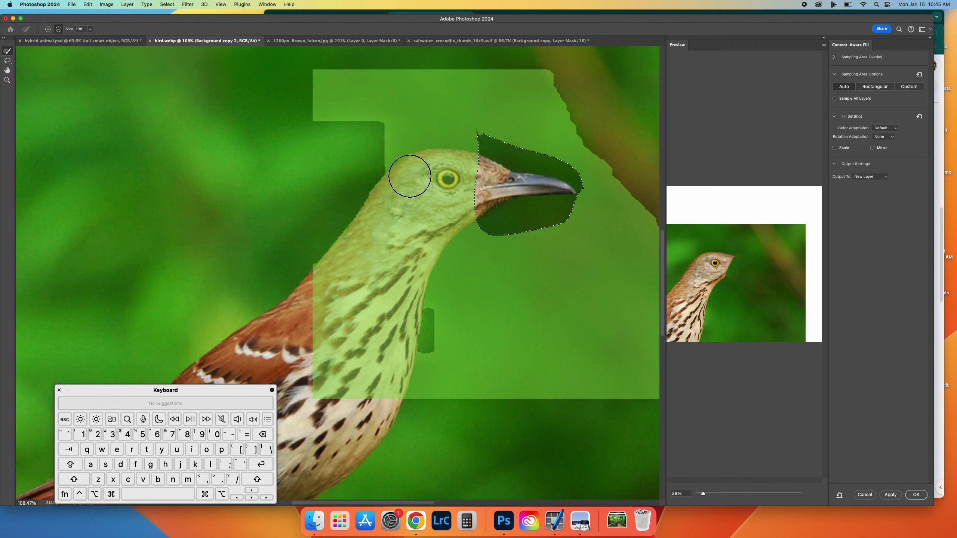
mouse_move(410, 176)
mouse_down()
mouse_move(459, 163)
mouse_move(455, 226)
mouse_move(412, 208)
mouse_move(387, 171)
mouse_move(320, 321)
mouse_move(335, 377)
mouse_move(317, 332)
mouse_move(394, 249)
mouse_move(363, 385)
mouse_move(406, 224)
mouse_move(391, 395)
mouse_move(423, 391)
mouse_up()
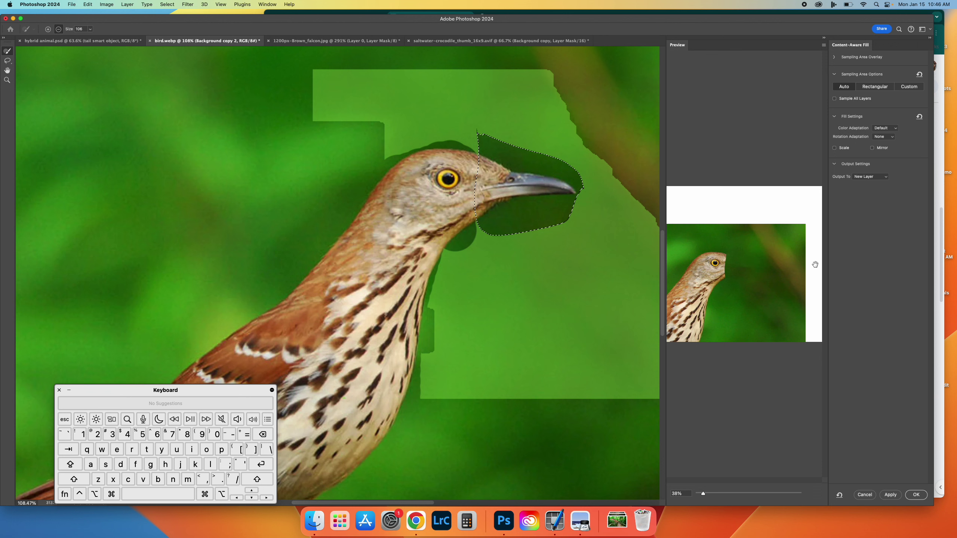
click(919, 498)
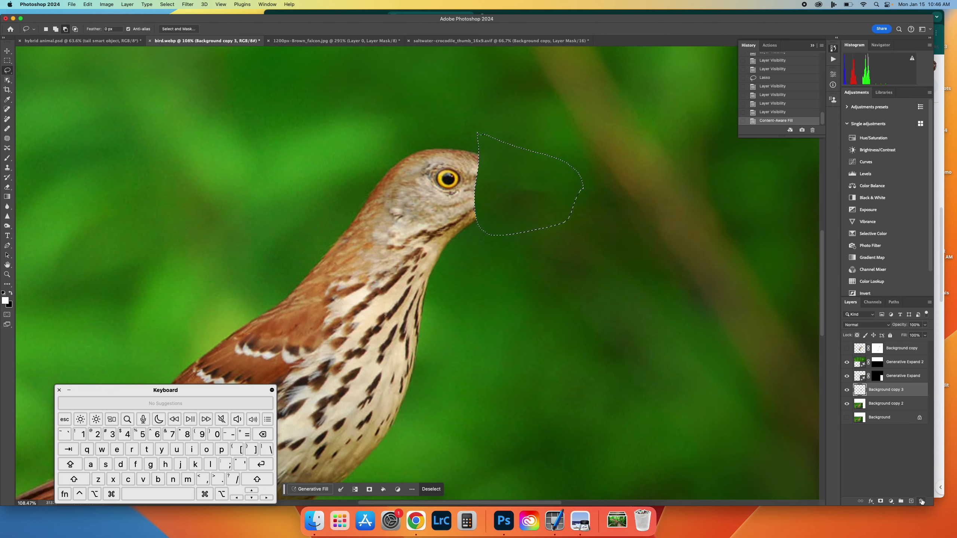
Step: Compare the bird image with and without the content-aware fill layer
click(850, 392)
click(850, 391)
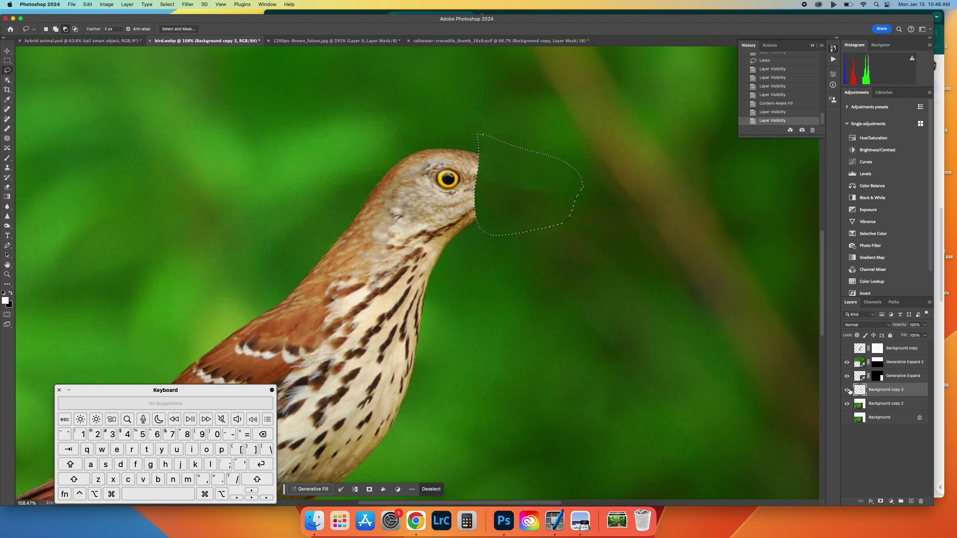
click(849, 391)
click(849, 391)
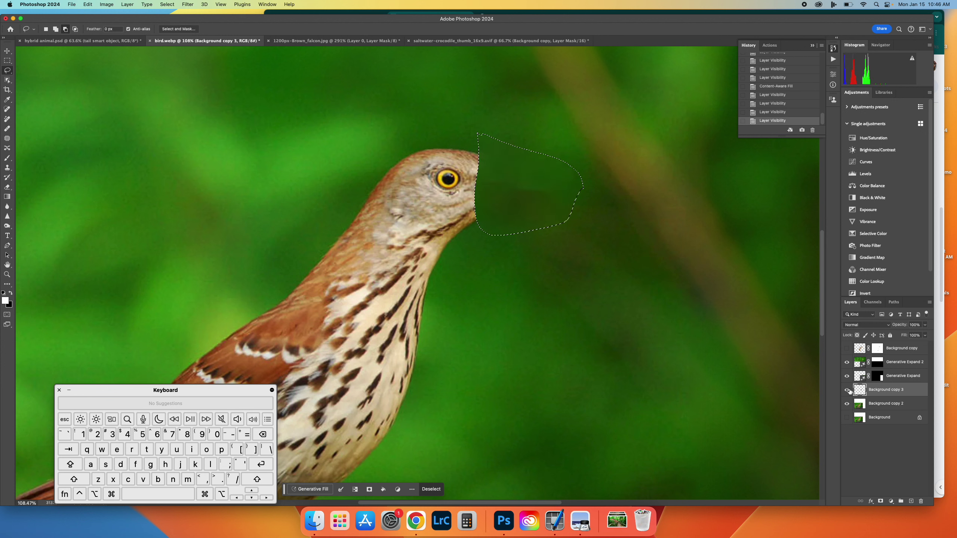
Step: Clear the selection around the removed beak and show the crocodile layer, Background copy
right_click(513, 210)
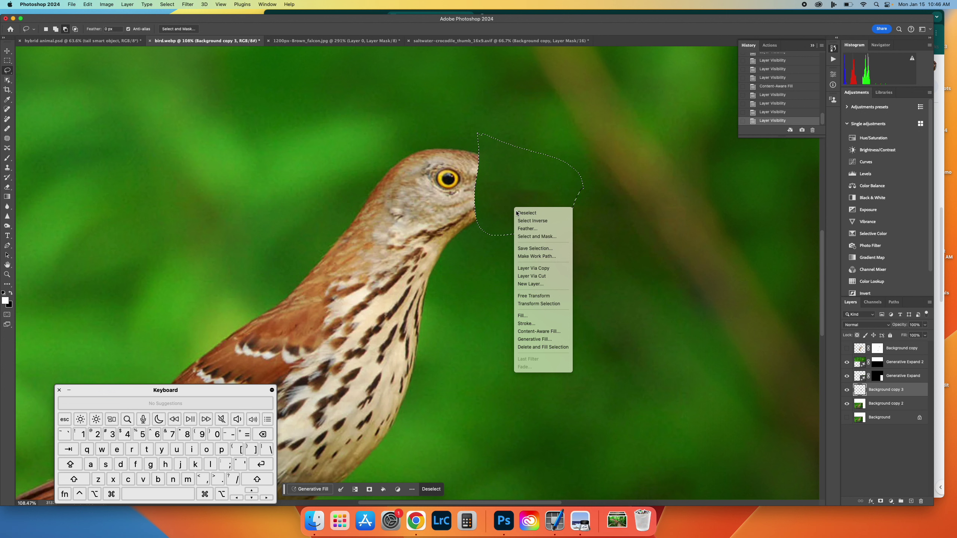
click(526, 213)
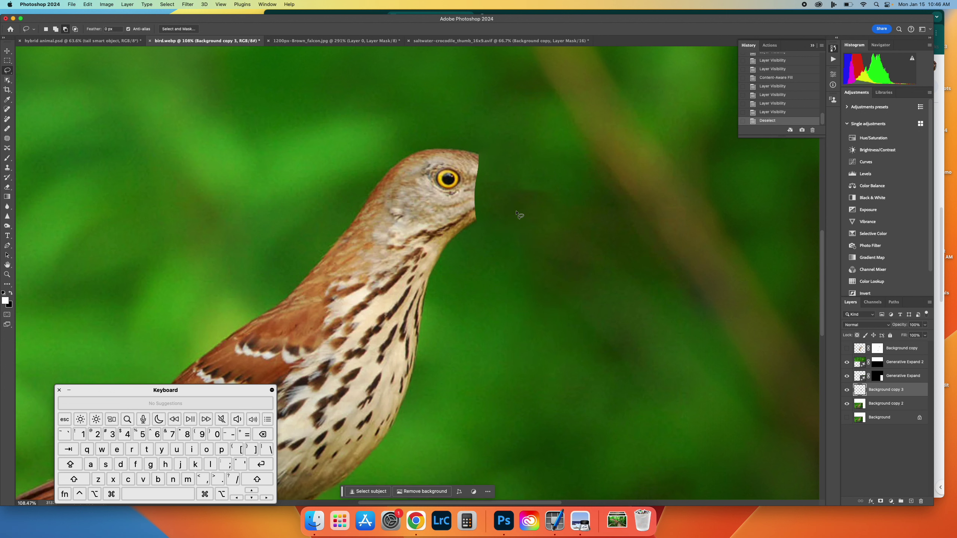
click(763, 113)
key(super+shift+z)
click(846, 349)
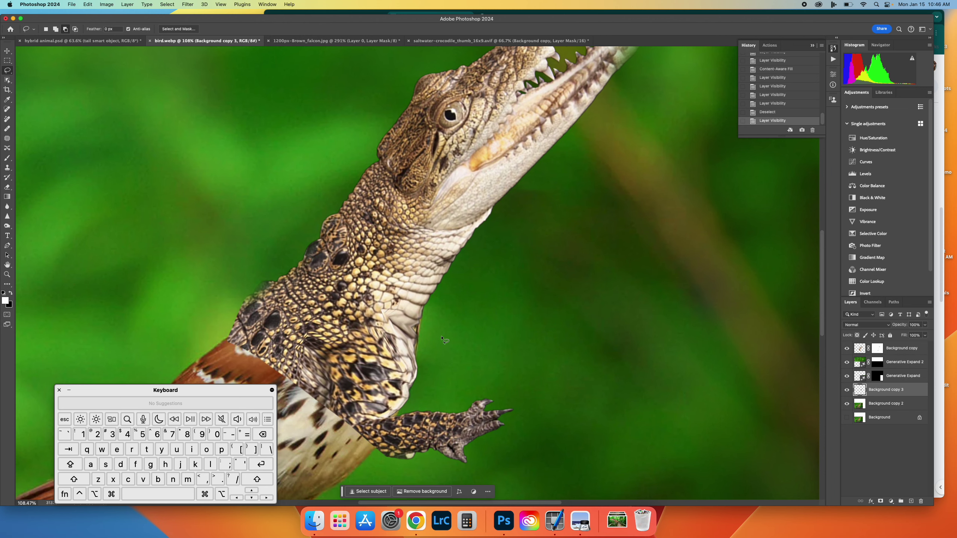
Step: Bring up the falcon document, and review the Hybrid Animals 24 directions from step 17 through the blending and shadow instructions in Chrome
click(471, 41)
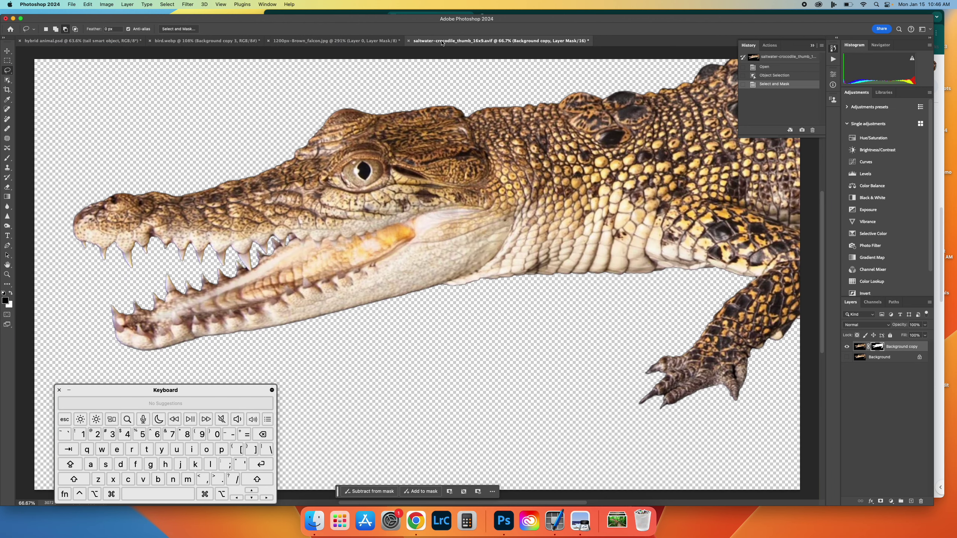
click(367, 41)
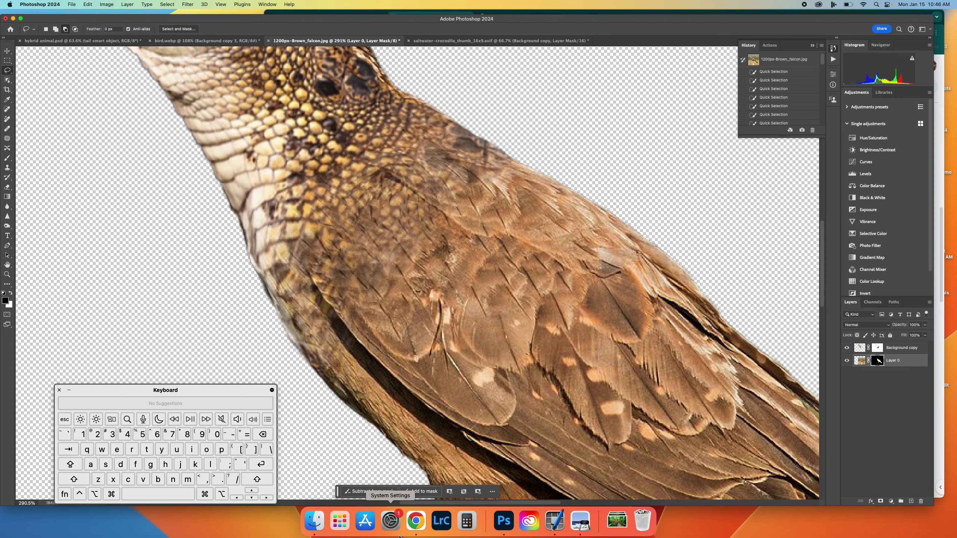
click(416, 521)
drag(497, 378, 656, 406)
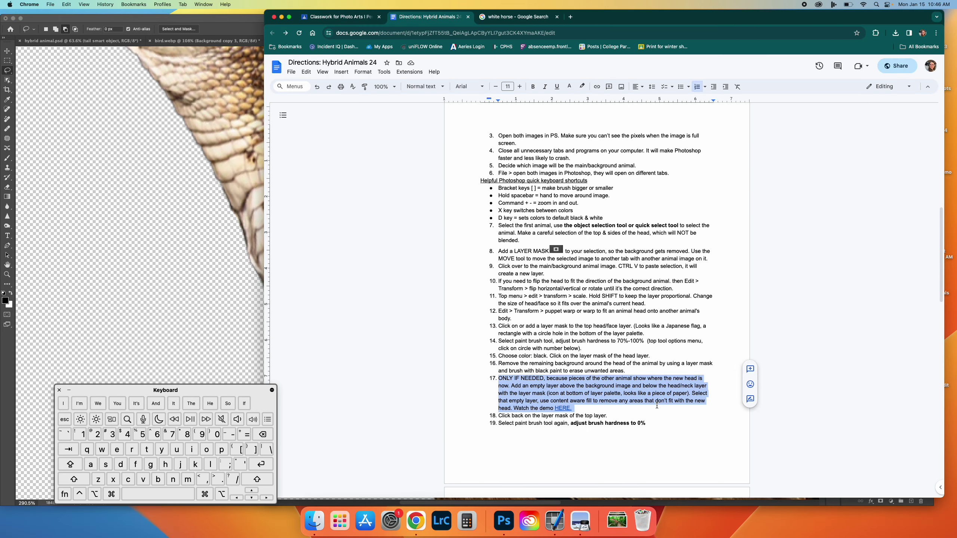
scroll(656, 405, down, 10)
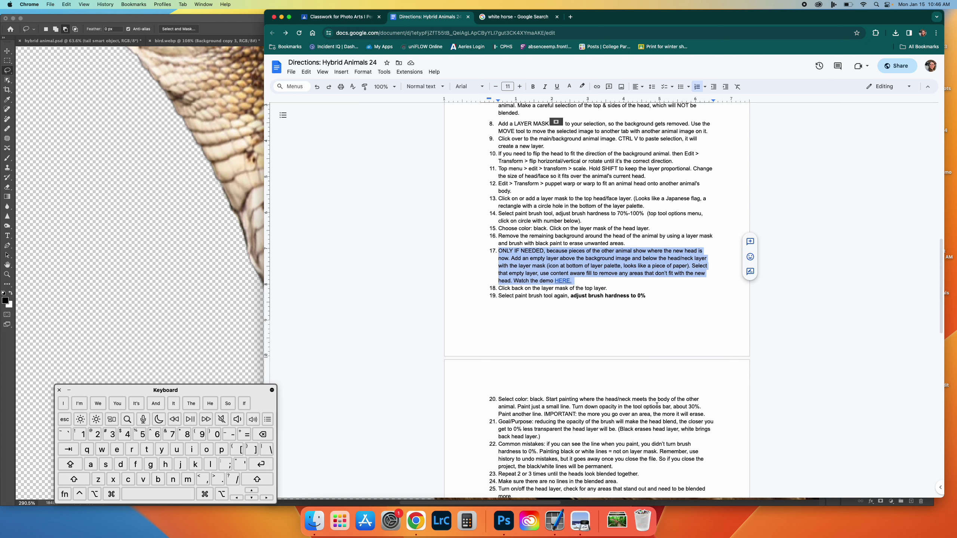
scroll(657, 405, down, 2)
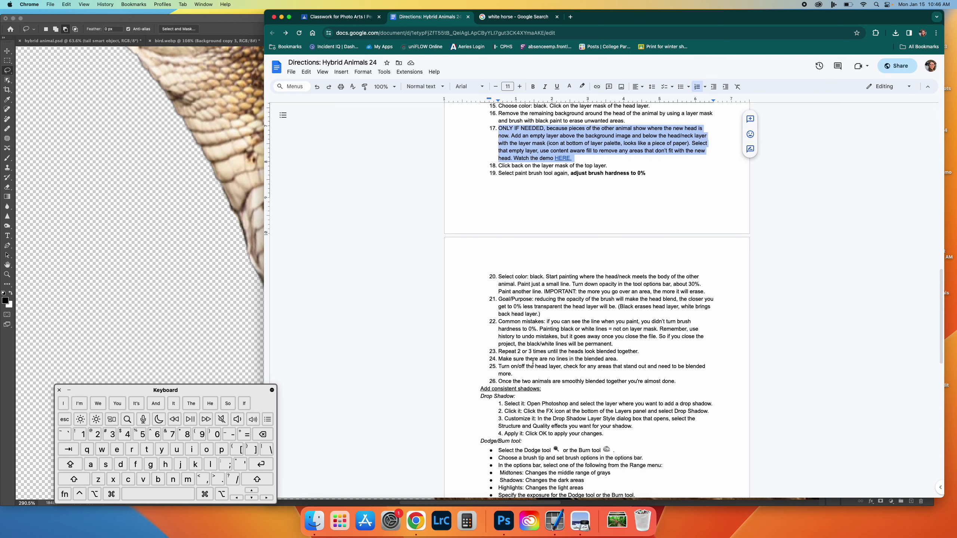
scroll(532, 363, down, 1)
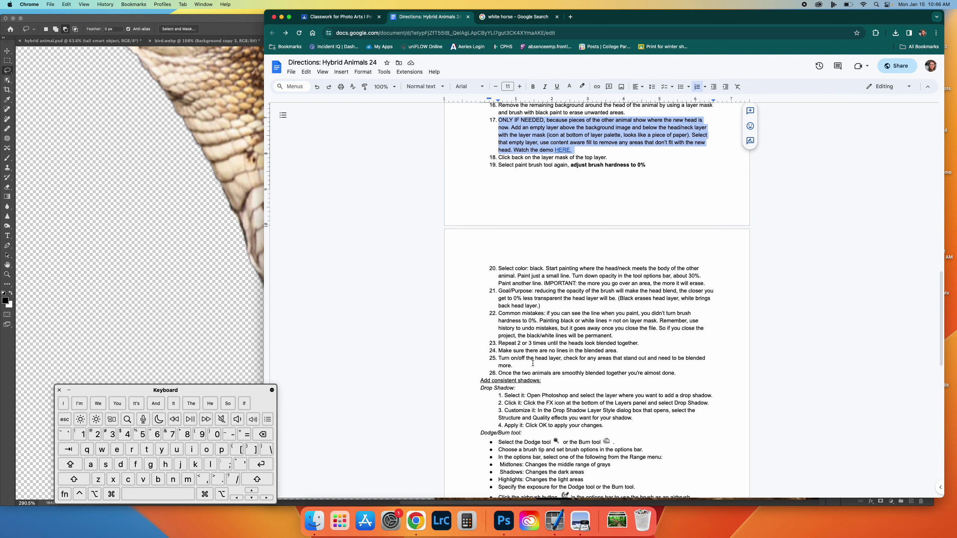
Step: Return to Photoshop and compare the falcon composite with and without the crocodile head layer to check the blend
click(136, 330)
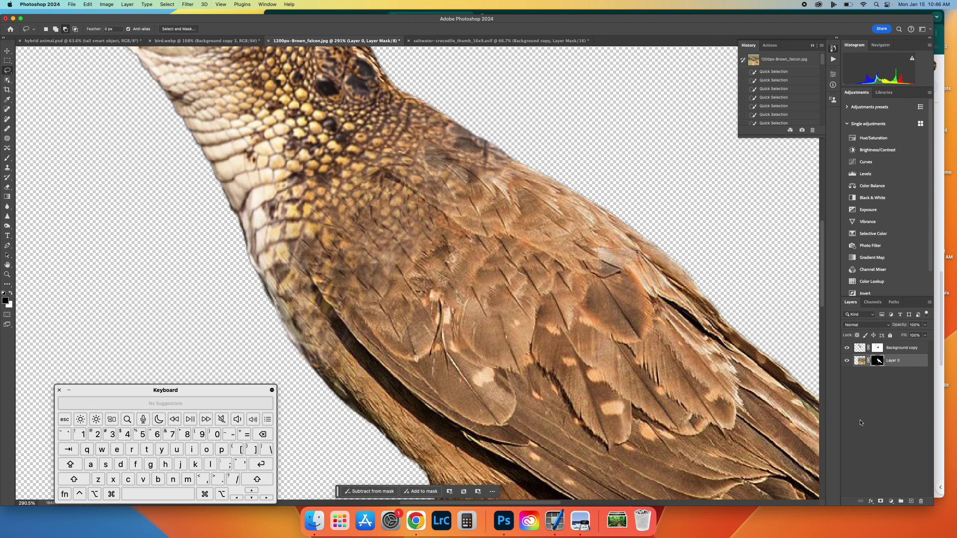
click(847, 347)
click(846, 346)
click(847, 347)
click(847, 347)
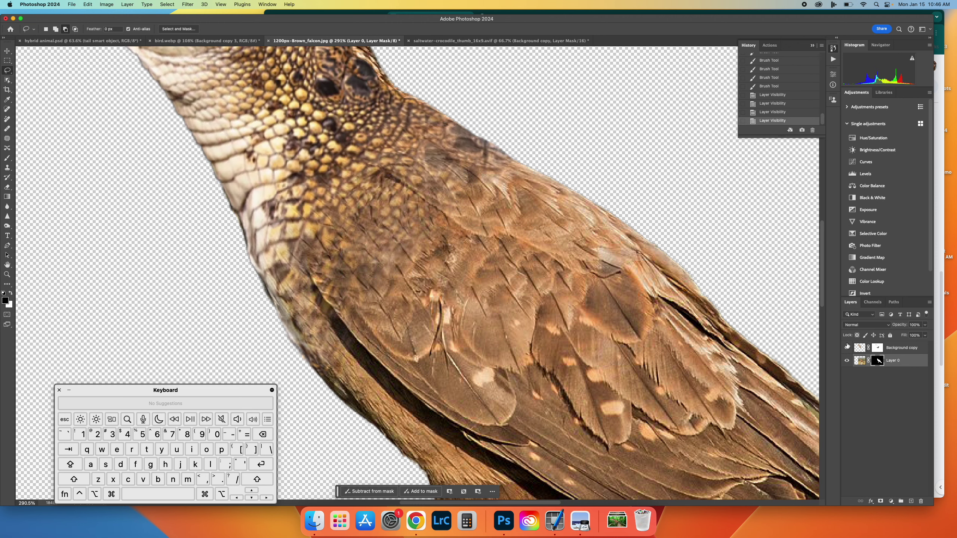
click(847, 347)
click(847, 347)
scroll(391, 326, up, 5)
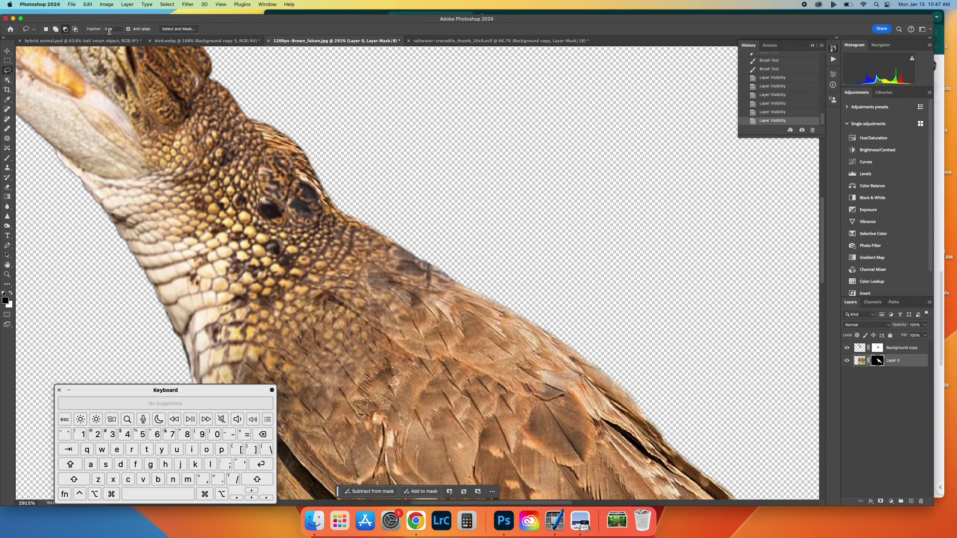
Step: Close the saltwater crocodile image without saving, and open wings.jpeg from the Hybrid Animal folder
click(408, 40)
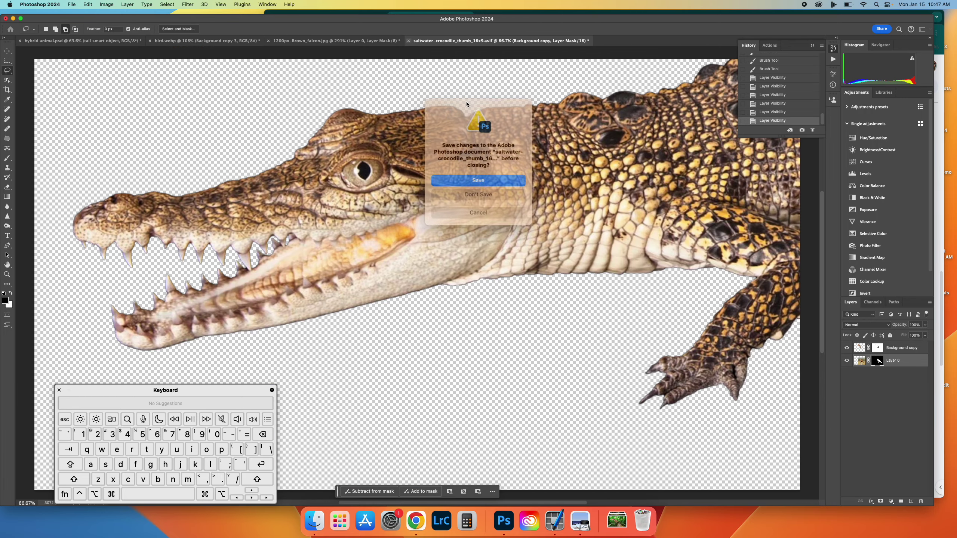
click(488, 192)
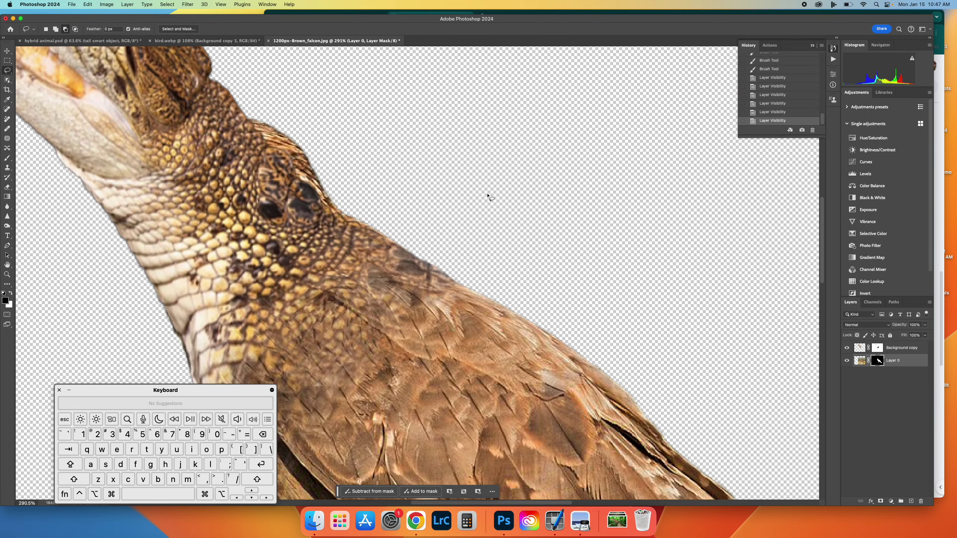
click(71, 4)
click(86, 23)
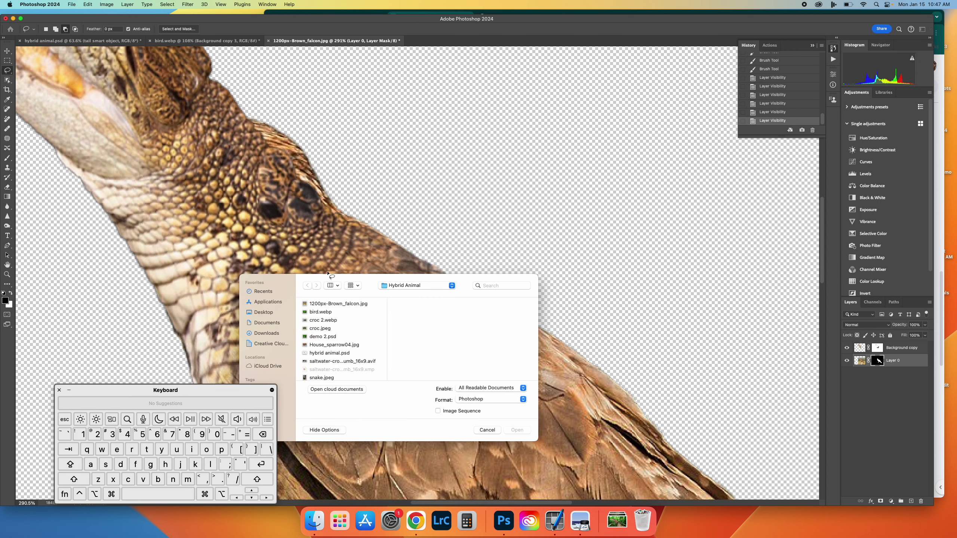
scroll(321, 350, down, 3)
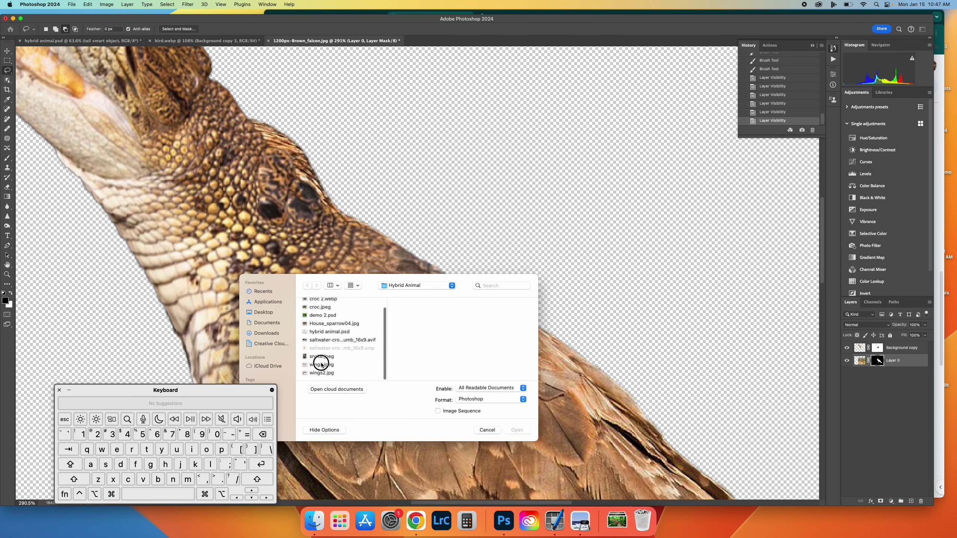
click(322, 365)
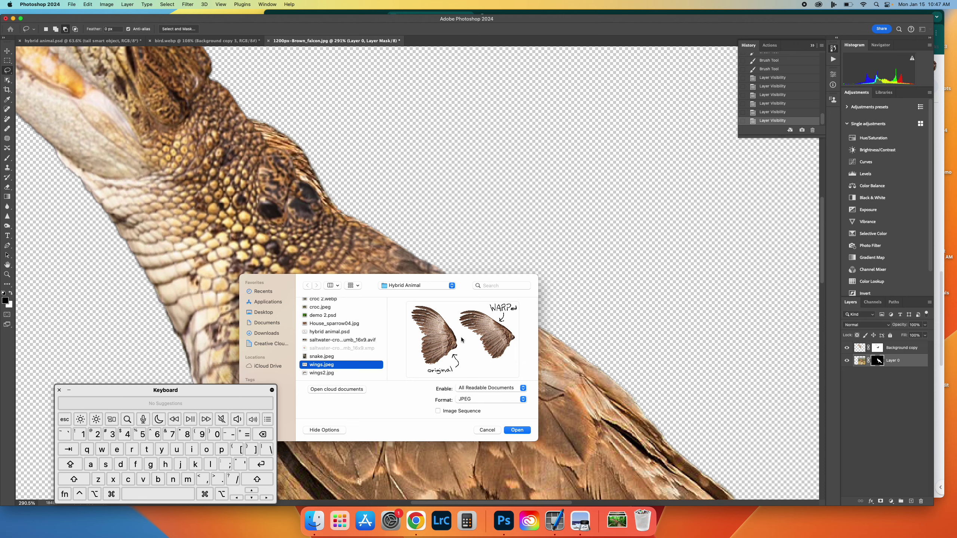
click(523, 433)
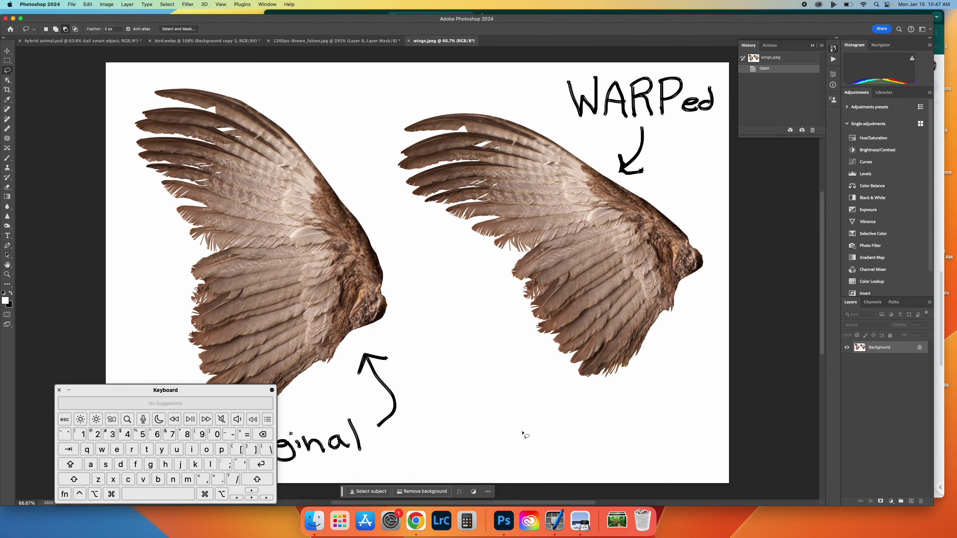
Step: Select the original, unwarped wing with the Object Selection tool and isolate it with a layer mask
click(7, 80)
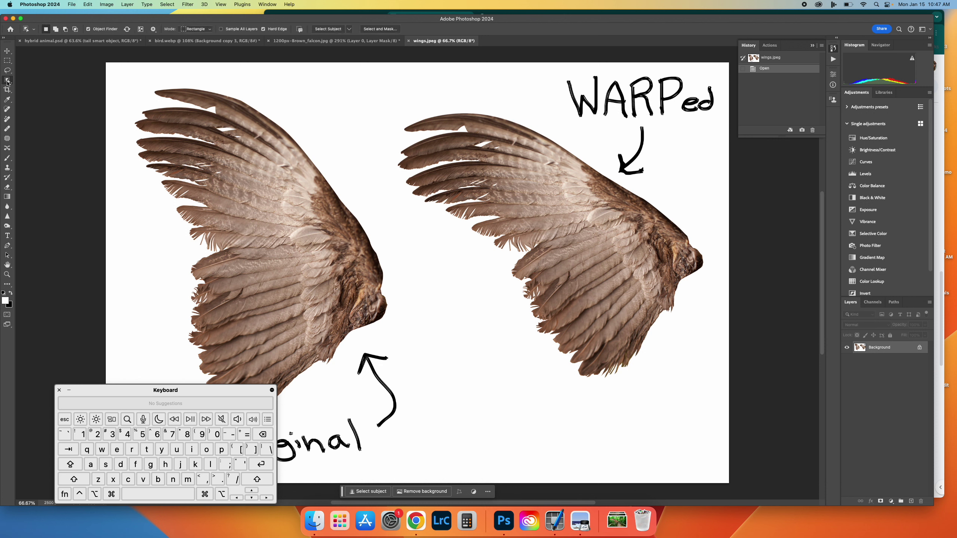
click(310, 235)
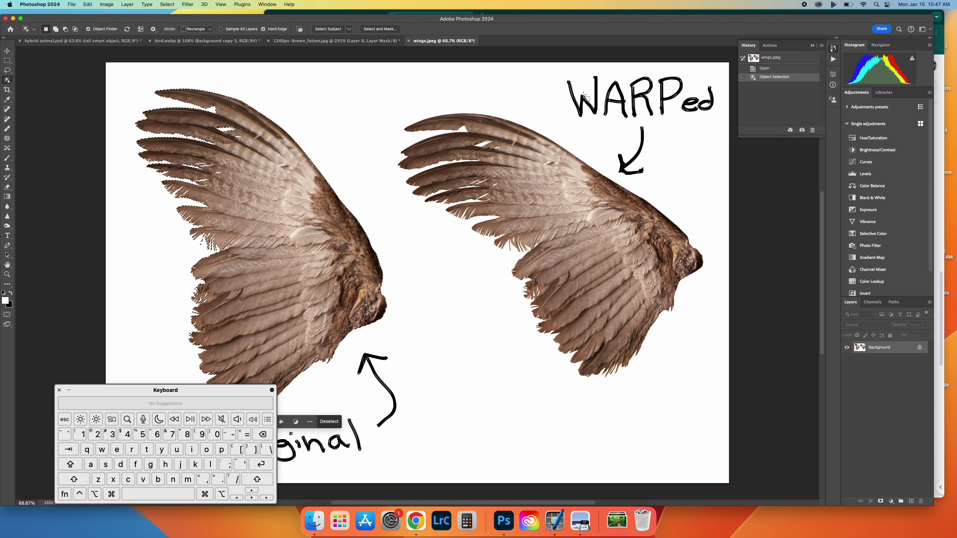
click(880, 501)
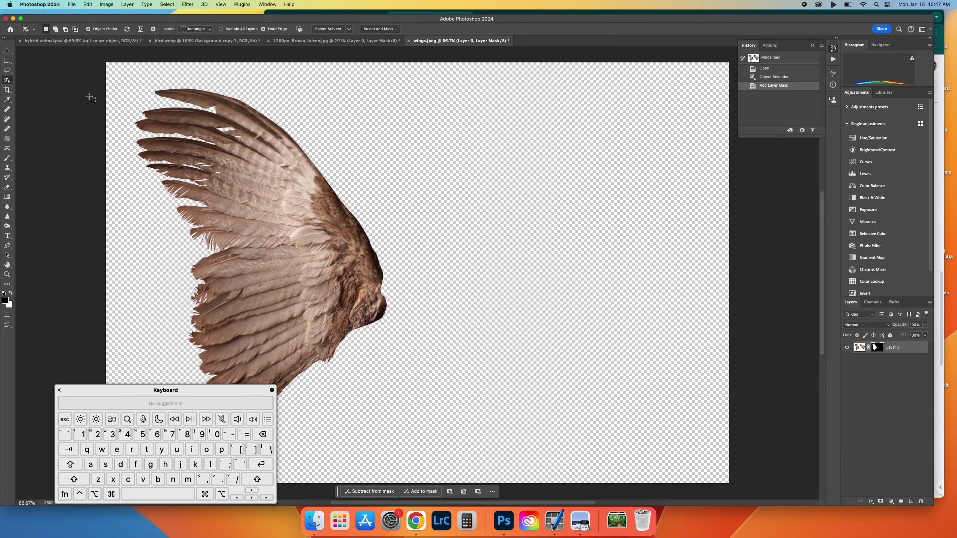
Step: Copy the masked wing layer into the 1200px-Brown_falcon.jpg document and position it over the falcon's body
click(7, 50)
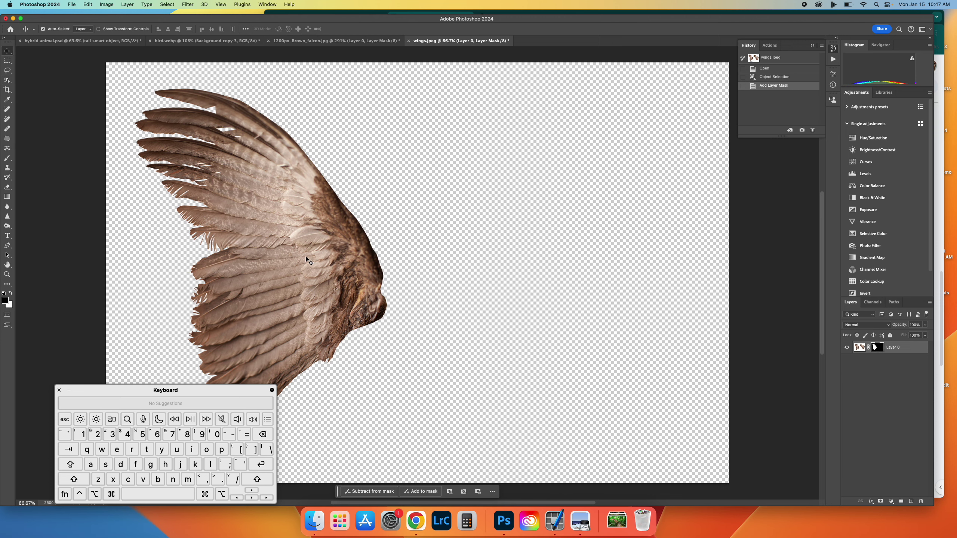
drag(308, 262, 412, 268)
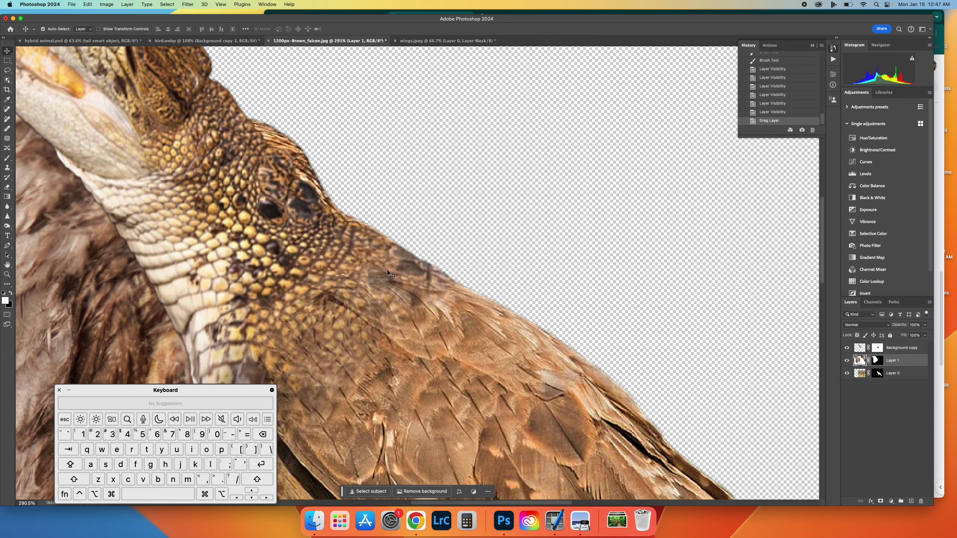
key(super+0)
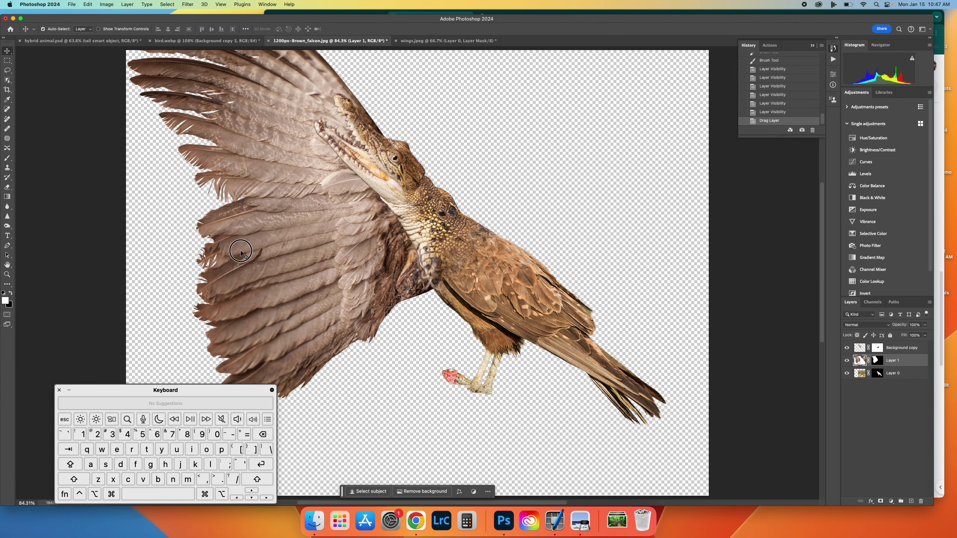
drag(240, 252, 472, 289)
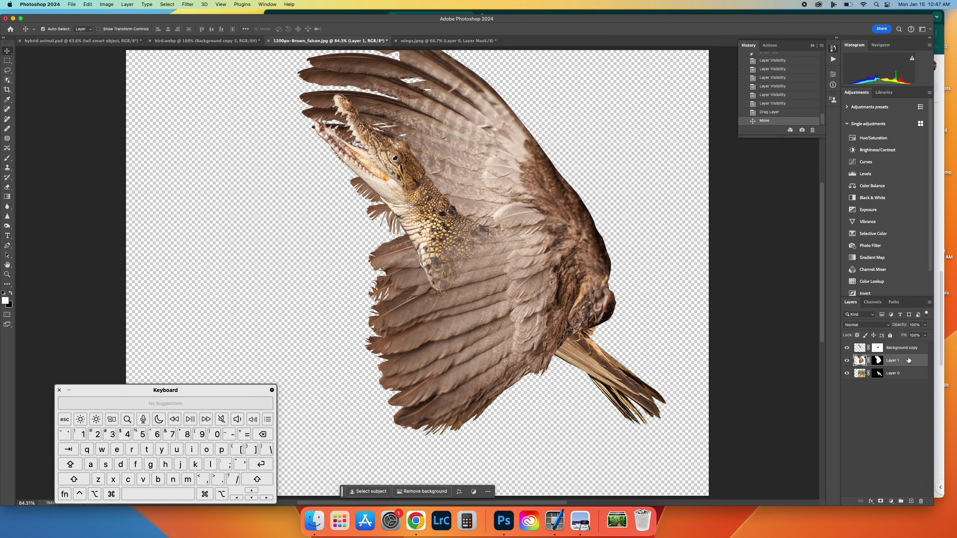
Step: Move the wing layer above the crocodile head layer, shift it toward the falcon's shoulder, and flip it horizontally
drag(908, 359, 904, 345)
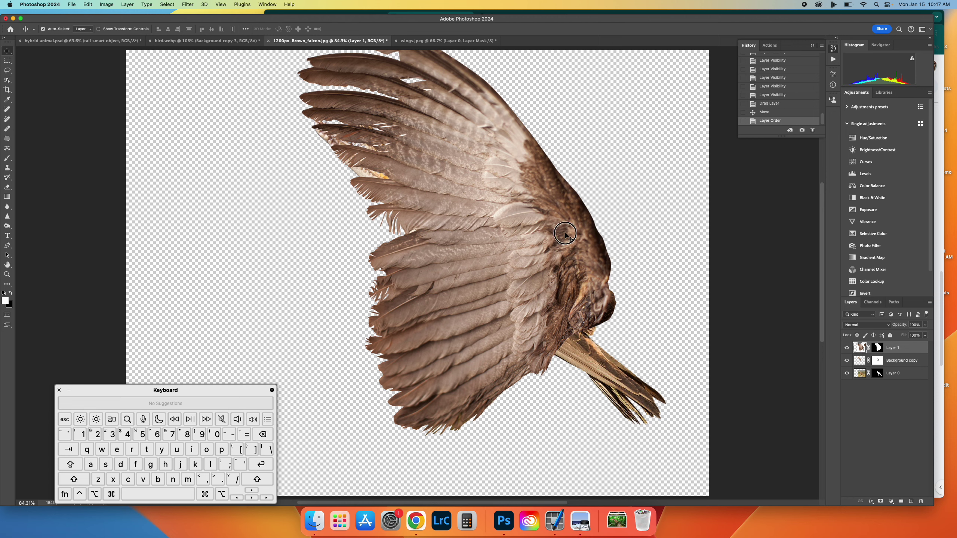
drag(565, 235, 476, 264)
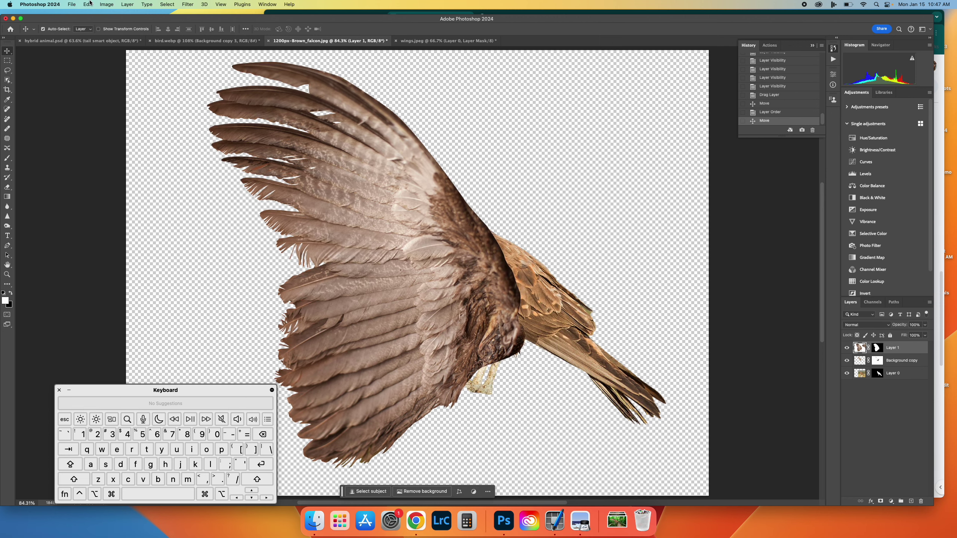
click(89, 4)
mouse_move(151, 176)
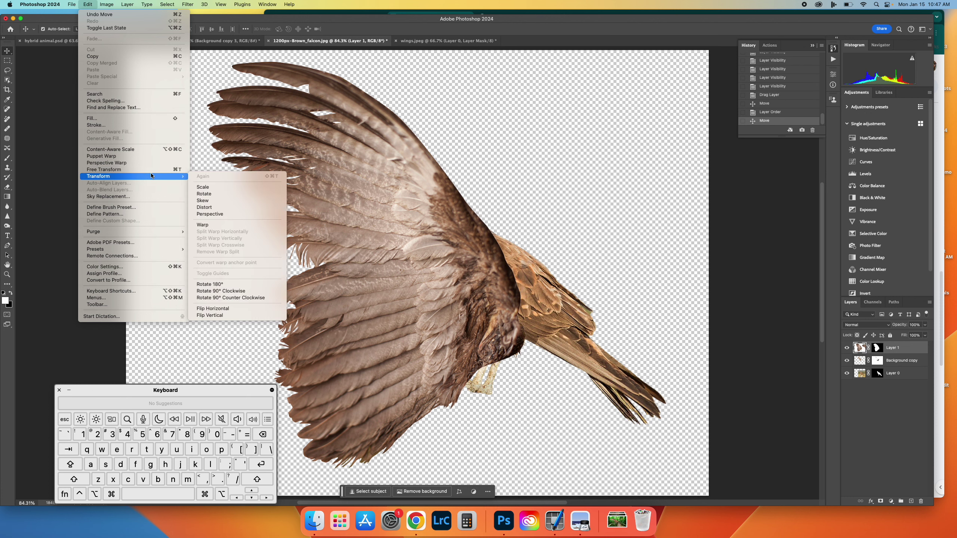
click(242, 310)
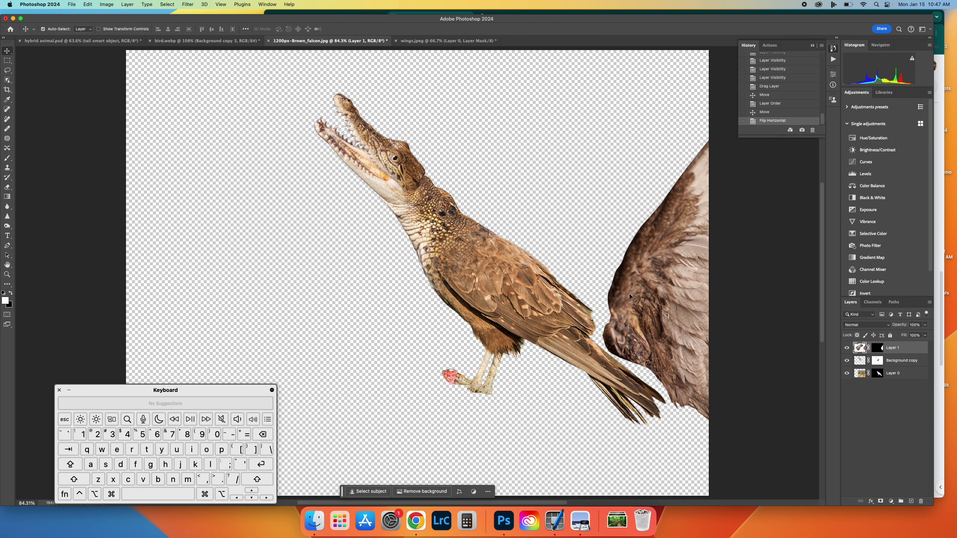
Step: Move the wing over the falcon's body, scale it down to about 35.6% with Free Transform, and place it above the bird's back
drag(631, 298, 383, 278)
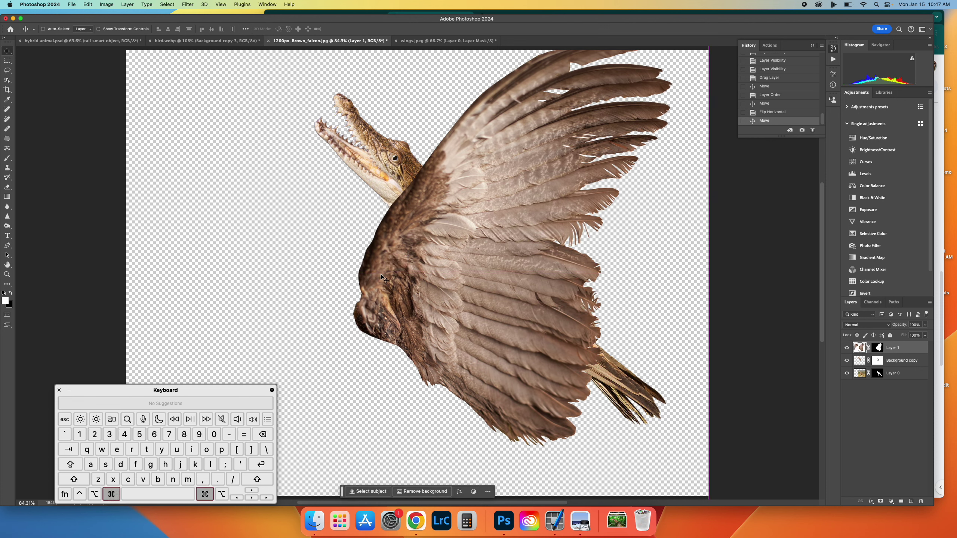
key(super+t)
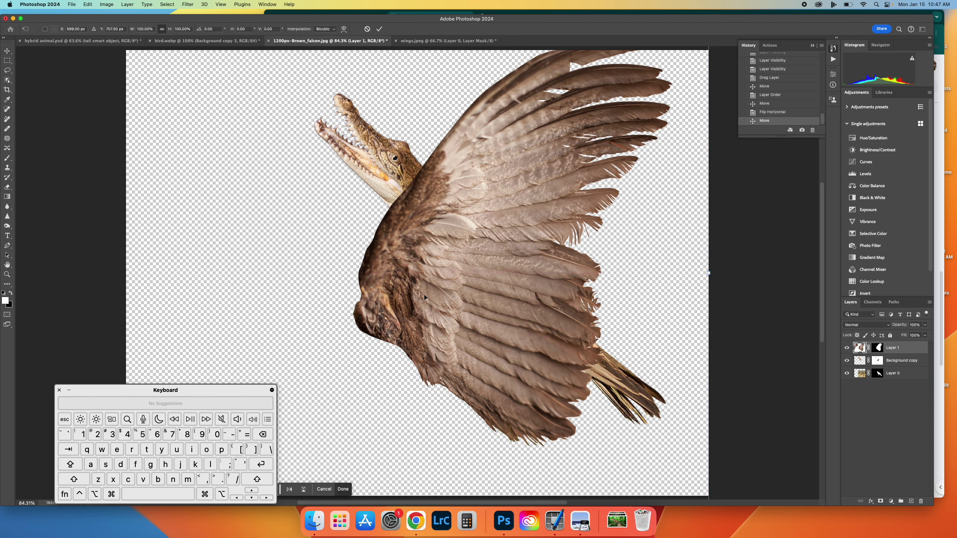
key(super)
drag(424, 298, 326, 361)
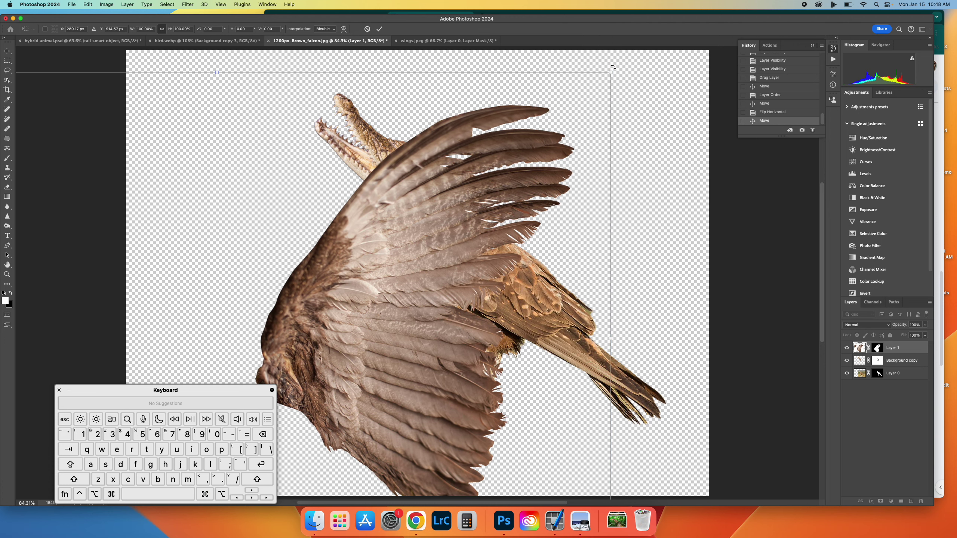
drag(609, 72, 417, 235)
drag(338, 376, 519, 233)
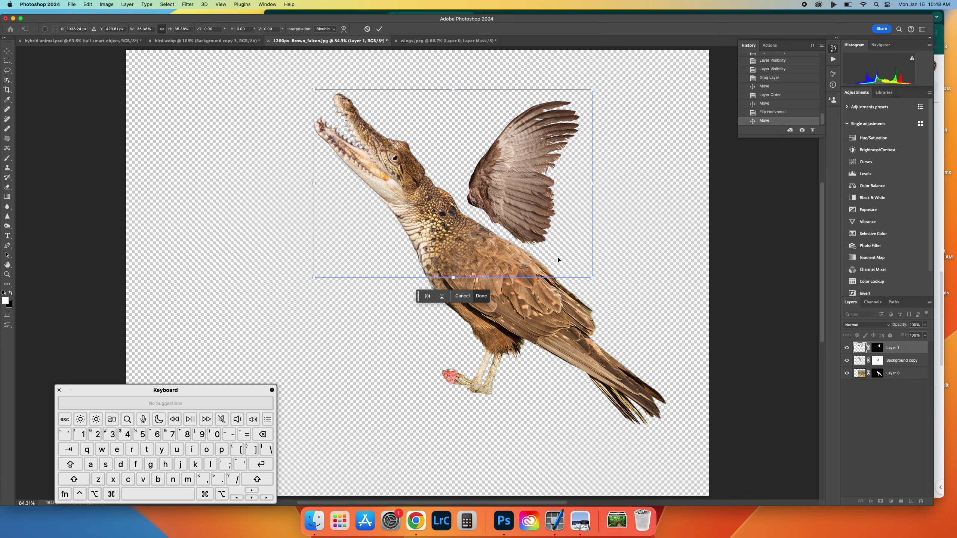
Step: Rotate the wing to about -35.5°, scale it to about 41.2%, and seat its base on the falcon's shoulder
drag(594, 282, 633, 177)
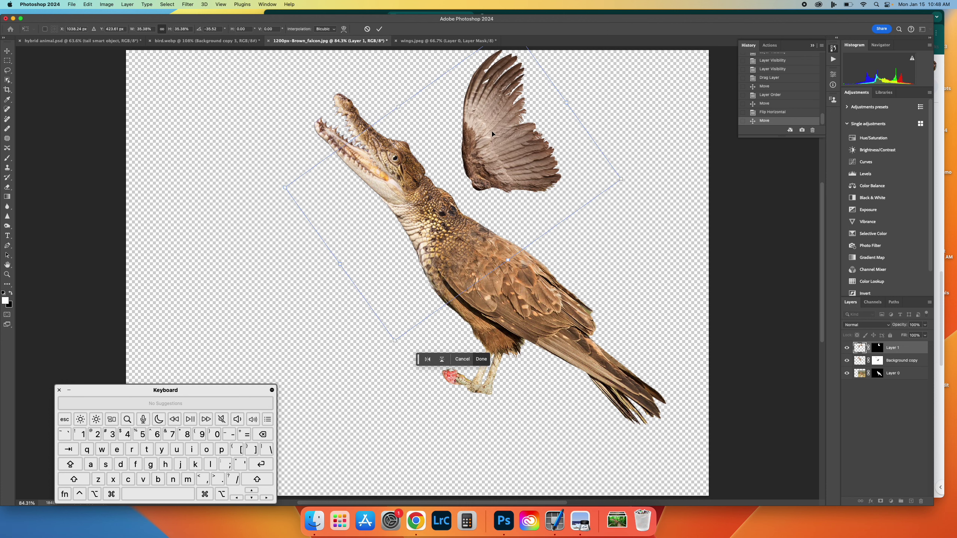
drag(484, 126, 494, 187)
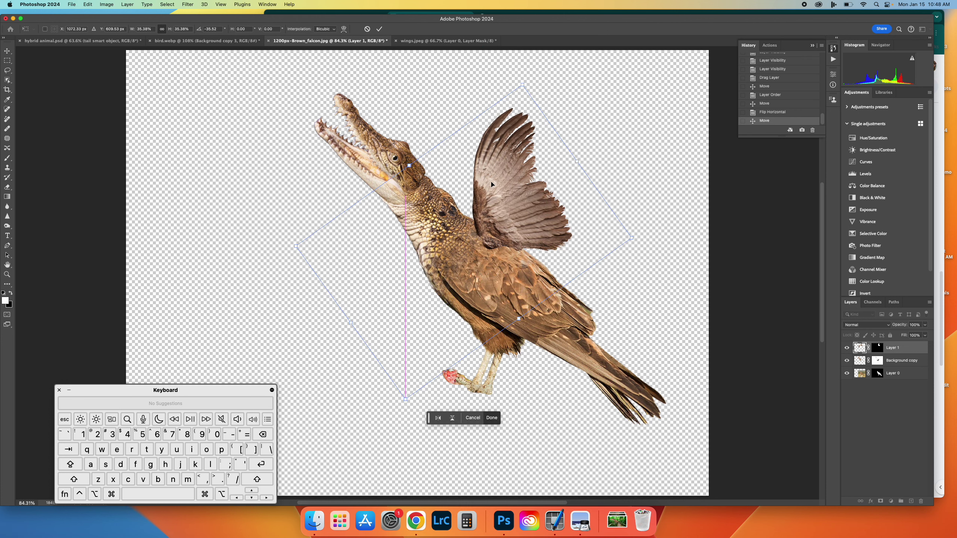
drag(523, 84, 538, 53)
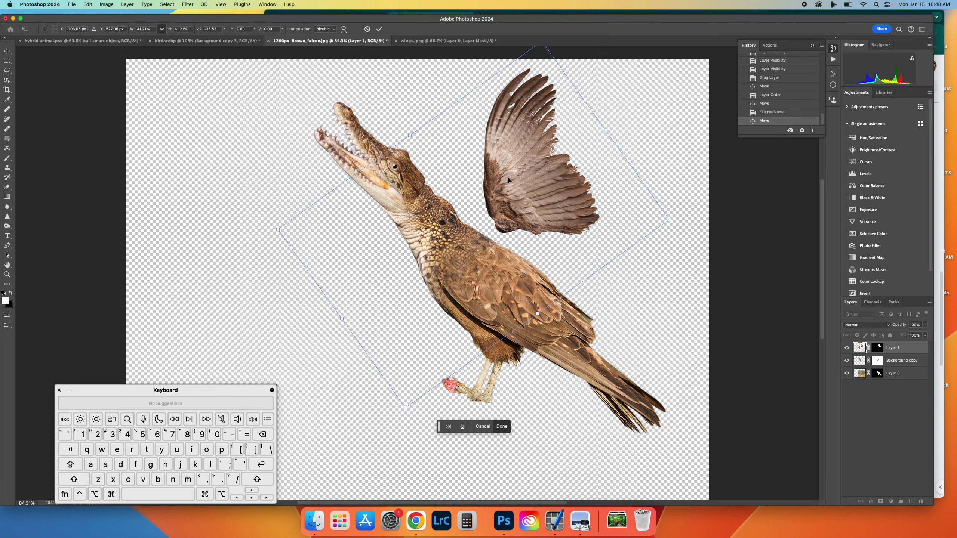
drag(505, 187, 488, 217)
key(Return)
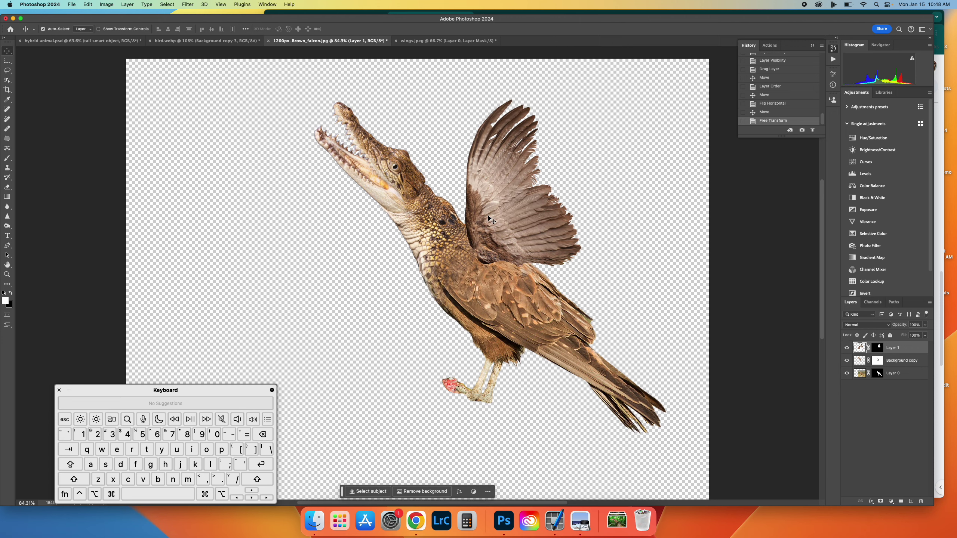
Step: Warp the wing so its base extends down over the falcon's shoulder and its rear feathers spread outward
scroll(473, 240, up, 10)
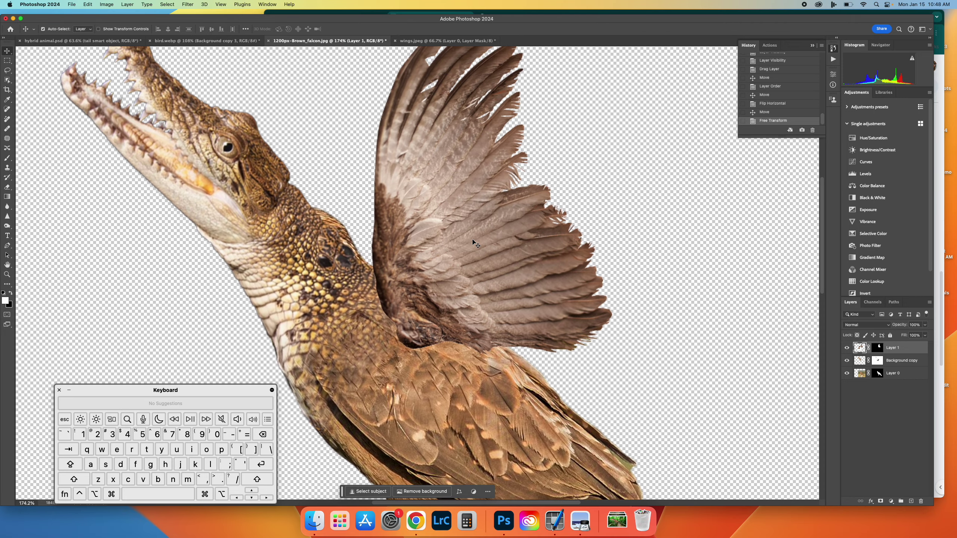
click(87, 3)
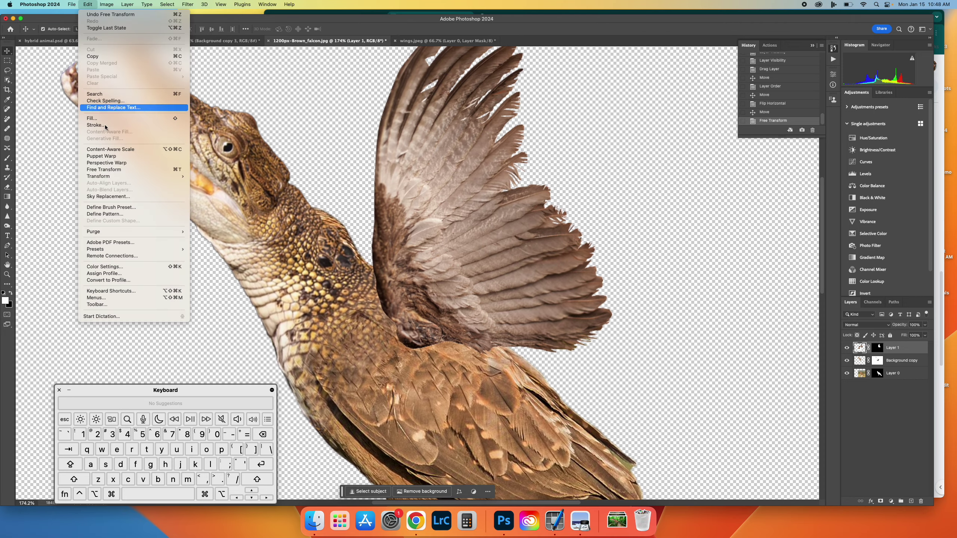
mouse_move(134, 175)
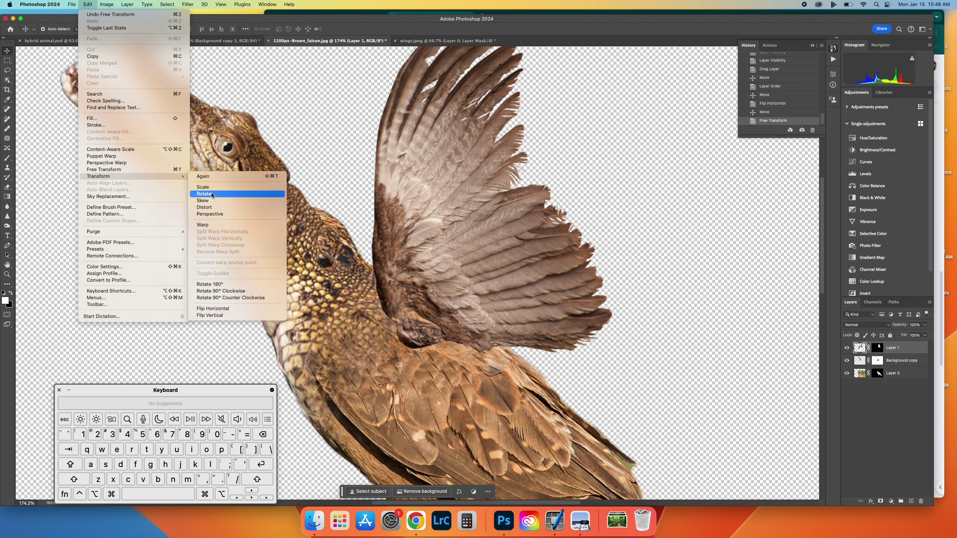
click(218, 226)
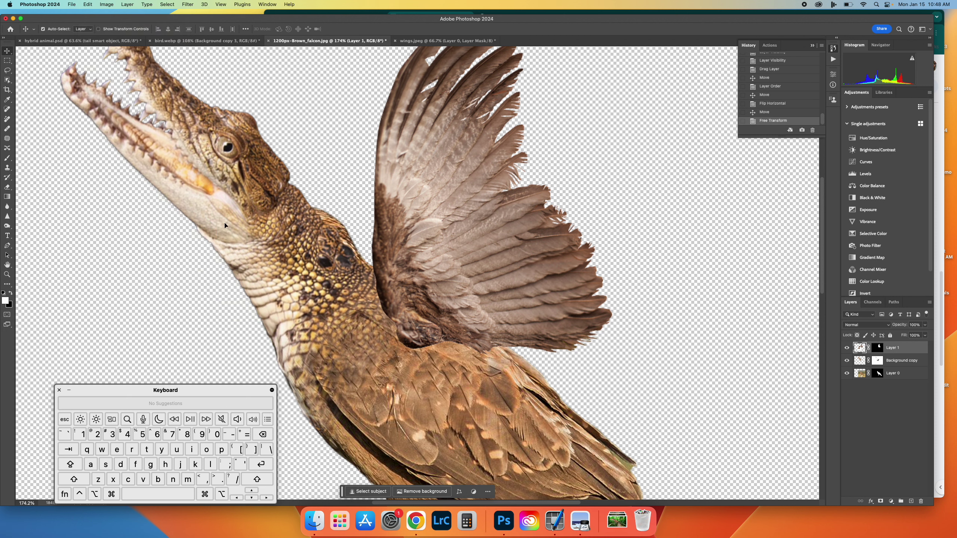
drag(487, 205, 479, 217)
drag(416, 316, 410, 320)
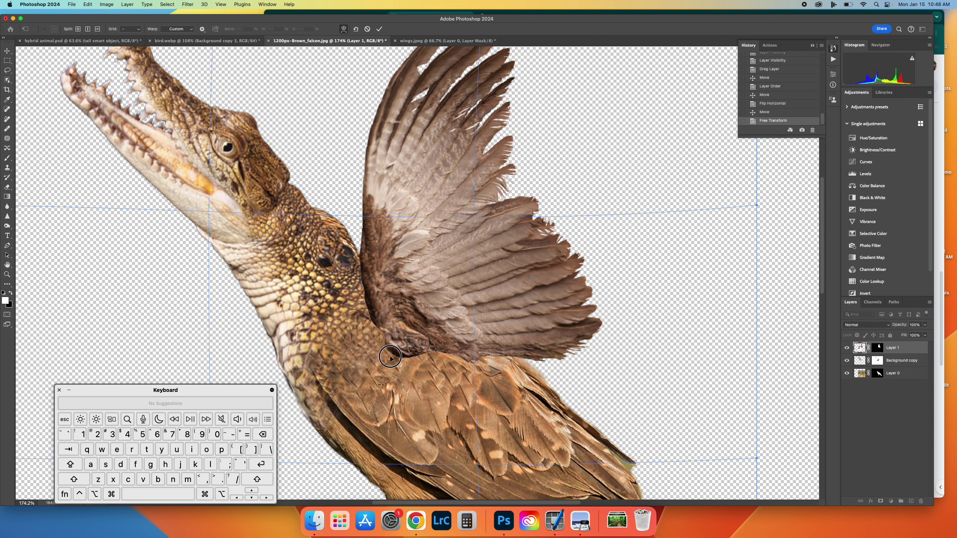
drag(481, 464, 458, 505)
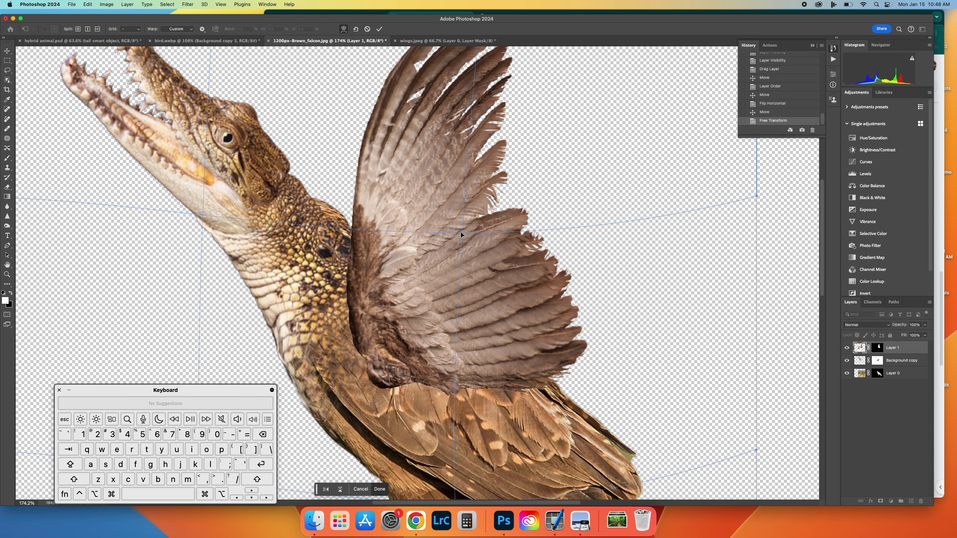
mouse_move(460, 232)
mouse_down()
mouse_move(442, 237)
mouse_move(455, 232)
mouse_up()
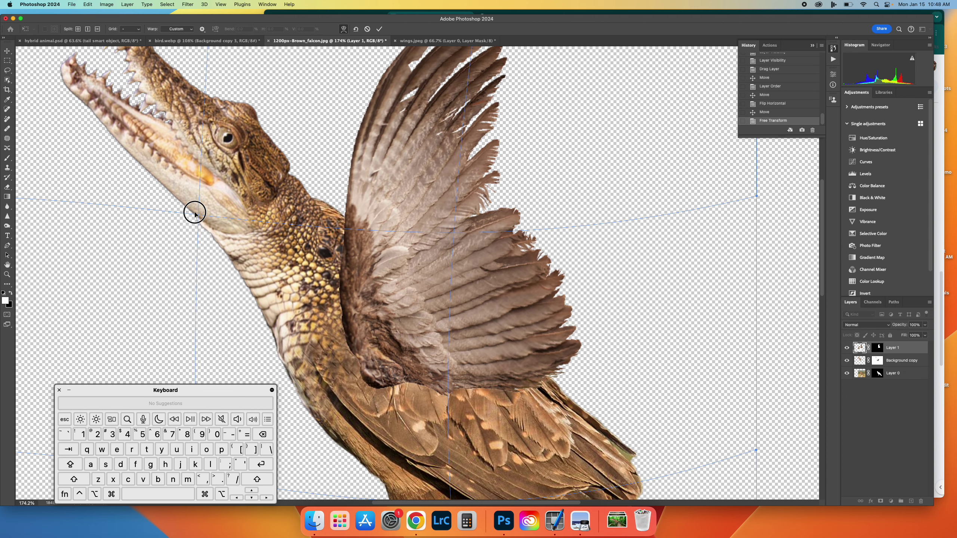
mouse_move(195, 213)
mouse_down()
mouse_move(160, 216)
mouse_move(194, 222)
mouse_up()
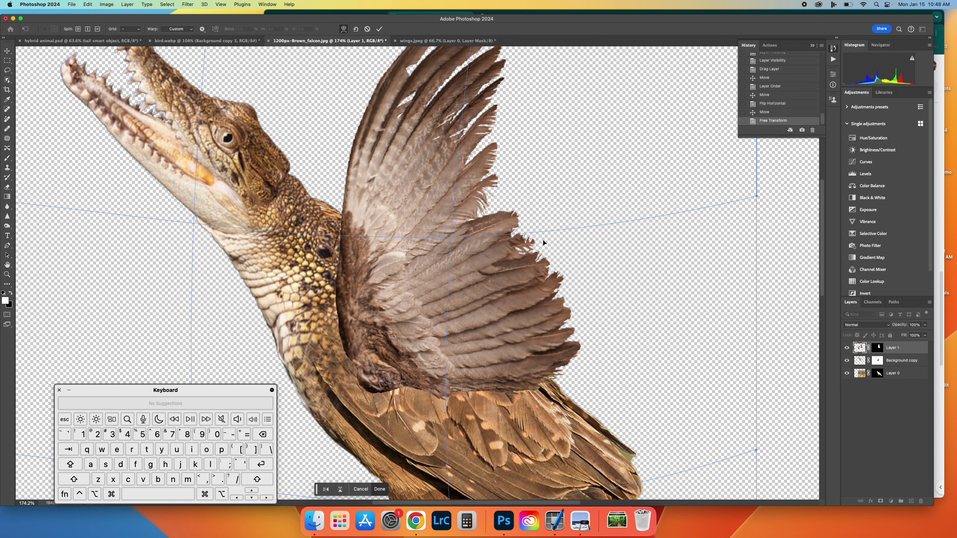
drag(755, 195, 789, 168)
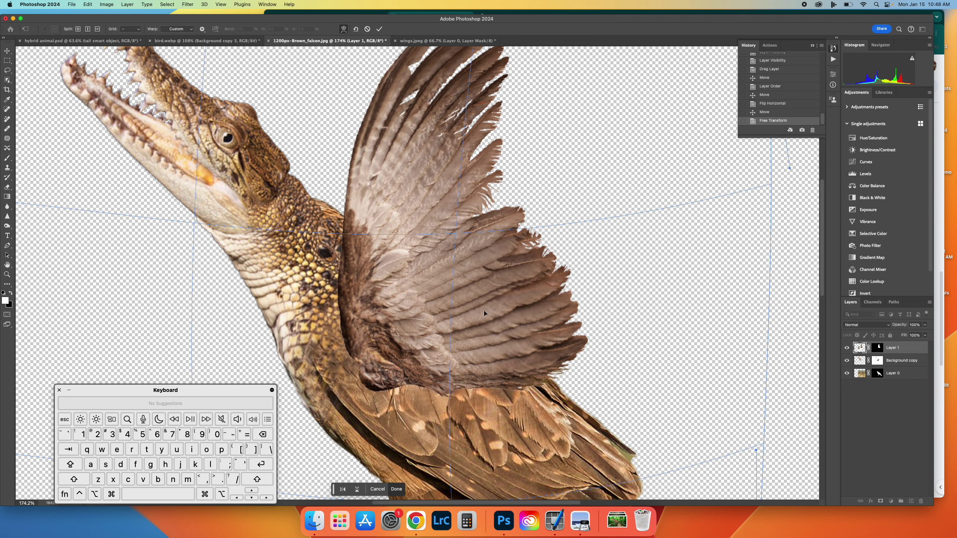
drag(478, 319, 404, 284)
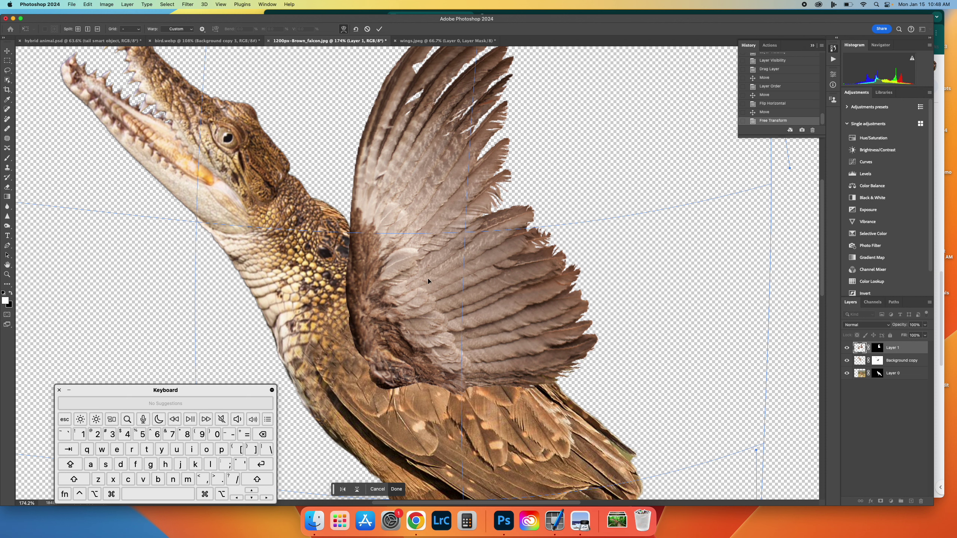
key(Return)
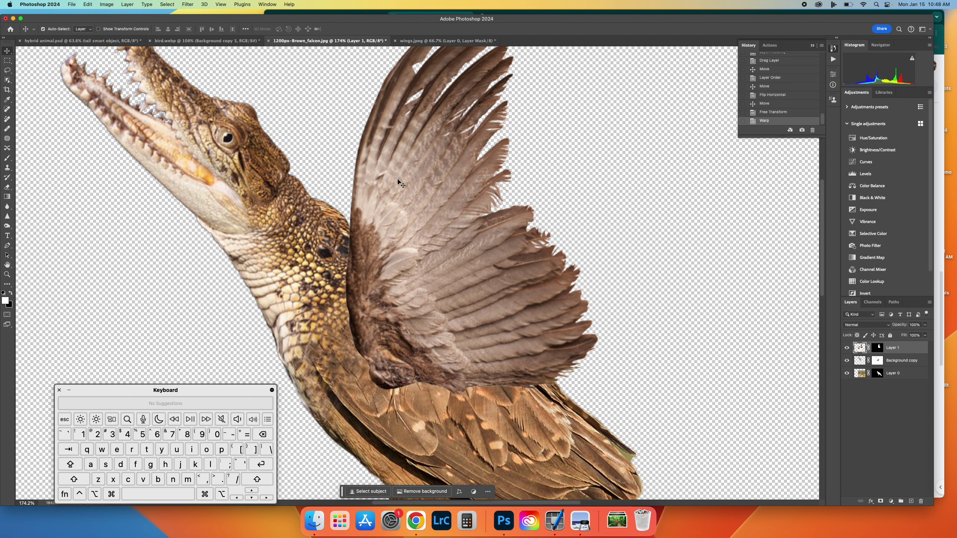
Step: Paint black on the wing's layer mask with a 0% hardness brush along its front edge and base to blend it into the body
click(877, 348)
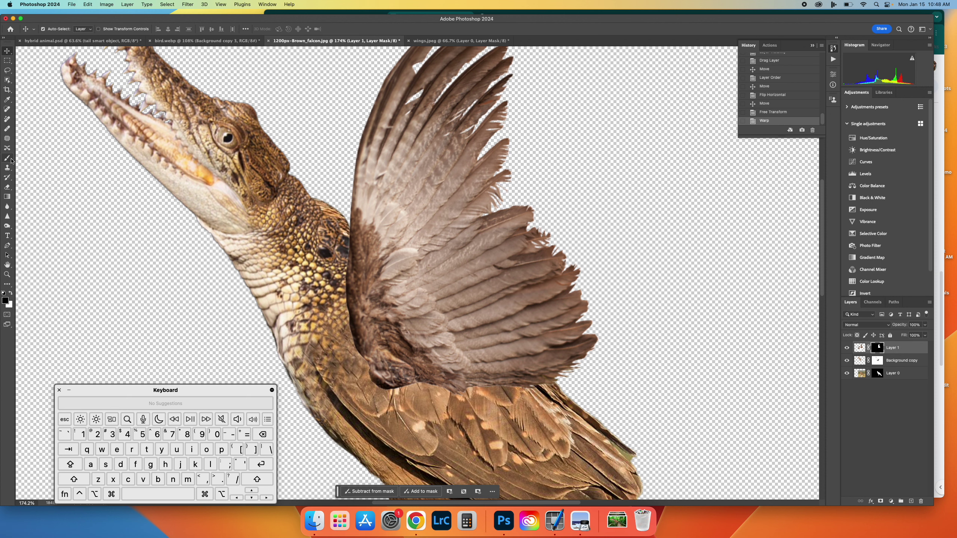
click(10, 160)
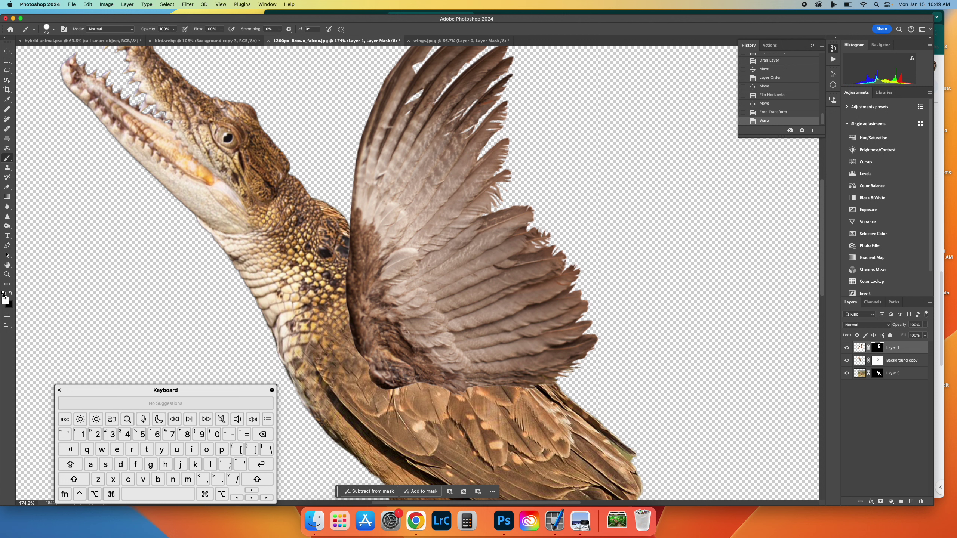
key(x)
key(x)
click(47, 28)
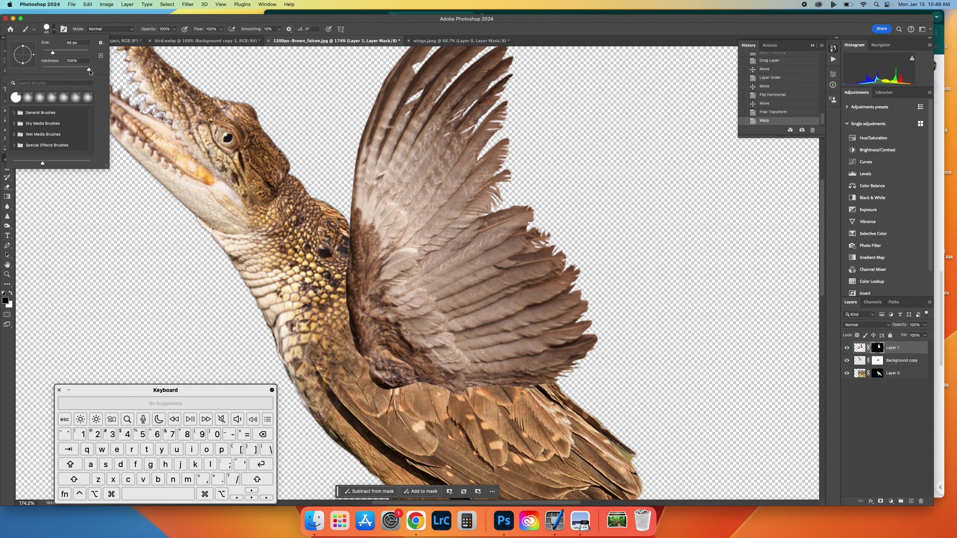
drag(90, 72, 40, 71)
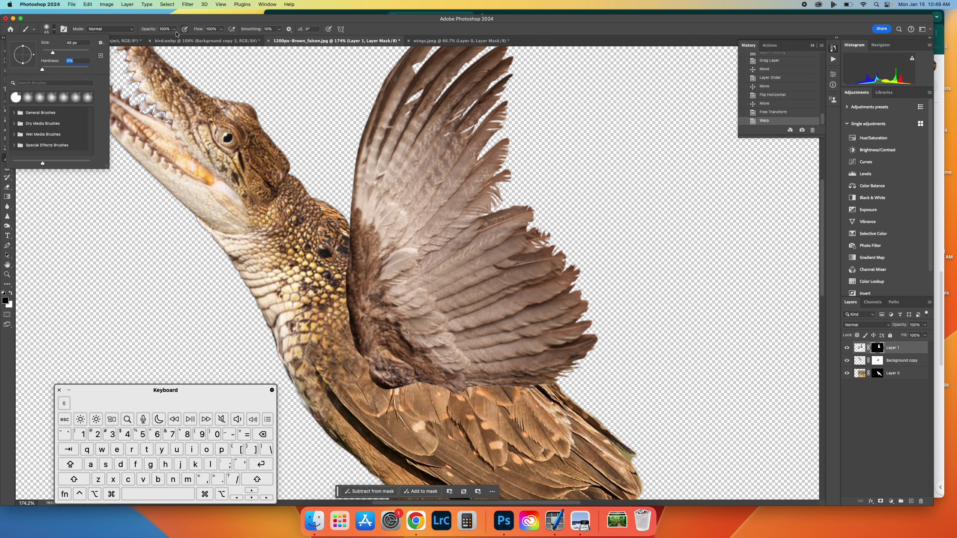
click(342, 245)
drag(342, 245, 335, 278)
mouse_move(349, 319)
mouse_down()
mouse_move(380, 388)
mouse_move(546, 396)
mouse_up()
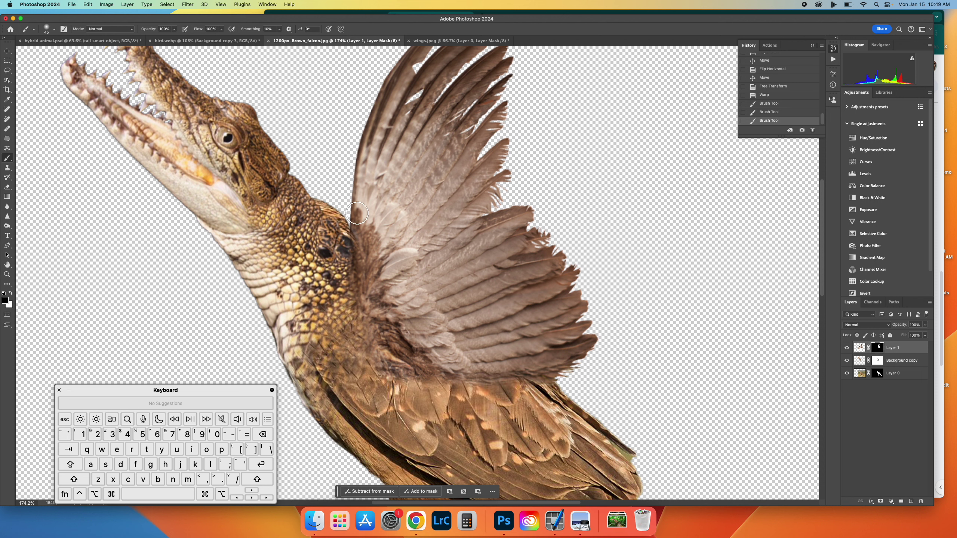
key(x)
drag(357, 214, 362, 234)
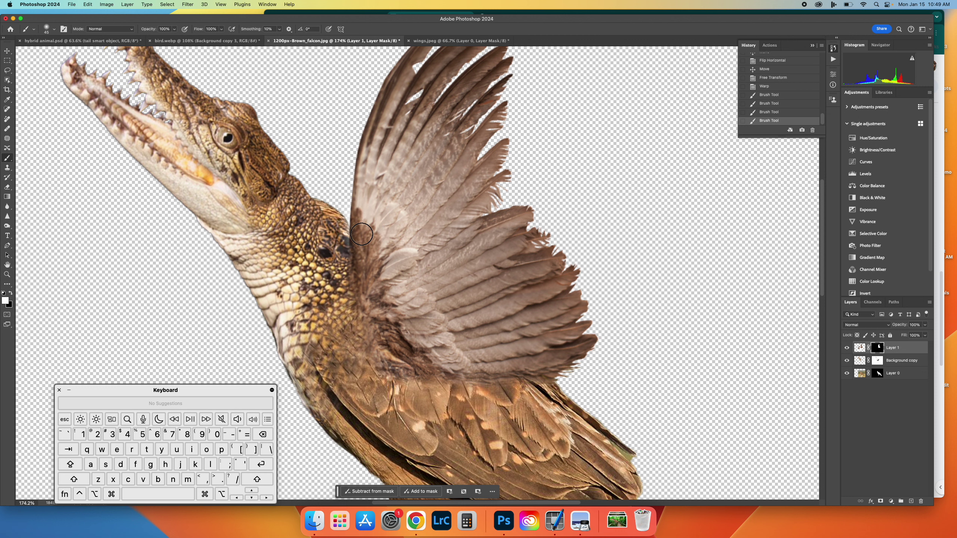
key(x)
click(768, 111)
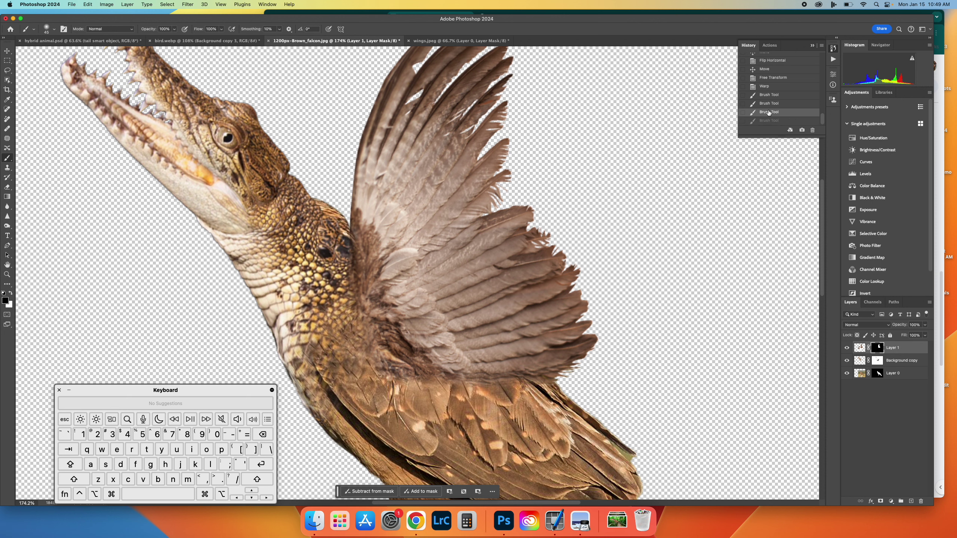
Step: Soften the wing's front edge and base further on its mask, lowering the brush opacity to 85%
mouse_move(366, 243)
mouse_down()
mouse_move(374, 224)
mouse_move(363, 231)
mouse_move(353, 219)
mouse_move(359, 237)
mouse_move(335, 230)
mouse_move(326, 258)
mouse_move(341, 241)
mouse_move(341, 268)
mouse_move(337, 238)
mouse_up()
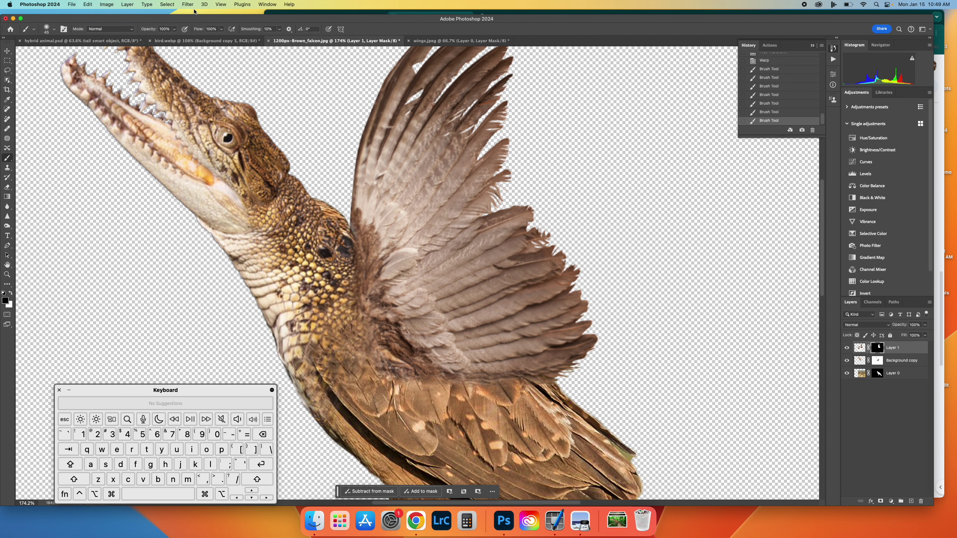
click(175, 29)
drag(174, 38, 170, 38)
mouse_move(360, 263)
mouse_down()
mouse_move(353, 306)
mouse_move(379, 357)
mouse_move(475, 385)
mouse_move(541, 389)
mouse_up()
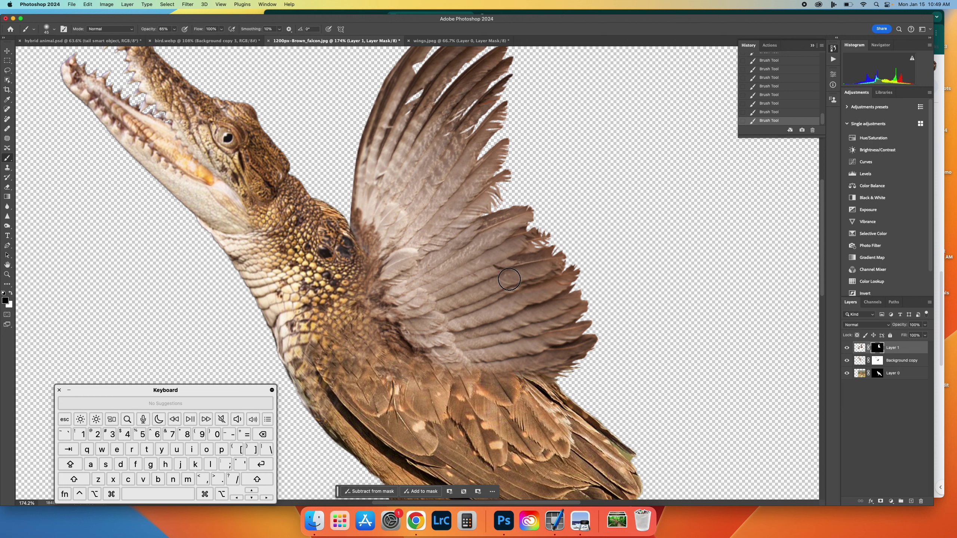
key(super+t)
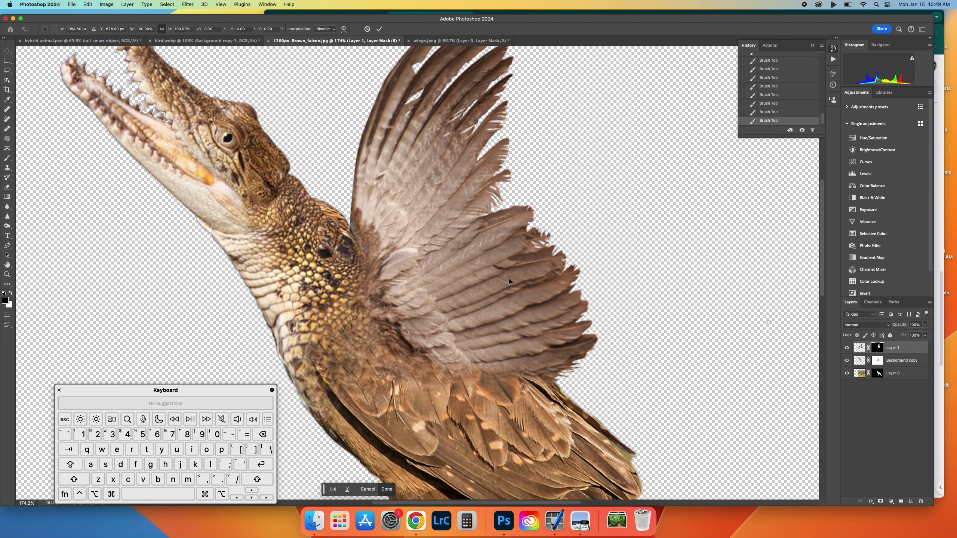
scroll(688, 430, down, 5)
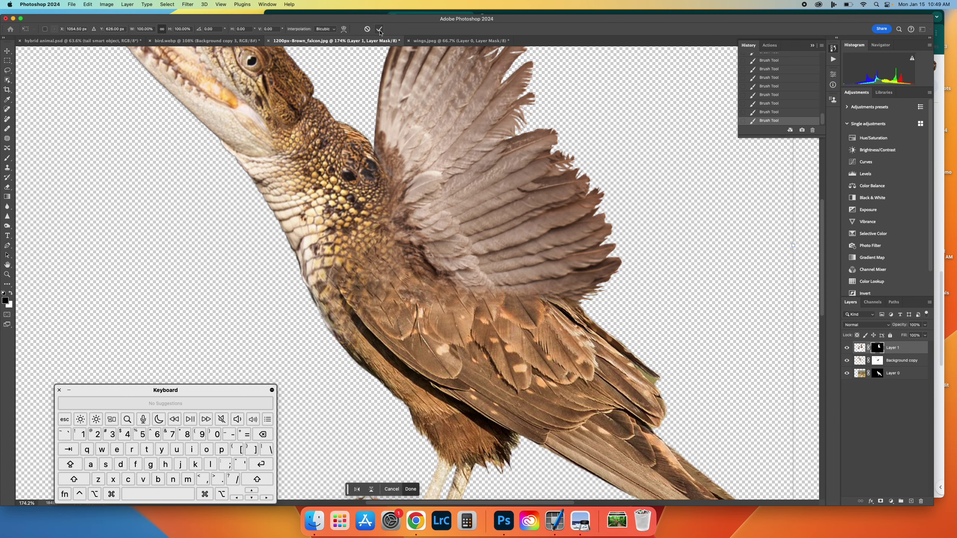
click(379, 30)
Step: Warp the wing to pull its mesh and rear feathers outward away from the body
click(89, 4)
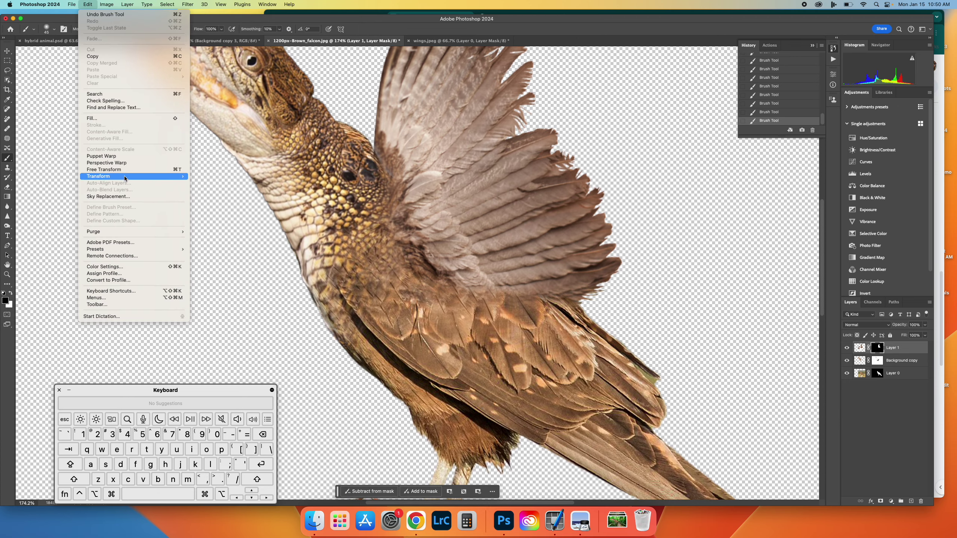
mouse_move(139, 176)
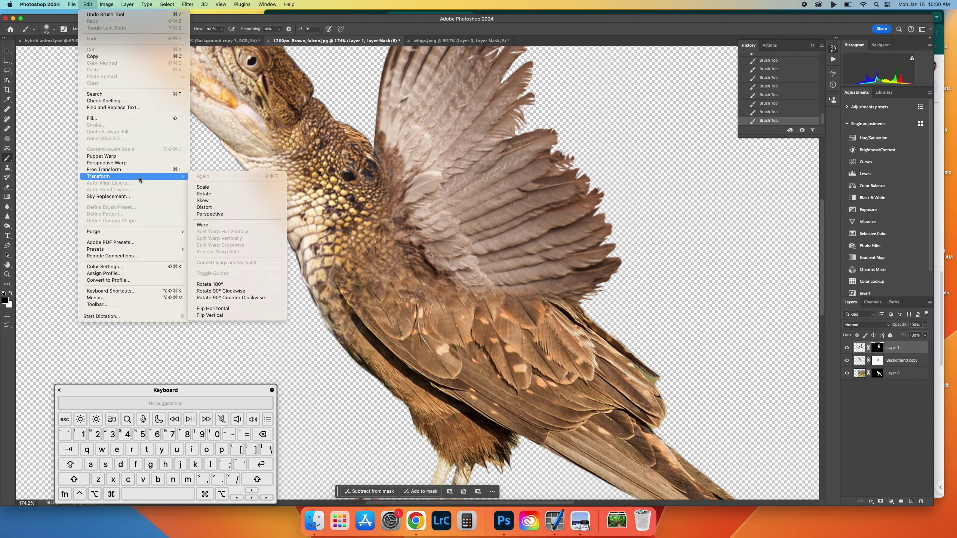
click(211, 225)
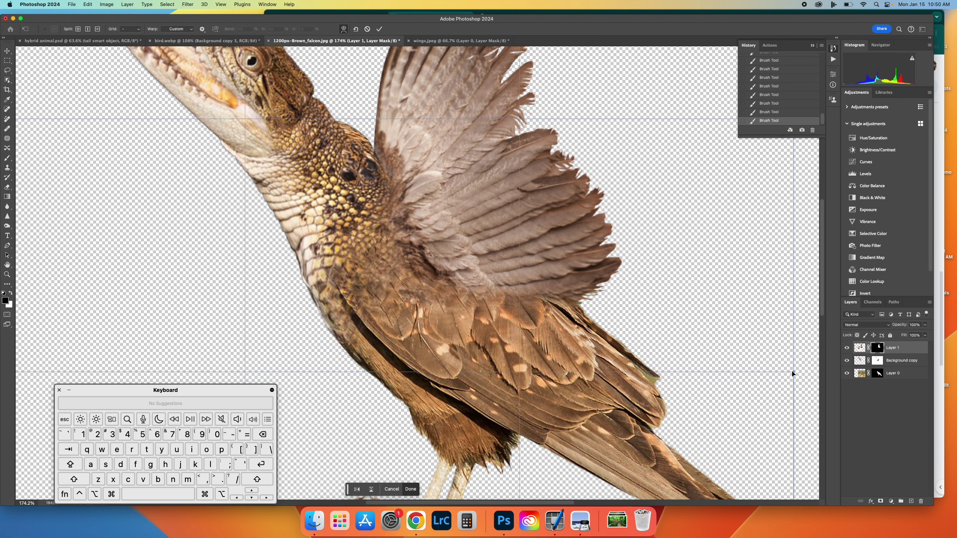
drag(793, 374, 817, 344)
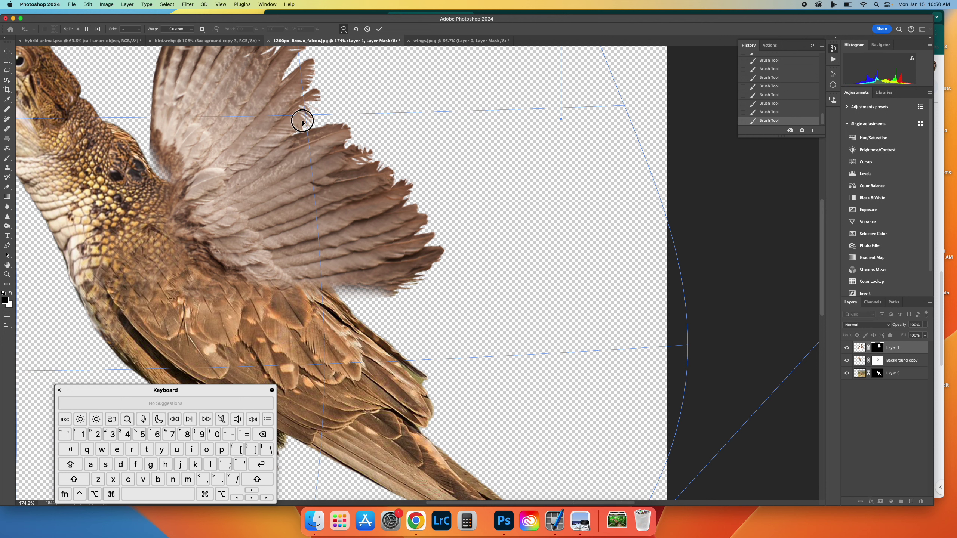
drag(301, 121, 326, 123)
scroll(313, 194, up, 5)
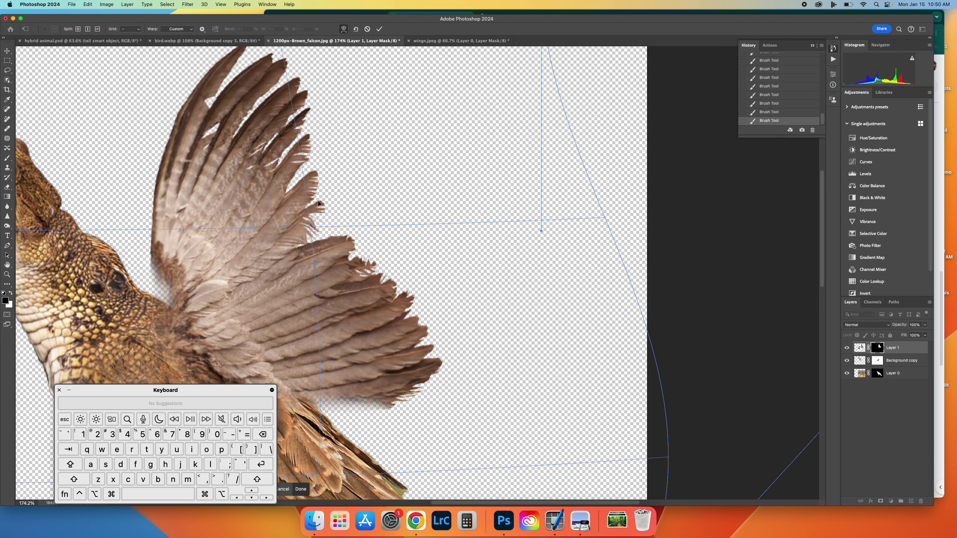
key(Return)
Step: Rotate the wing about -7° and shift it slightly down onto the falcon's shoulder
key(super+t)
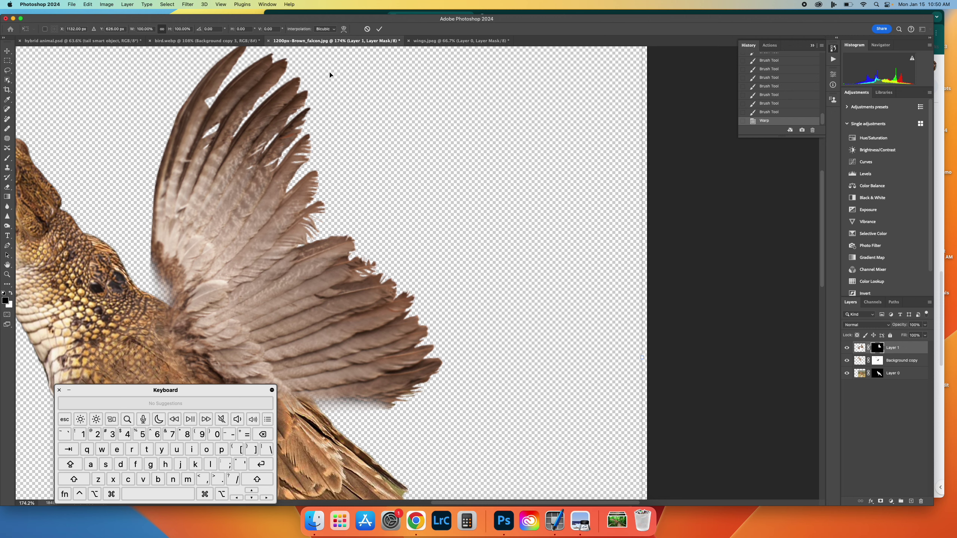
scroll(329, 74, up, 1)
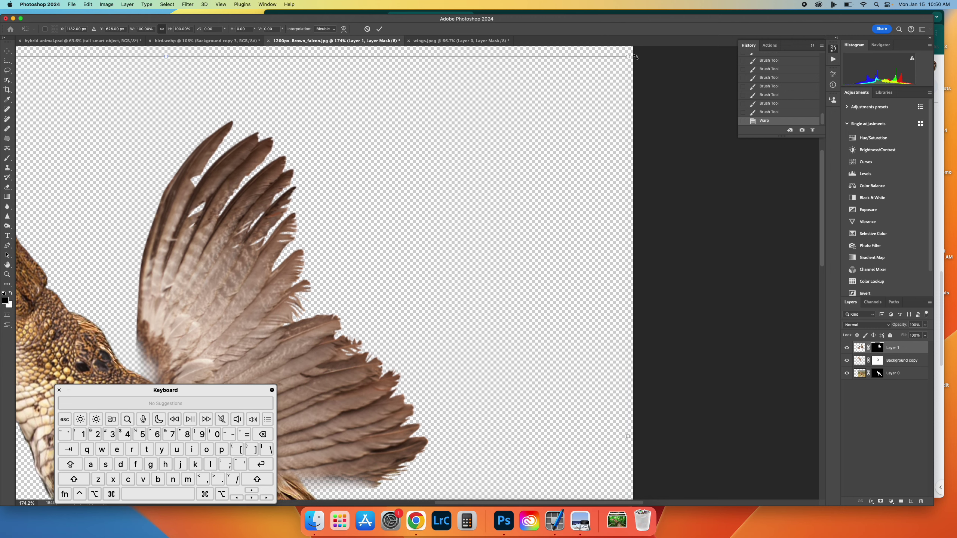
drag(635, 57, 577, 58)
scroll(405, 246, down, 5)
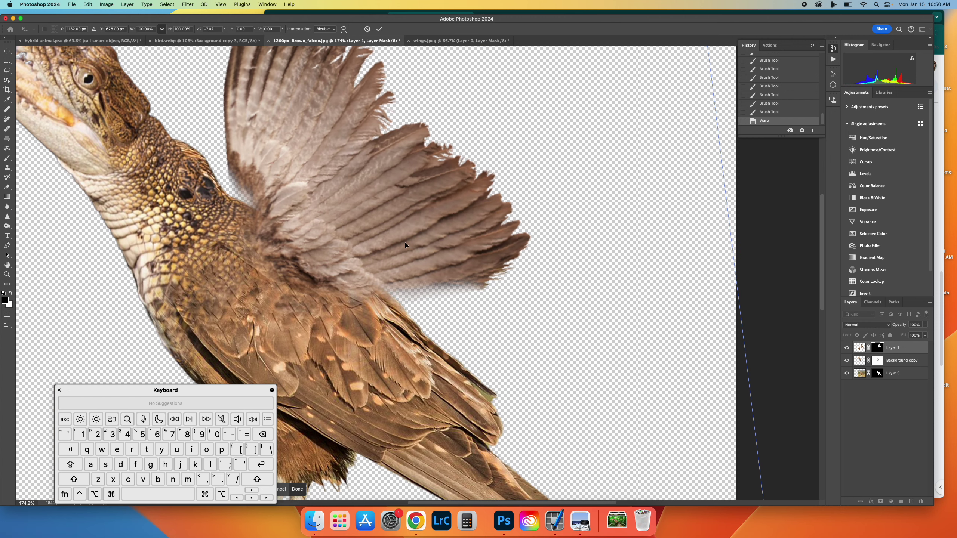
drag(294, 210, 298, 223)
key(Return)
Step: Paint white at 100% brush opacity on the wing's mask to restore the front edge of its base
key(b)
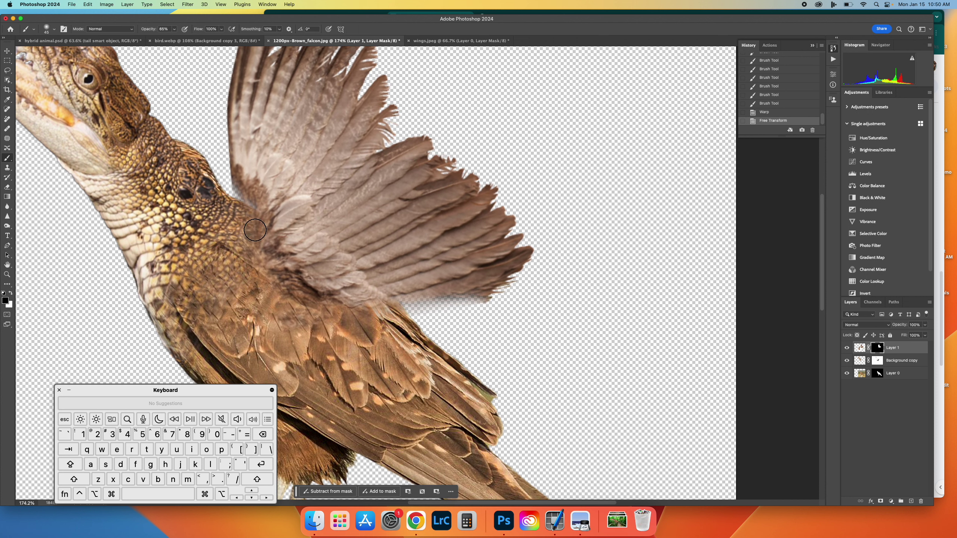
key(x)
key(0)
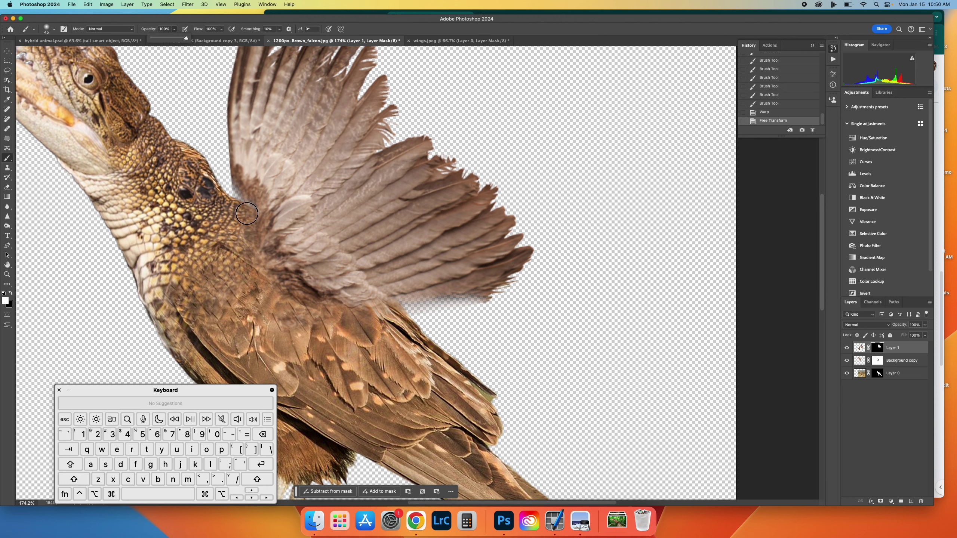
drag(245, 192, 283, 270)
Step: Paint black on the wing's mask along its base with a 0% hardness brush at 48% opacity
key(x)
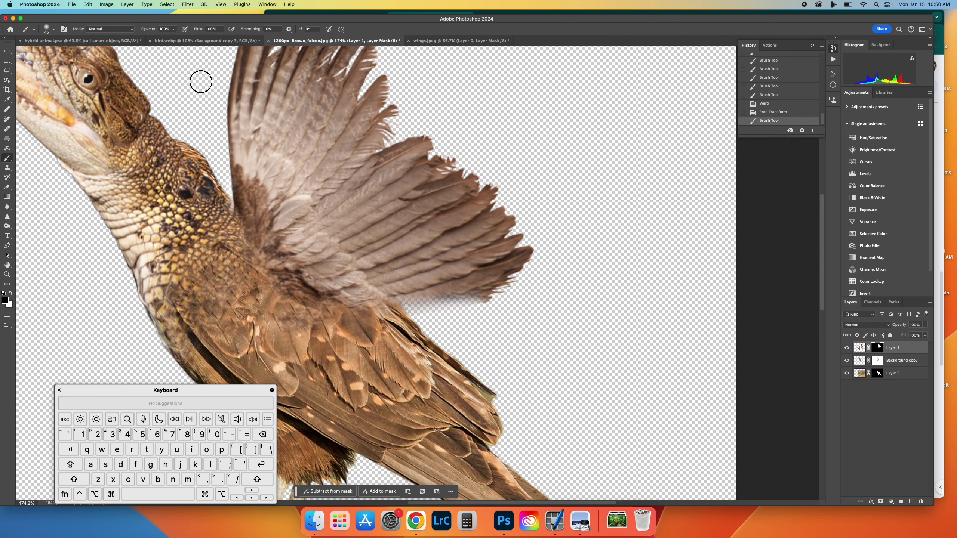
click(47, 29)
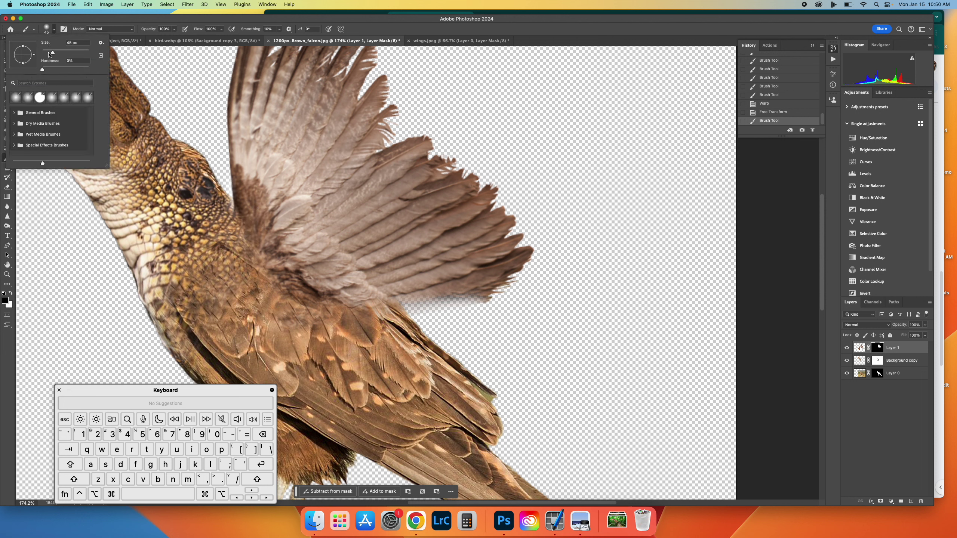
click(43, 70)
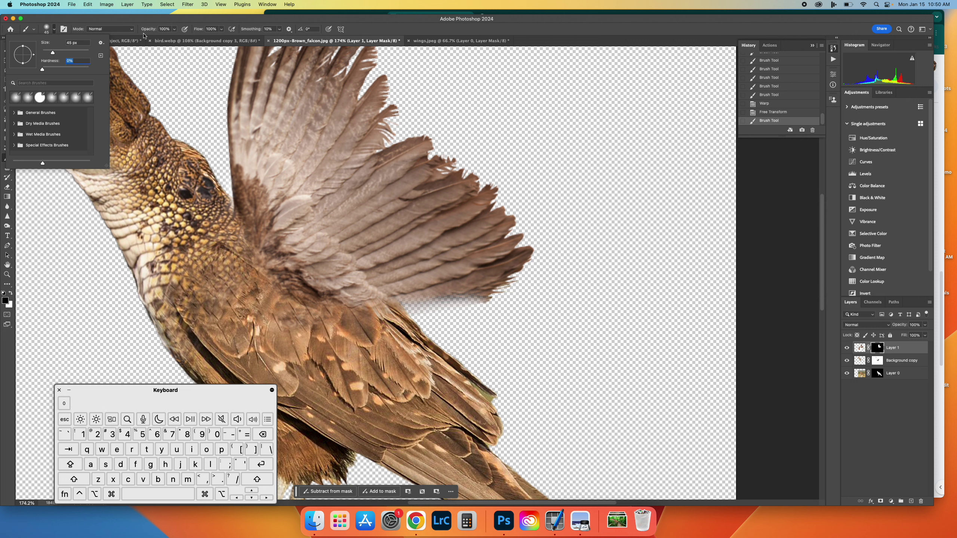
click(174, 30)
drag(174, 39, 157, 39)
mouse_move(246, 241)
mouse_down()
mouse_move(283, 285)
mouse_move(376, 311)
mouse_up()
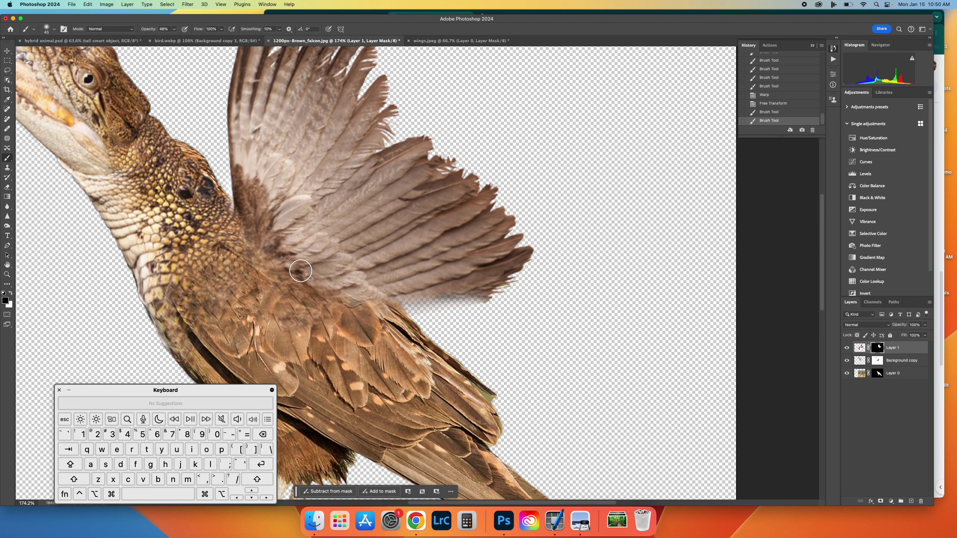
Step: Feather the seam between the wing's base and the body on the mask with the brush at 3% opacity
click(175, 31)
drag(174, 39, 161, 39)
click(246, 241)
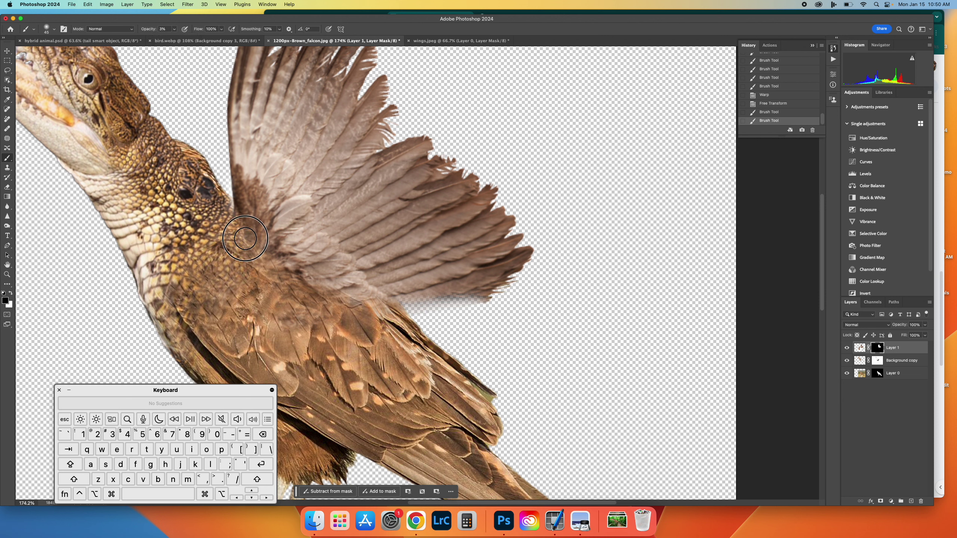
mouse_move(247, 241)
mouse_down()
mouse_move(294, 257)
mouse_move(337, 294)
mouse_up()
drag(284, 260, 363, 303)
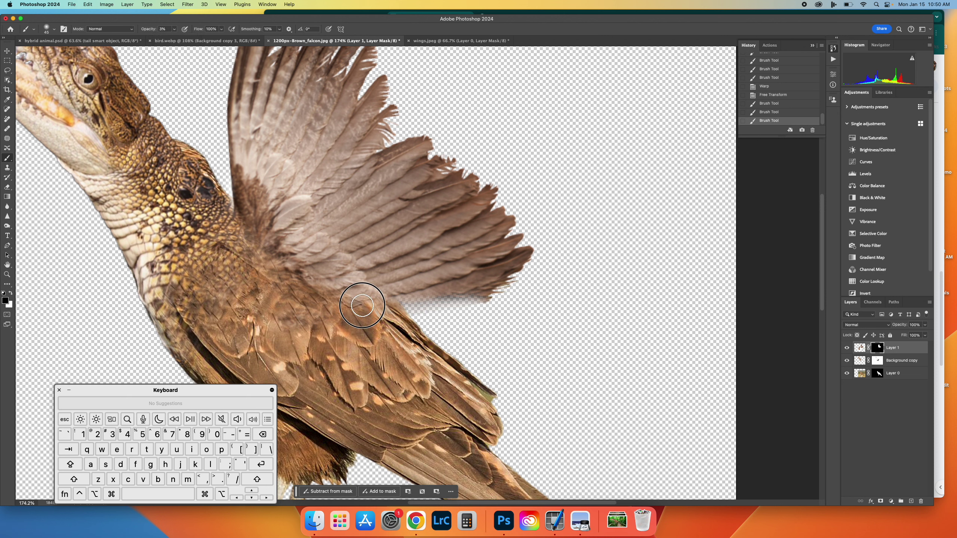
Step: Blend the wing's lower base and its edge against the neck on the mask with black at 18% brush opacity
click(175, 31)
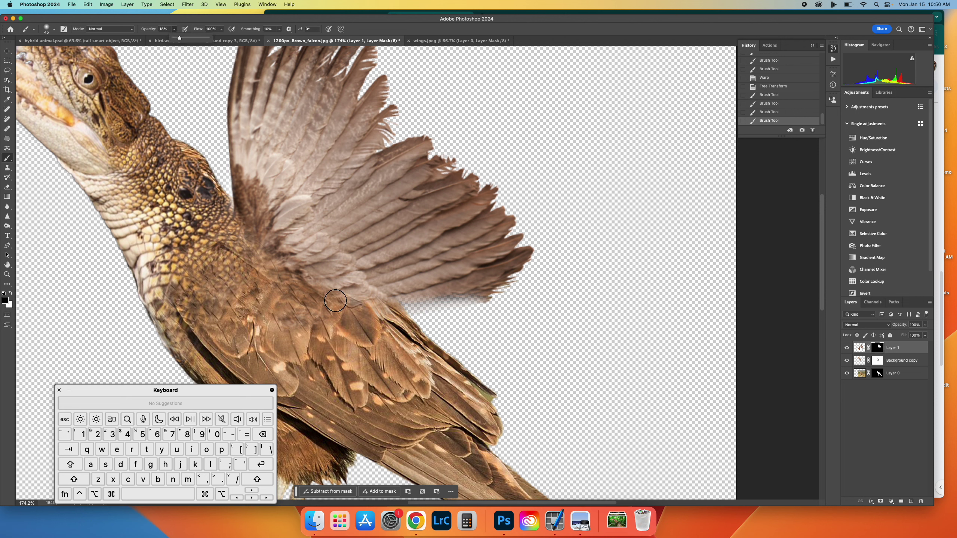
mouse_move(365, 307)
mouse_down()
mouse_move(246, 232)
mouse_move(356, 303)
mouse_move(290, 265)
mouse_move(347, 295)
mouse_up()
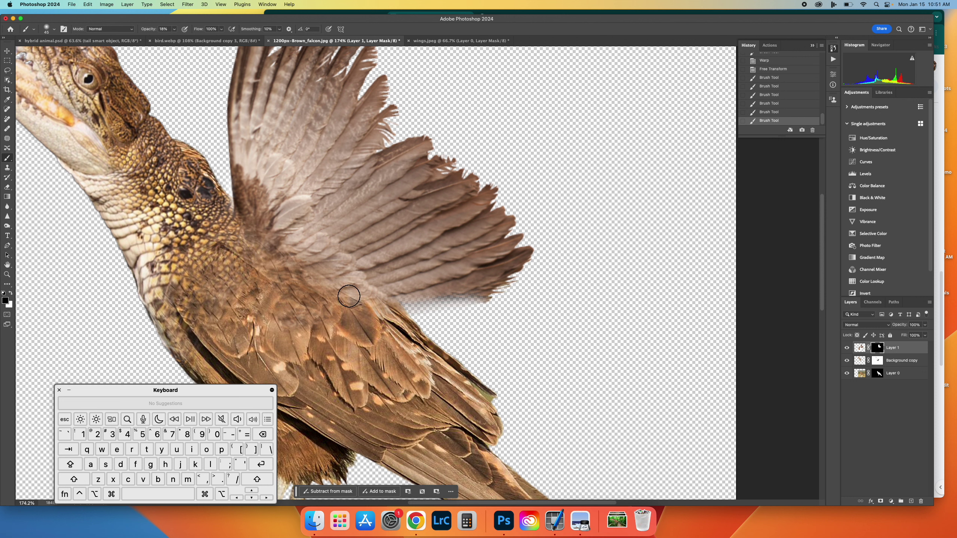
mouse_move(317, 325)
mouse_down()
mouse_move(270, 314)
mouse_move(327, 341)
mouse_move(230, 315)
mouse_move(217, 269)
mouse_up()
drag(224, 231, 225, 284)
scroll(217, 223, up, 5)
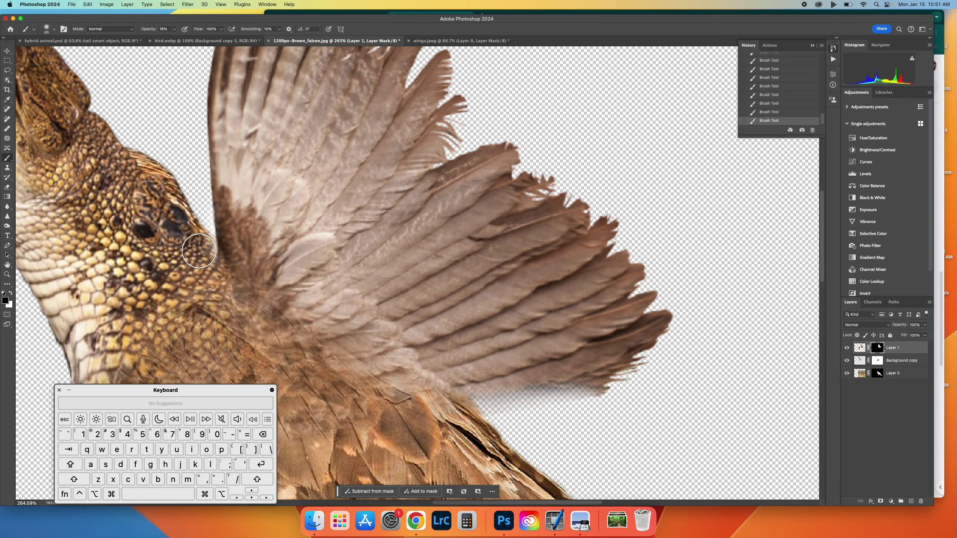
mouse_move(199, 252)
mouse_down()
mouse_move(222, 278)
mouse_move(215, 267)
mouse_up()
Step: Toggle the wing layer's visibility to compare the hybrid with and without the wing
key(x)
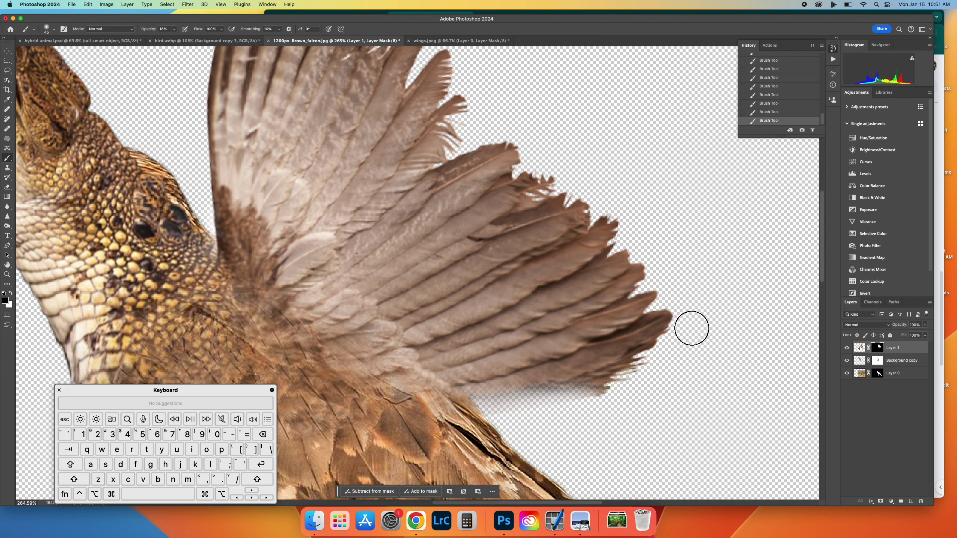
click(847, 348)
click(847, 348)
click(847, 348)
click(847, 348)
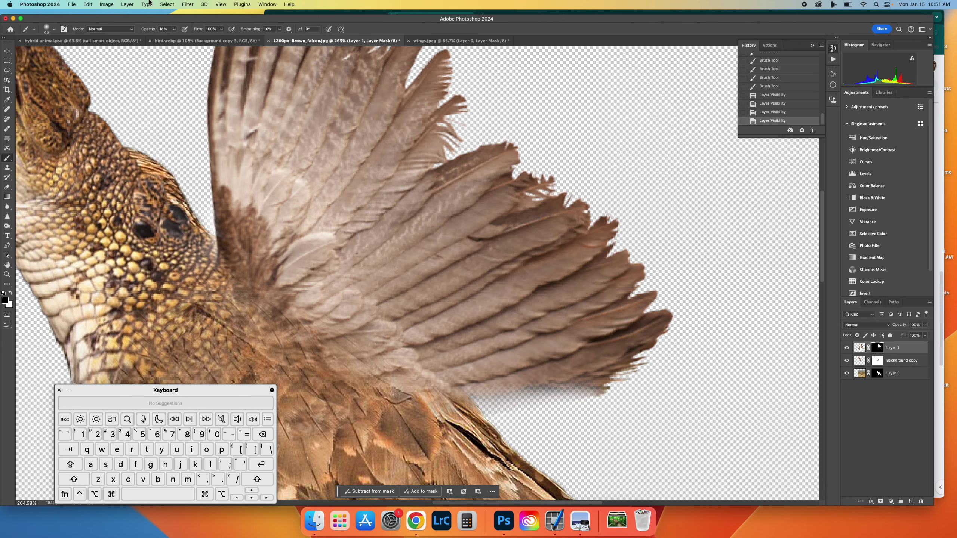
Step: Set the brush to 100% opacity and 100% hardness with white as the foreground colour
click(175, 29)
click(47, 31)
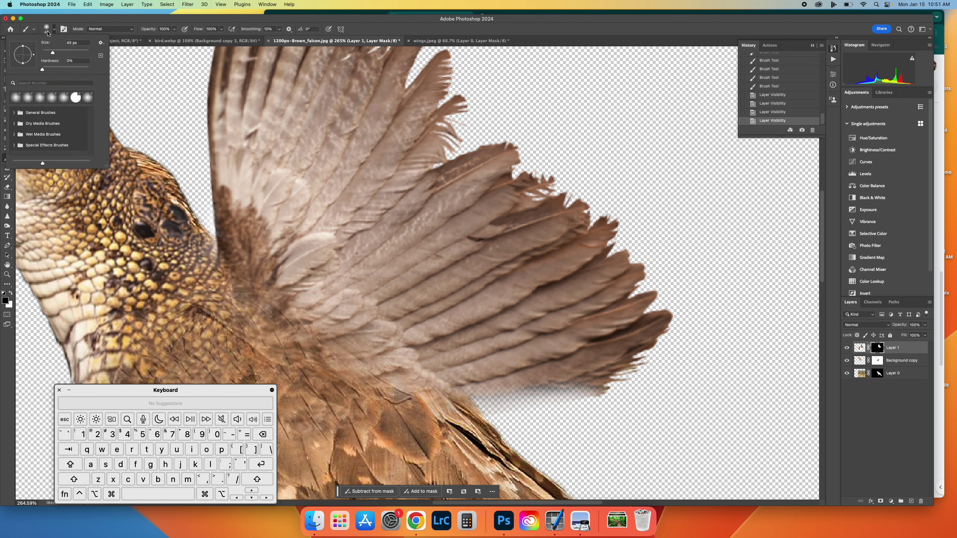
click(76, 61)
text(100)
key(Return)
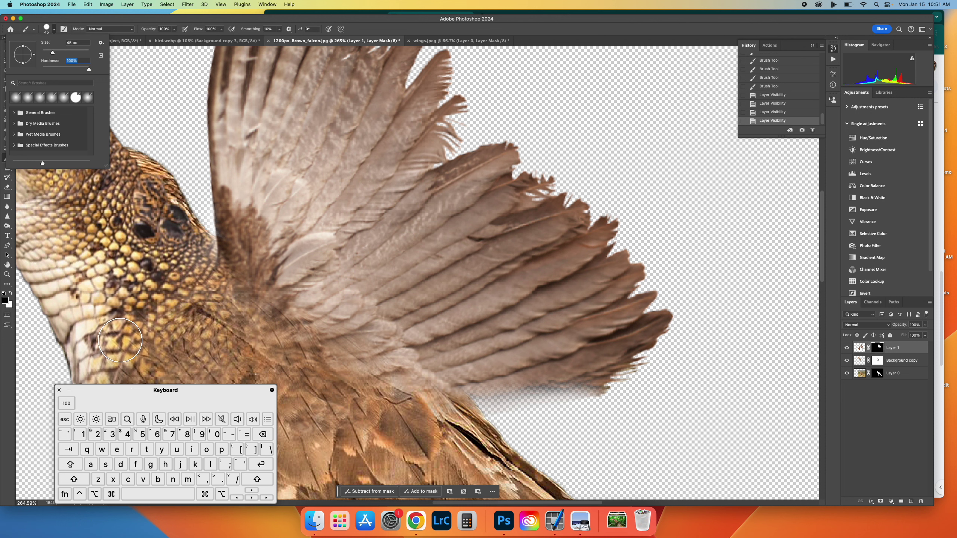
click(10, 294)
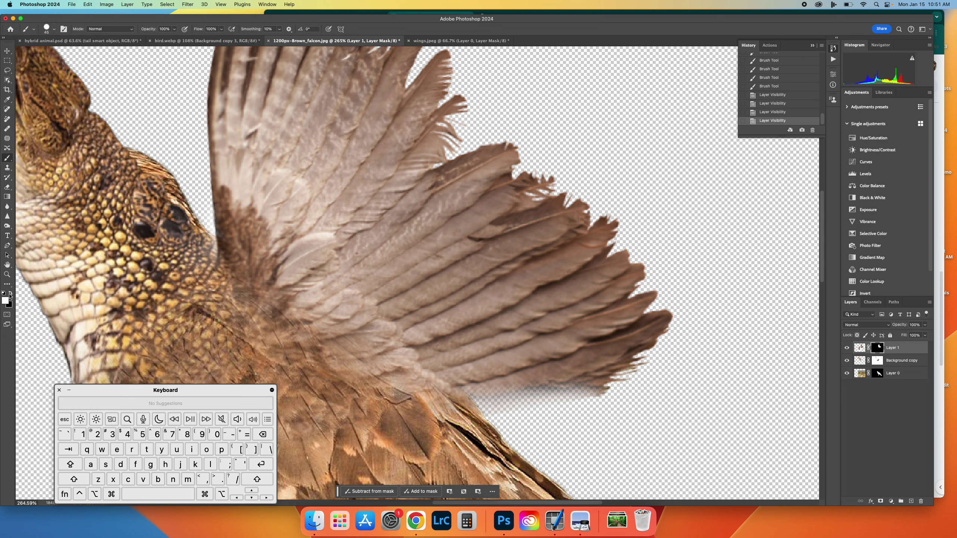
Step: Try white dabs on the wing's mask over the neck, toggling the layer's visibility between them, and undo each dab
click(196, 257)
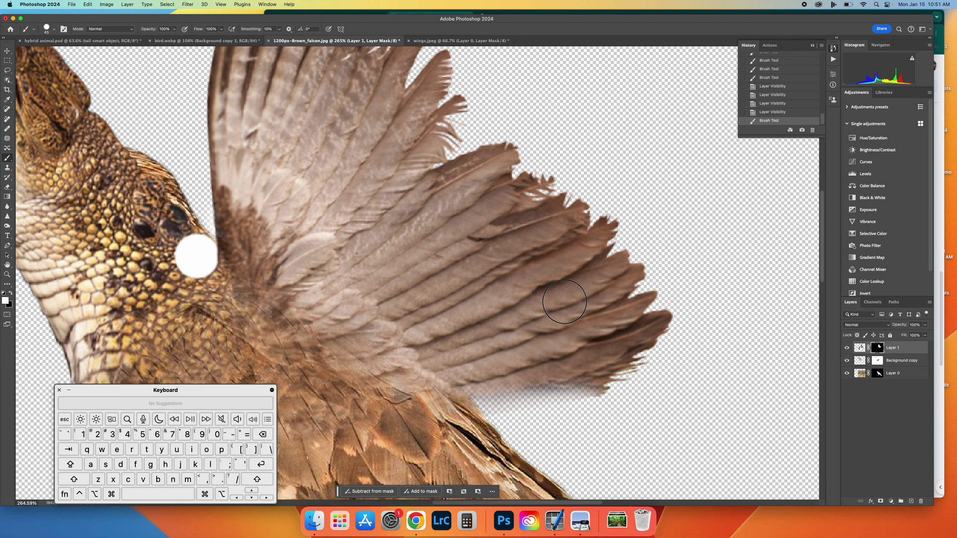
key(super+z)
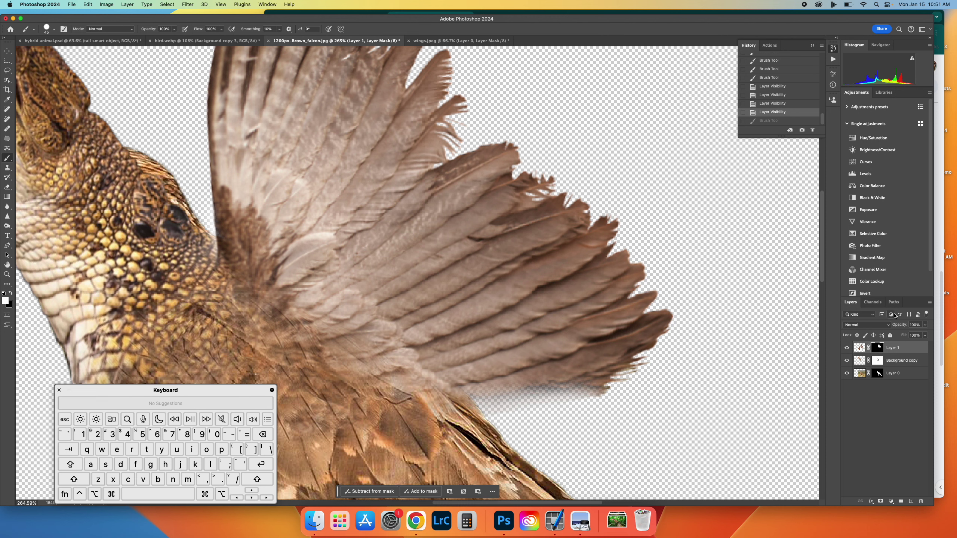
click(847, 348)
click(847, 348)
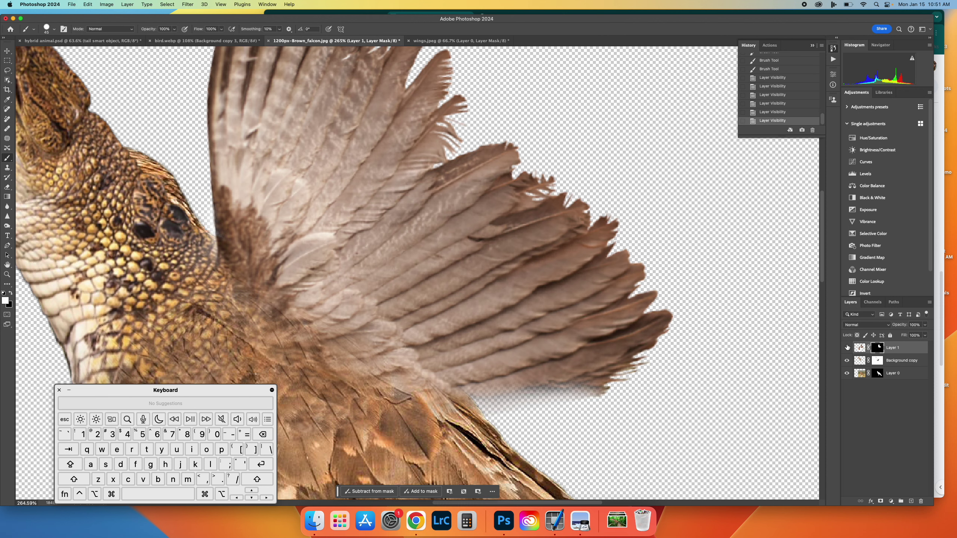
click(846, 348)
click(846, 348)
click(197, 260)
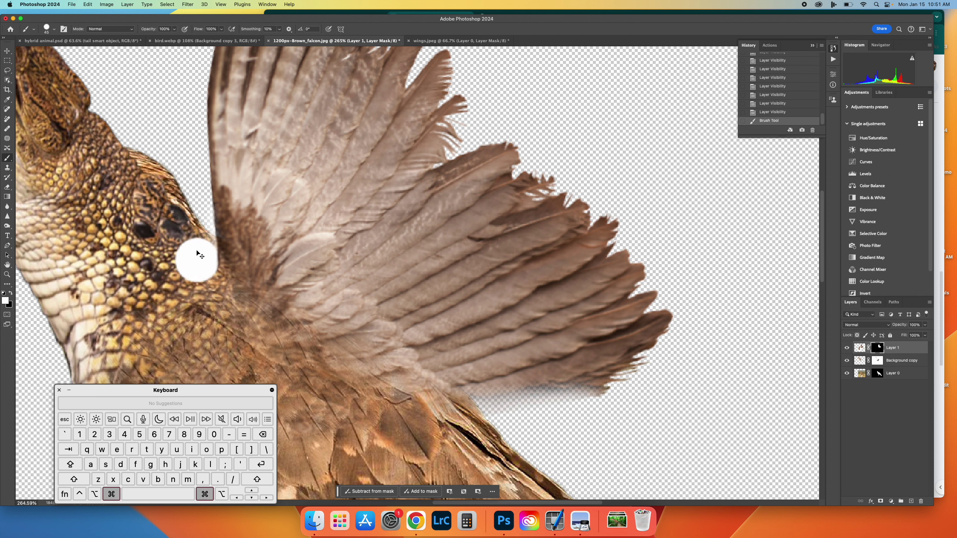
key(super+z)
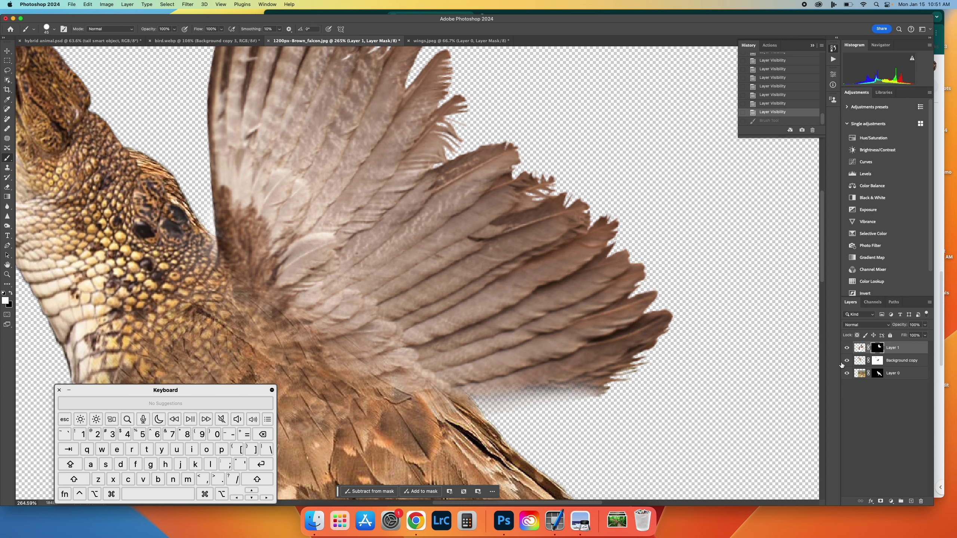
Step: Compare the wing layer shown and hidden with its image selected, and reselect its mask
click(860, 348)
click(848, 348)
click(848, 348)
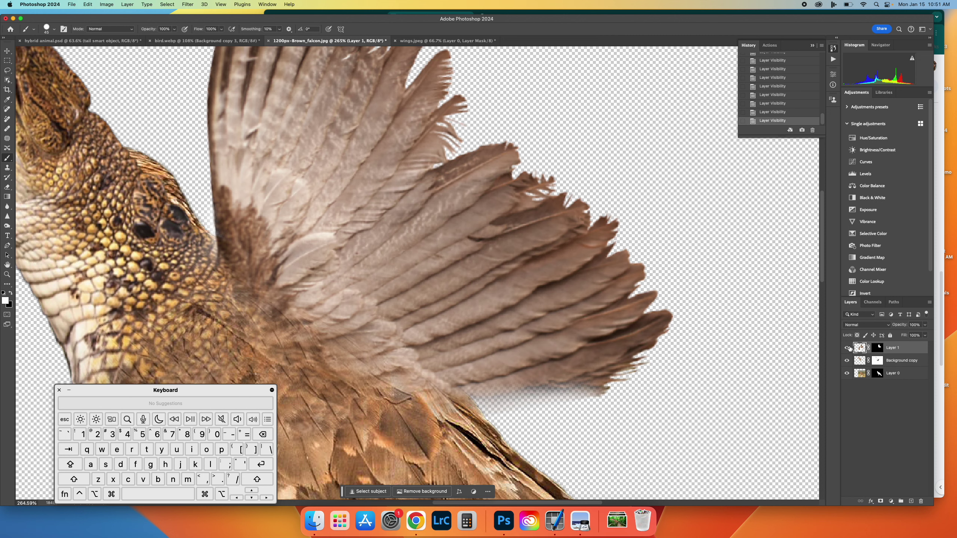
click(873, 351)
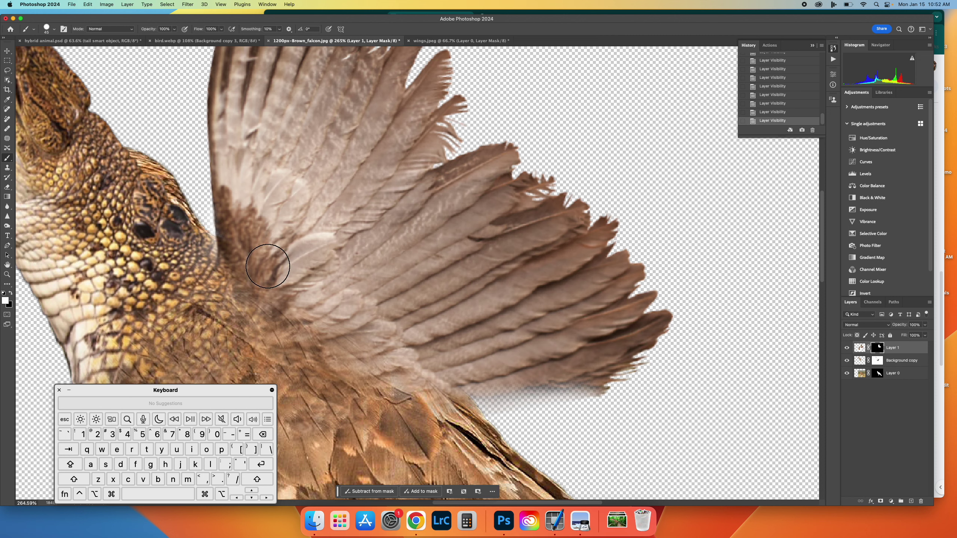
Step: Try painting white on the wing's mask along its front base and over the neck, undoing each stroke
drag(235, 261, 250, 302)
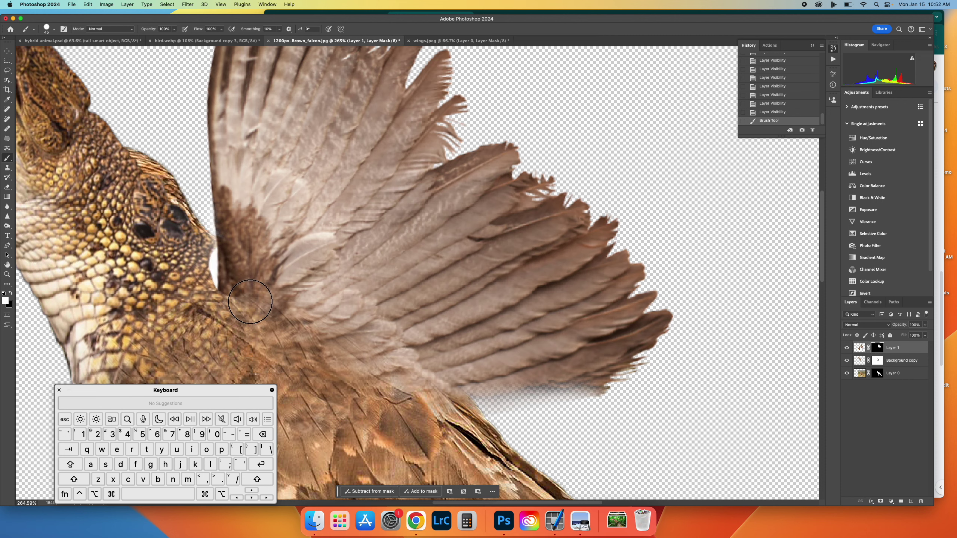
key(cmd+z)
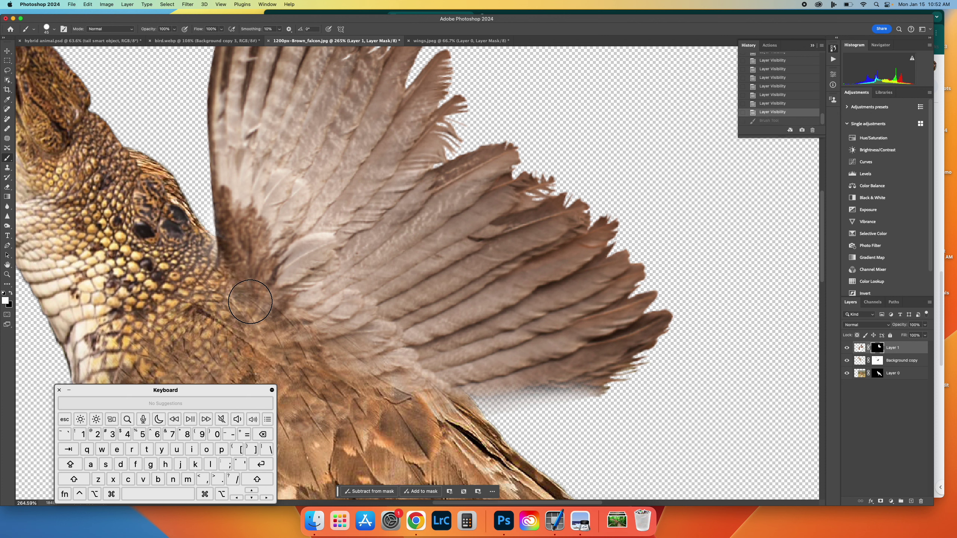
click(195, 258)
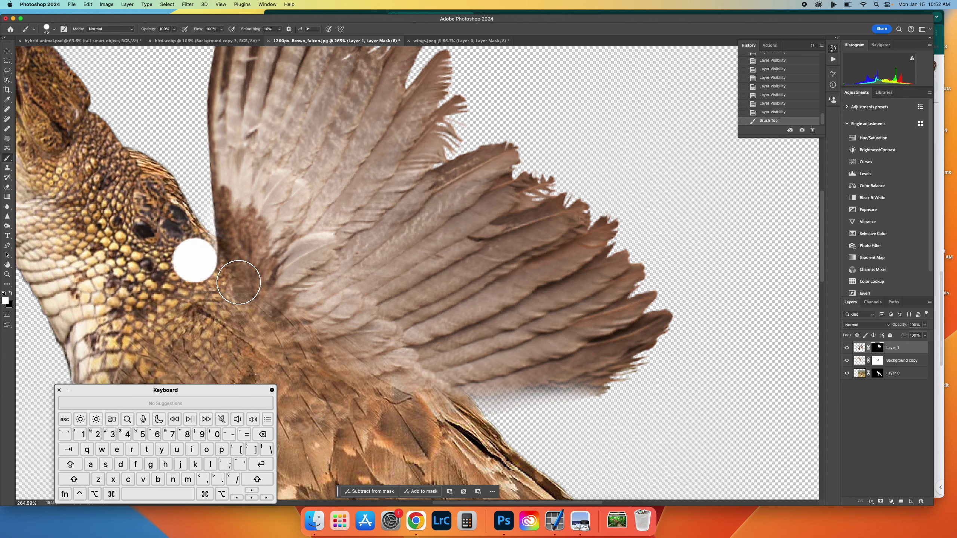
key(super+z)
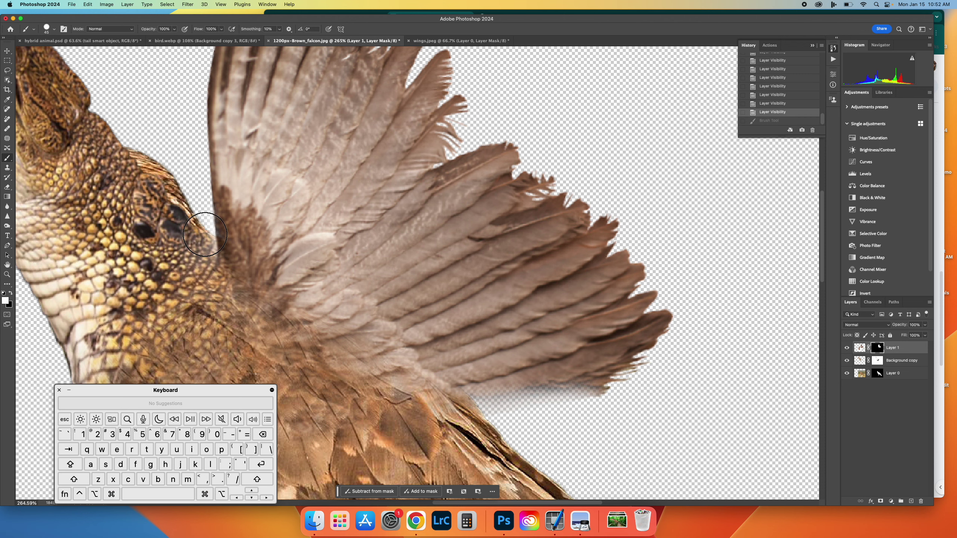
Step: Redo the undone brush stroke and paint black on the wing's mask over the crocodile's neck hump
scroll(205, 233, up, 1)
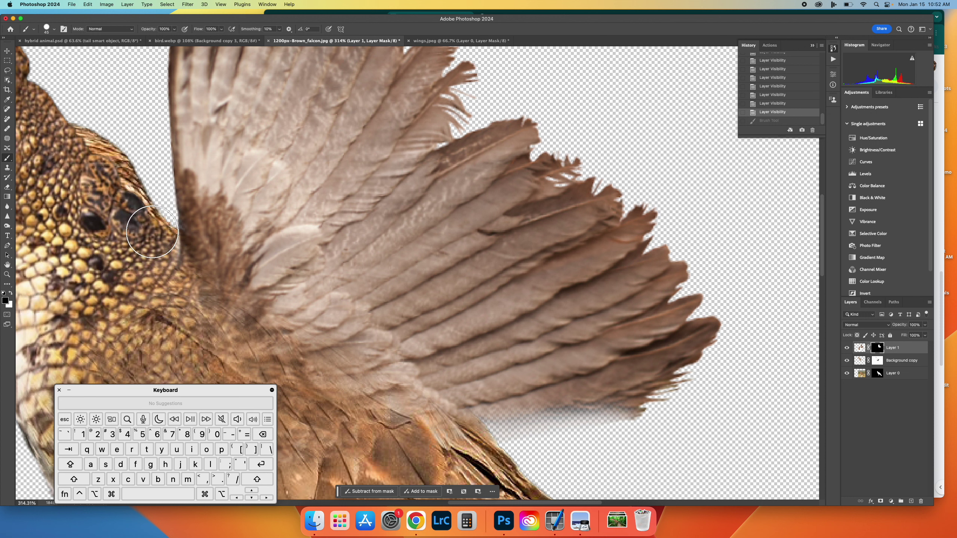
key(super+shift+z)
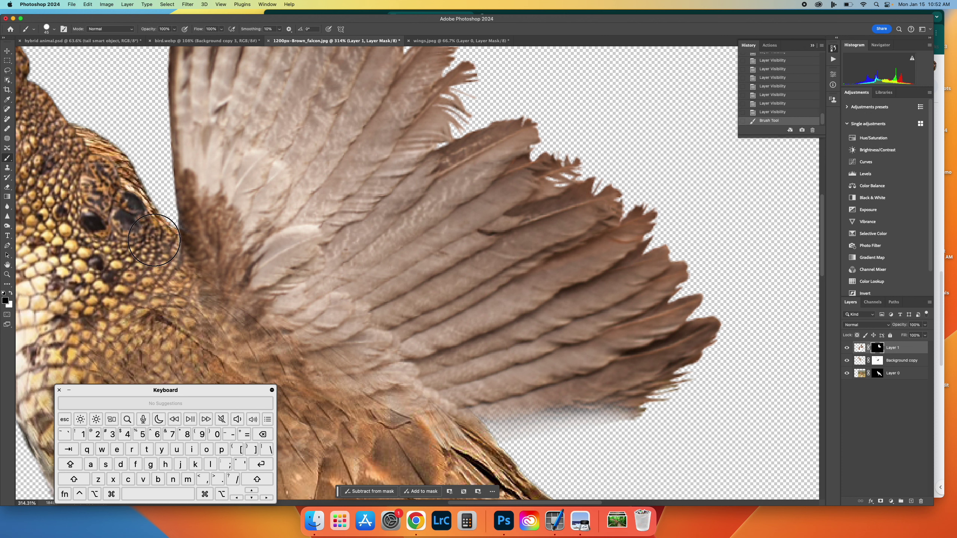
mouse_move(154, 240)
mouse_down()
mouse_move(141, 203)
mouse_move(149, 202)
mouse_up()
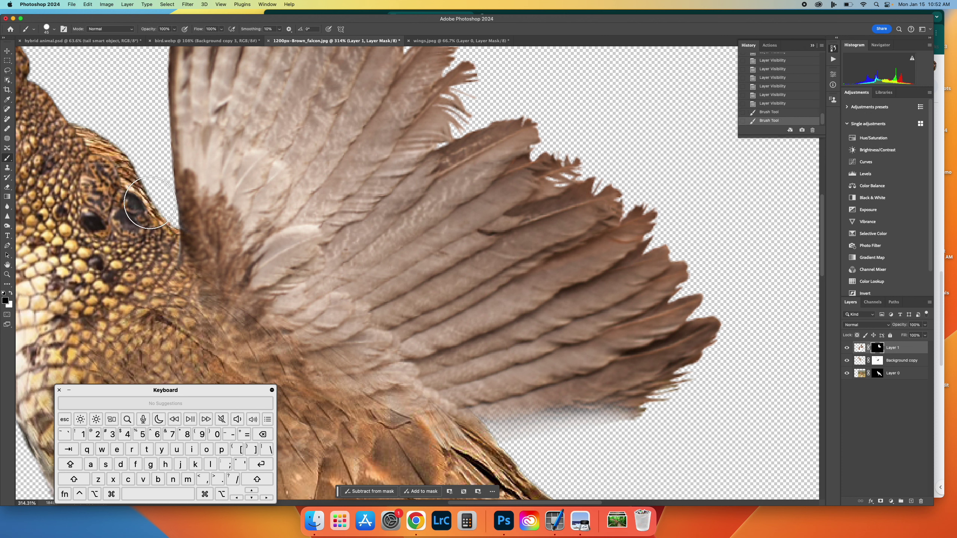
click(149, 202)
Step: Set the brush to 51% opacity and 0% hardness
click(174, 29)
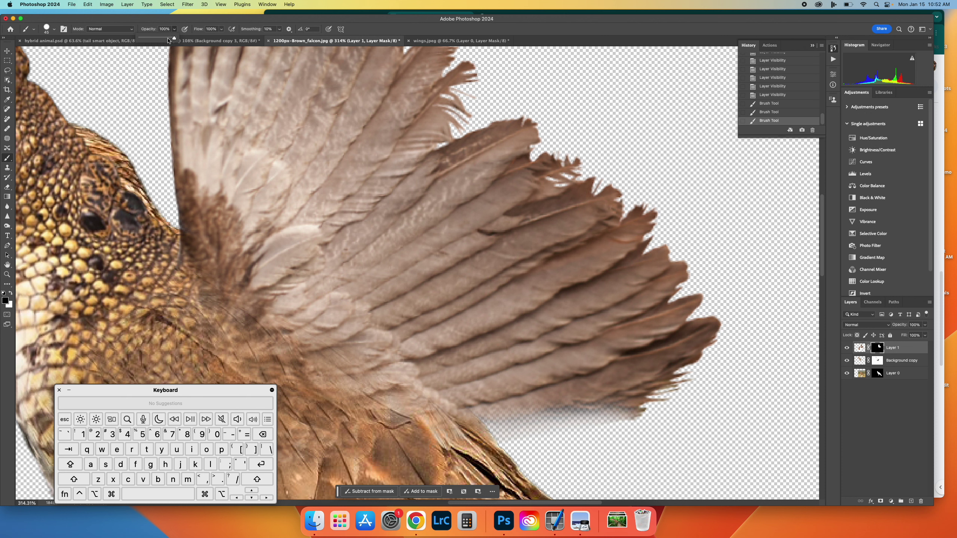
drag(166, 39, 157, 40)
click(54, 30)
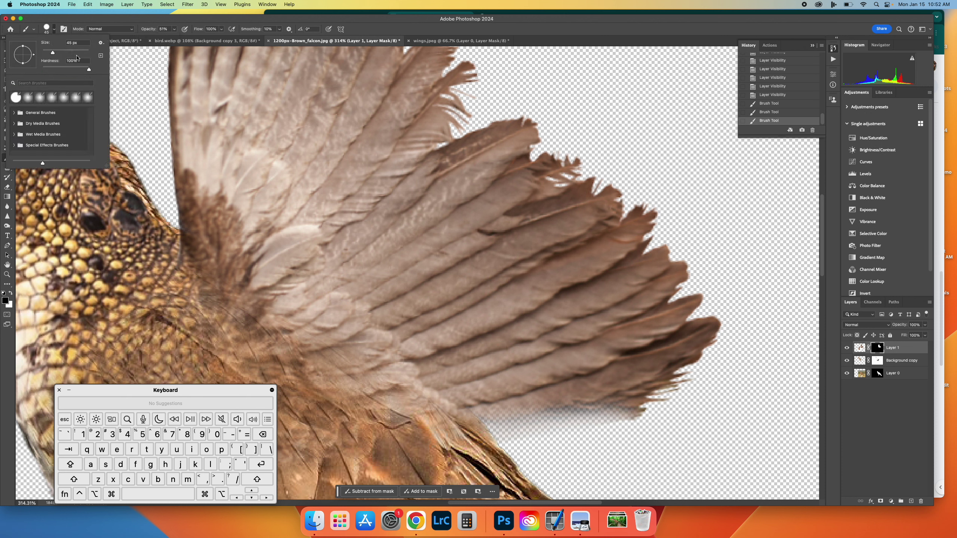
drag(89, 71, 40, 73)
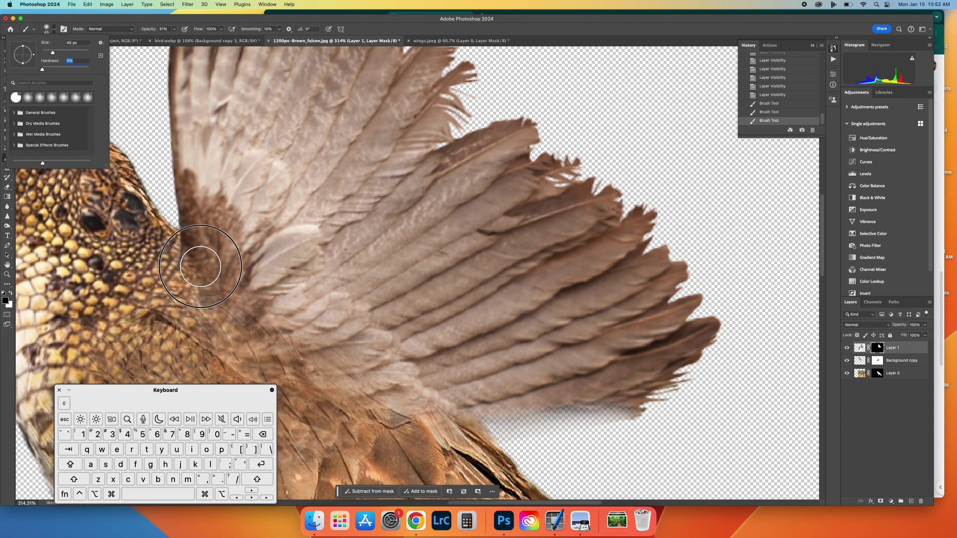
Step: Try soft black strokes on the wing's mask at its front base, and roll them back in the history
click(198, 260)
drag(198, 261, 172, 256)
click(171, 255)
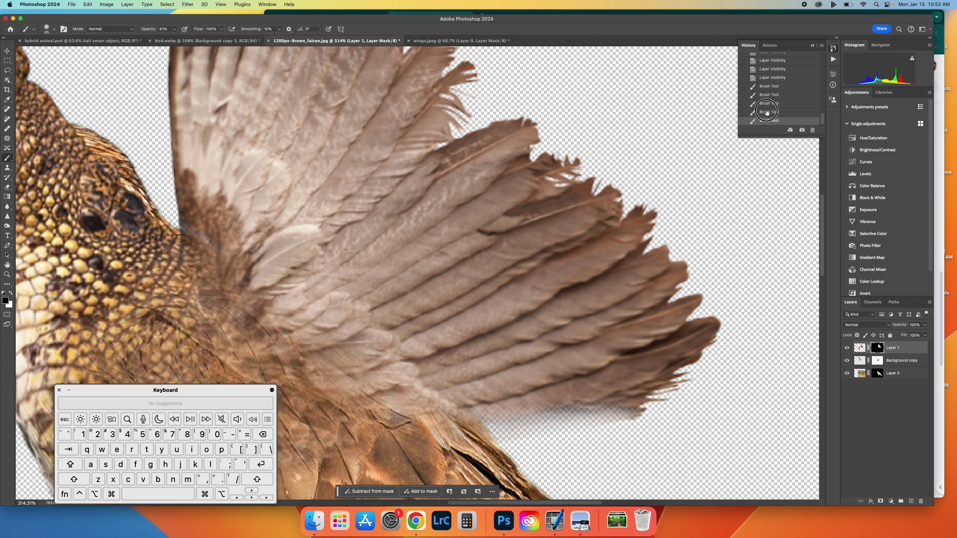
click(768, 112)
click(765, 106)
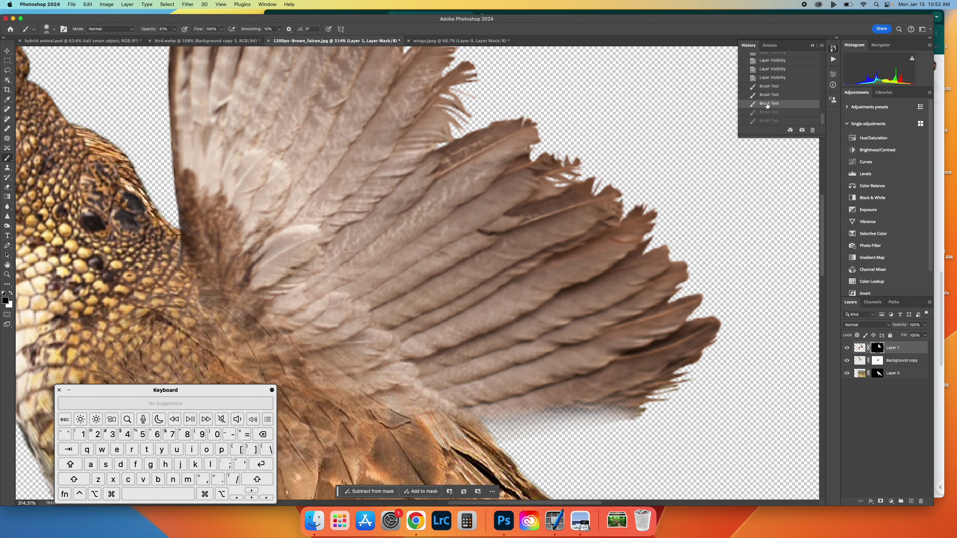
Step: Shrink the brush and paint black on the wing's mask where its front base meets the neck, raising the brush opacity to 100%
key(bracketleft)
key(bracketleft)
key(bracketleft)
mouse_move(180, 241)
mouse_down()
mouse_move(200, 266)
mouse_move(181, 244)
mouse_move(177, 254)
mouse_up()
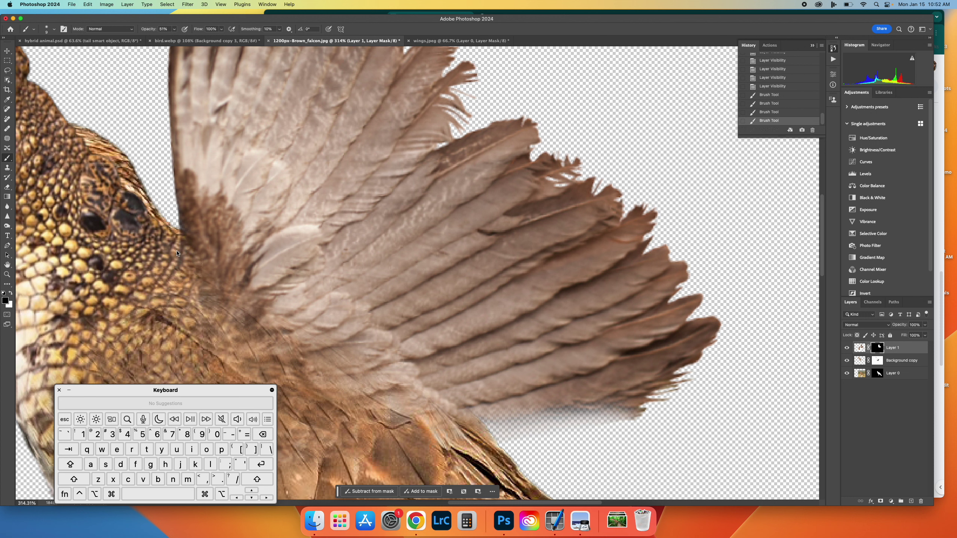
click(174, 29)
drag(173, 37, 191, 38)
click(177, 243)
mouse_move(178, 242)
mouse_down()
mouse_move(178, 267)
mouse_move(177, 236)
mouse_up()
Step: Switch to Chrome, highlight instruction 25 about turning the head layer on and off in the Hybrid Animals 24 directions, and return to Photoshop
key(super+0)
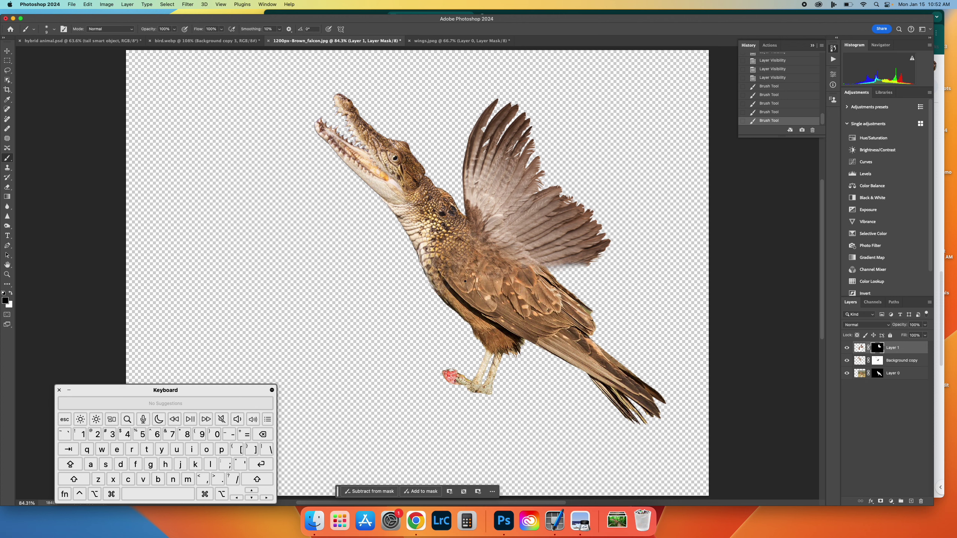
click(416, 521)
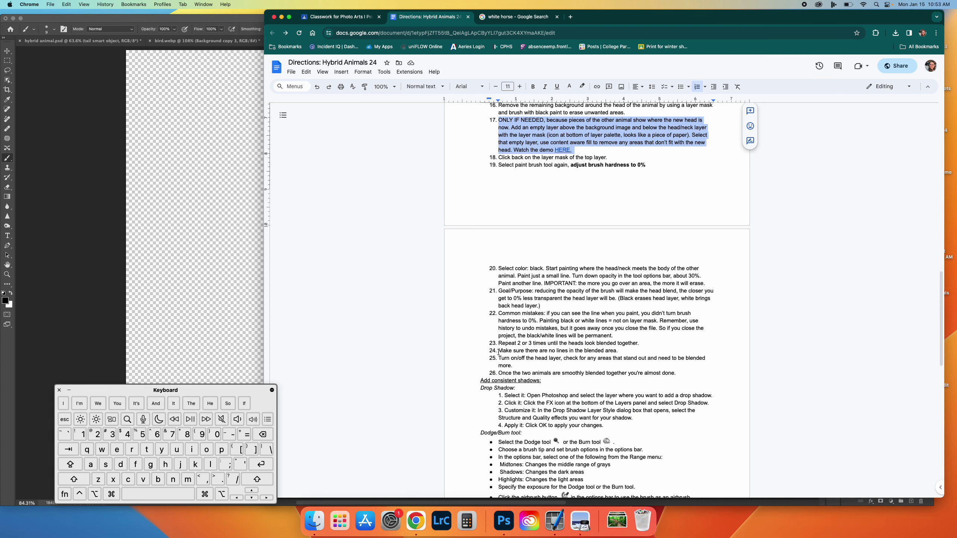
drag(498, 358, 535, 366)
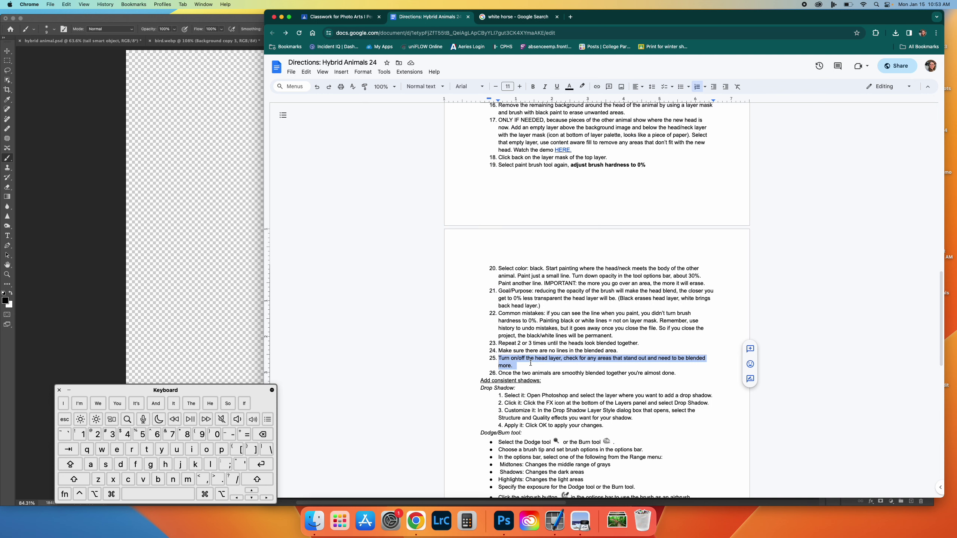
click(189, 284)
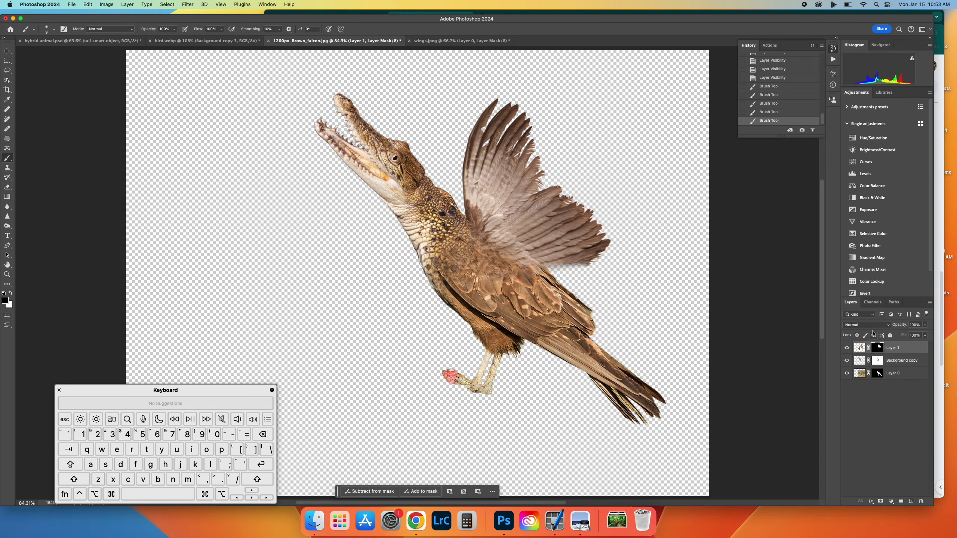
Step: Toggle the wing layer and the crocodile head layer off and on to check how well each blends with the falcon
click(847, 348)
click(846, 348)
click(847, 348)
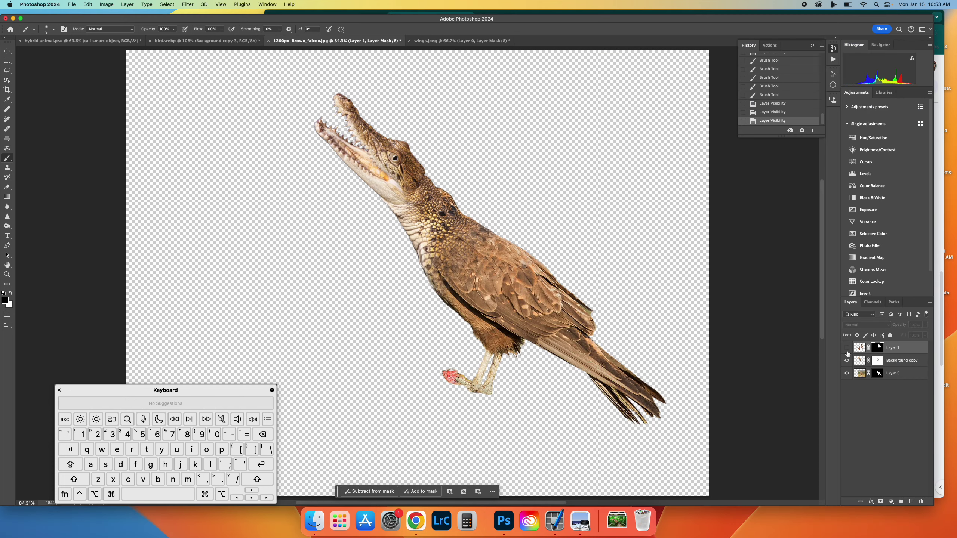
click(847, 348)
click(847, 348)
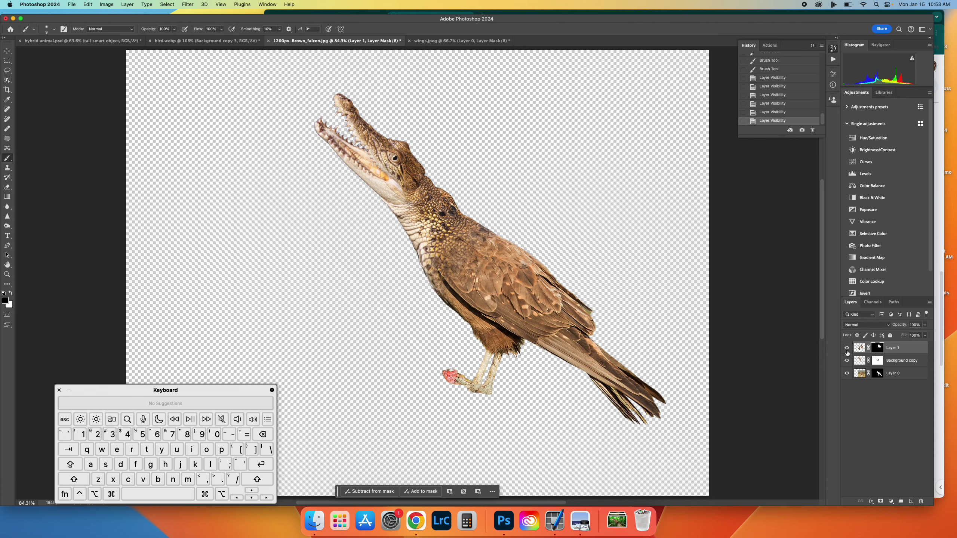
click(846, 348)
click(847, 361)
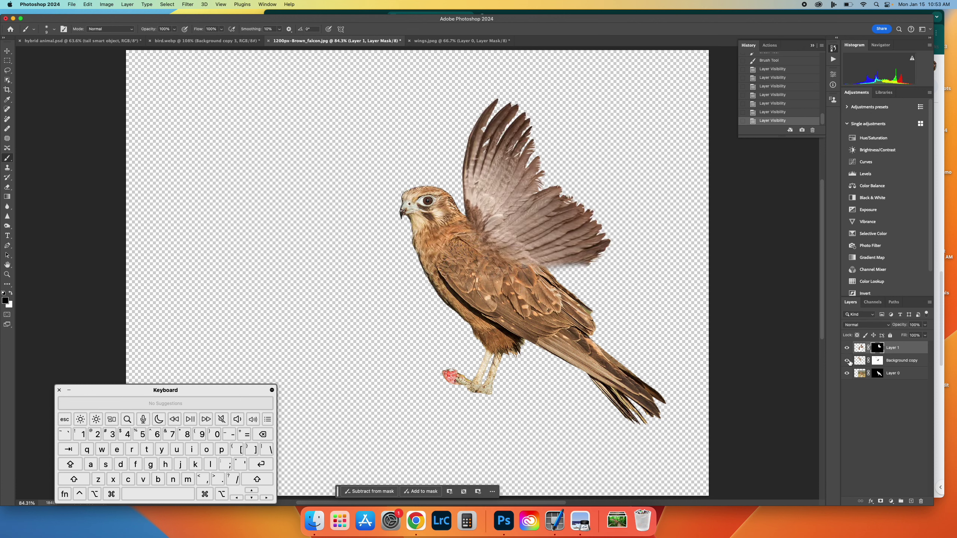
click(847, 361)
click(847, 361)
click(847, 361)
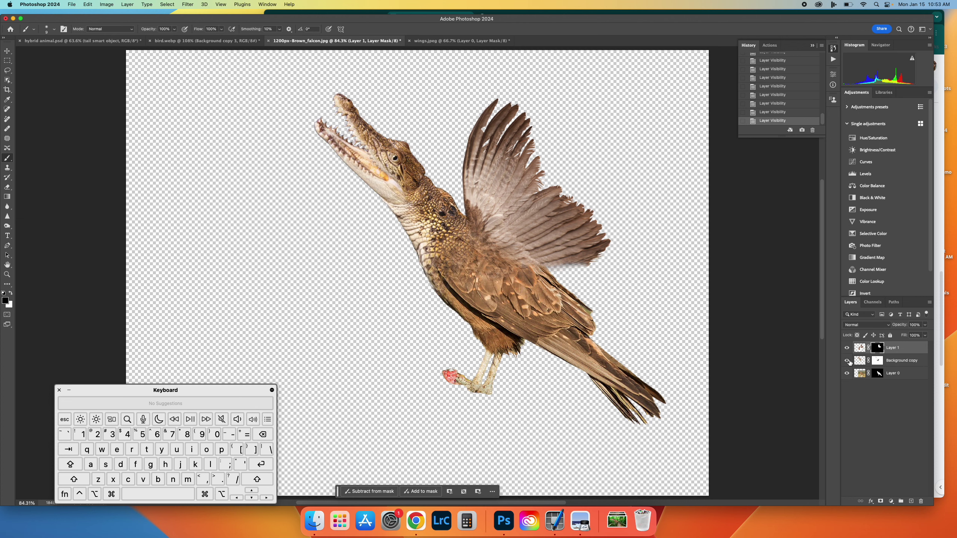
Step: Switch to Chrome, review the directions on shadows, Dodge/Burn and colour matching, and return to Photoshop
scroll(485, 228, up, 5)
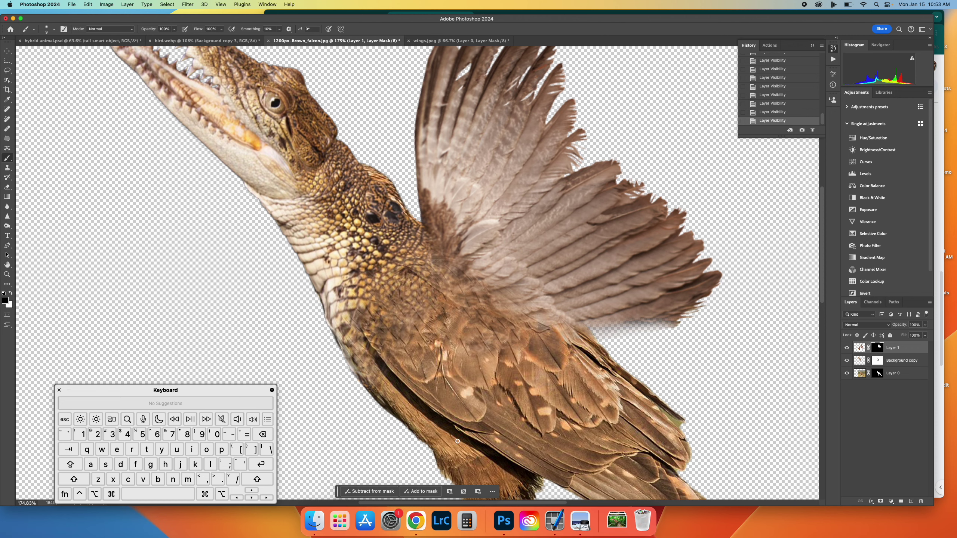
click(411, 534)
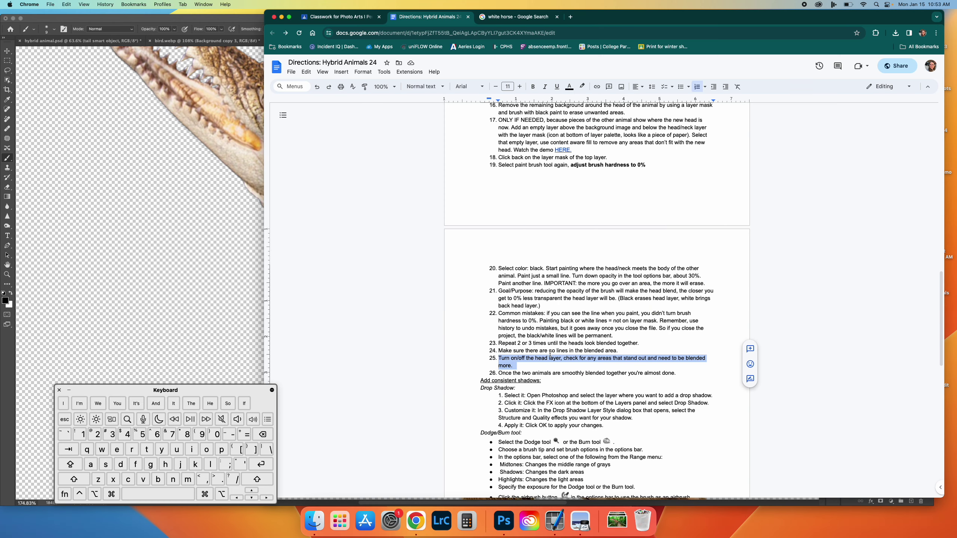
scroll(550, 354, down, 3)
scroll(550, 354, down, 1)
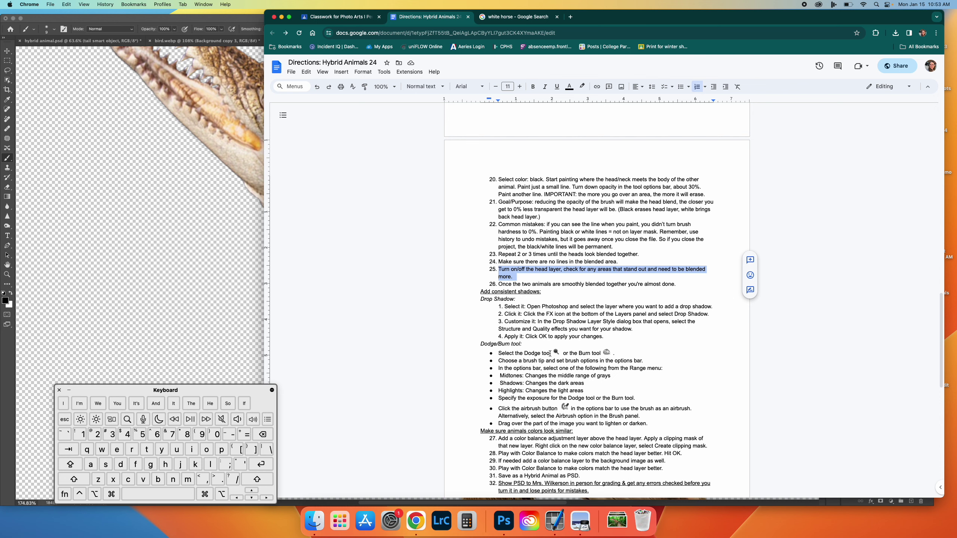
click(258, 158)
Step: Make the falcon body layer, Layer 0, active and select the entire canvas
key(x)
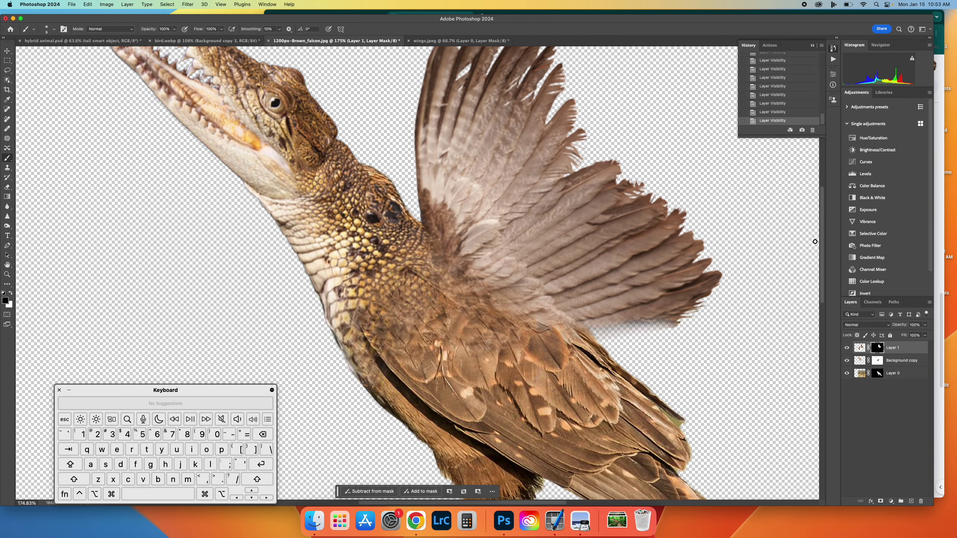
click(902, 382)
click(900, 375)
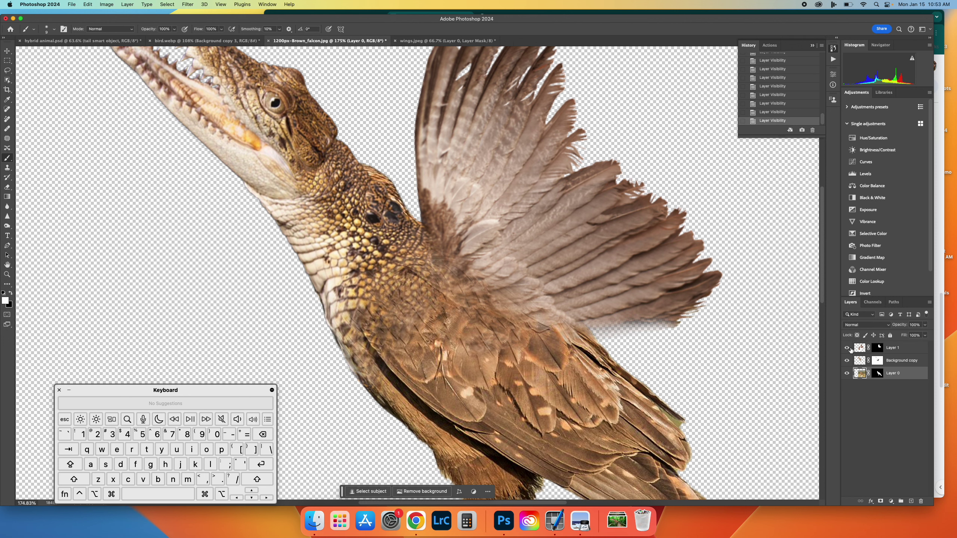
key(super+0)
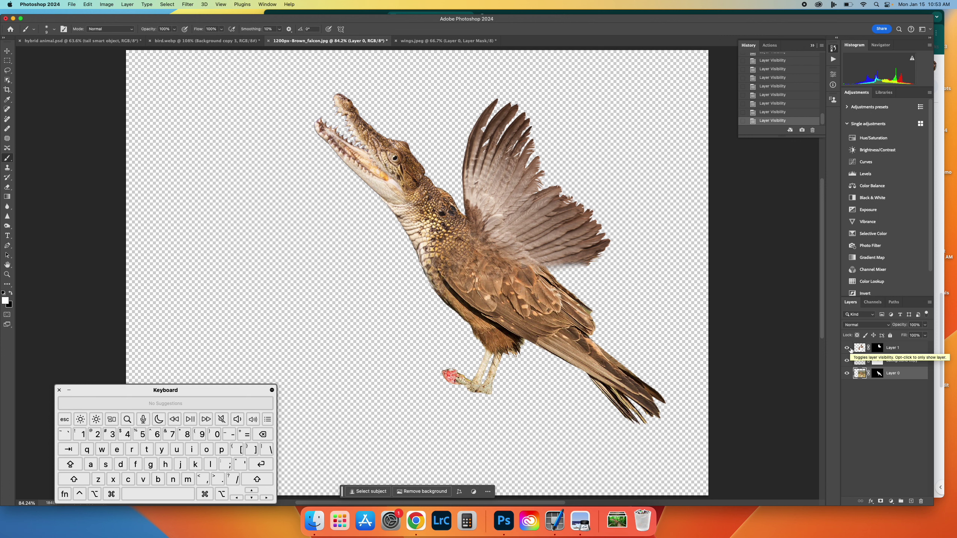
key(super+a)
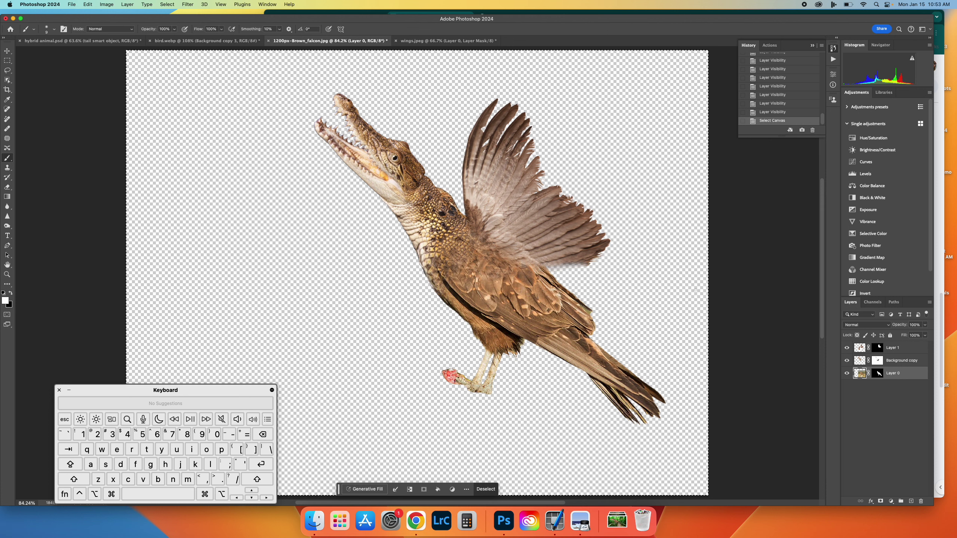
Step: Generate a background with Generative Fill using the prompt "field of hay"
click(88, 5)
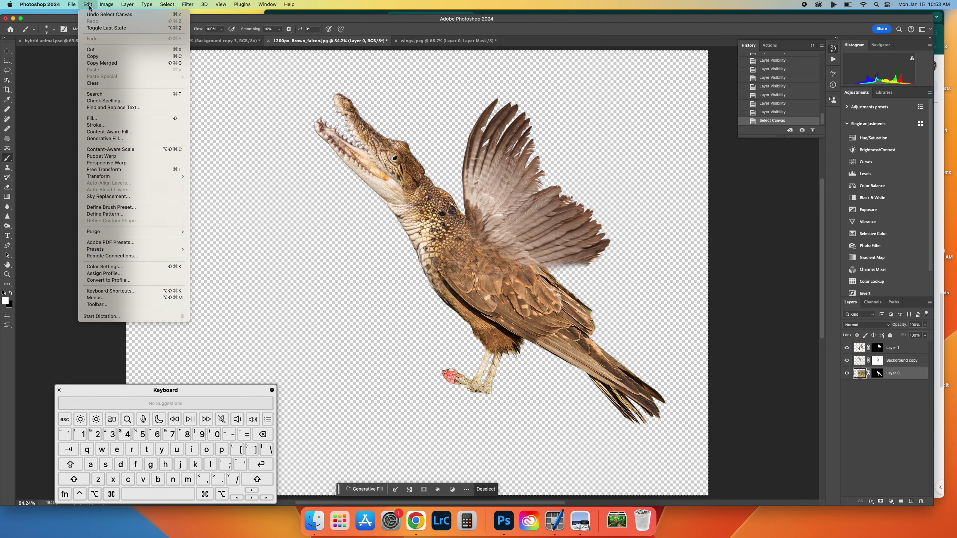
click(106, 139)
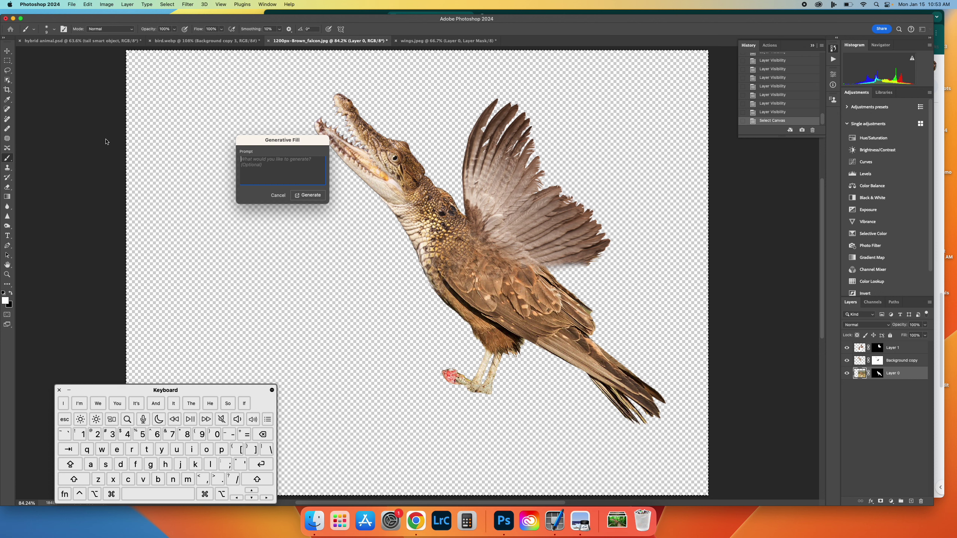
text(f)
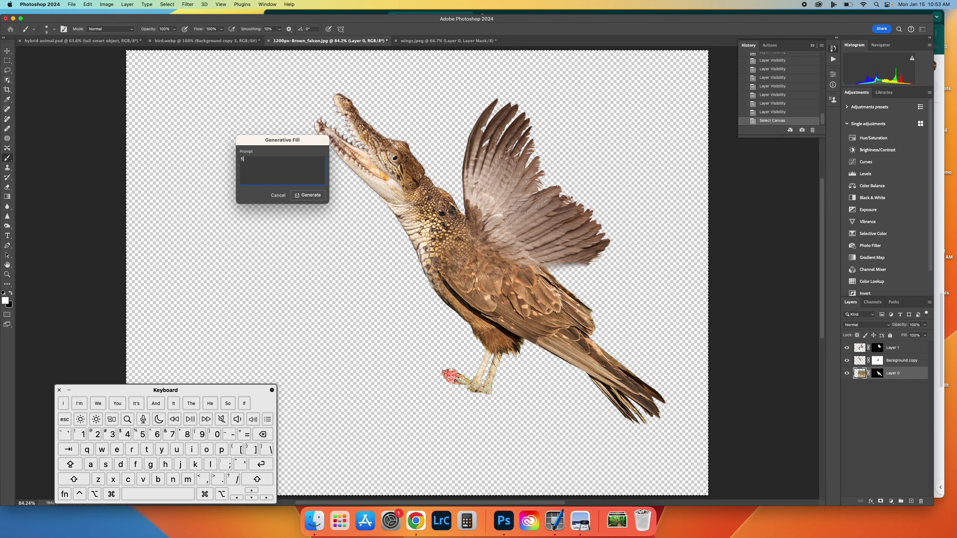
text(ield of)
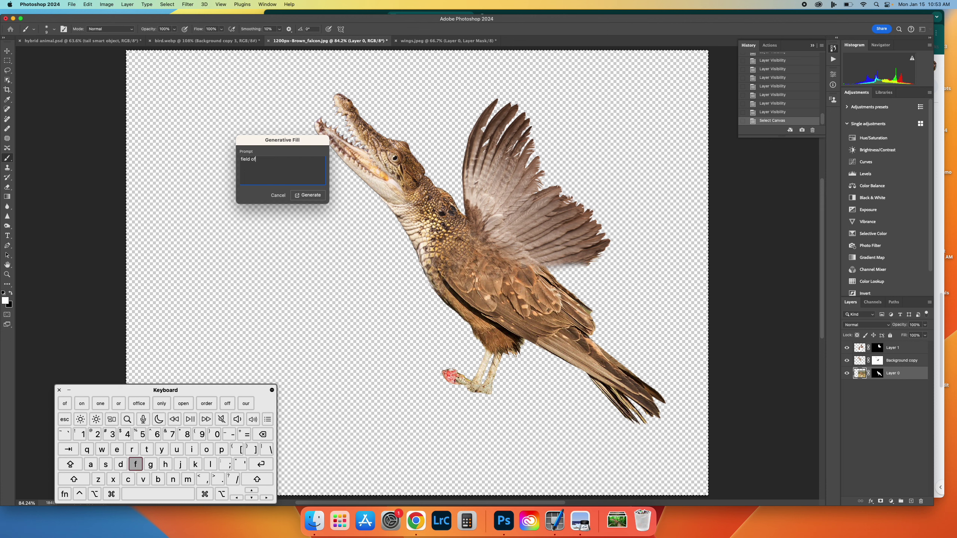
text( hay)
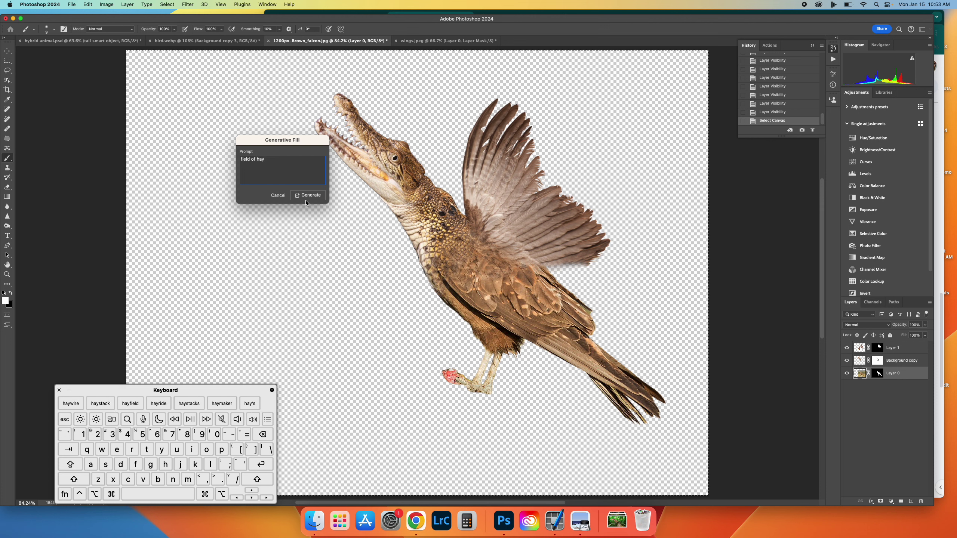
click(305, 198)
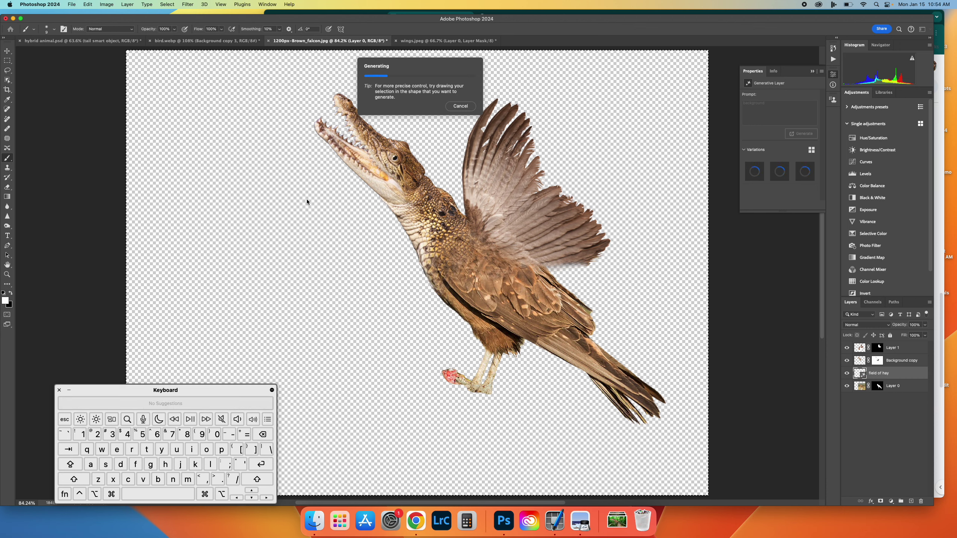
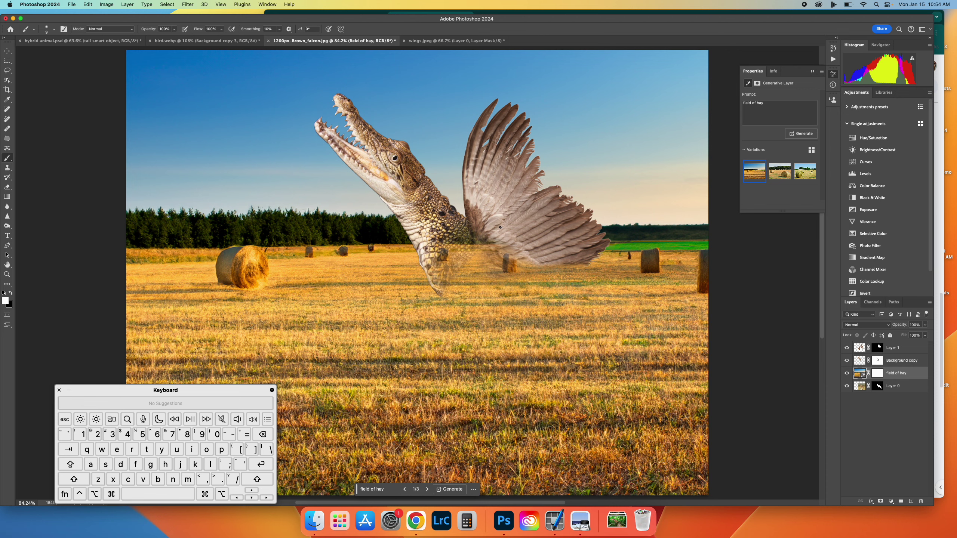
Step: Compare the generated hay field variations and choose the second one, with the large bale in front of dark trees
click(778, 176)
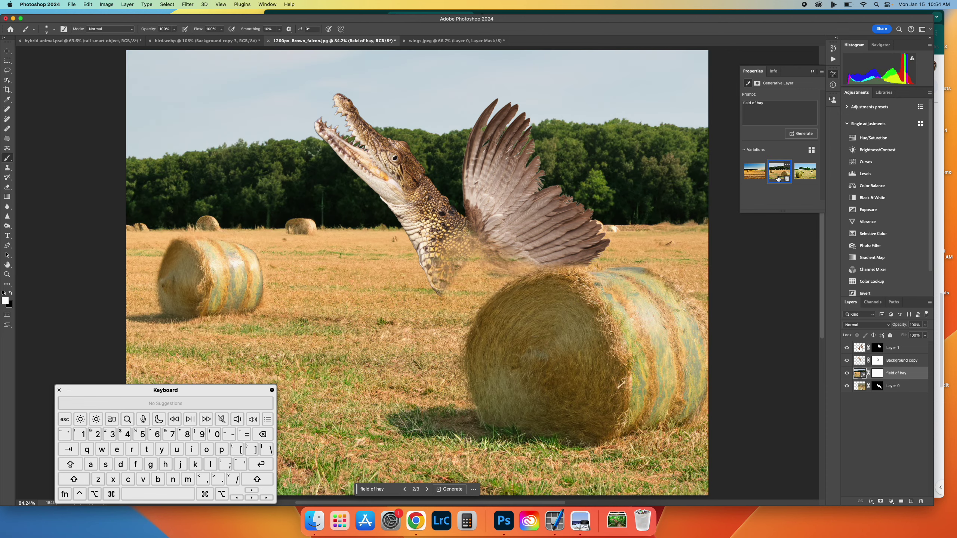
click(802, 175)
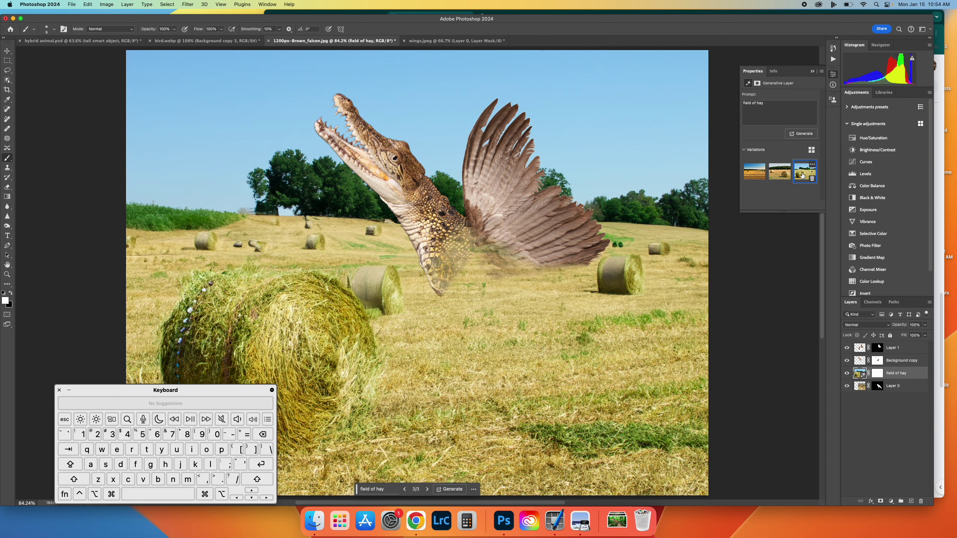
click(784, 174)
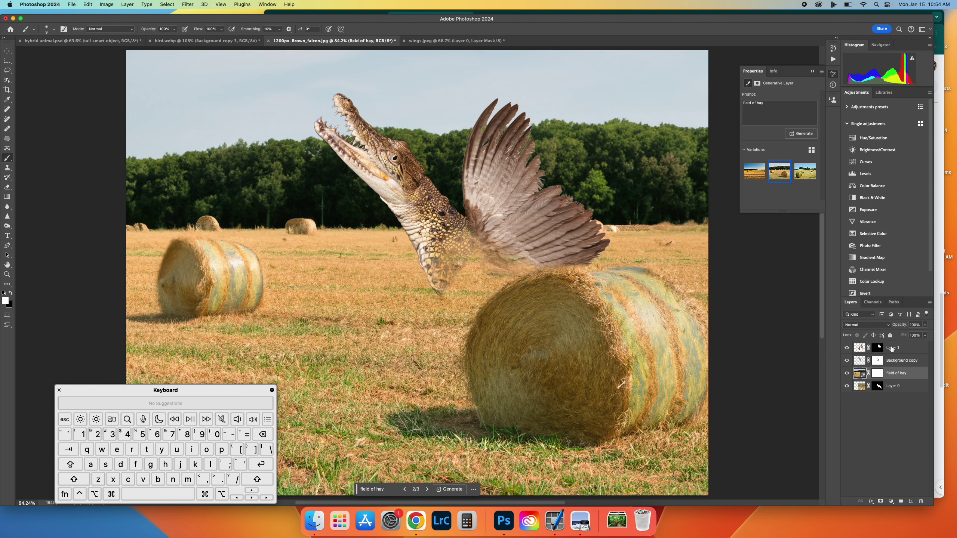
Step: Toggle the "field of hay" layer's visibility, and move the layer beneath Layer 0, behind the falcon's body
click(846, 372)
click(847, 373)
drag(858, 373, 900, 388)
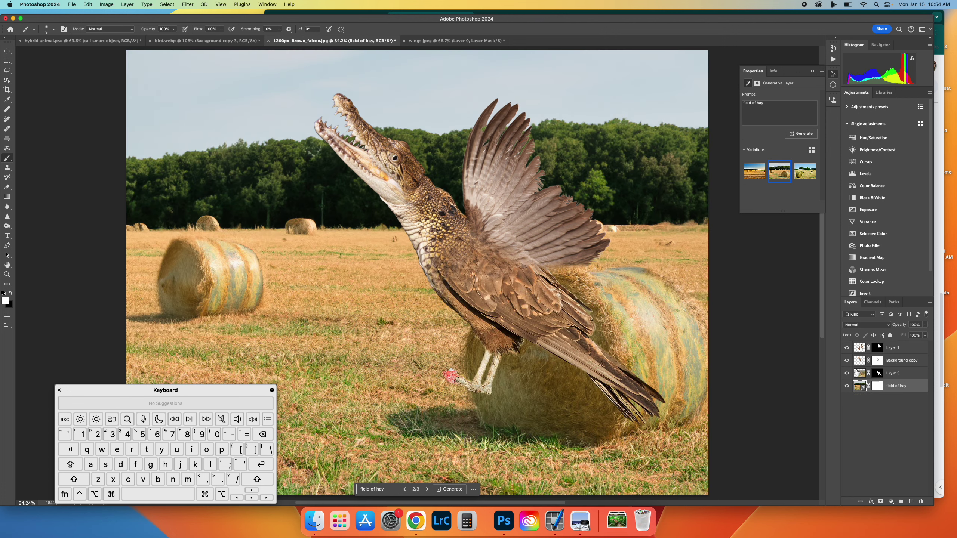
Step: Select Layer 1, Background copy and Layer 0 together and put them in one layer group
click(7, 51)
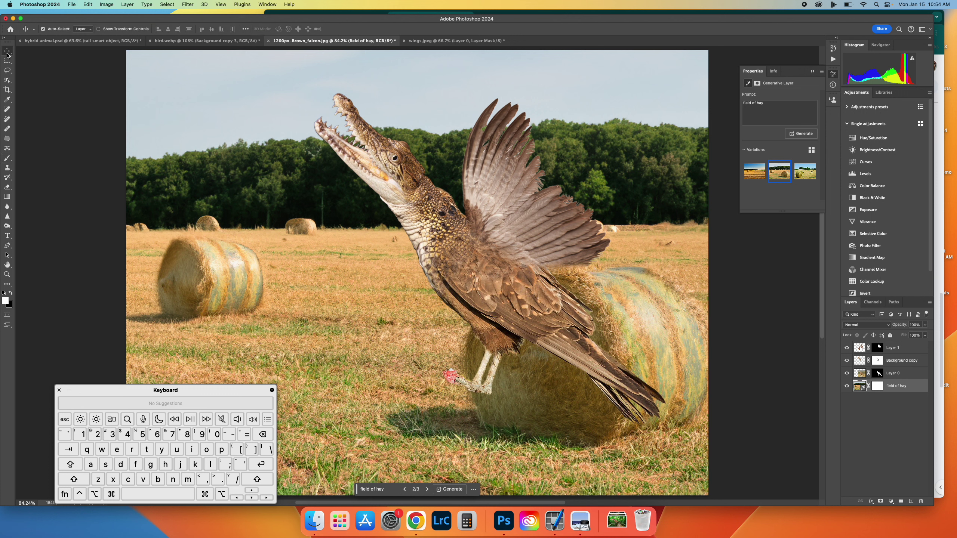
click(899, 379)
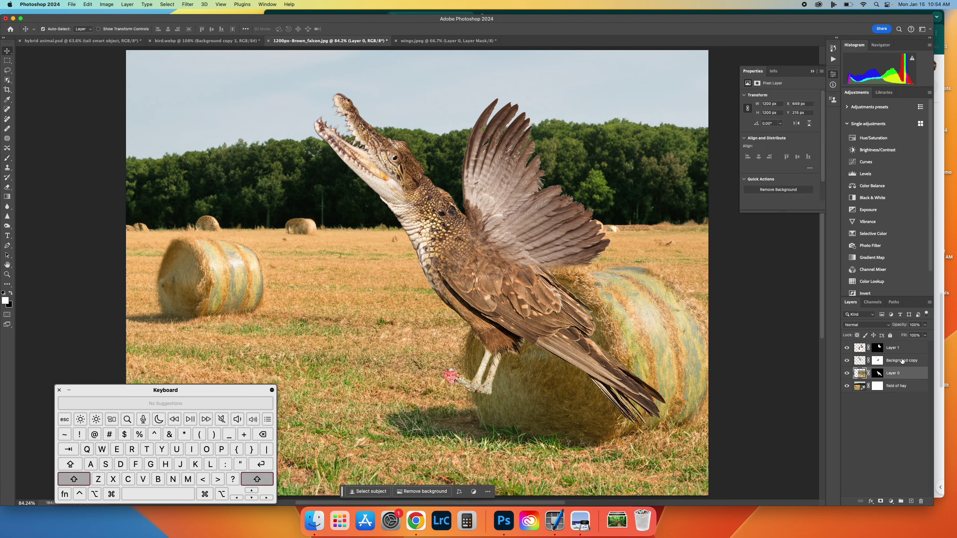
shift+click(904, 349)
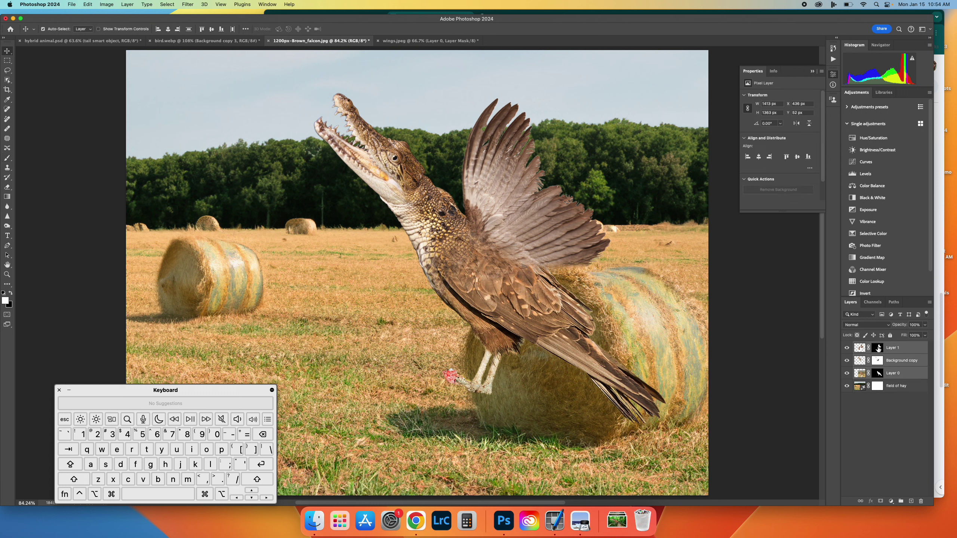
right_click(897, 352)
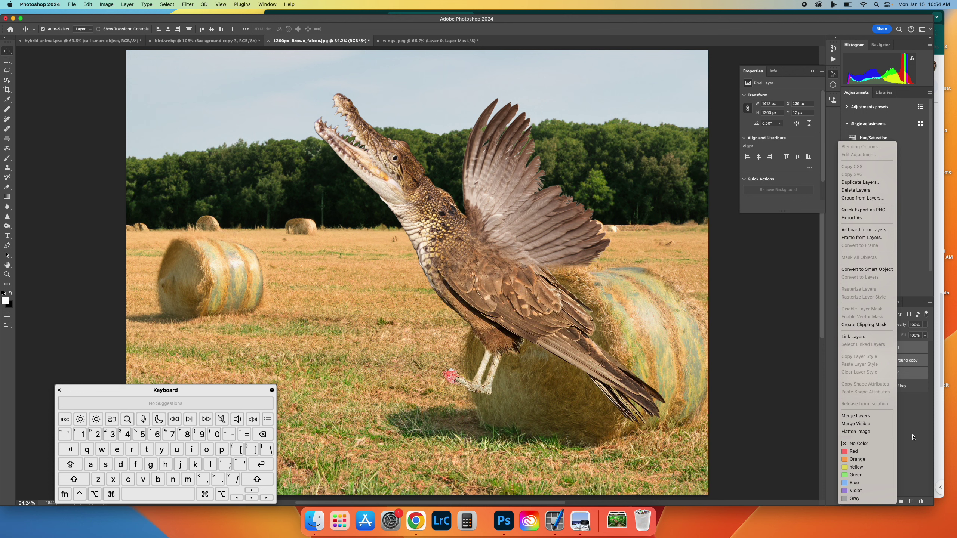
click(901, 506)
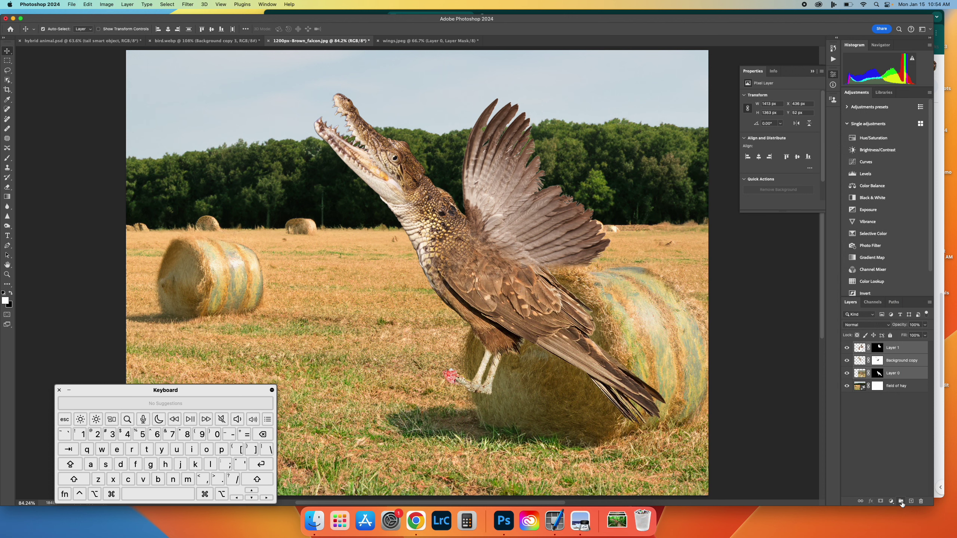
click(900, 501)
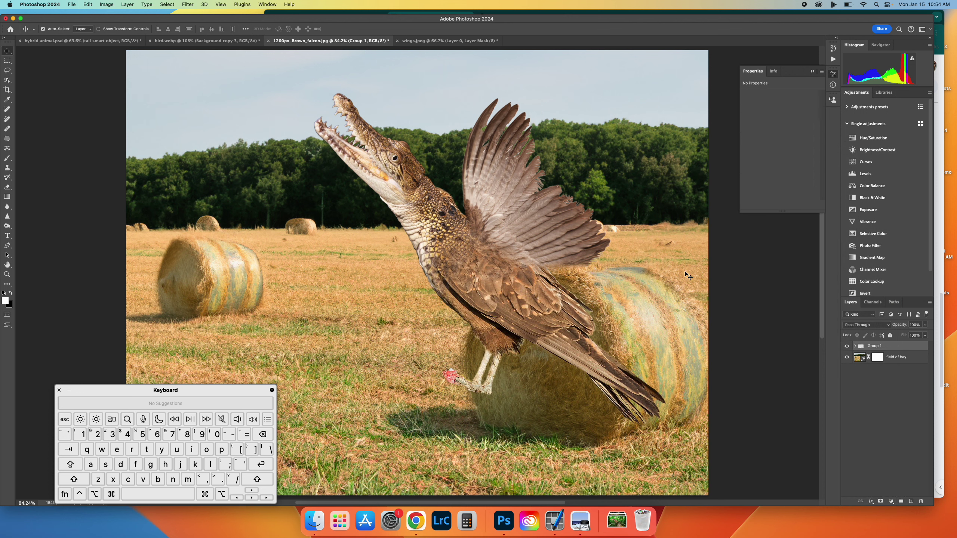
Step: Select all three animal layers inside the group and move the whole hybrid down and left, away from the large hay bale
drag(435, 229, 395, 221)
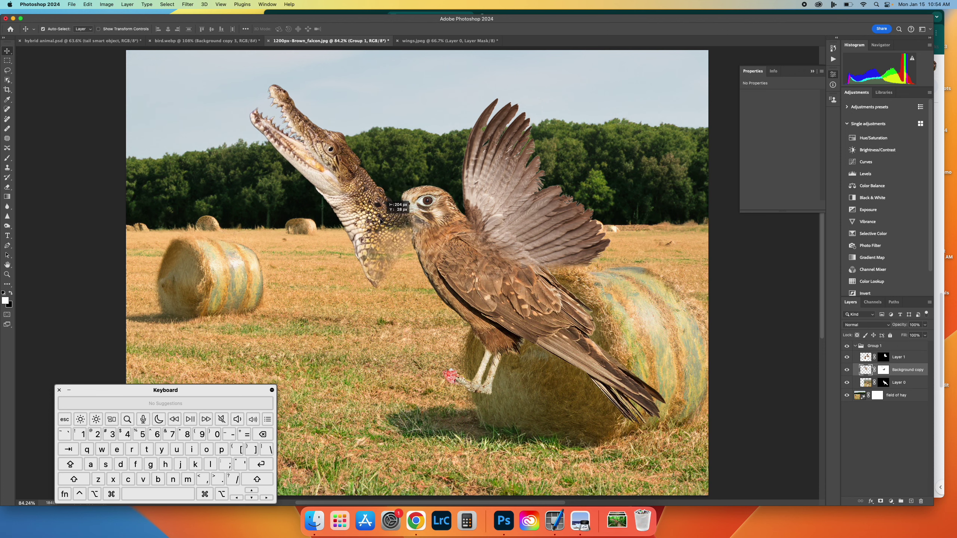
key(super+z)
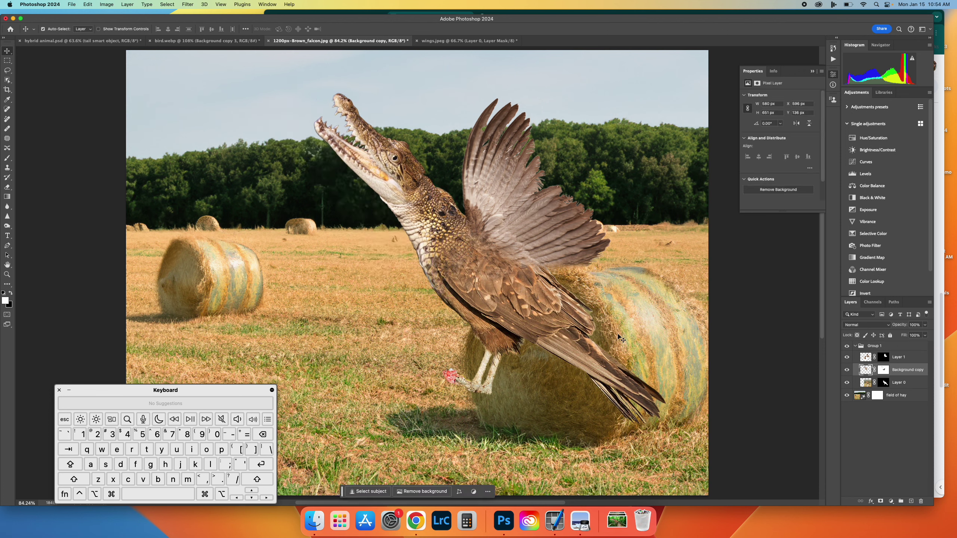
key(super+a)
click(907, 358)
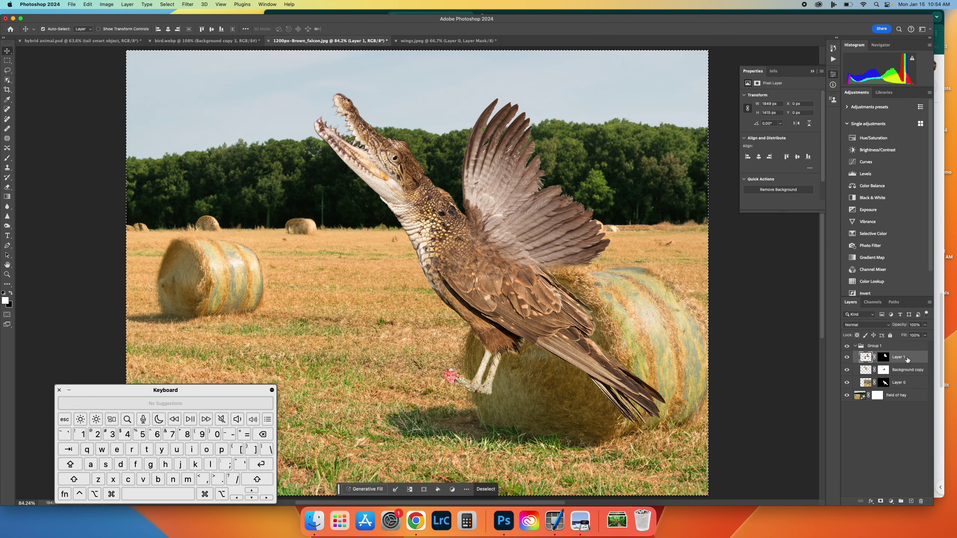
shift+click(903, 383)
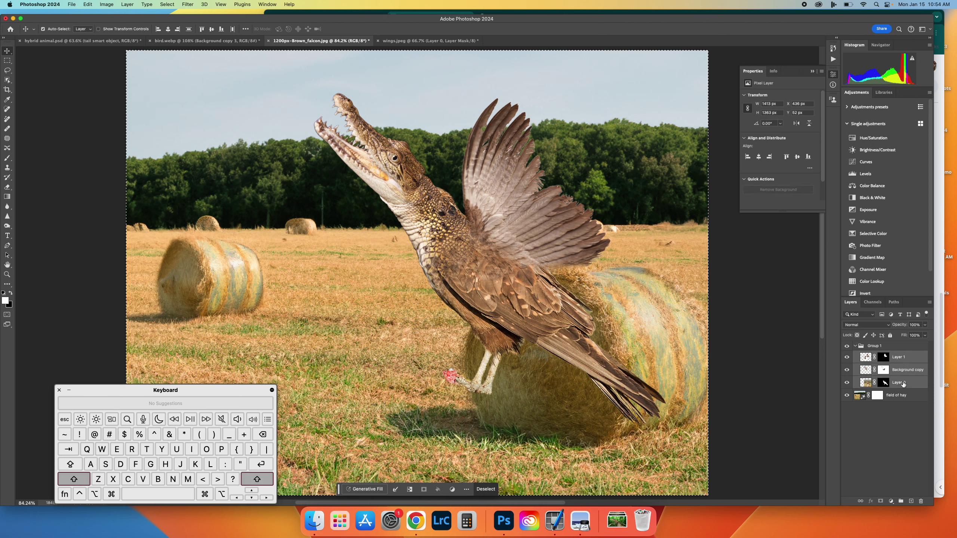
drag(499, 214, 412, 265)
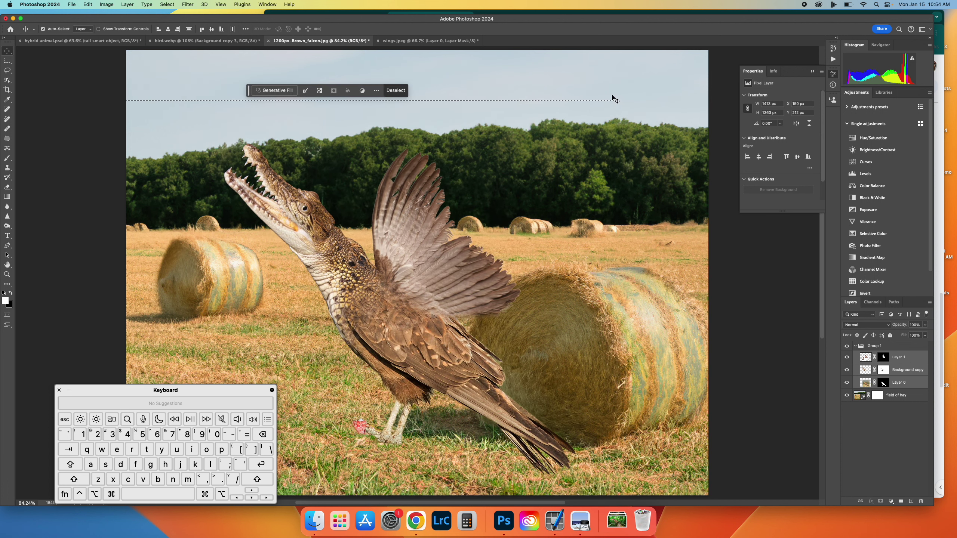
Step: Rotate the three animal layers together about 20° counterclockwise so the bird's legs stand upright in the field, and apply the transform
key(super+t)
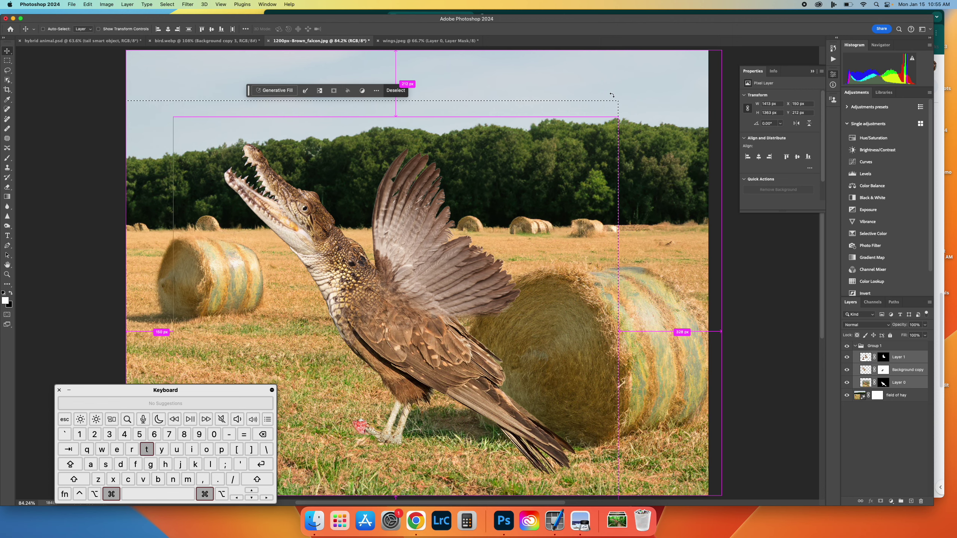
drag(636, 106, 552, 43)
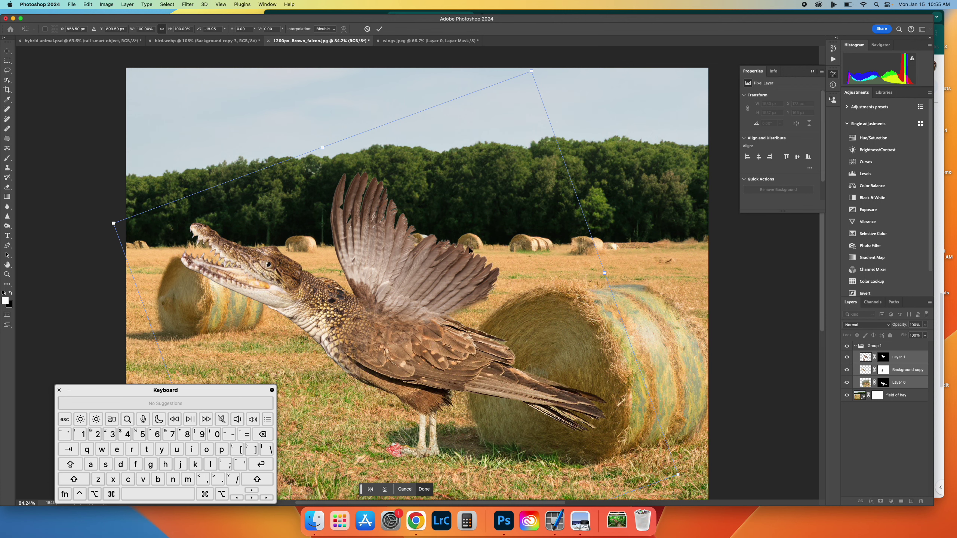
key(Return)
scroll(343, 251, down, 3)
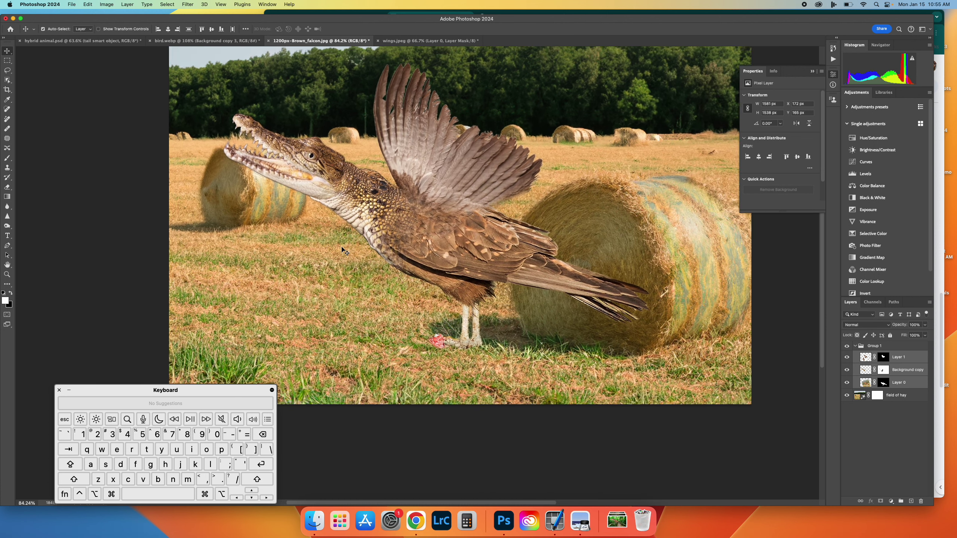
scroll(343, 250, right, 3)
scroll(344, 251, up, 1)
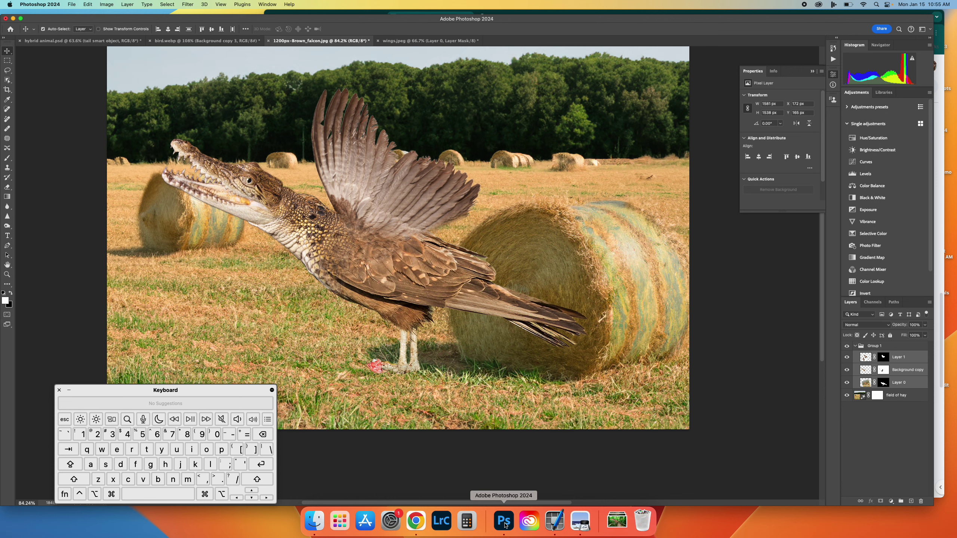
Step: Switch to the Hybrid Animals directions in Chrome, examine the shadow and color-matching instructions, and return to Photoshop
click(416, 521)
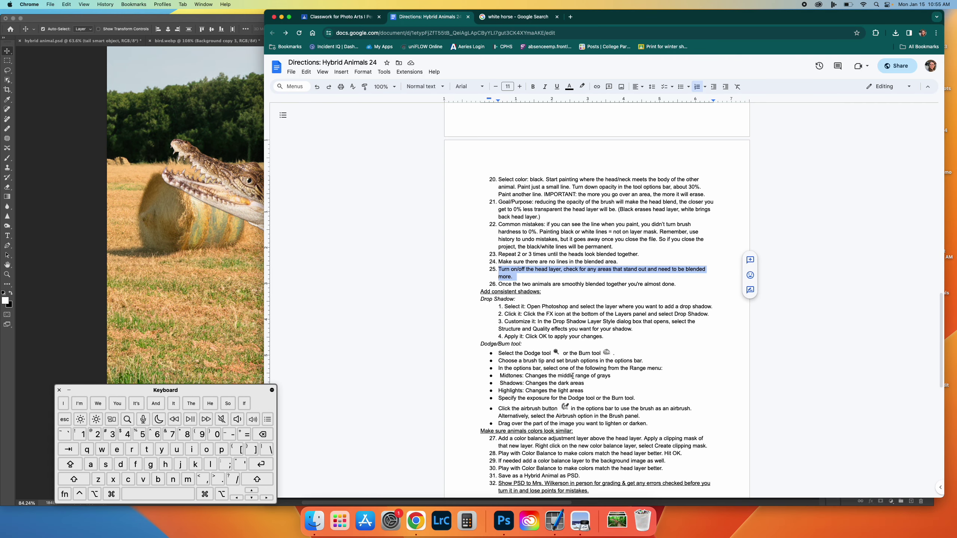
scroll(573, 376, down, 2)
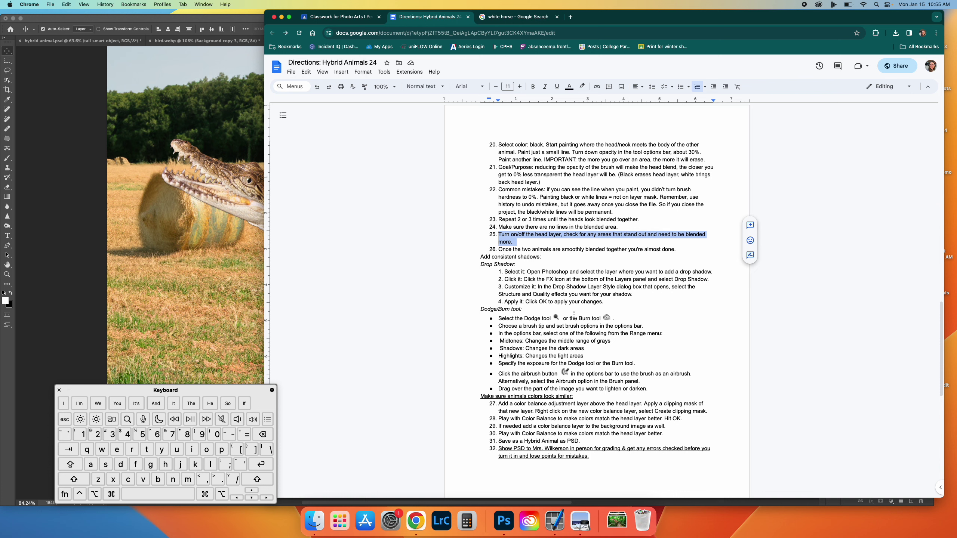
scroll(574, 314, down, 1)
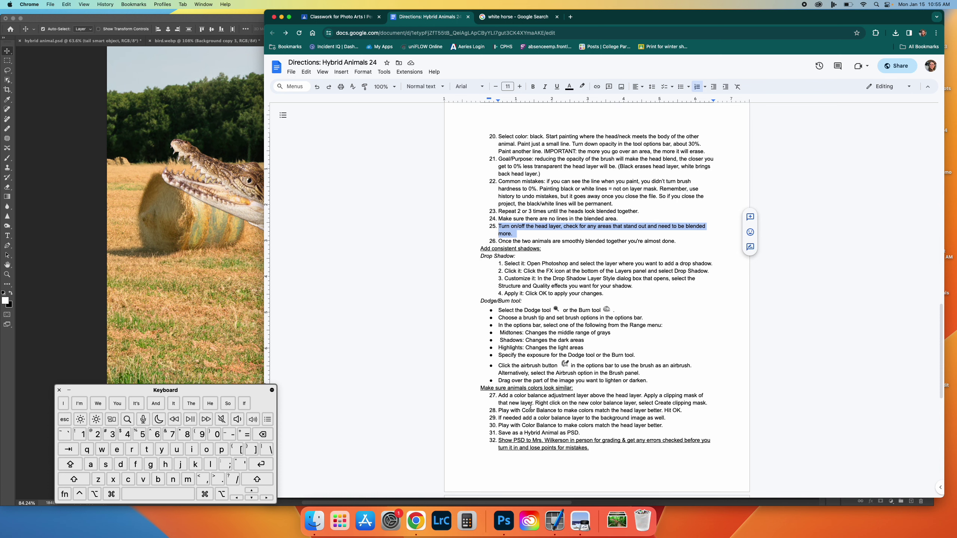
click(251, 204)
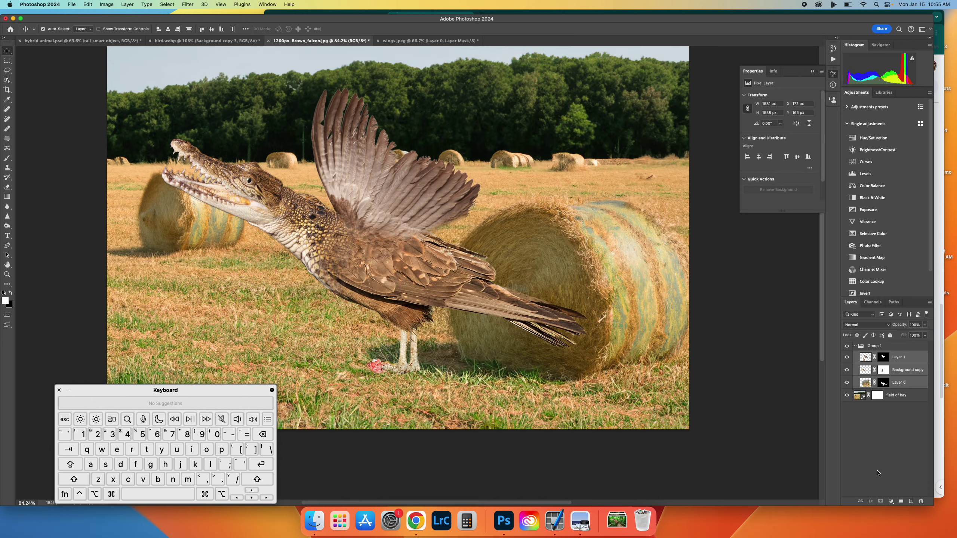
click(910, 360)
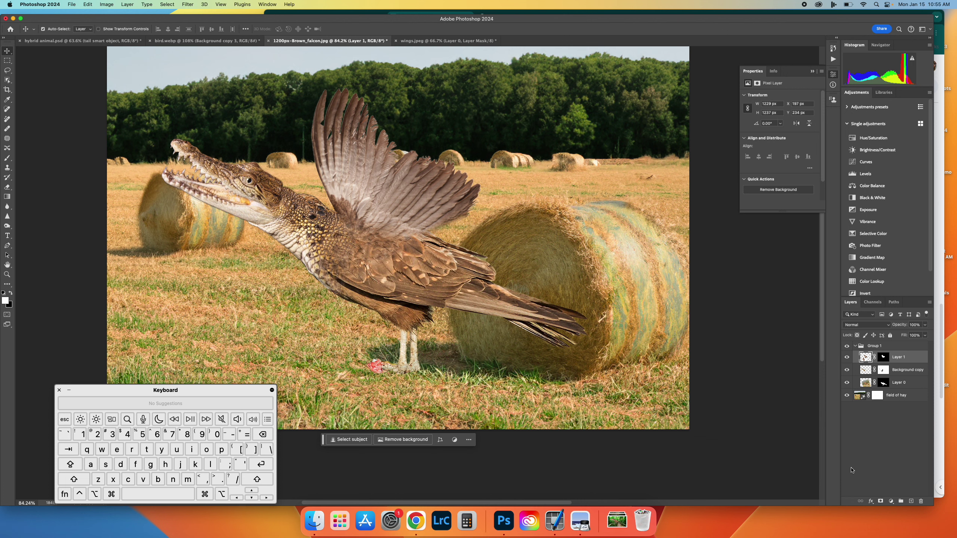
click(870, 501)
click(883, 515)
click(870, 501)
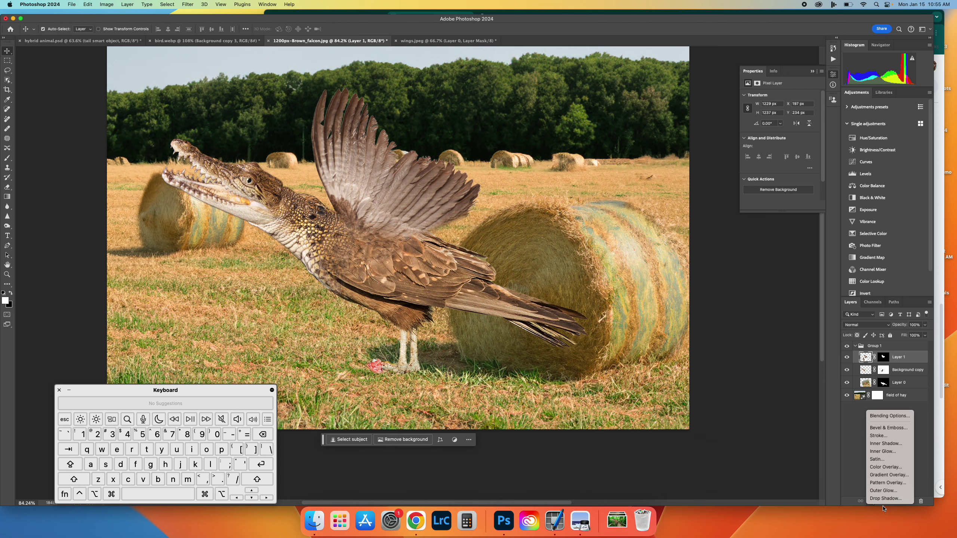
click(885, 498)
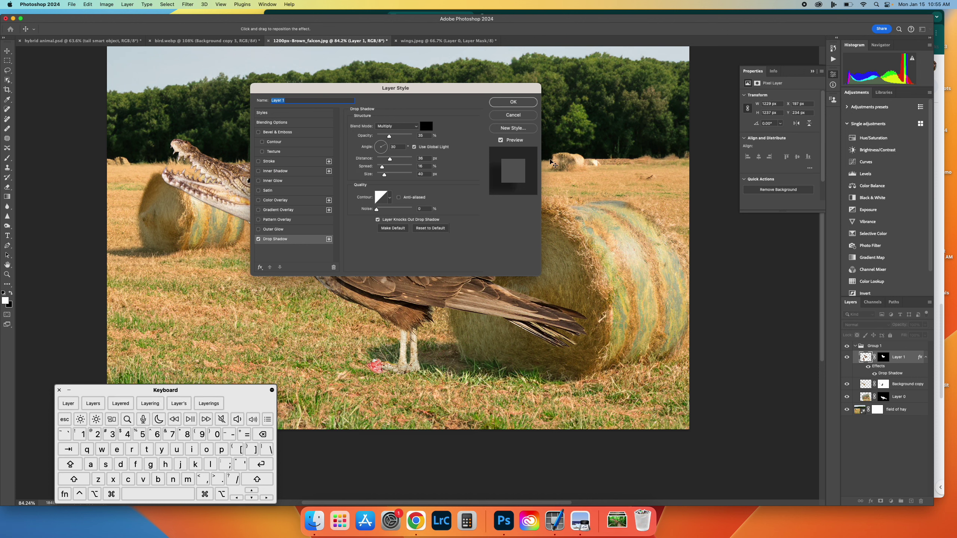
click(382, 145)
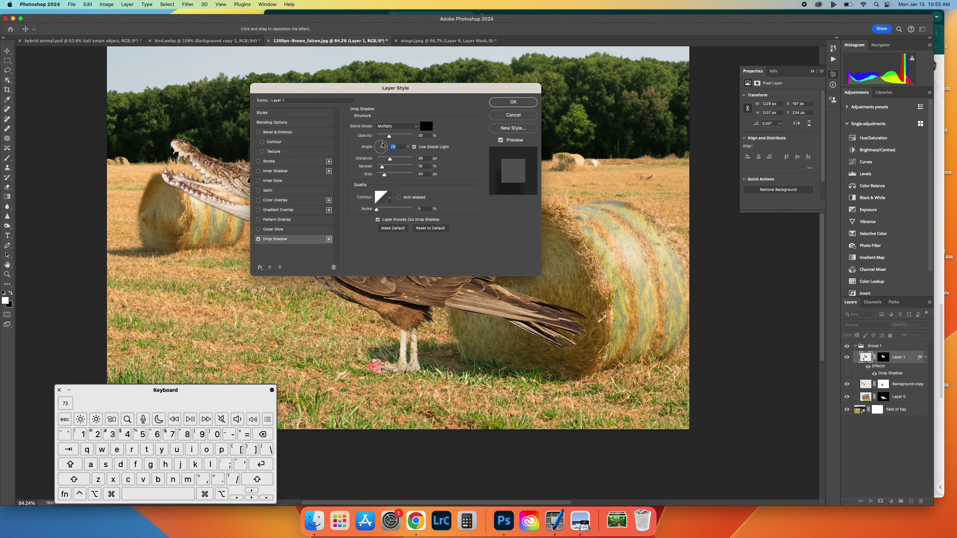
drag(390, 90, 582, 119)
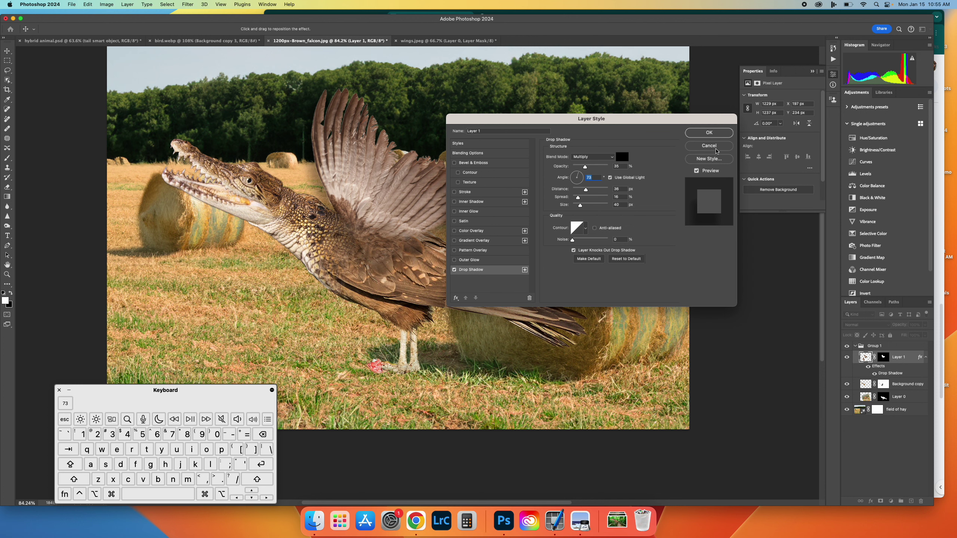
key(Escape)
Step: Toggle the visibility of Layer 1 and Layer 0 to check their contents, and add a drop shadow to Layer 0, the falcon body
click(847, 361)
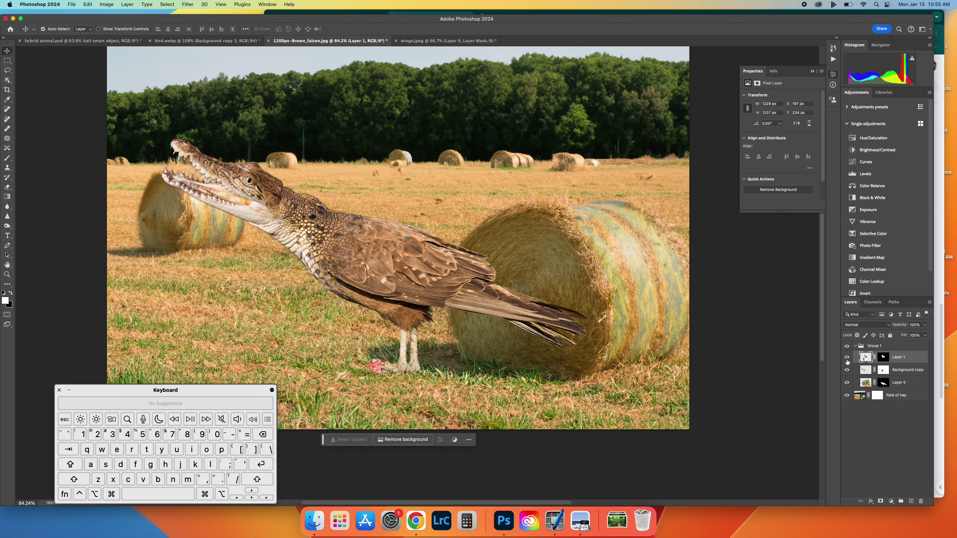
click(847, 359)
click(846, 382)
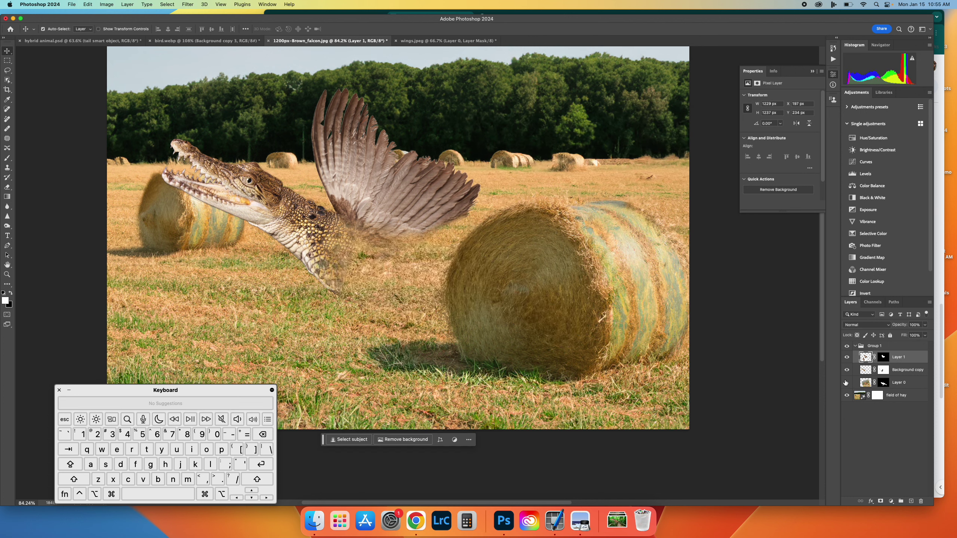
click(846, 382)
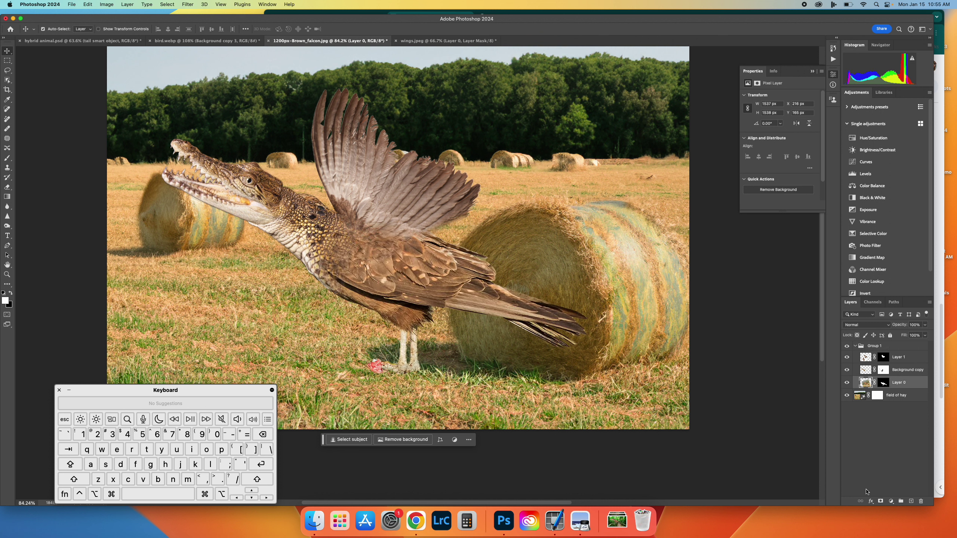
click(870, 501)
mouse_move(889, 500)
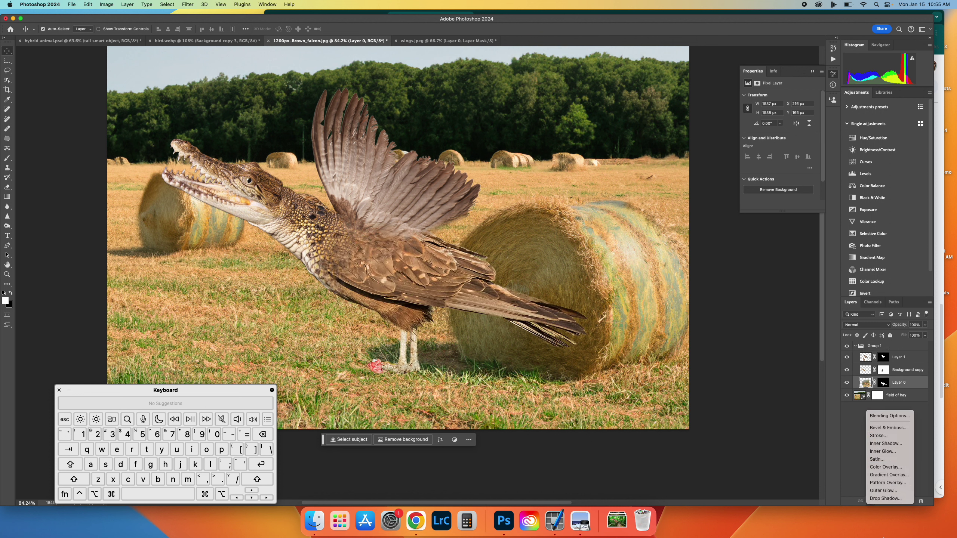
click(885, 498)
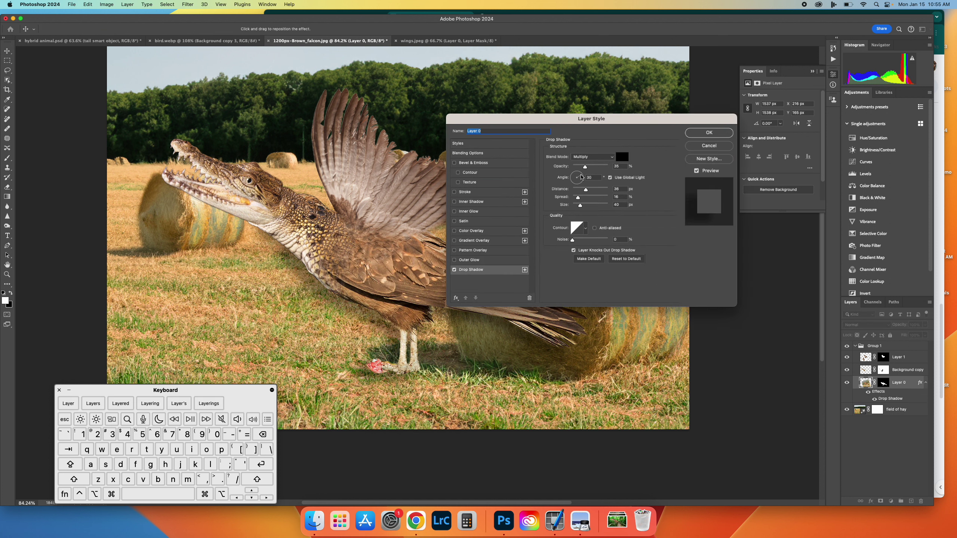
Step: Move the Layer Style dialog clear of the animal and set the falcon body's drop shadow angle to -6°
click(576, 175)
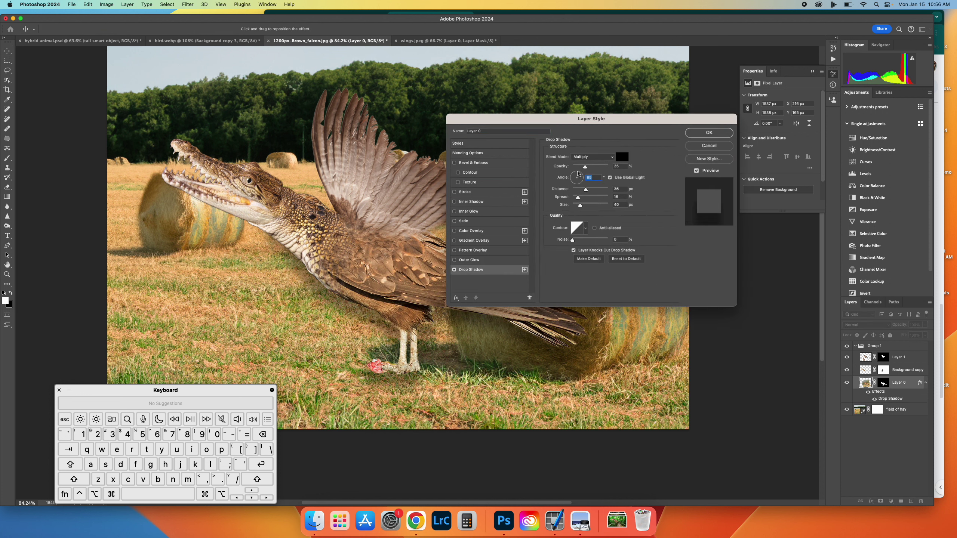
drag(580, 119, 734, 80)
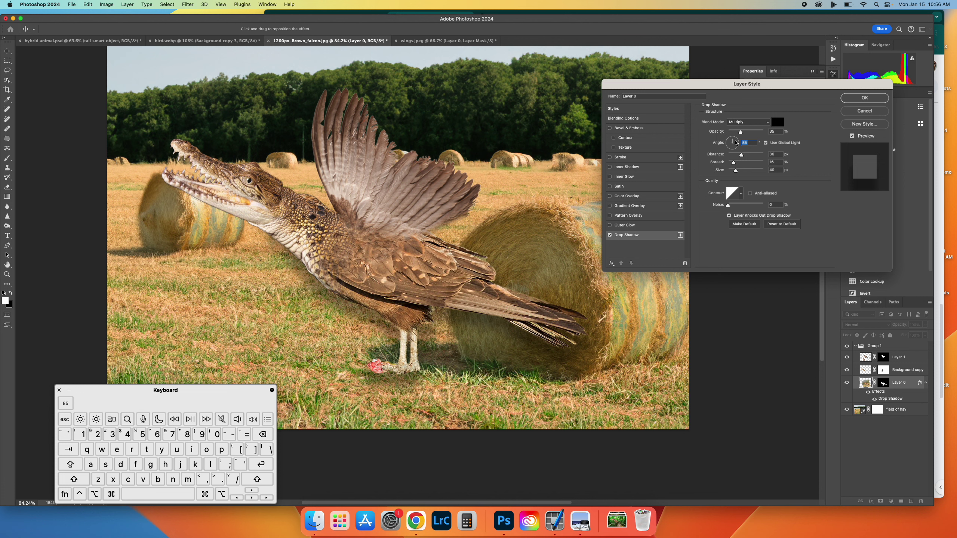
click(736, 142)
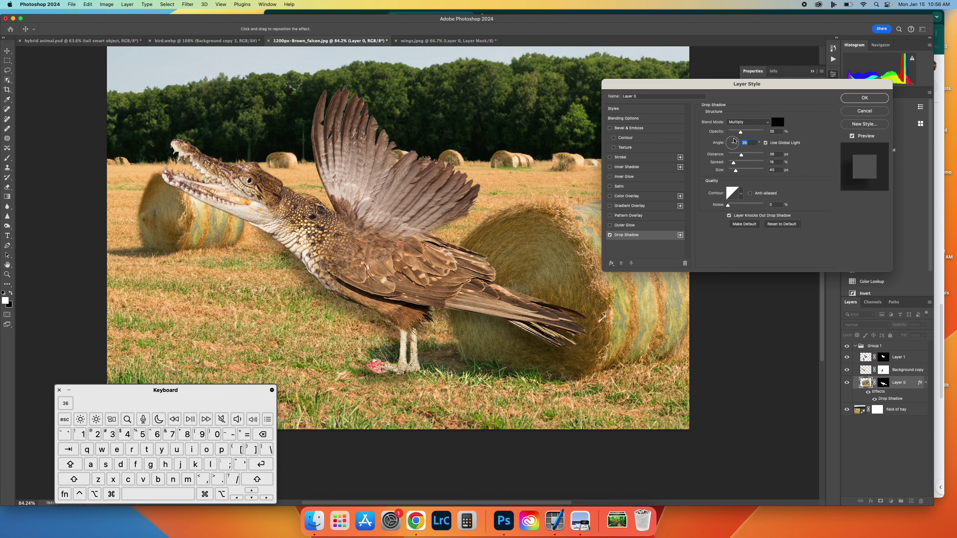
click(734, 140)
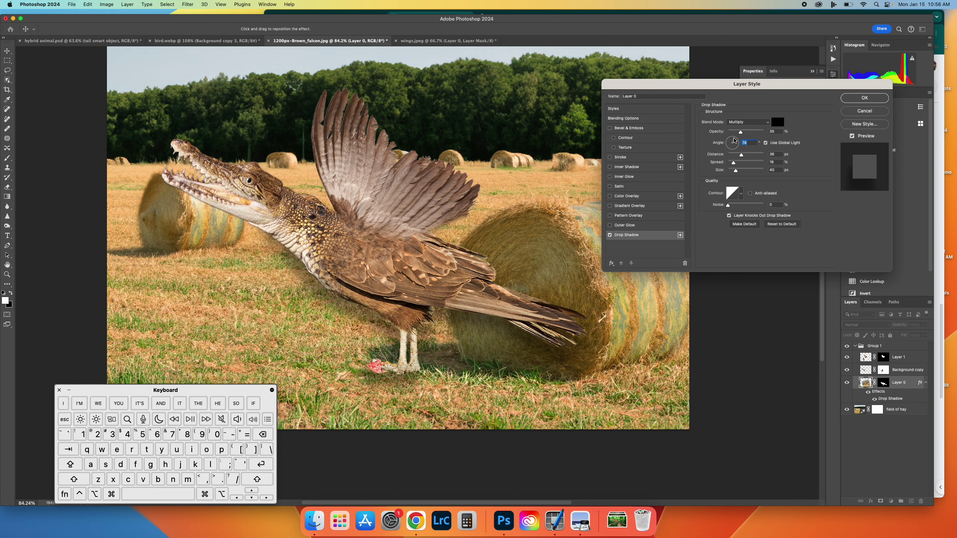
drag(733, 141, 714, 160)
text(29)
click(733, 165)
click(736, 143)
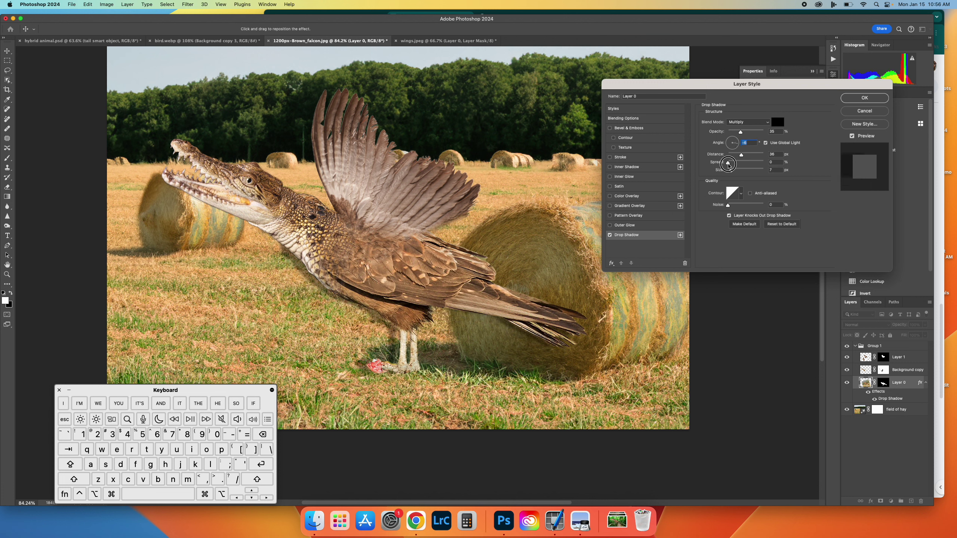
Step: Set the falcon body's drop shadow to 17% spread, 29 px size and 34% opacity, and apply the layer style
click(740, 162)
drag(740, 163, 727, 163)
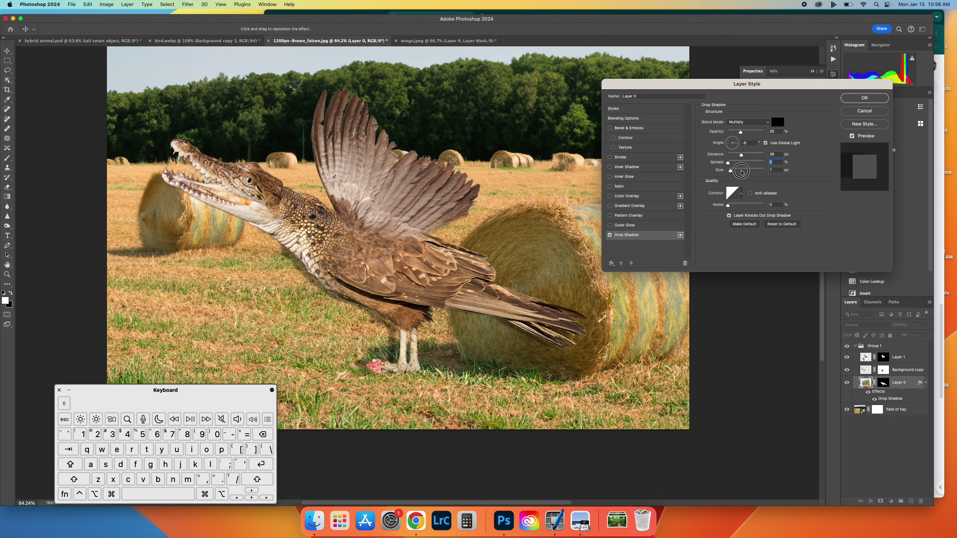
mouse_move(730, 172)
mouse_down()
mouse_move(752, 172)
mouse_move(734, 166)
mouse_up()
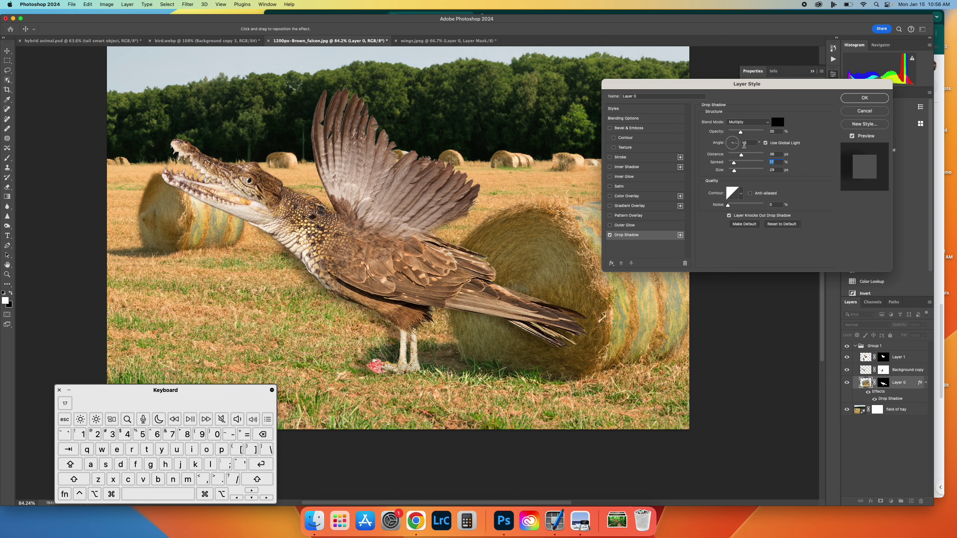
drag(740, 132, 740, 137)
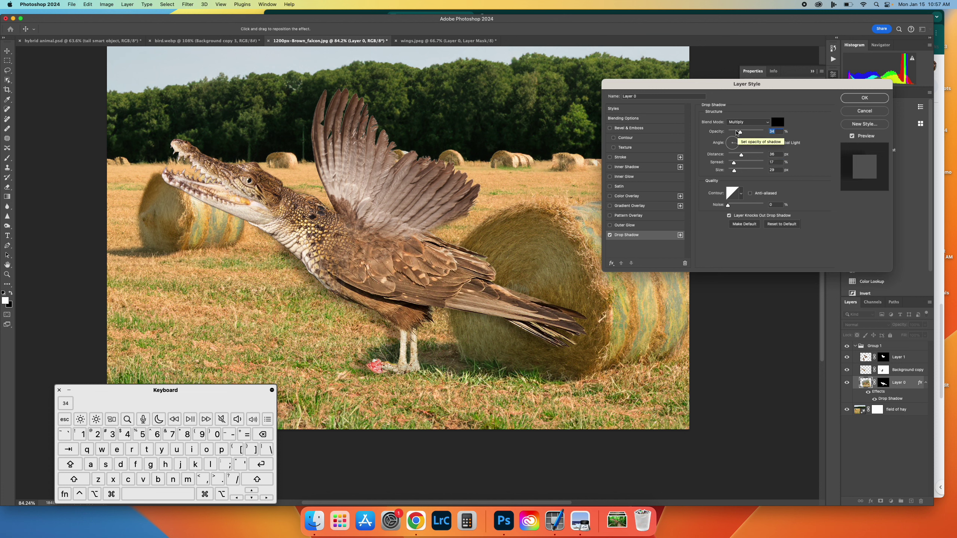
click(865, 99)
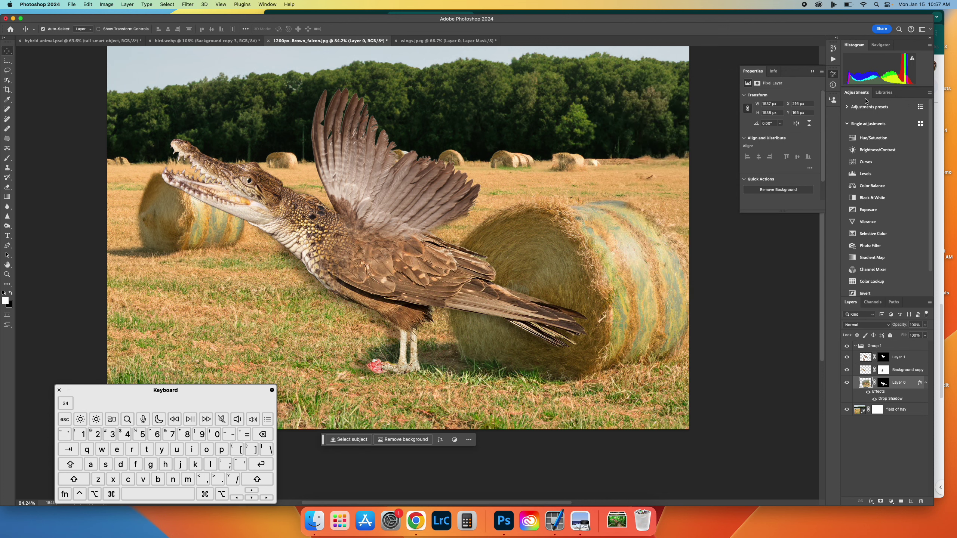
Step: Add a drop shadow to the crocodile head layer, Background copy, keeping the same shadow settings
click(898, 374)
click(871, 501)
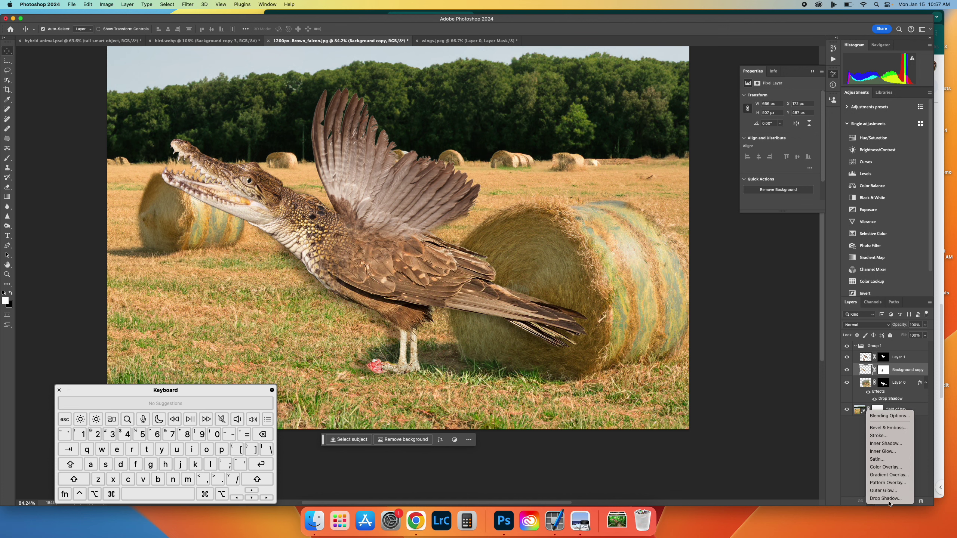
click(886, 498)
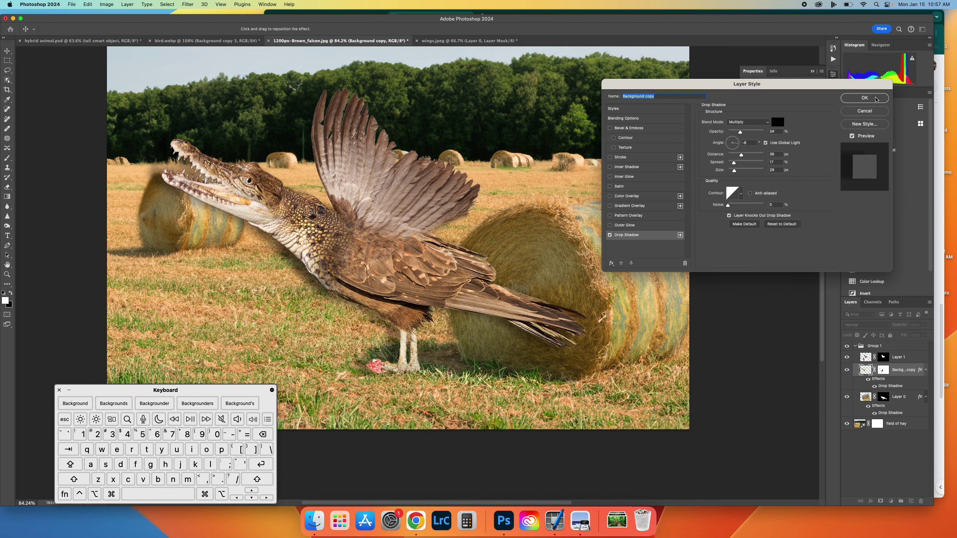
click(865, 98)
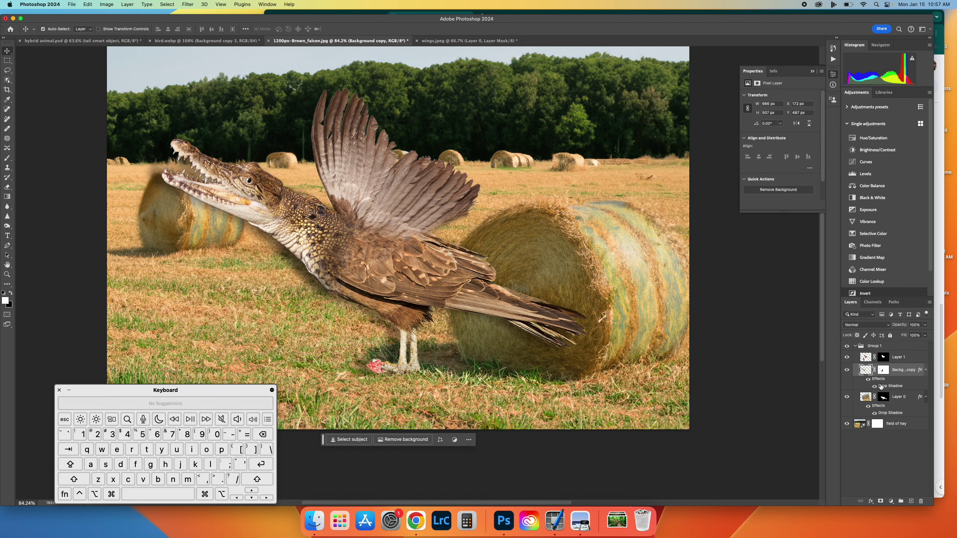
click(902, 358)
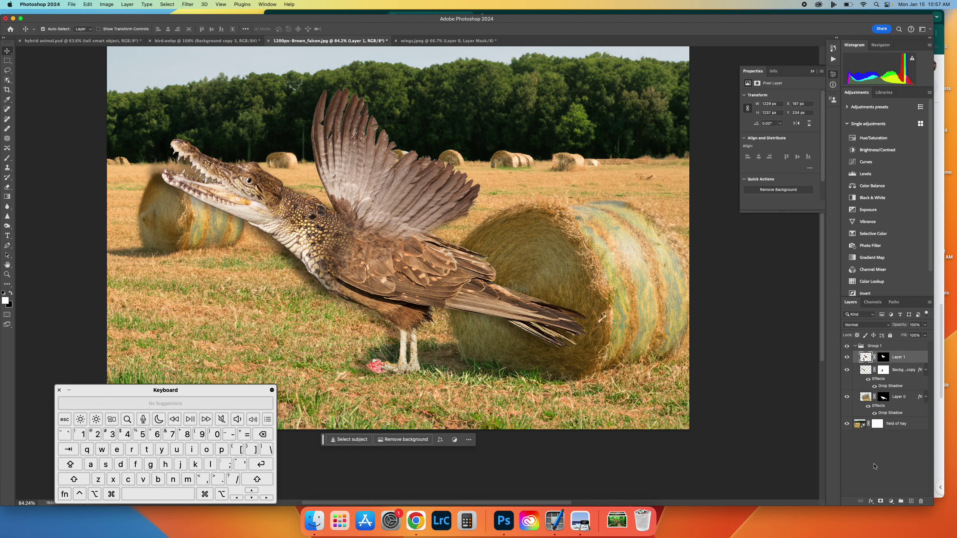
click(876, 504)
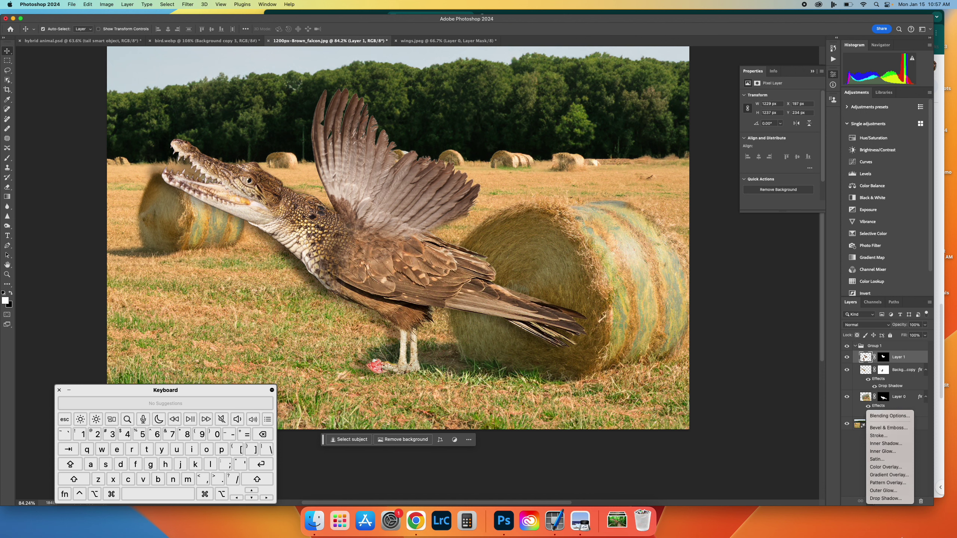
click(884, 499)
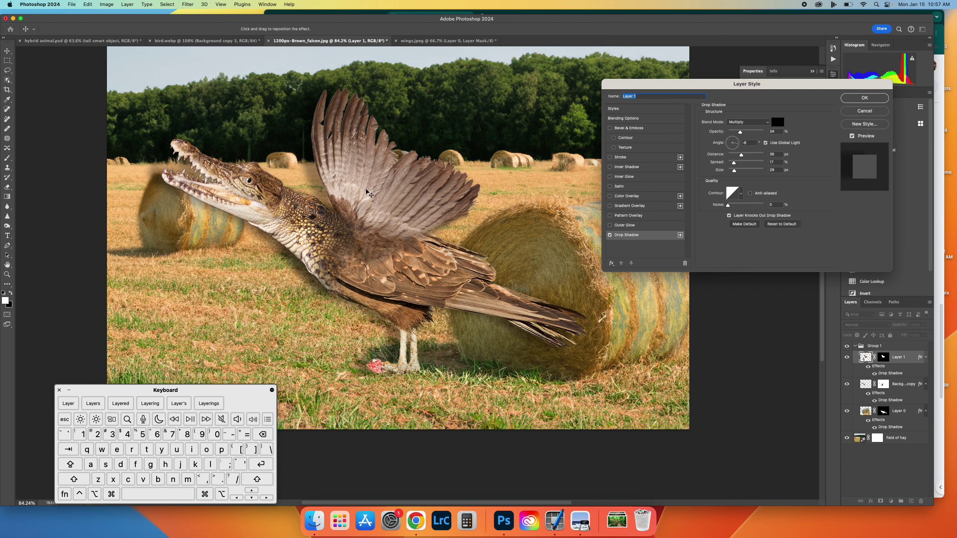
click(869, 111)
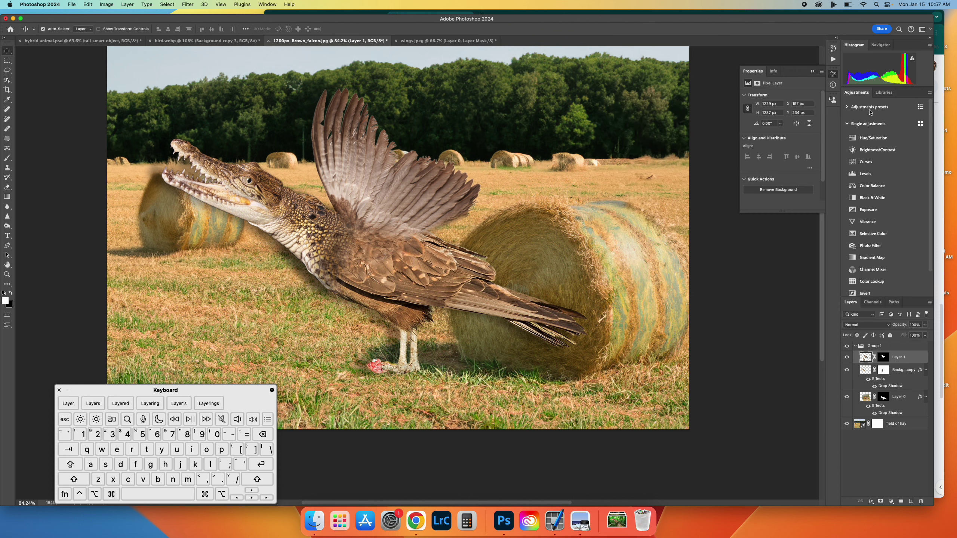
key(fn)
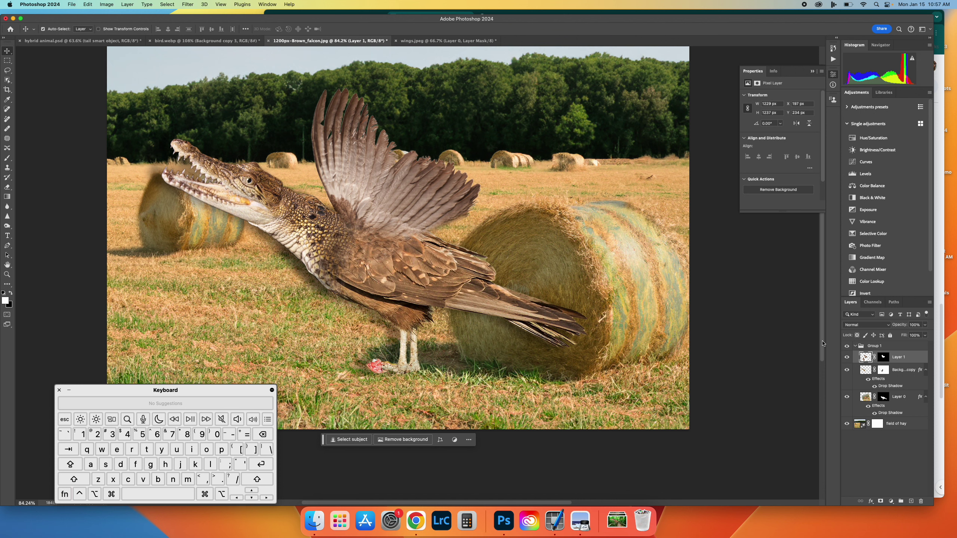
Step: Check the wing layer by toggling its visibility, and add a new empty layer directly beneath it
click(847, 357)
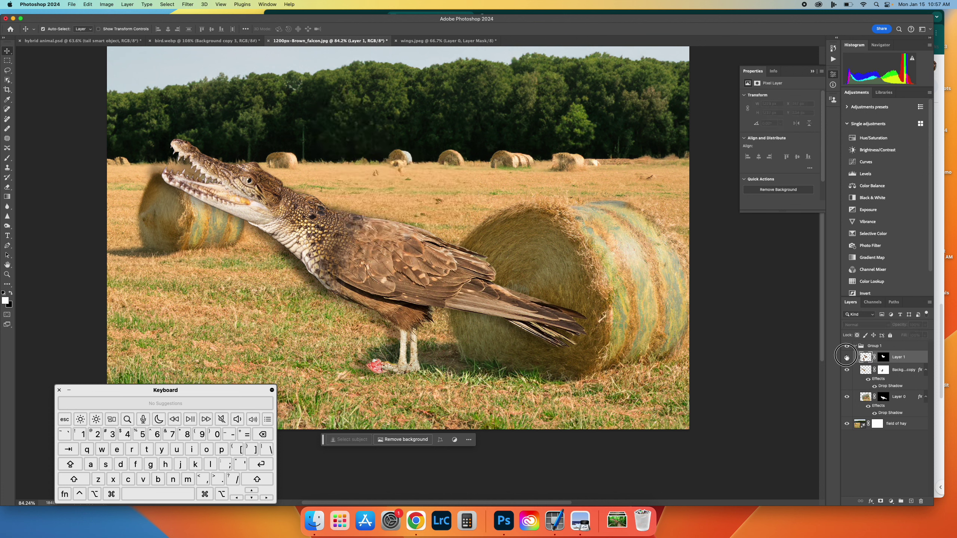
click(846, 356)
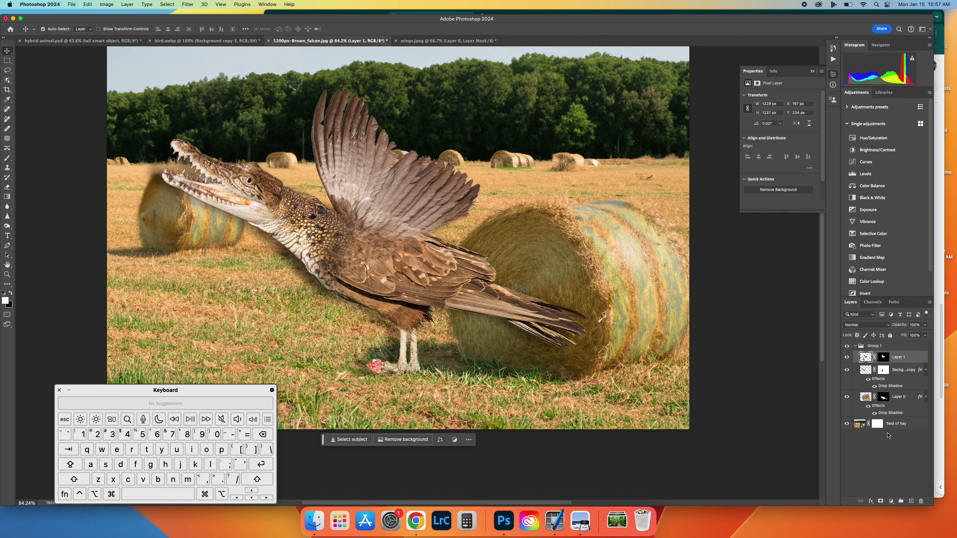
click(910, 501)
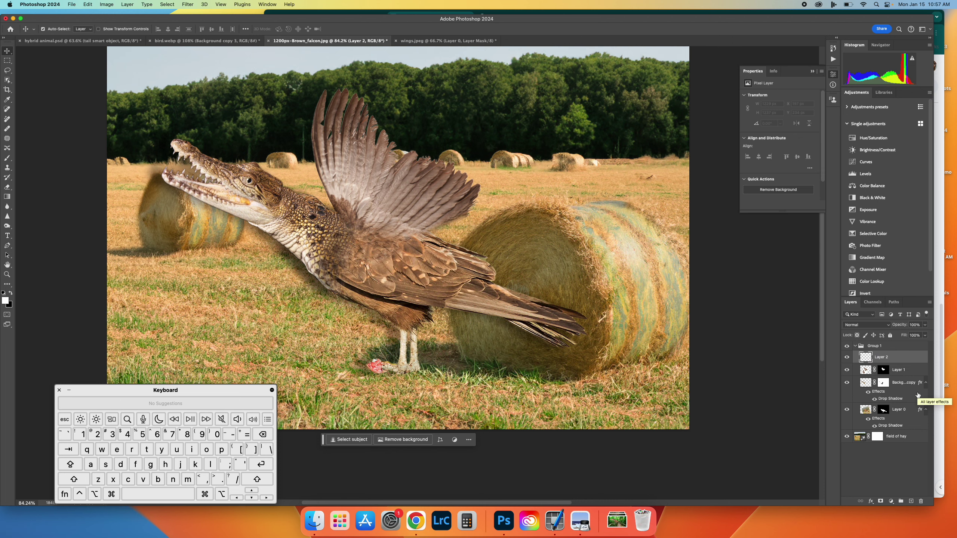
drag(915, 360, 913, 374)
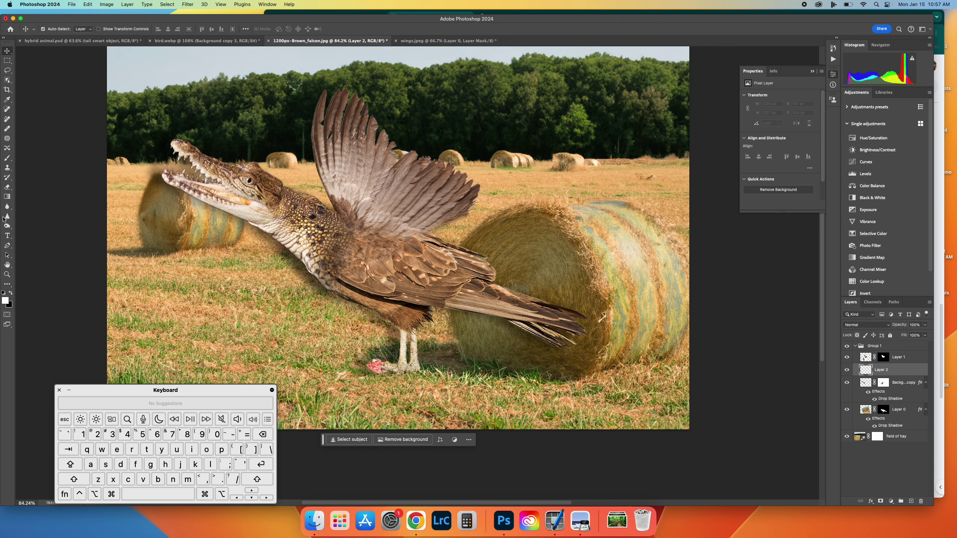
Step: Switch to the Hybrid Animals directions in Chrome, examine the Dodge/Burn tool instructions, and return to Photoshop
click(415, 521)
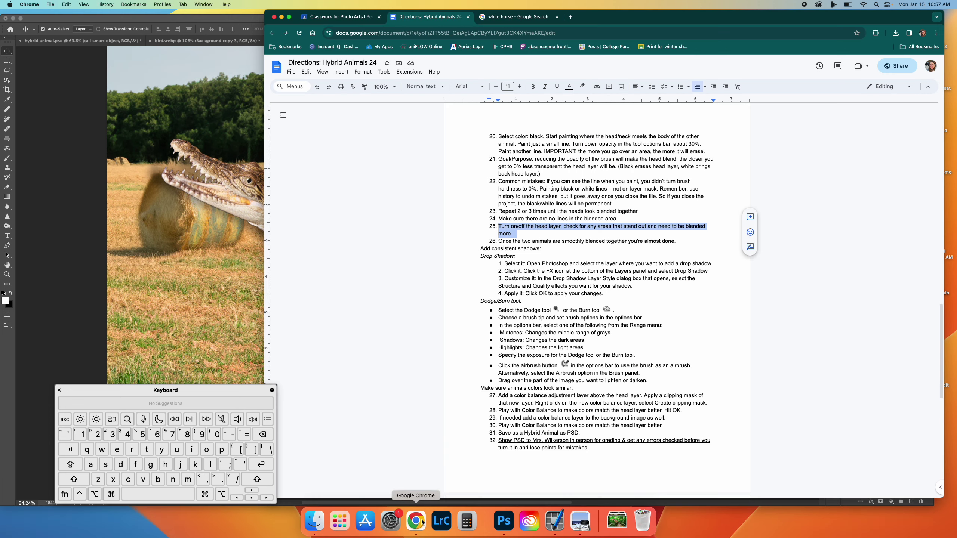
click(496, 255)
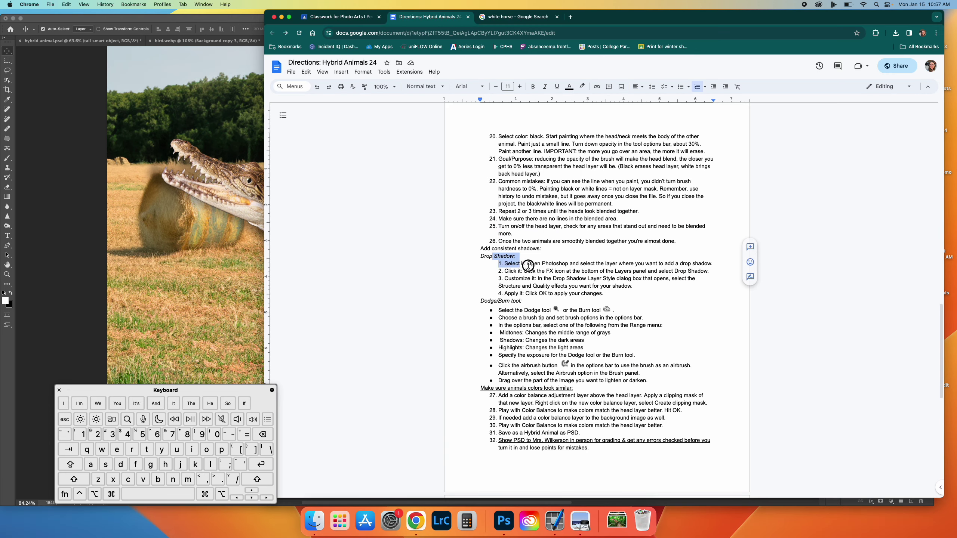
click(481, 301)
mouse_move(481, 301)
mouse_down()
mouse_move(565, 345)
mouse_move(540, 347)
mouse_up()
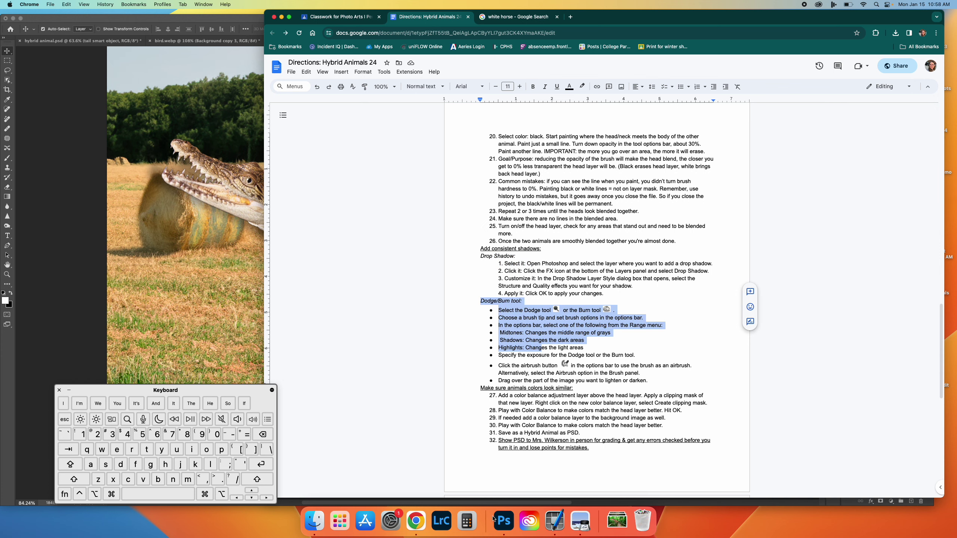
click(503, 521)
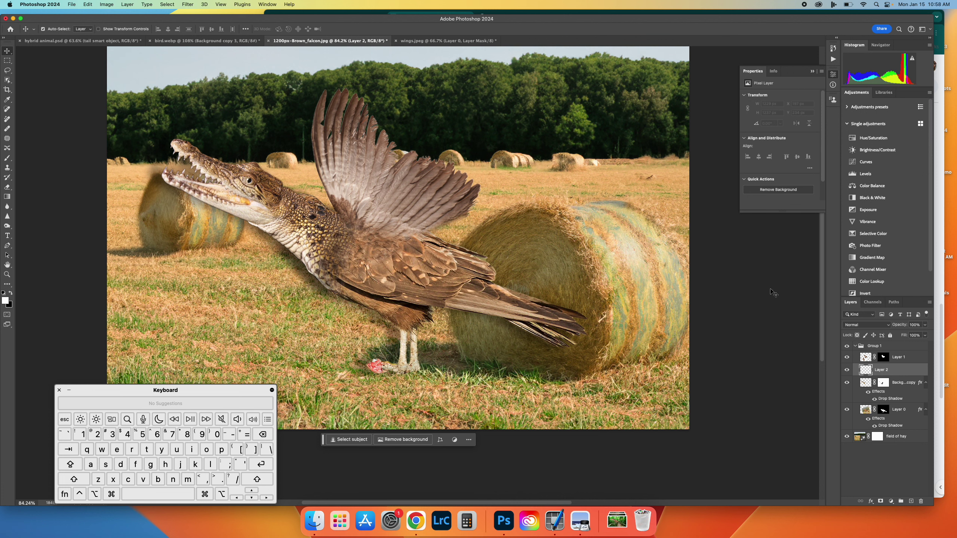
Step: Choose the Burn tool, recheck the range descriptions in the Chrome directions, and set the tool's range to Midtones in Photoshop
click(7, 227)
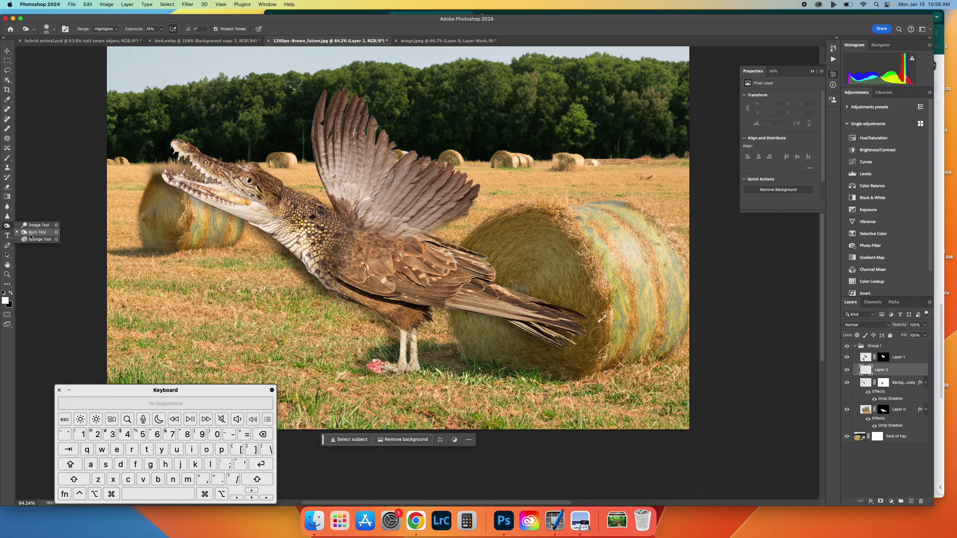
click(32, 232)
click(415, 521)
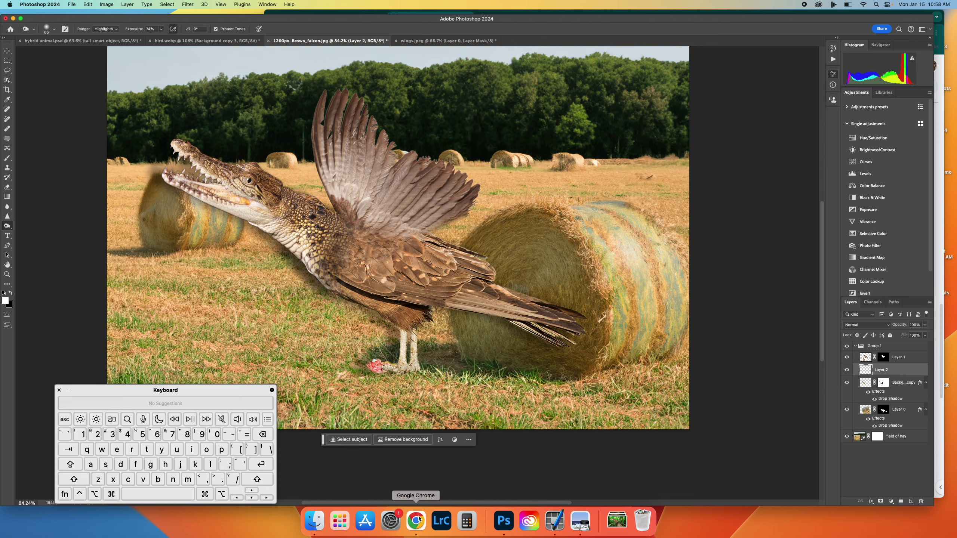
click(505, 343)
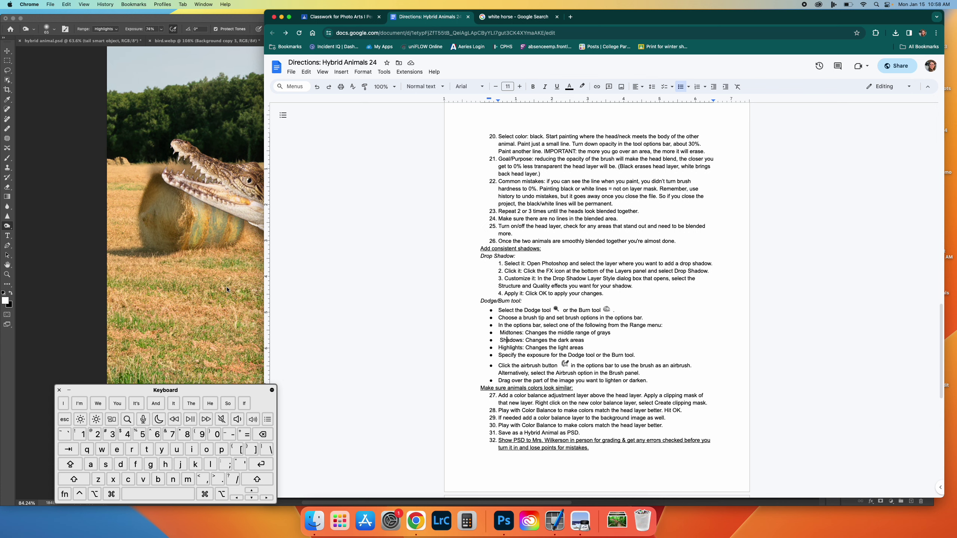
click(228, 219)
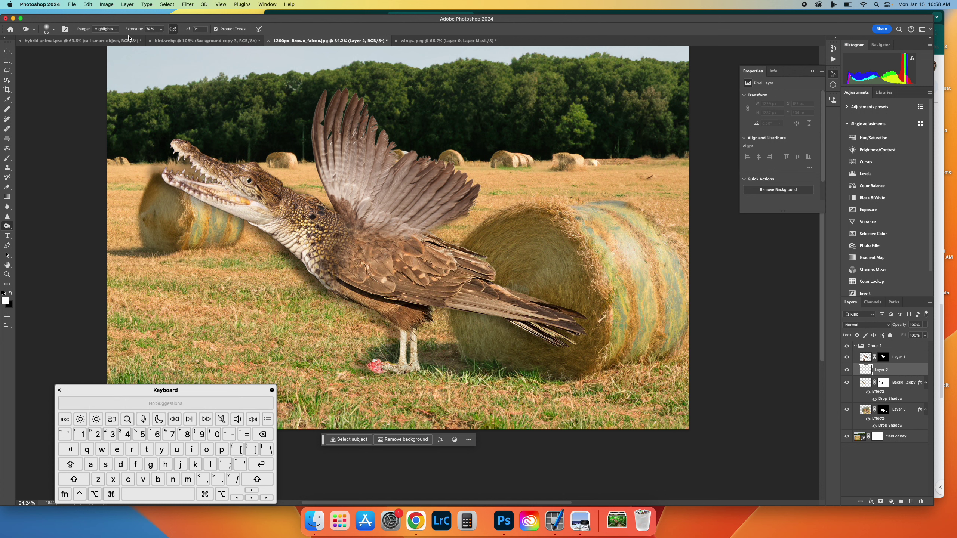
click(107, 29)
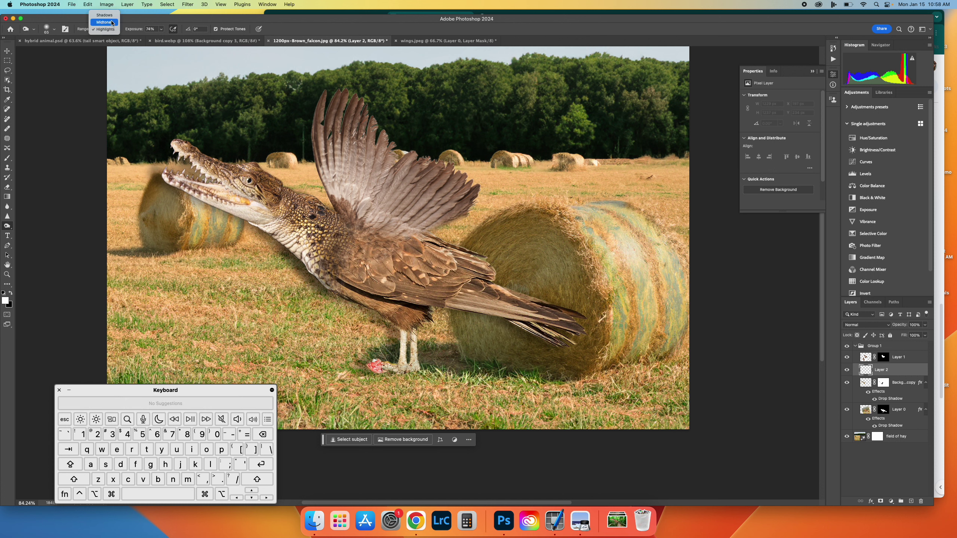
click(112, 23)
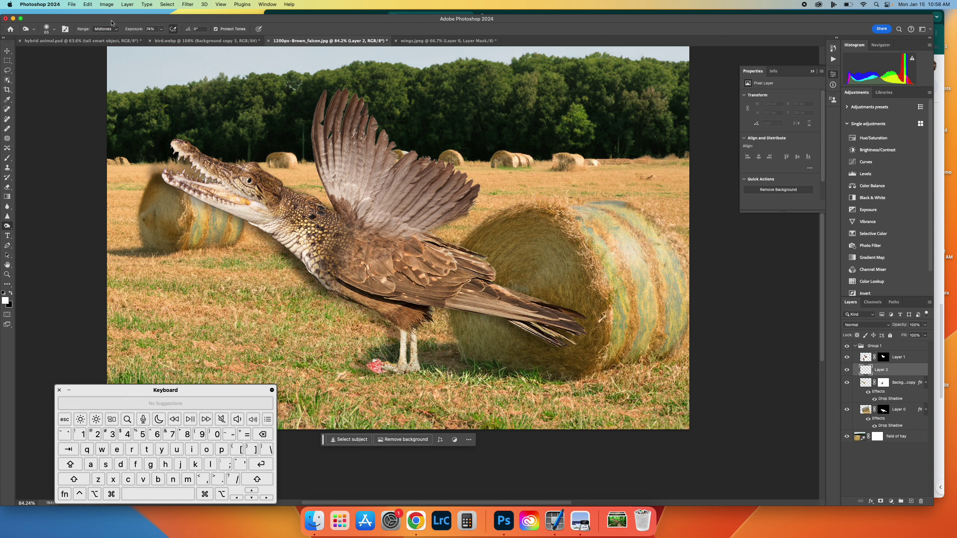
Step: Try the Burn tool on the falcon's body at 50% exposure, and raise the exposure to 100%
click(161, 29)
drag(161, 35, 153, 37)
click(356, 247)
click(161, 29)
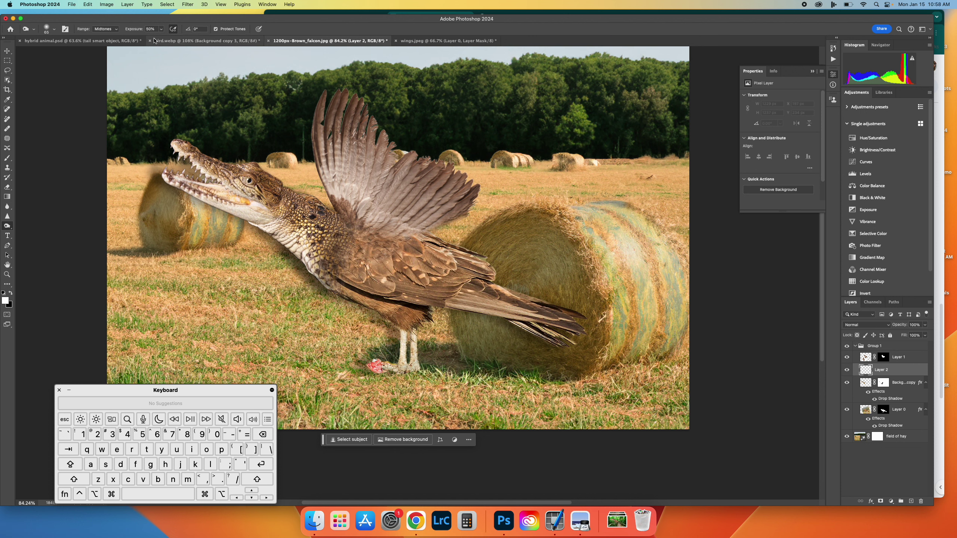
drag(161, 38, 181, 38)
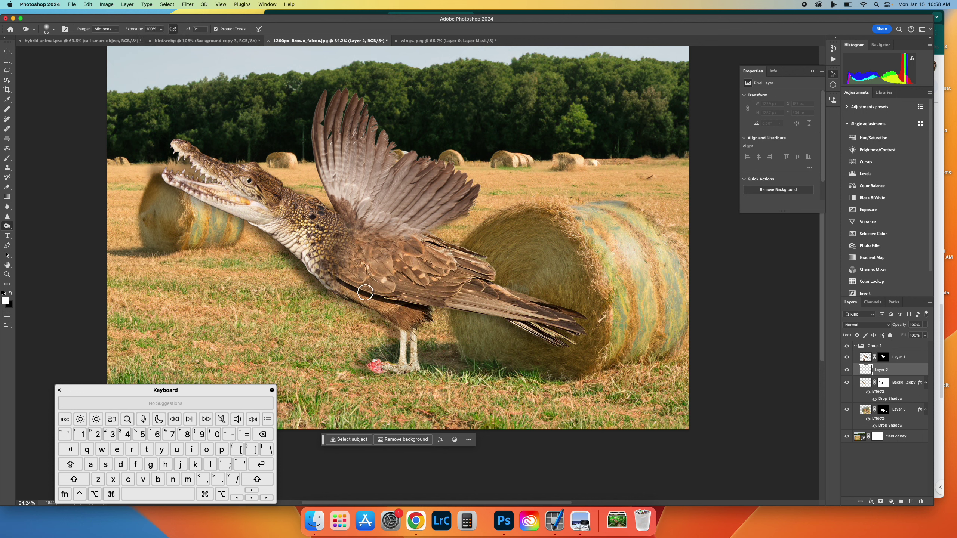
Step: Toggle the visibility of the Background copy and Layer 0 layers to identify the falcon body, and select Layer 0's image thumbnail
click(848, 385)
click(847, 384)
click(850, 413)
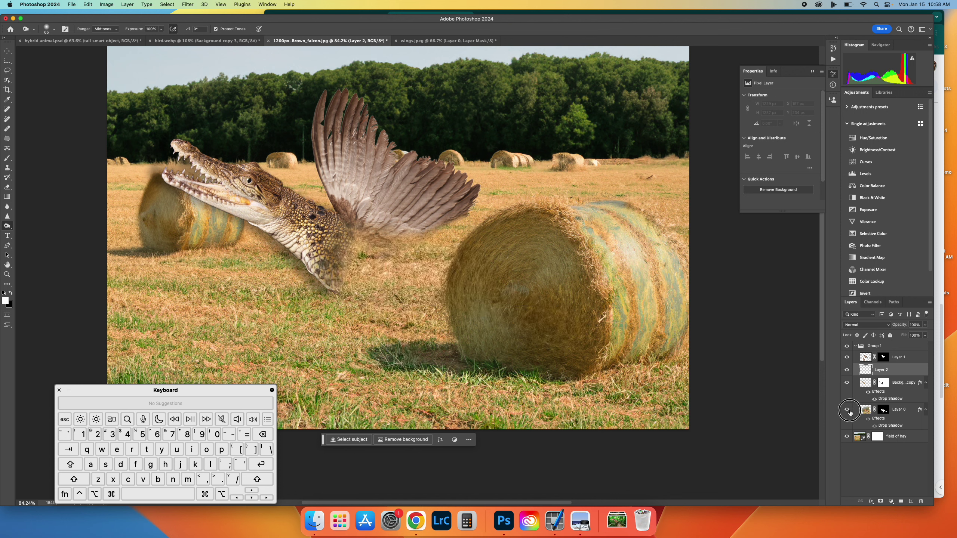
click(847, 410)
click(865, 410)
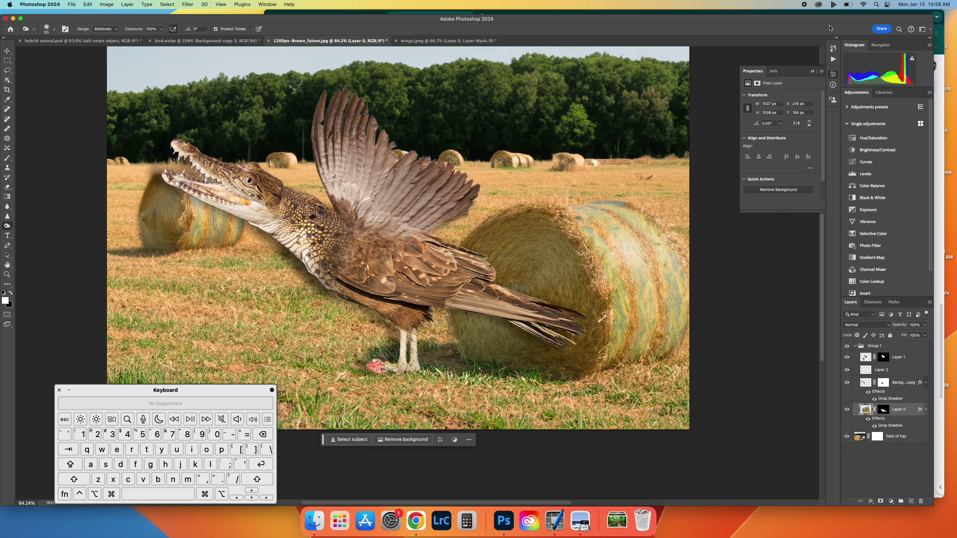
Step: Revert the last Burn stroke through the document history, and delete Layer 2
click(832, 48)
click(772, 111)
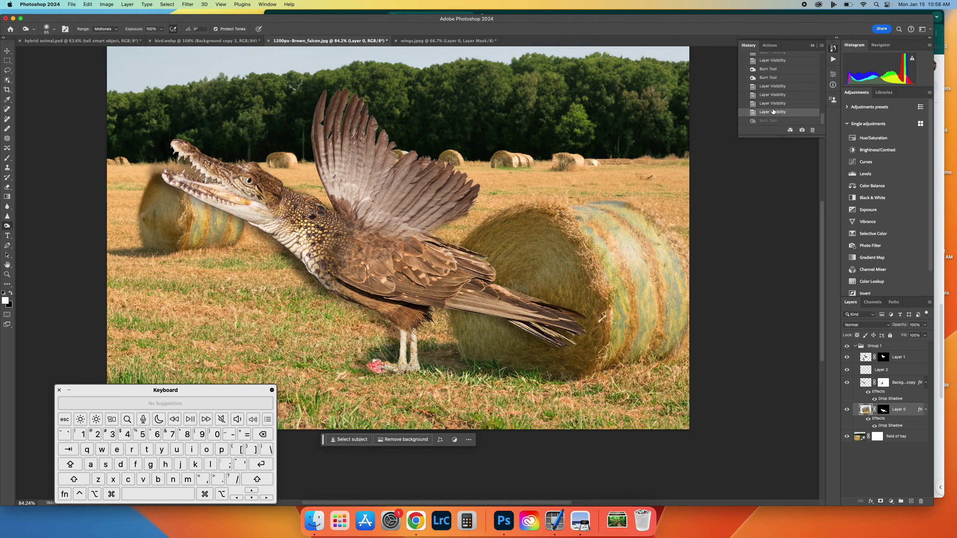
click(881, 370)
click(920, 501)
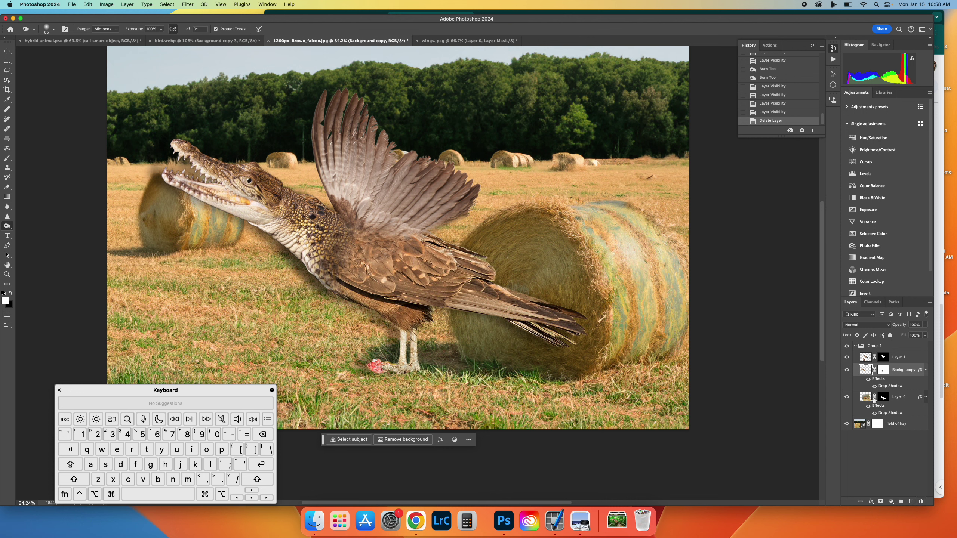
Step: Try the Burn tool on the falcon's upper body on Layer 0 with the Midtones range at 46% exposure
click(871, 399)
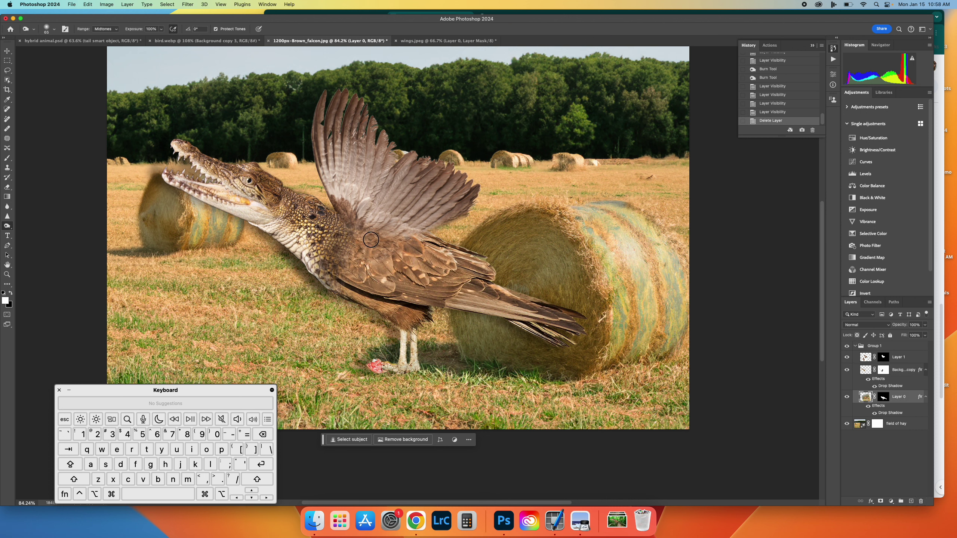
click(161, 29)
drag(164, 38, 142, 39)
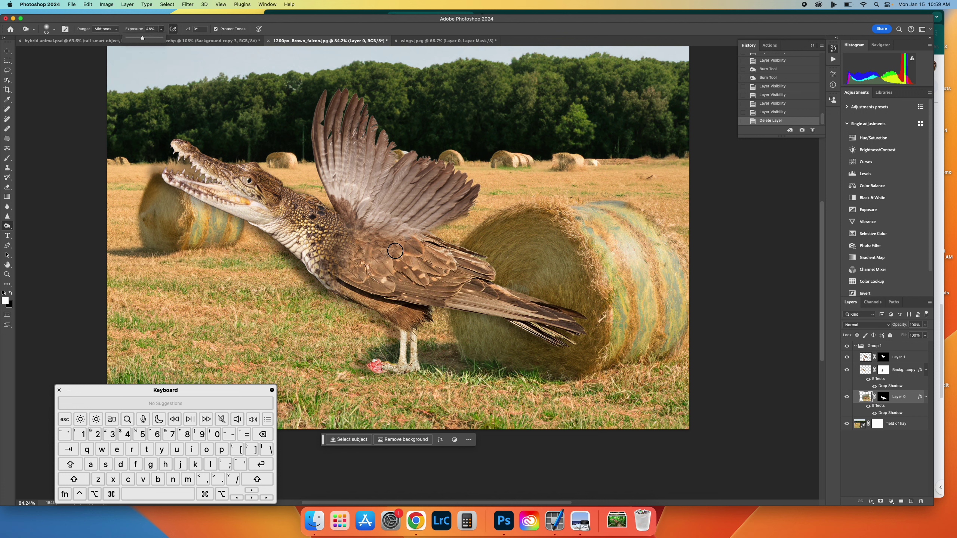
mouse_move(395, 252)
mouse_down()
mouse_move(345, 231)
mouse_move(358, 246)
mouse_move(385, 248)
mouse_move(347, 246)
mouse_move(331, 290)
mouse_move(398, 239)
mouse_move(388, 256)
mouse_move(348, 247)
mouse_move(340, 225)
mouse_move(343, 242)
mouse_move(378, 256)
mouse_move(398, 242)
mouse_move(370, 254)
mouse_move(343, 241)
mouse_up()
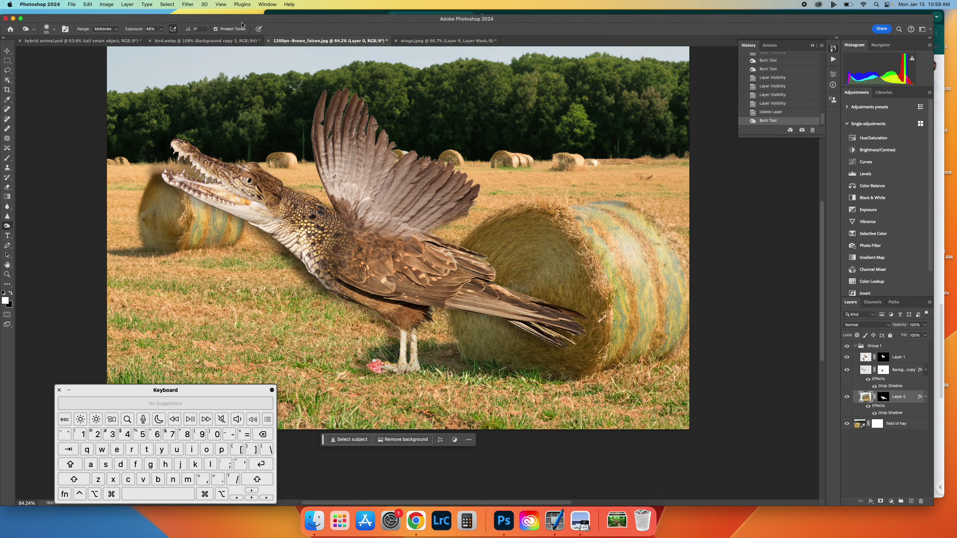
Step: Try burning the falcon's upper body with the Shadows range, and revert the history to the Layer 2 deletion
click(109, 29)
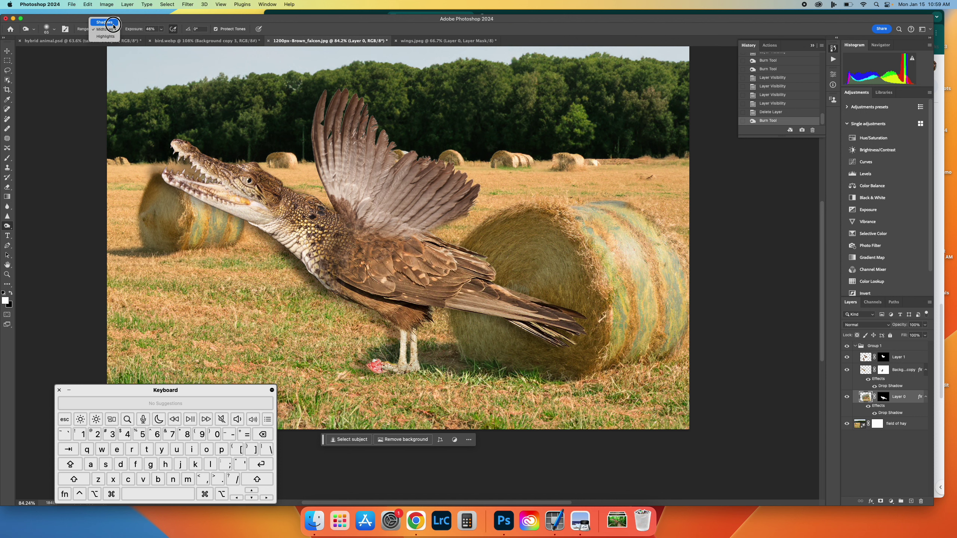
click(104, 21)
mouse_move(379, 246)
mouse_down()
mouse_move(350, 232)
mouse_move(364, 254)
mouse_move(382, 248)
mouse_move(360, 251)
mouse_move(346, 239)
mouse_move(390, 247)
mouse_up()
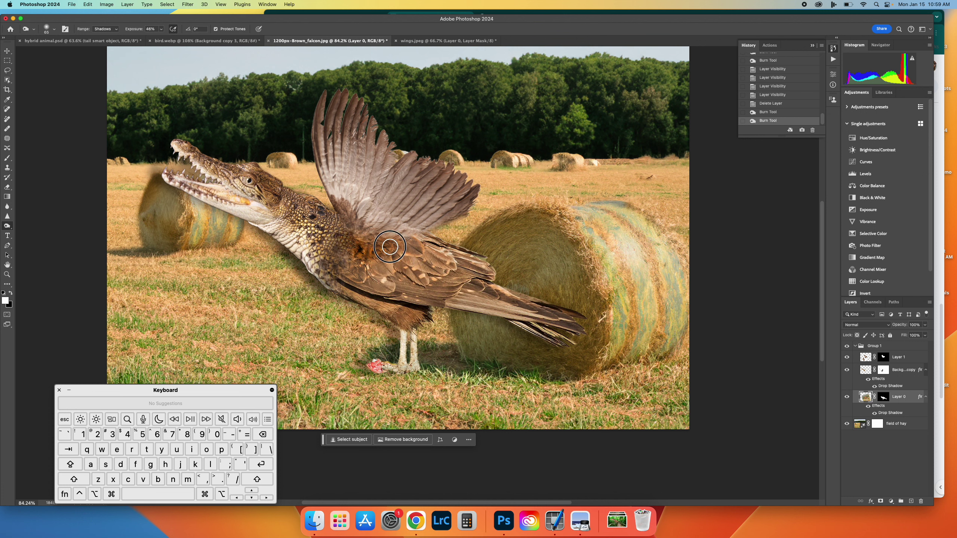
click(770, 95)
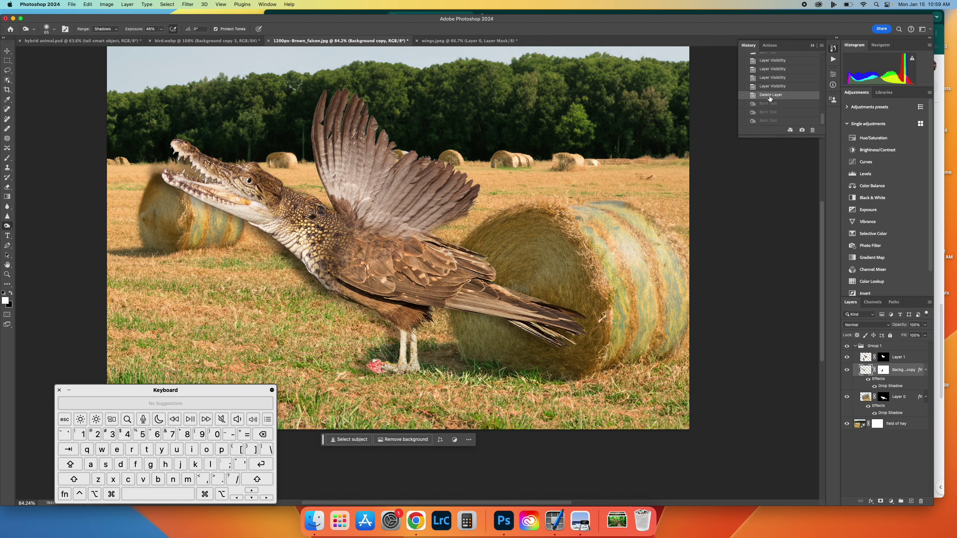
Step: Set the Burn tool to Midtones at 29% exposure and burn the Background copy layer where the crocodile's neck meets the falcon's body
click(117, 25)
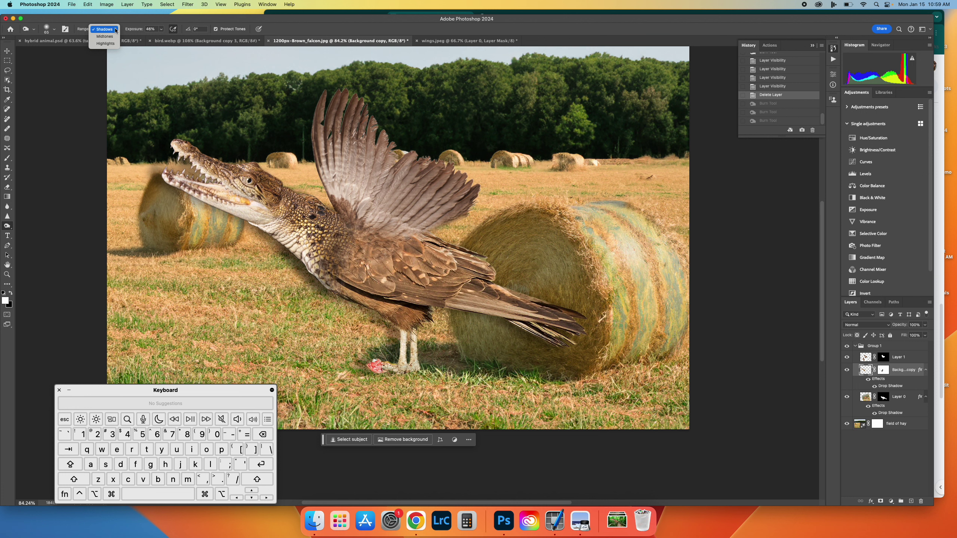
click(106, 36)
click(162, 29)
click(176, 30)
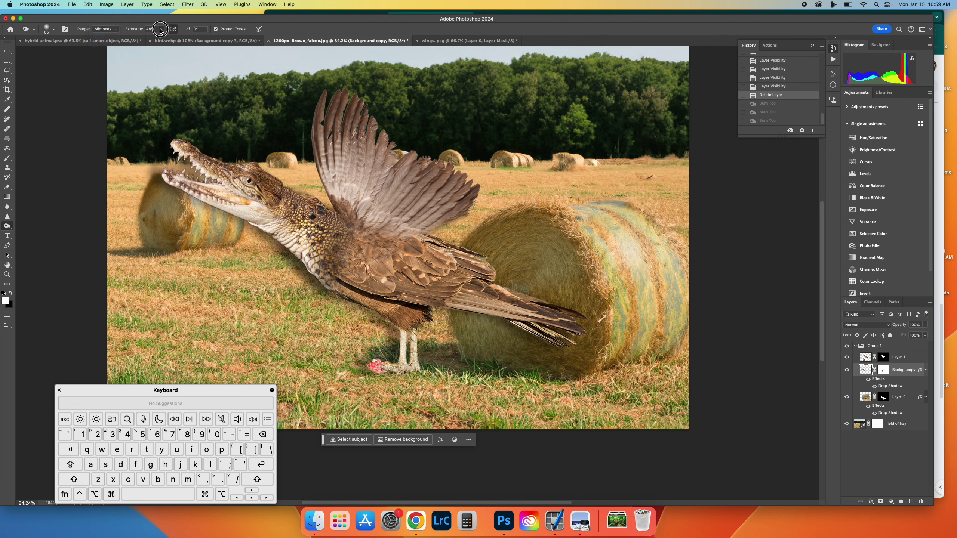
click(161, 29)
drag(161, 38, 155, 38)
mouse_move(361, 249)
mouse_down()
mouse_move(385, 240)
mouse_move(355, 231)
mouse_move(385, 243)
mouse_move(368, 256)
mouse_up()
Step: Toggle the visibility of Background copy and Layer 0 to tell head from body, with Layer 0 selected as the active layer
click(847, 370)
click(847, 370)
click(847, 370)
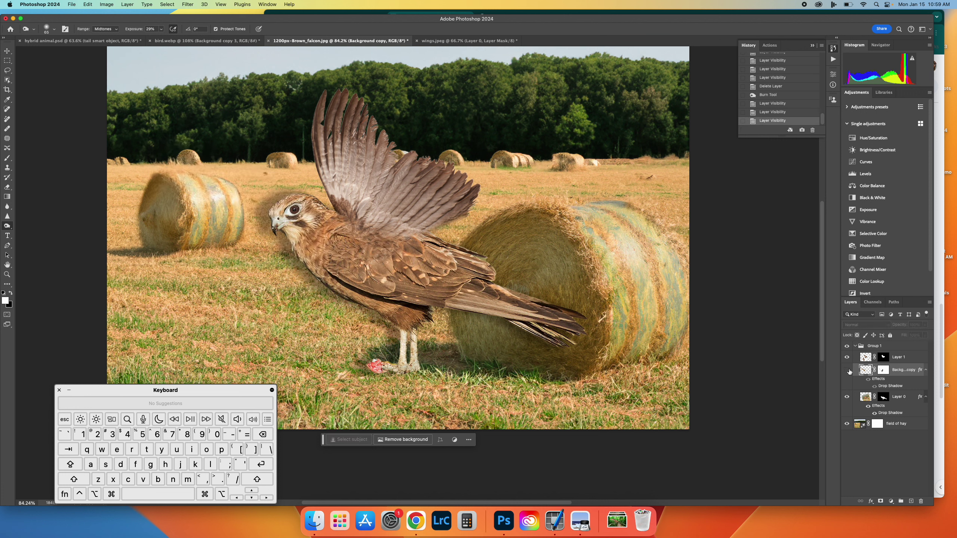
click(847, 370)
click(856, 399)
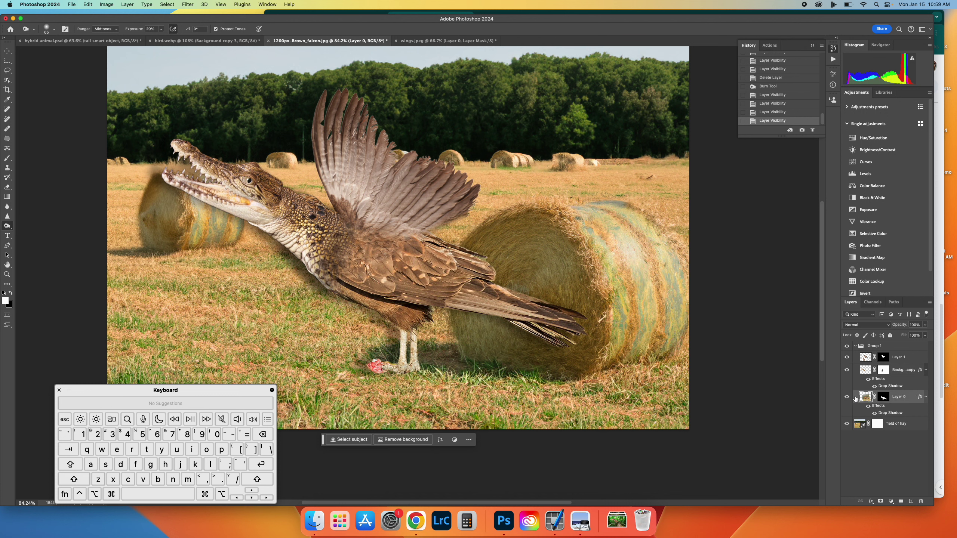
click(848, 398)
click(848, 398)
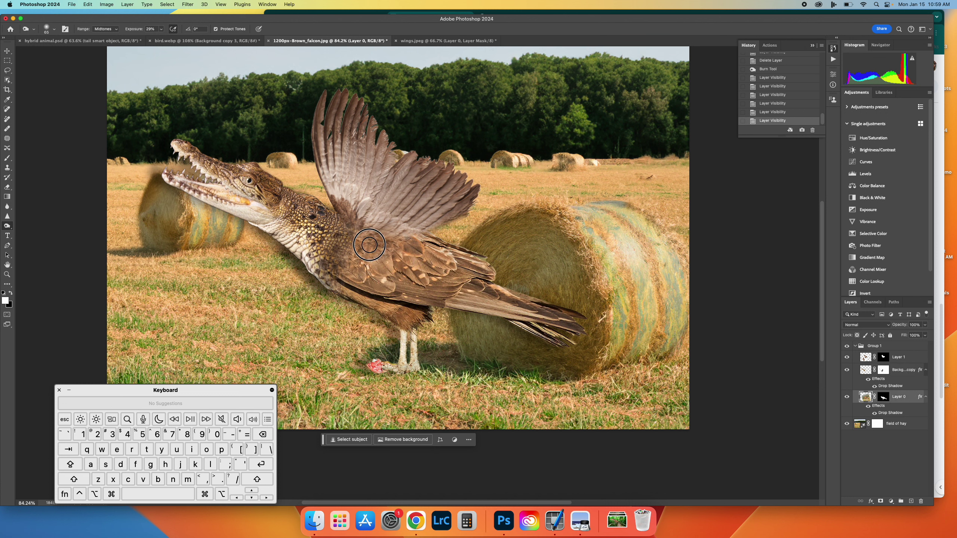
Step: Burn shading into the falcon's back beneath the wing on Layer 0, and into the wing's base on Layer 1
mouse_move(369, 245)
mouse_down()
mouse_move(348, 227)
mouse_move(389, 242)
mouse_move(347, 230)
mouse_move(379, 246)
mouse_move(399, 244)
mouse_move(359, 250)
mouse_move(361, 262)
mouse_move(388, 238)
mouse_move(362, 242)
mouse_move(351, 233)
mouse_move(359, 260)
mouse_move(380, 253)
mouse_move(344, 277)
mouse_move(386, 245)
mouse_up()
mouse_move(387, 244)
mouse_down()
mouse_move(356, 284)
mouse_move(395, 239)
mouse_move(339, 245)
mouse_move(357, 217)
mouse_move(332, 222)
mouse_move(385, 233)
mouse_up()
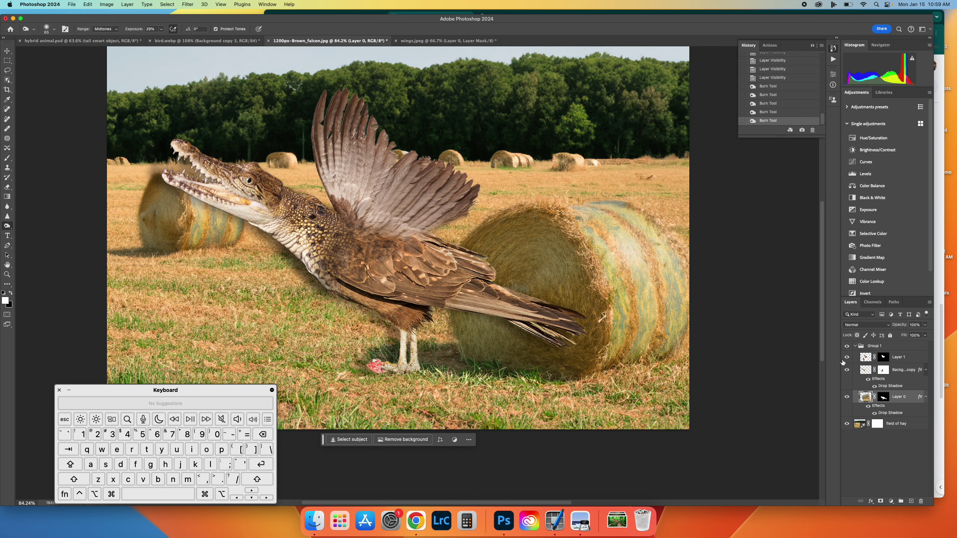
click(861, 360)
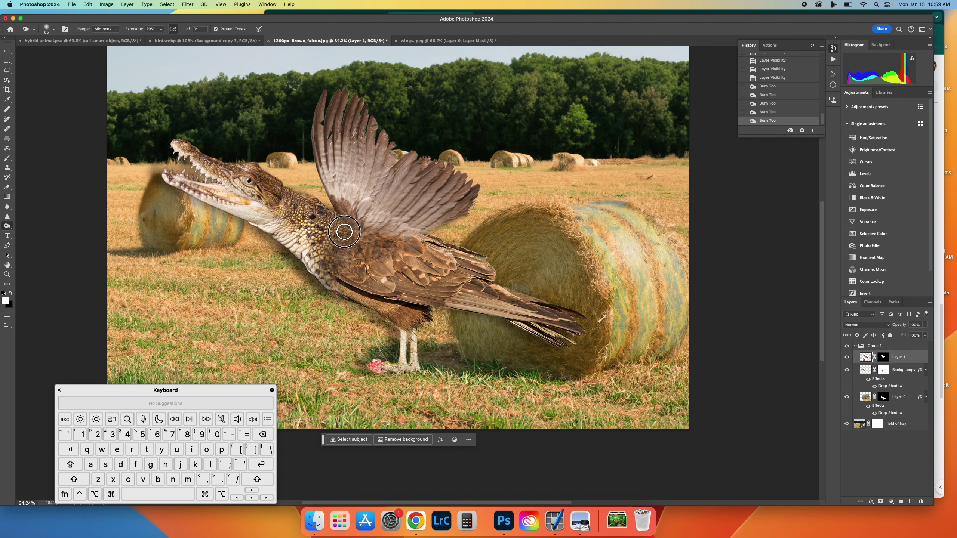
mouse_move(345, 238)
mouse_down()
mouse_move(332, 218)
mouse_move(342, 236)
mouse_move(329, 255)
mouse_move(336, 230)
mouse_up()
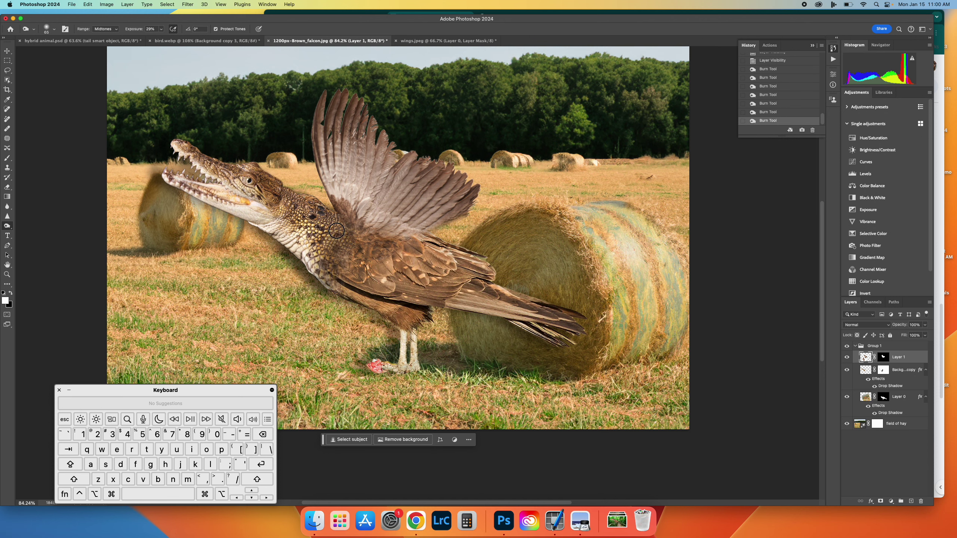
Step: Switch to the Hybrid Animals directions in Chrome, examine the section on matching the animals' colors, and return to Photoshop
click(416, 521)
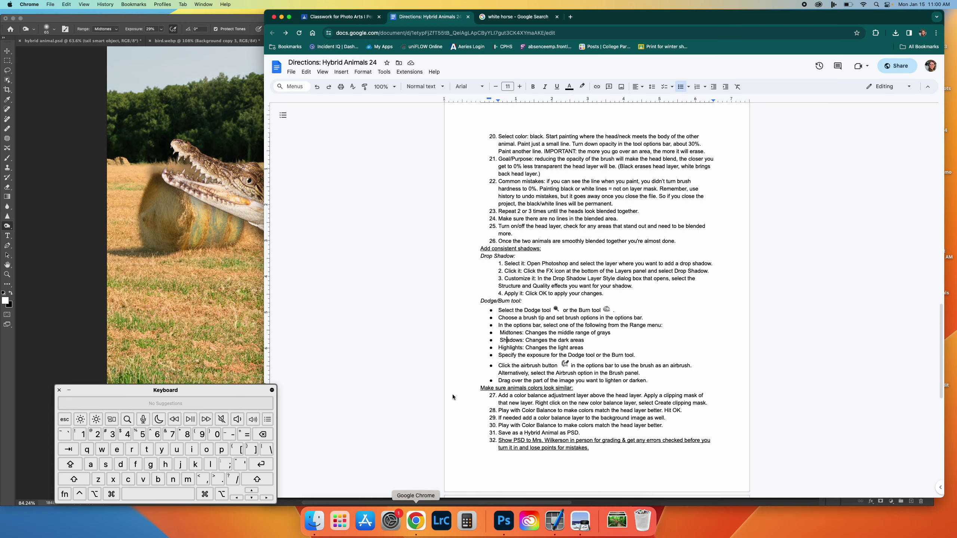
drag(505, 309, 600, 362)
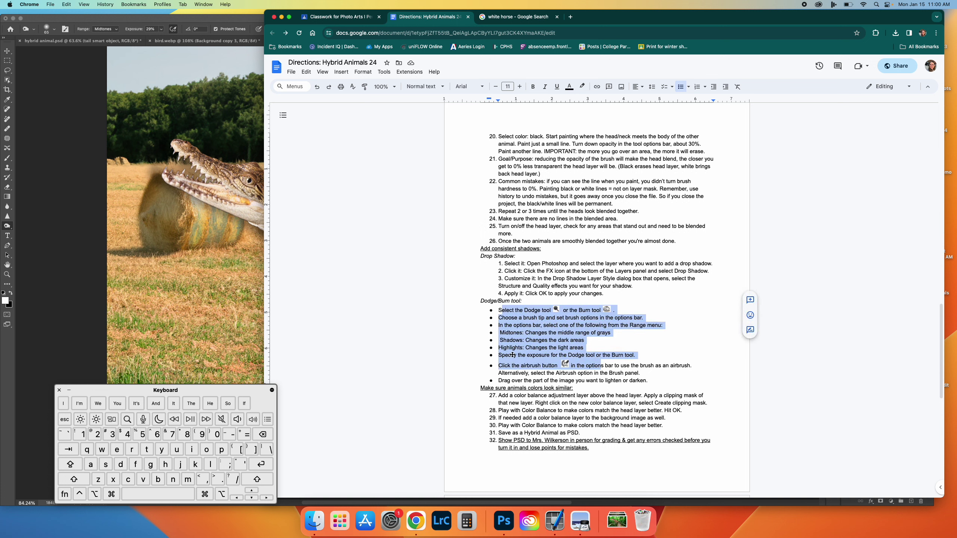
click(498, 388)
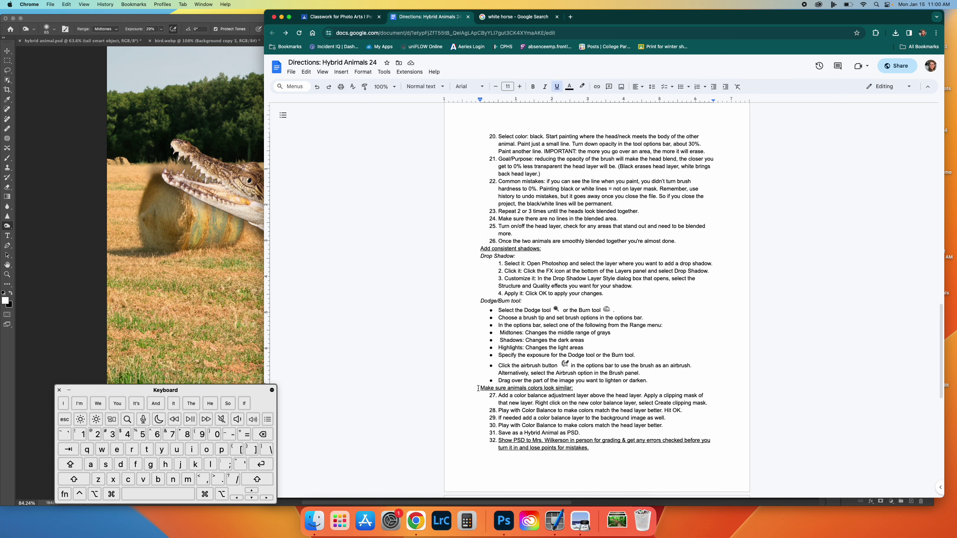
drag(478, 389, 586, 397)
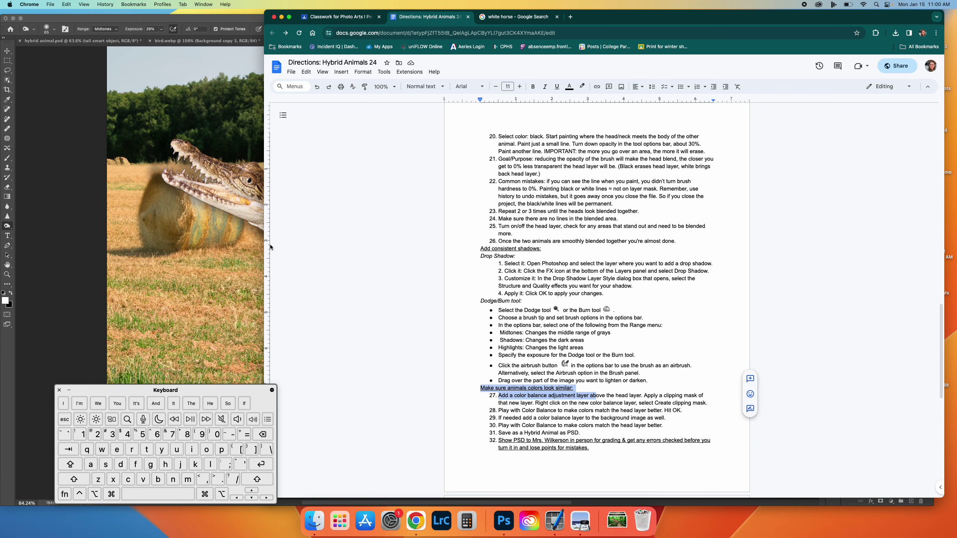
click(3, 56)
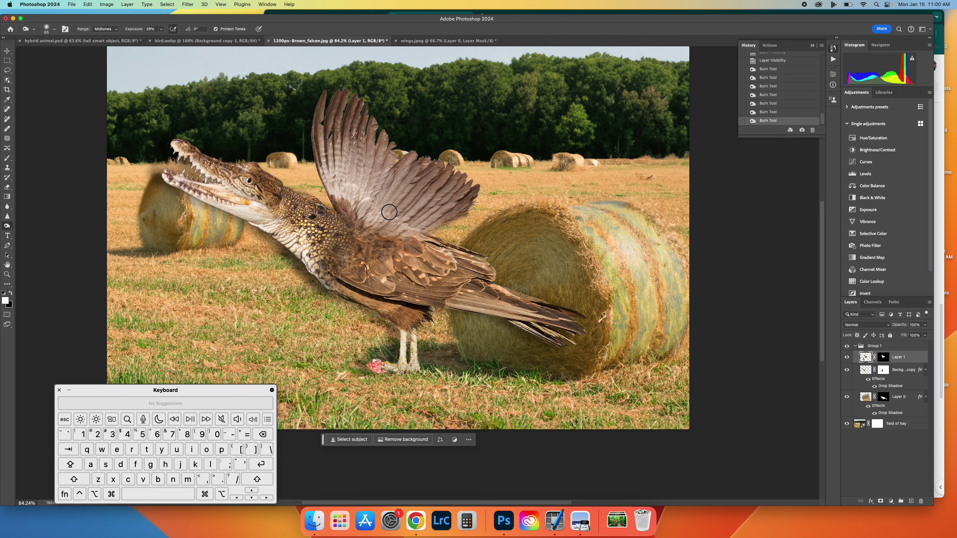
Step: Toggle the visibility of Layer 1 and Background copy to identify the crocodile head, and select the Background copy layer
click(846, 359)
click(846, 359)
click(847, 370)
click(846, 371)
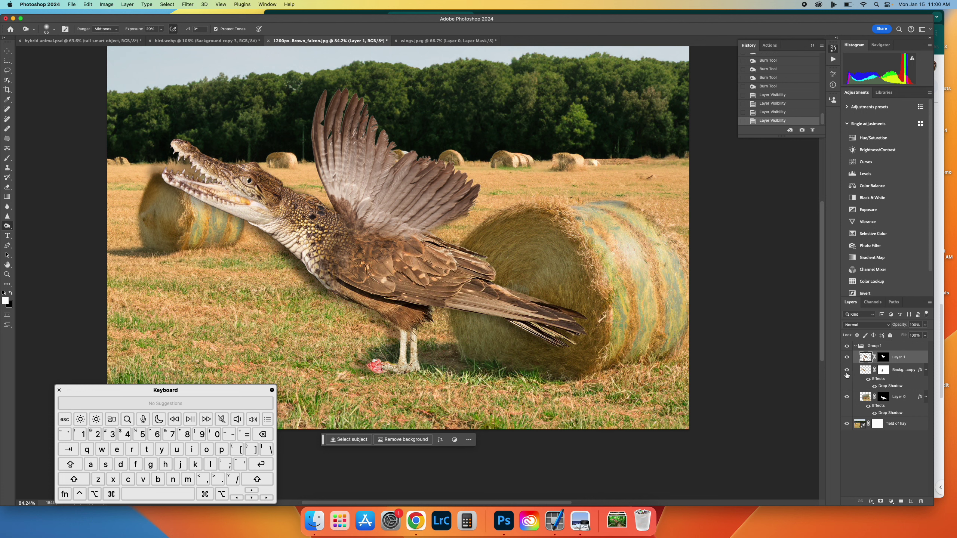
click(846, 371)
click(846, 371)
click(857, 373)
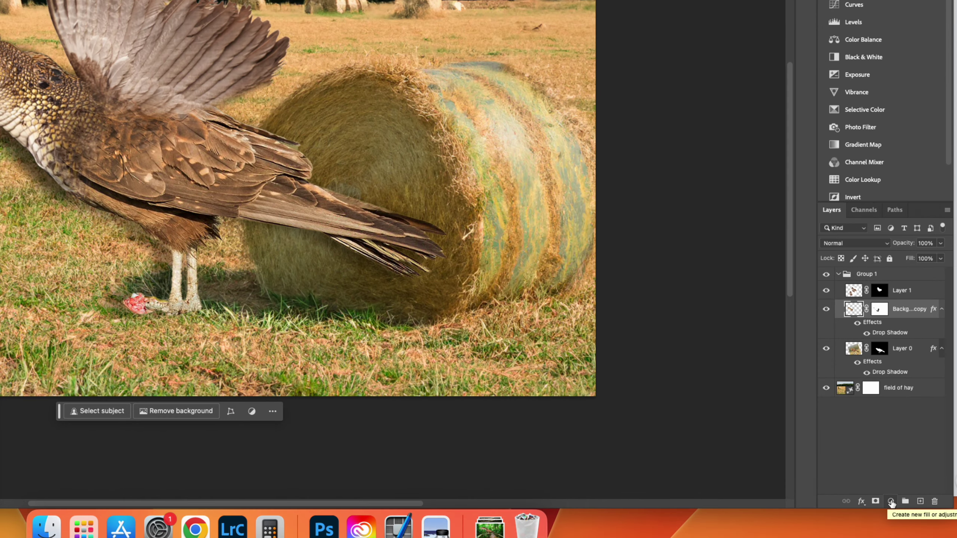
Step: Add a Brightness/Contrast adjustment layer above Background copy, set its brightness to -34, and clip it to the crocodile head layer
click(890, 502)
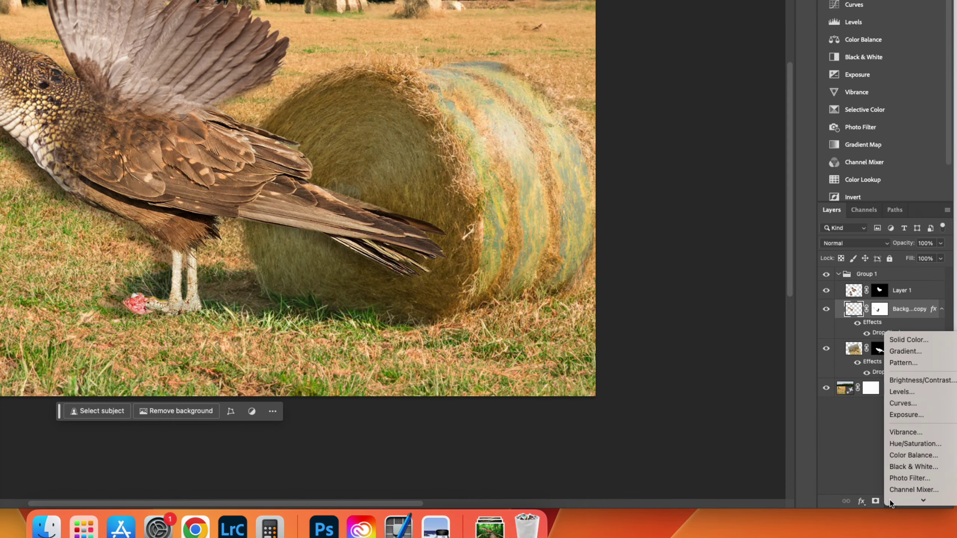
click(910, 378)
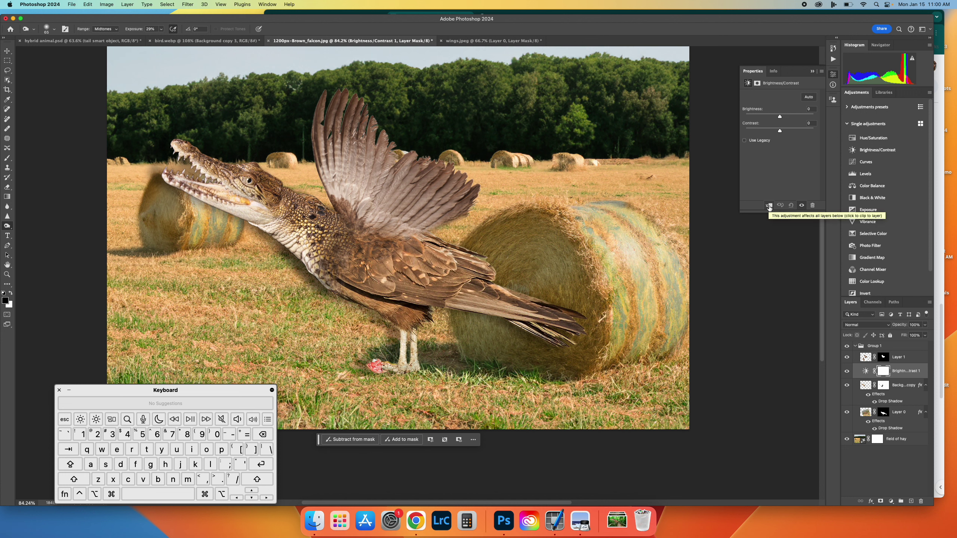
click(769, 207)
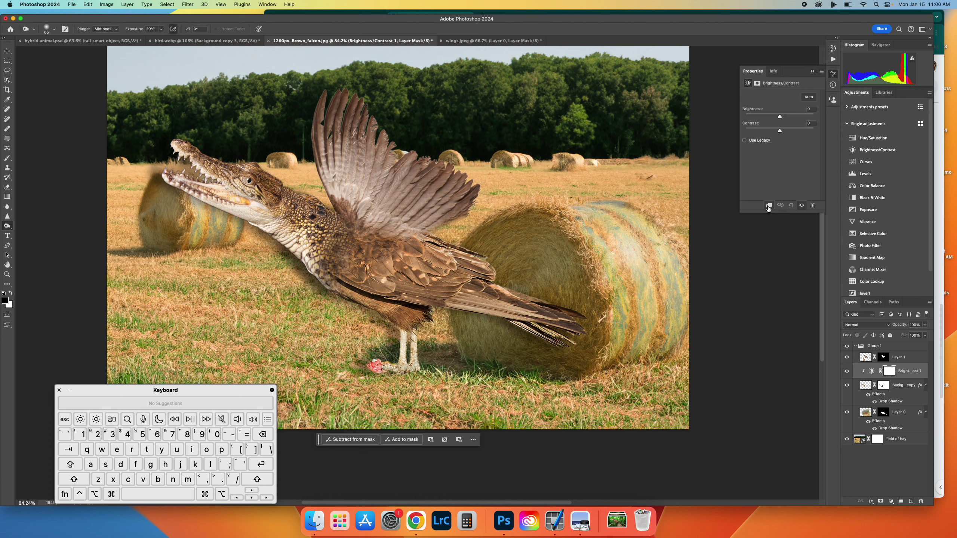
click(767, 208)
drag(782, 119, 772, 117)
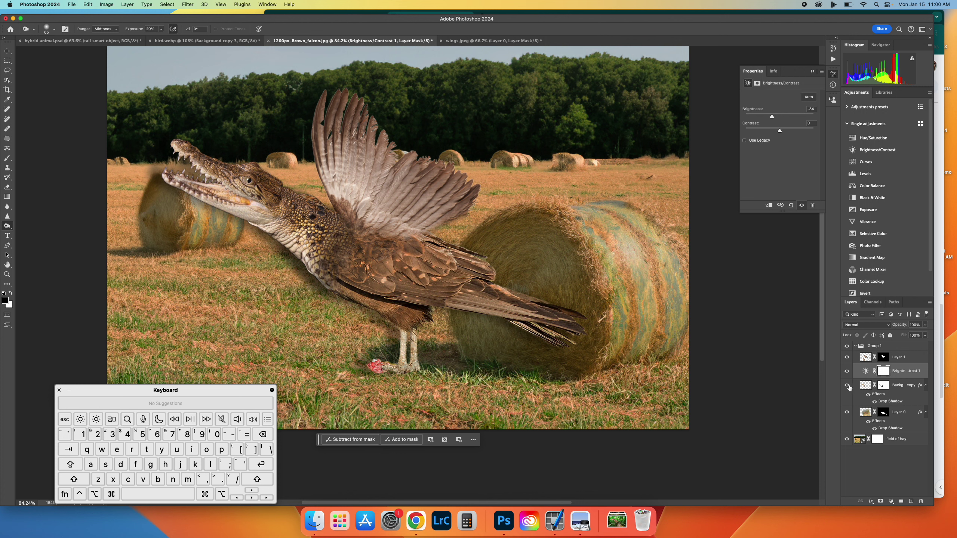
click(769, 207)
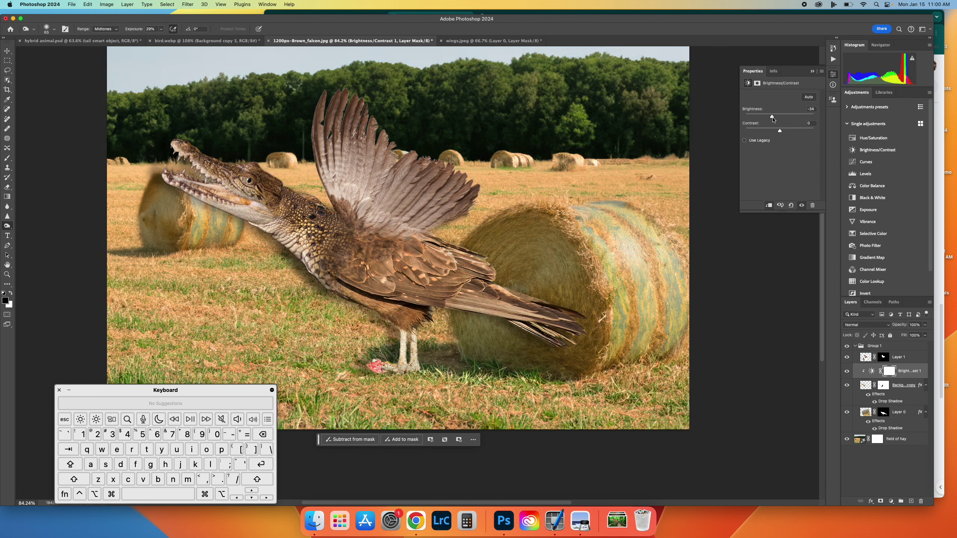
Step: Raise the clipped adjustment's brightness slightly, lower its contrast a little, and collapse its properties
mouse_move(772, 119)
mouse_down()
mouse_move(762, 118)
mouse_move(793, 118)
mouse_move(774, 119)
mouse_up()
mouse_move(778, 130)
mouse_down()
mouse_move(768, 133)
mouse_move(794, 132)
mouse_move(774, 132)
mouse_up()
click(812, 71)
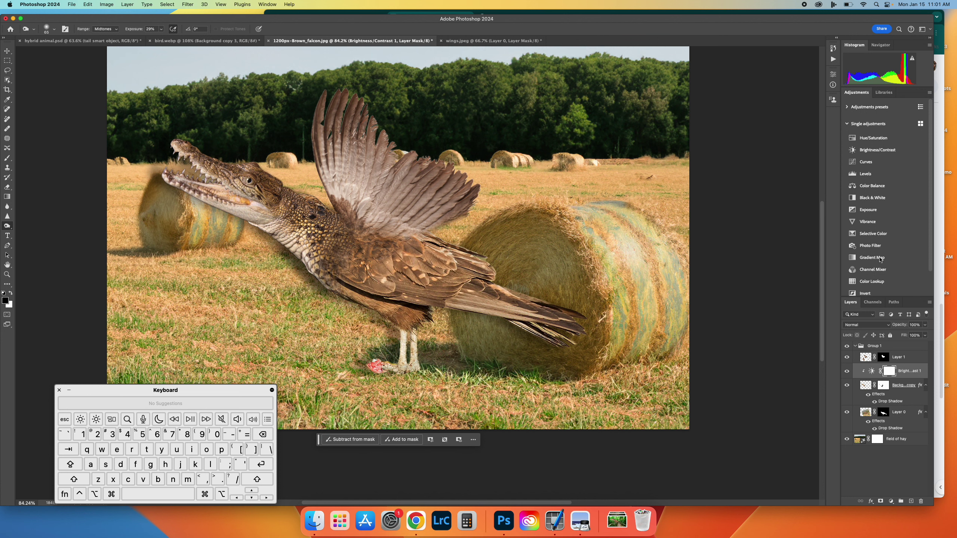
Step: Add a Hue/Saturation adjustment layer clipped to the crocodile head, and reduce its hue and saturation slightly
click(883, 138)
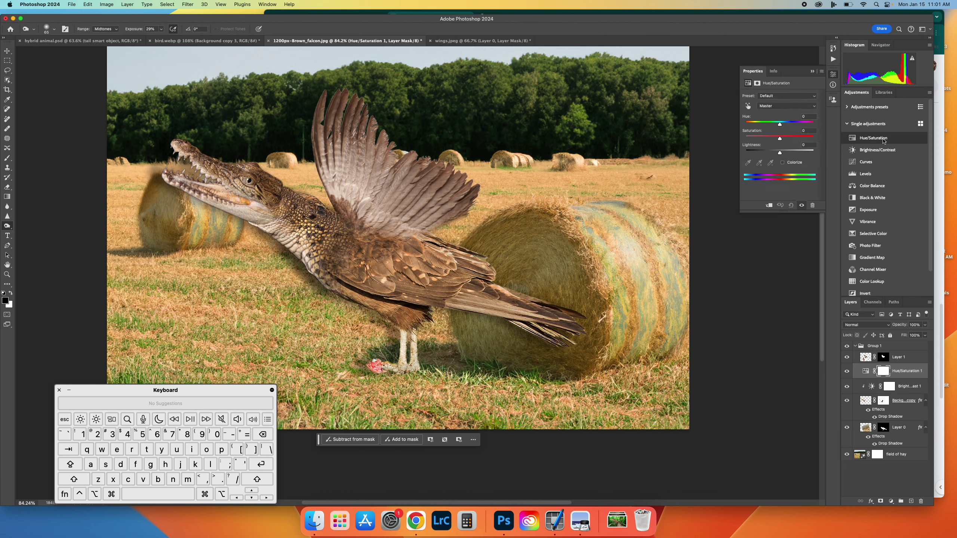
click(769, 206)
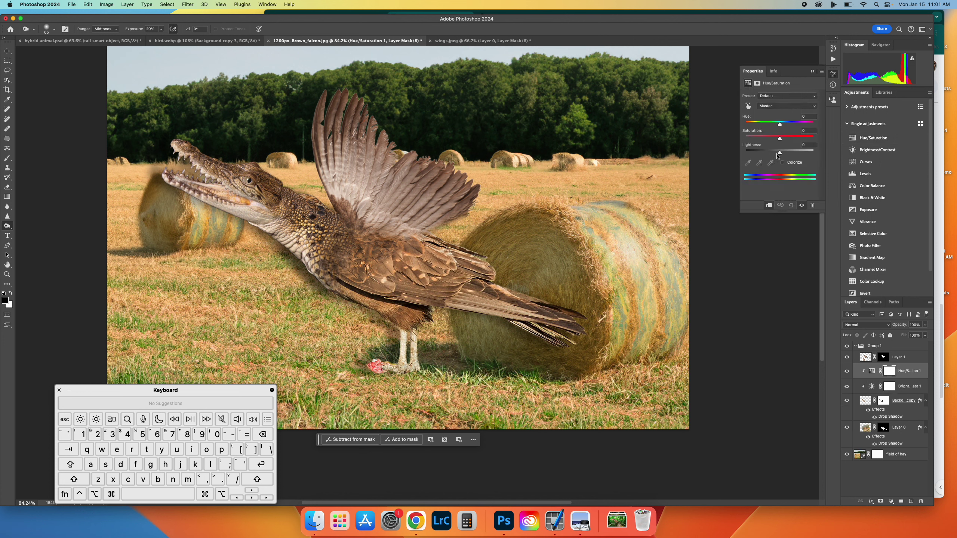
mouse_move(779, 127)
mouse_down()
mouse_move(740, 121)
mouse_move(818, 130)
mouse_move(778, 129)
mouse_up()
mouse_move(776, 141)
mouse_down()
mouse_move(745, 142)
mouse_move(773, 141)
mouse_up()
Step: Add a Color Balance adjustment layer clipped to the crocodile head, and shift its midtones toward red to +11
click(871, 186)
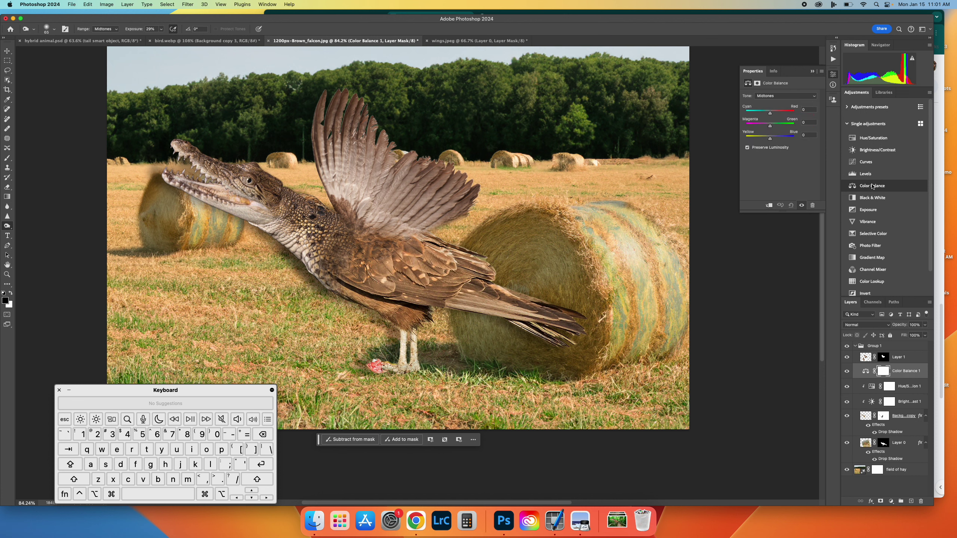
mouse_move(770, 113)
mouse_down()
mouse_move(760, 116)
mouse_move(773, 114)
mouse_up()
click(769, 205)
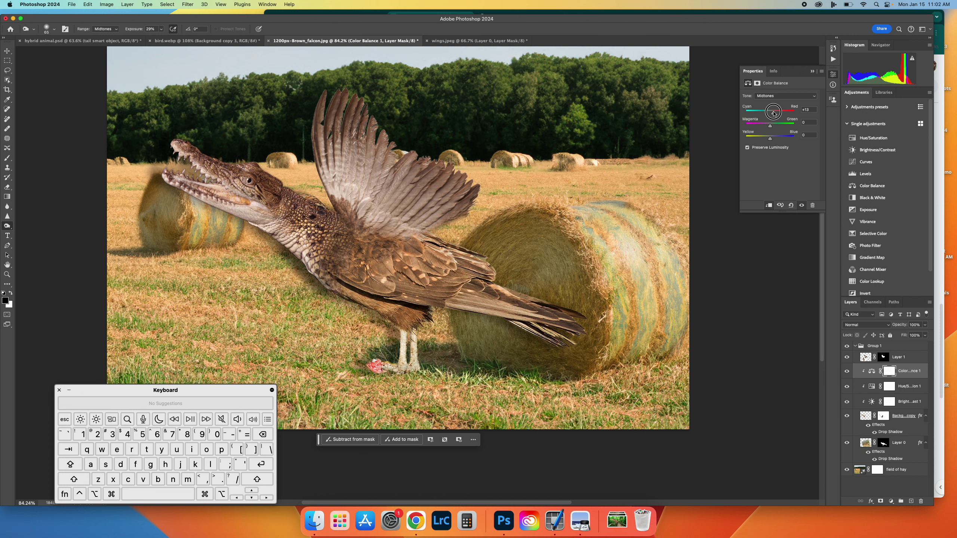
drag(773, 114, 772, 113)
Step: Toggle the Background copy layer's visibility repeatedly to examine how the crocodile head's color matches the falcon's body
click(846, 416)
click(846, 416)
click(846, 416)
click(846, 416)
click(846, 415)
click(846, 416)
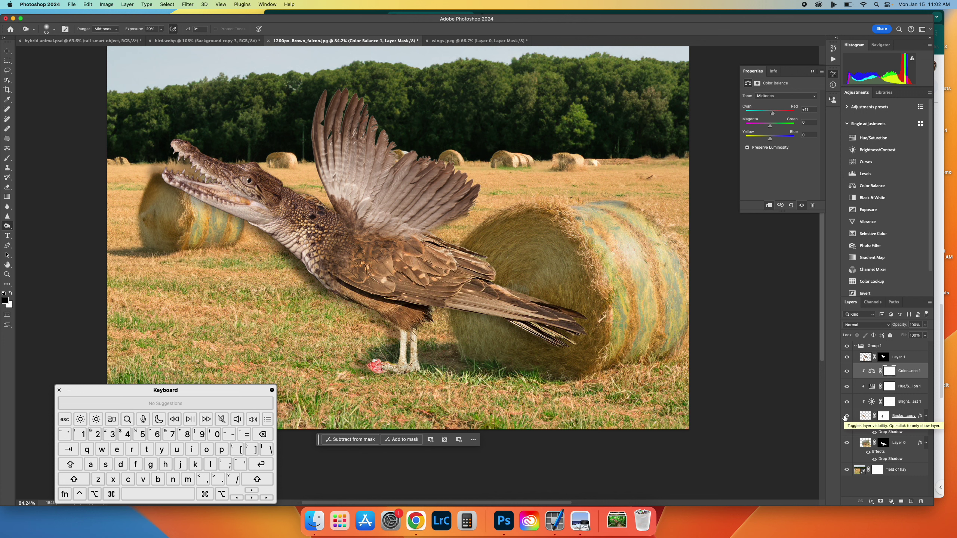
click(846, 416)
click(846, 416)
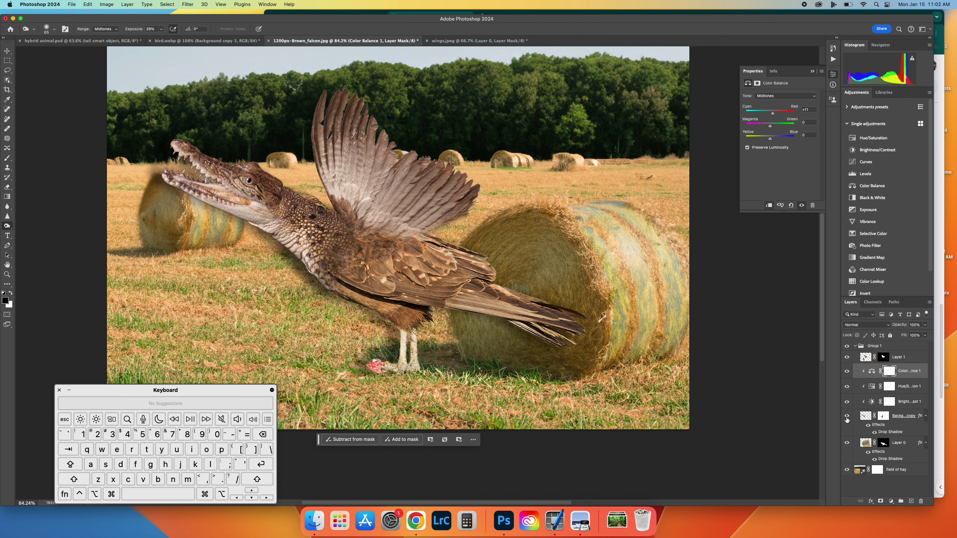
Step: Select the falcon body layer (Layer 0), and hide the crocodile head and wing layers
click(846, 416)
click(847, 415)
mouse_move(323, 207)
mouse_down()
mouse_move(304, 197)
mouse_move(332, 215)
mouse_up()
click(847, 443)
click(846, 443)
click(894, 449)
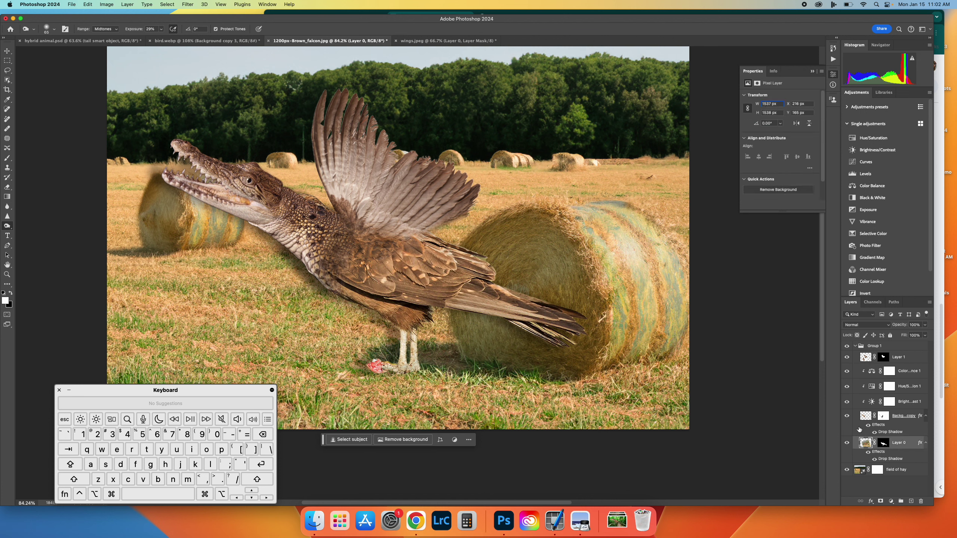
click(847, 415)
click(847, 357)
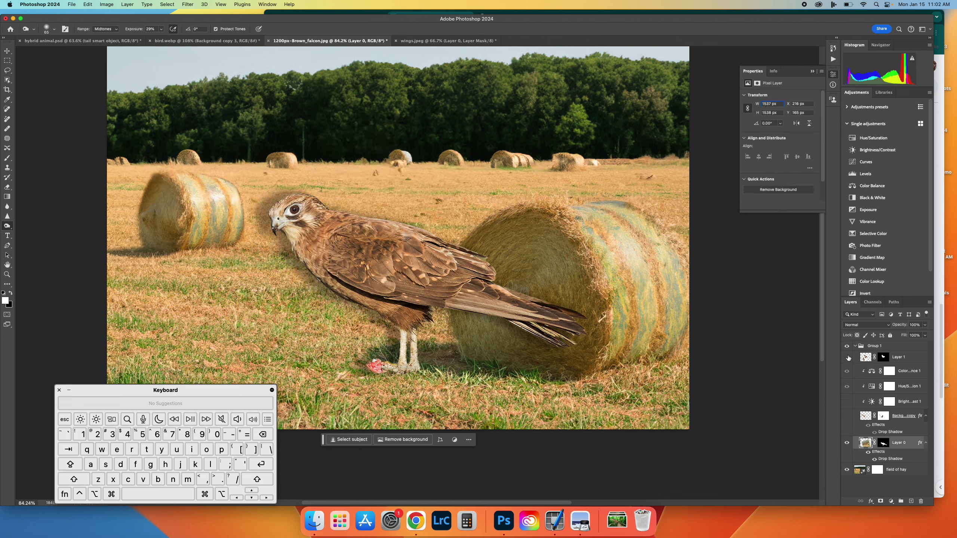
Step: Outline the back of the falcon's crown, about 90 by 91 px, with the Lasso, and show the wing layer
click(7, 70)
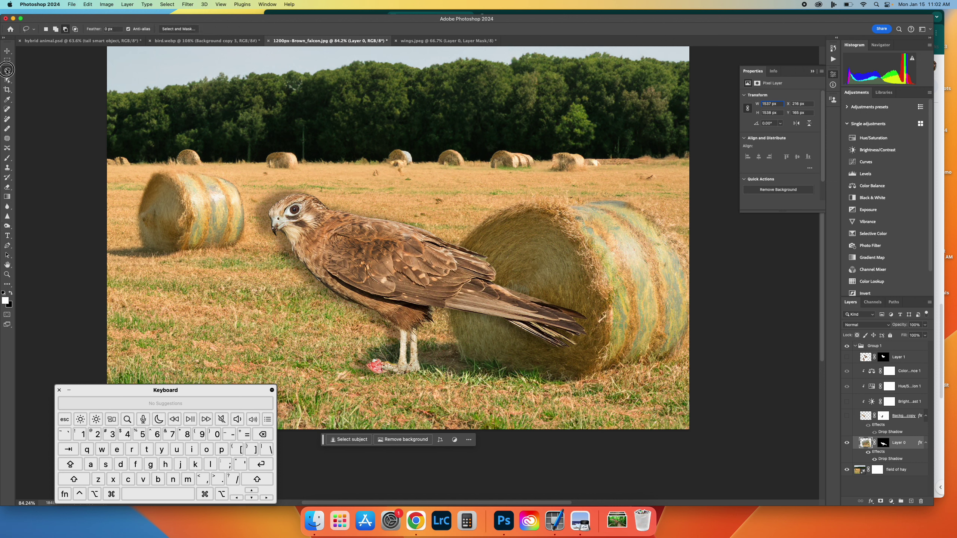
mouse_move(305, 189)
mouse_down()
mouse_move(322, 194)
mouse_move(327, 214)
mouse_move(301, 207)
mouse_move(303, 187)
mouse_up()
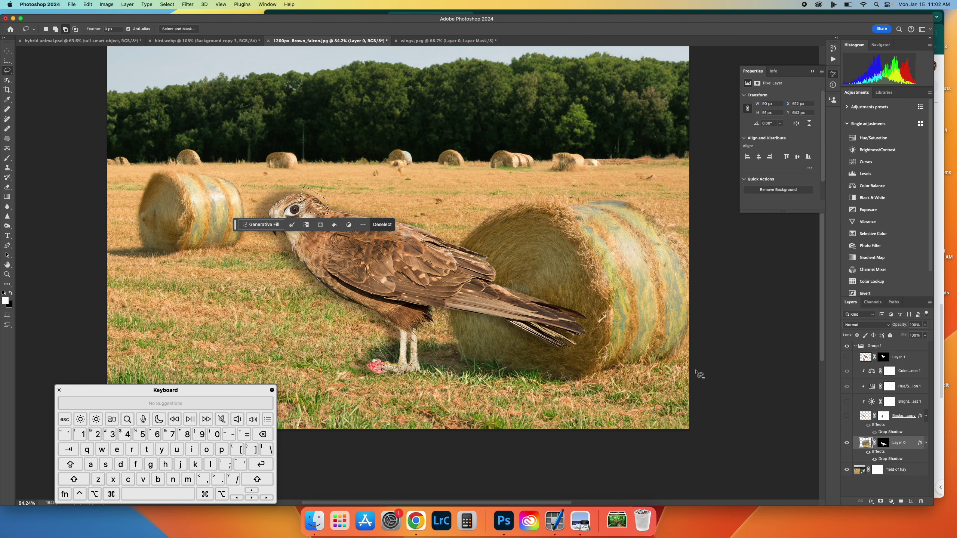
click(847, 358)
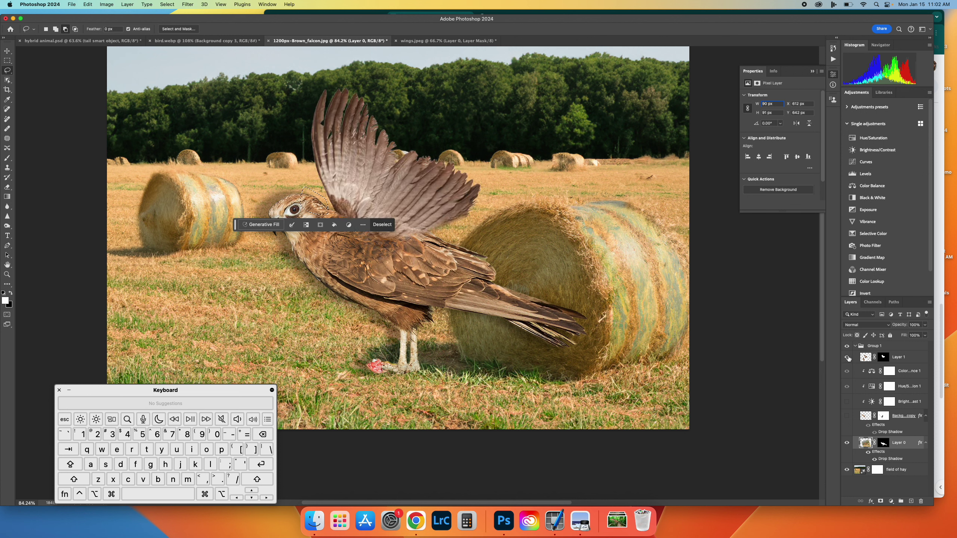
Step: Compare the falcon's head with and without the crocodile head, and extend the Lasso selection forward over the falcon's crown
click(846, 415)
click(846, 416)
click(847, 415)
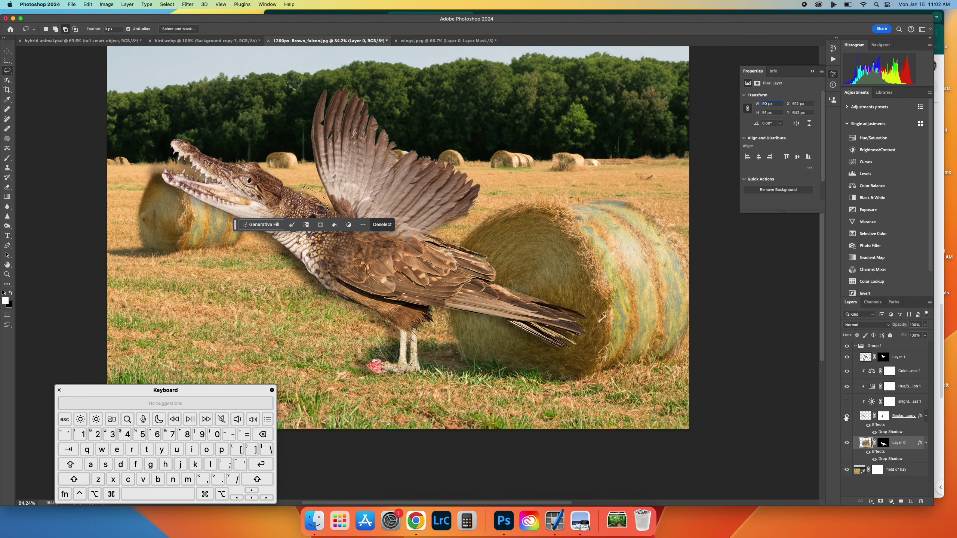
click(846, 416)
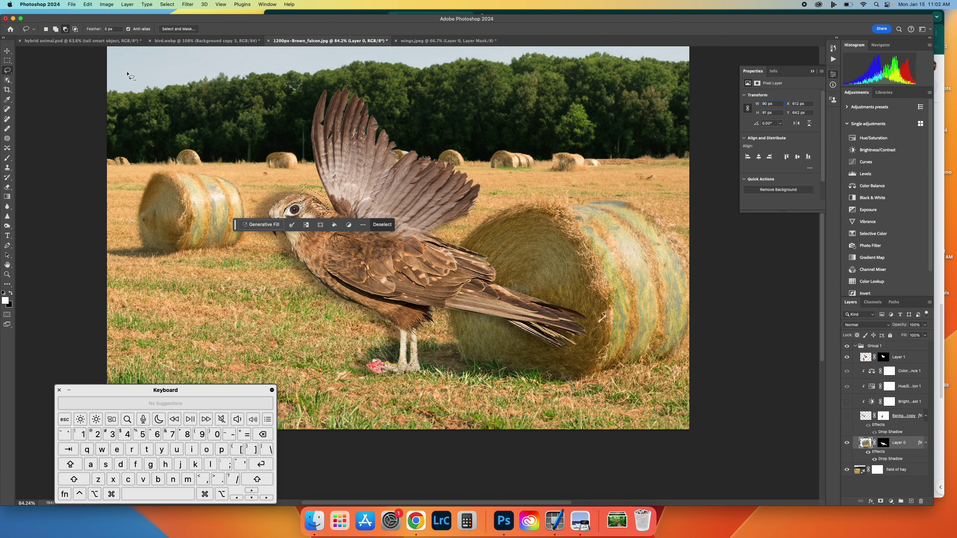
click(55, 29)
mouse_move(304, 190)
mouse_down()
mouse_move(288, 188)
mouse_move(290, 206)
mouse_move(306, 200)
mouse_up()
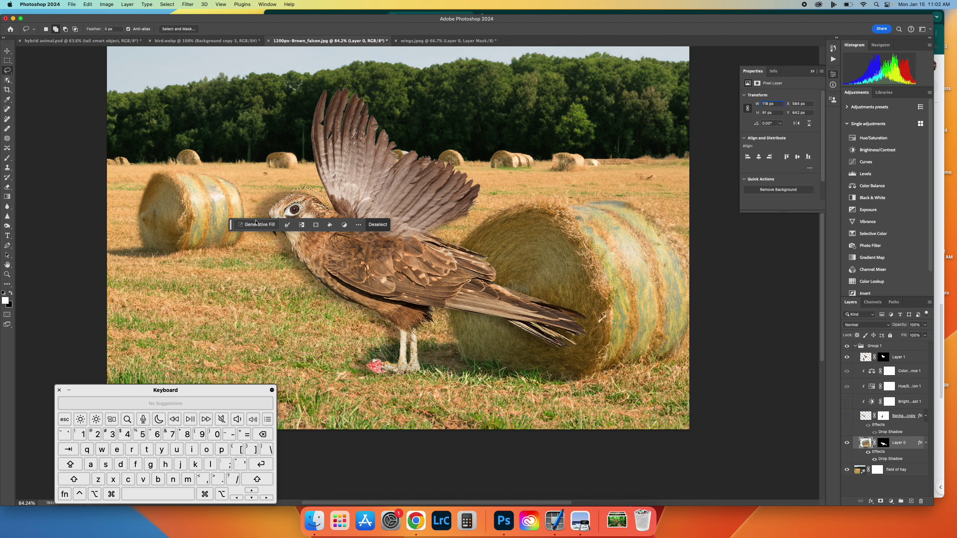
Step: Try to replace the selected part of the falcon's crown with Content-Aware Fill, repainting its sampling area around the head
click(72, 4)
mouse_move(84, 2)
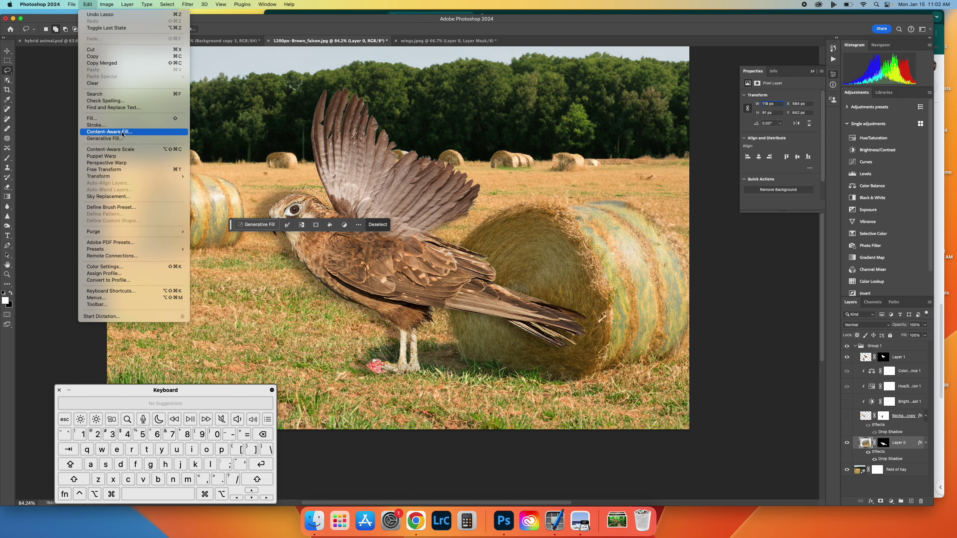
click(109, 132)
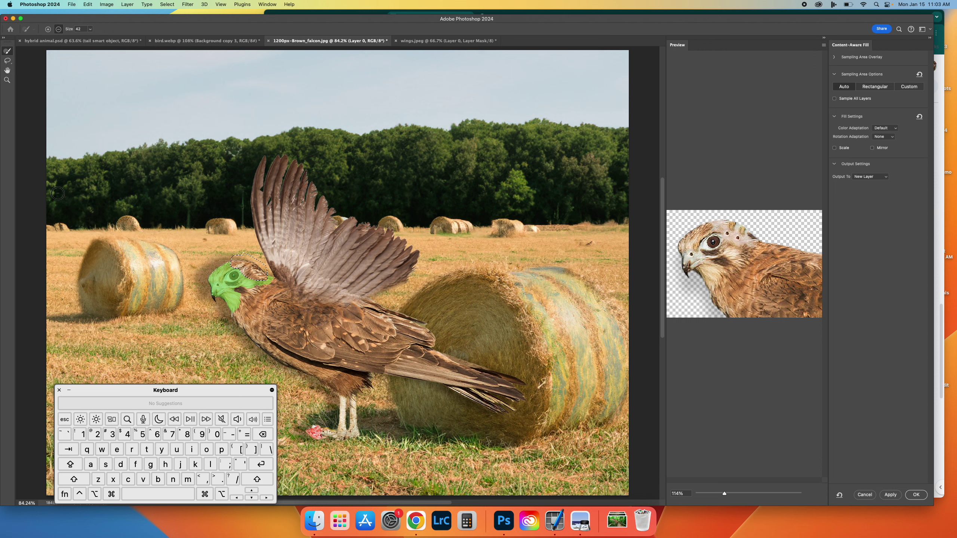
mouse_move(232, 273)
mouse_down()
mouse_move(247, 308)
mouse_move(214, 271)
mouse_move(245, 279)
mouse_up()
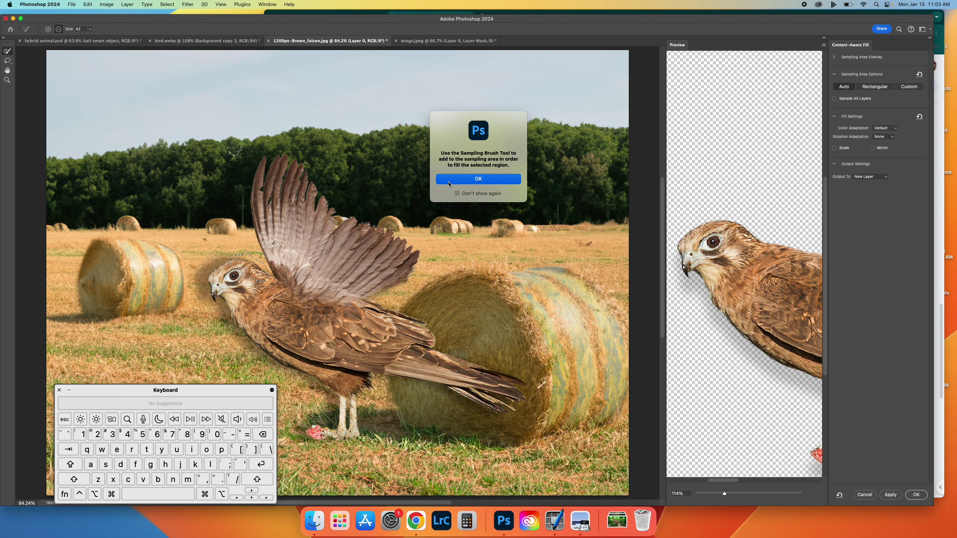
click(444, 175)
click(49, 30)
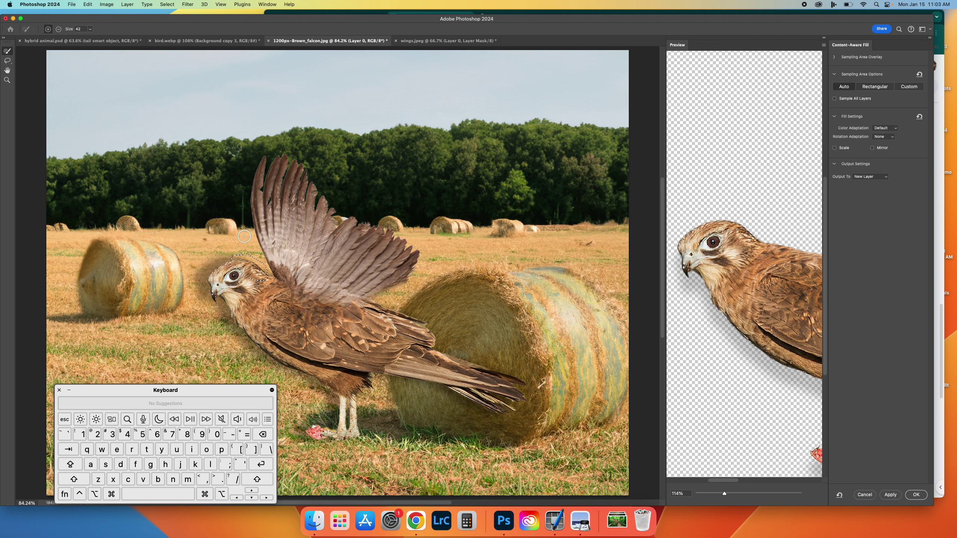
drag(250, 258, 222, 241)
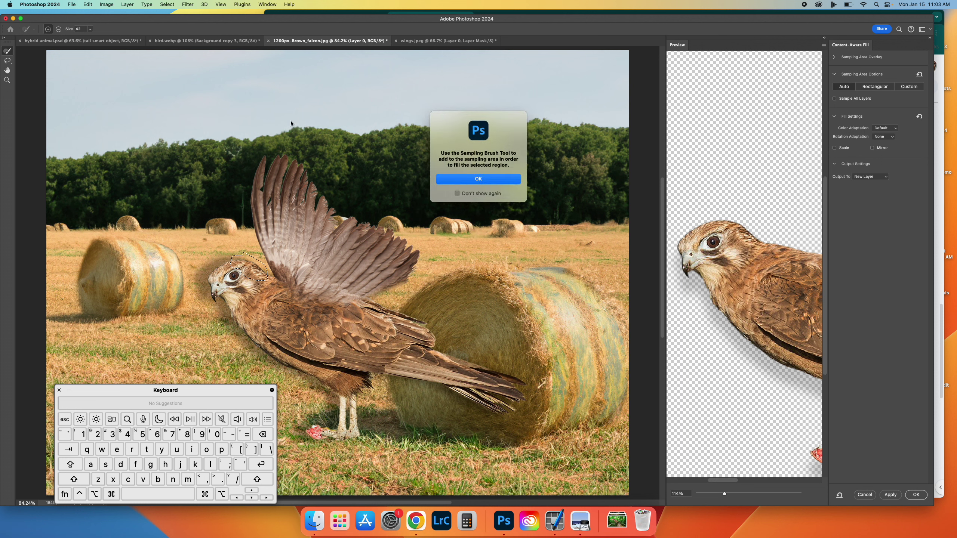
click(493, 179)
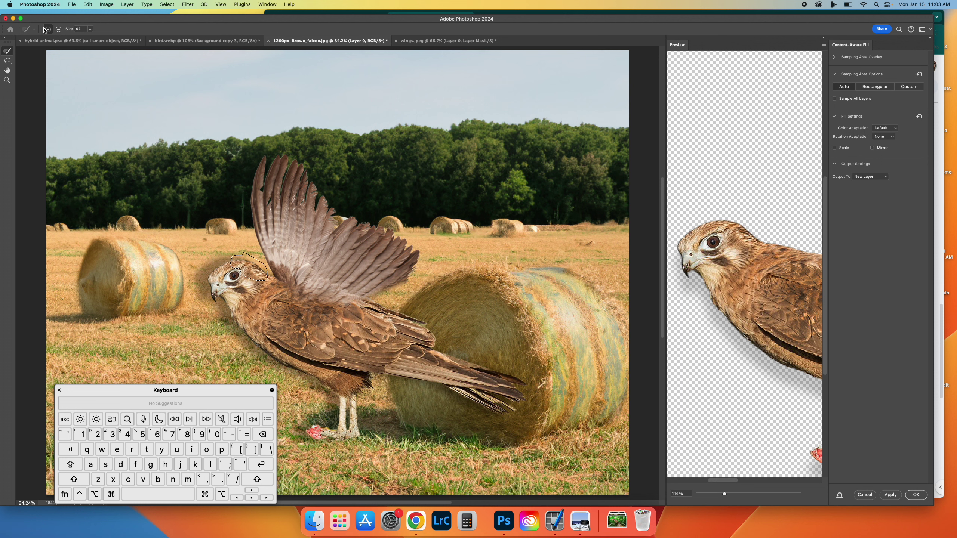
click(232, 246)
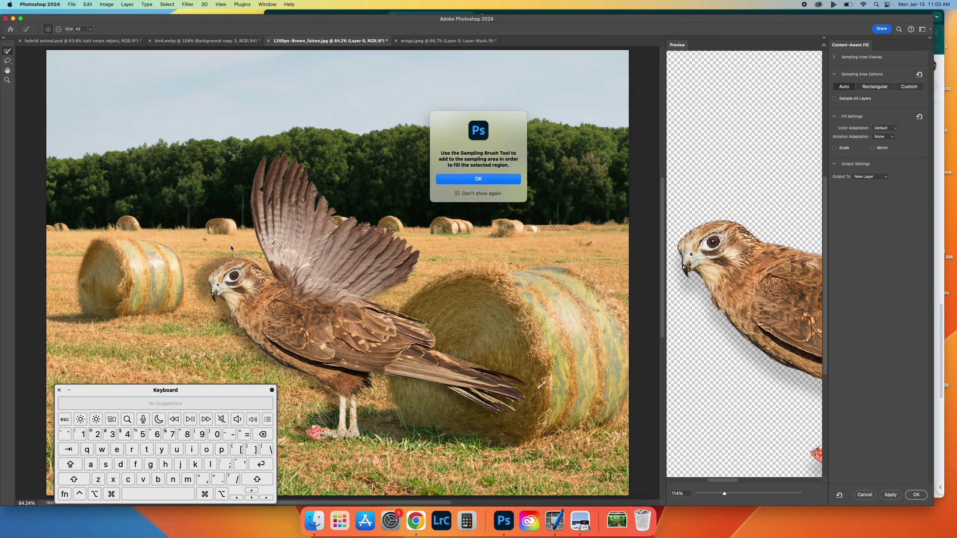
click(470, 180)
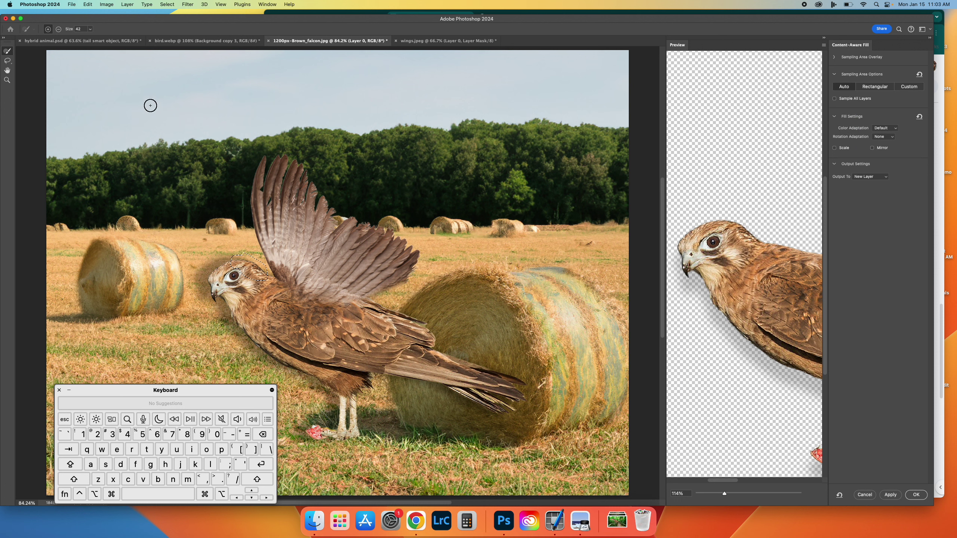
Step: Try subtracting and adding sampling areas and lassoing above the falcon's head, and cancel the Content-Aware Fill
click(58, 30)
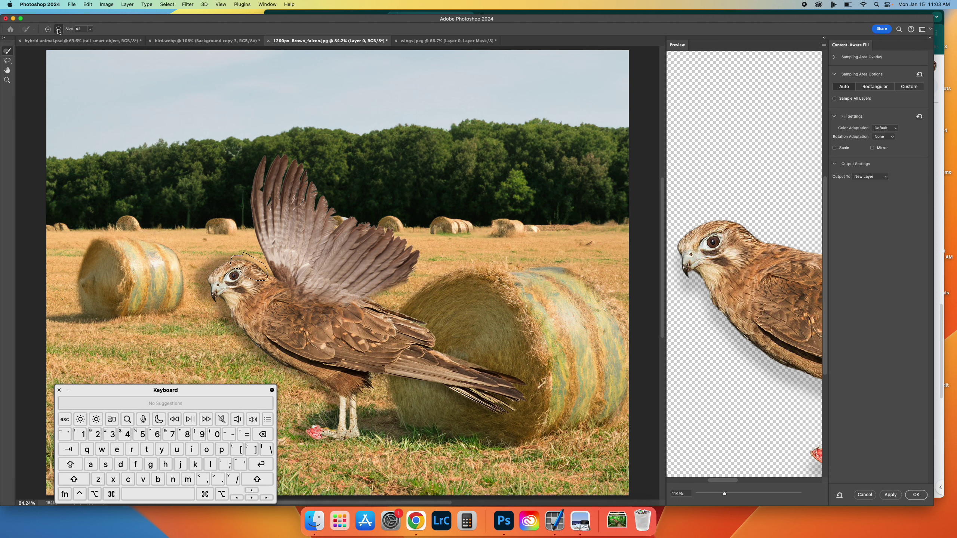
click(228, 248)
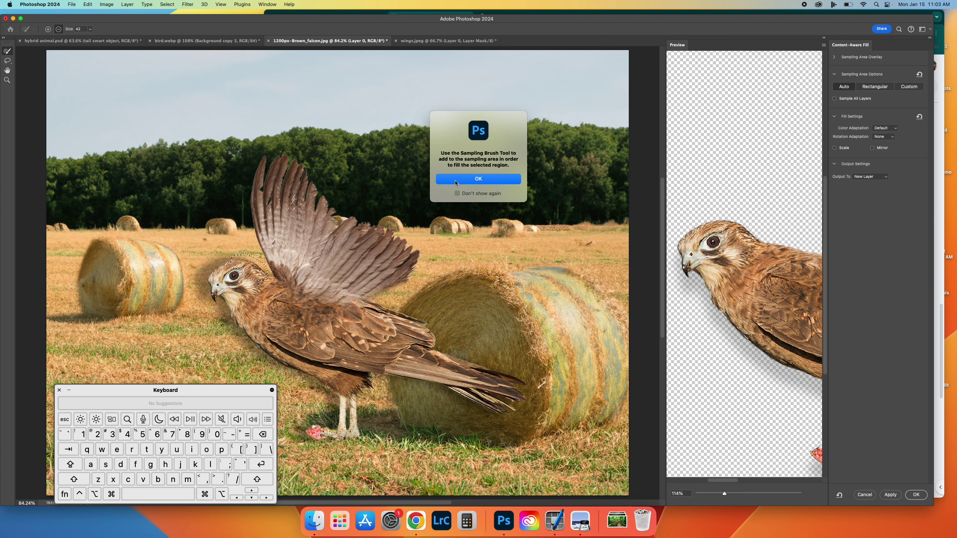
click(455, 183)
click(48, 29)
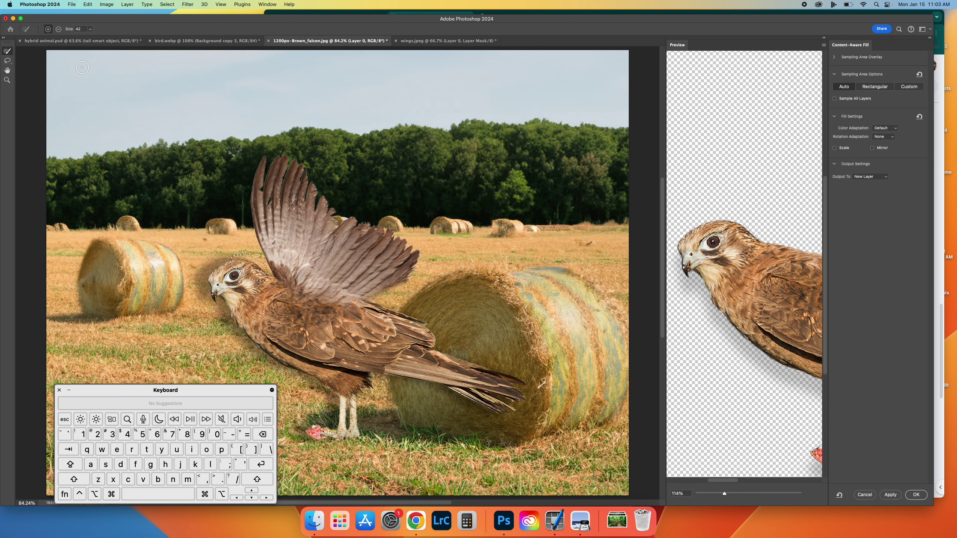
click(258, 245)
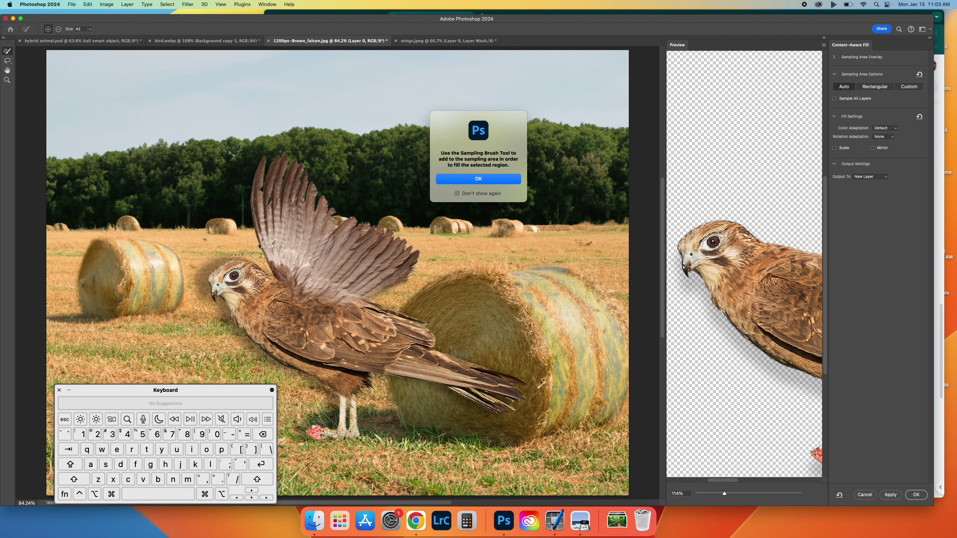
click(444, 183)
click(8, 61)
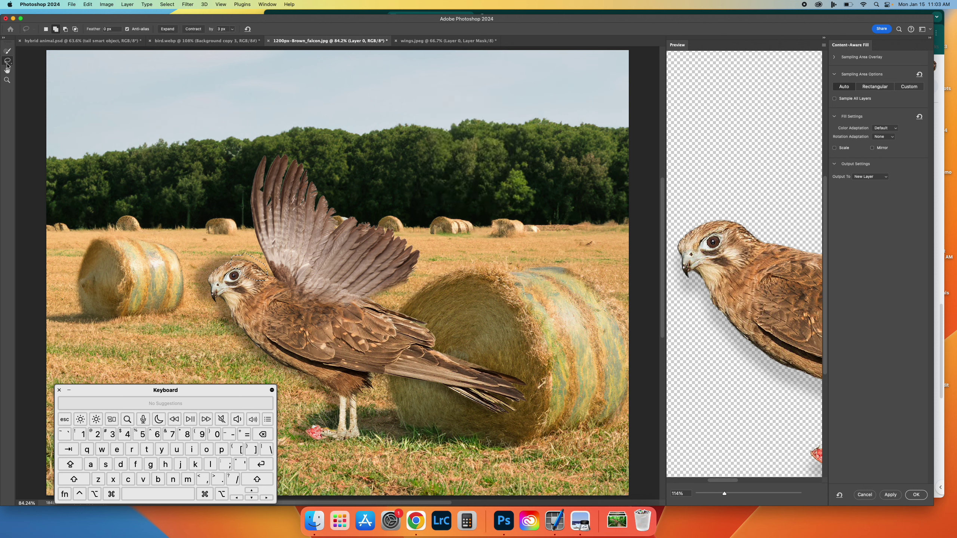
mouse_move(253, 225)
mouse_down()
mouse_move(221, 226)
mouse_move(230, 276)
mouse_move(274, 211)
mouse_up()
click(507, 187)
click(865, 495)
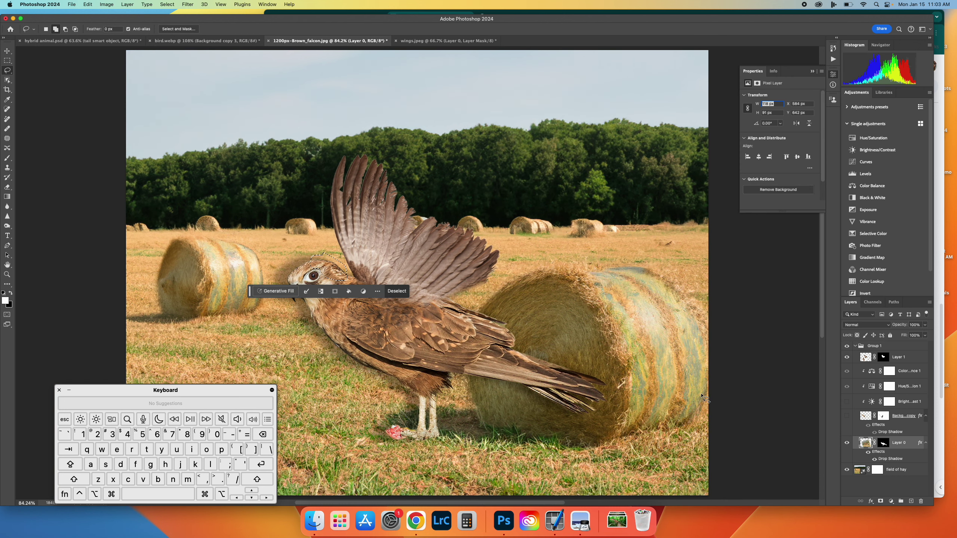
click(88, 5)
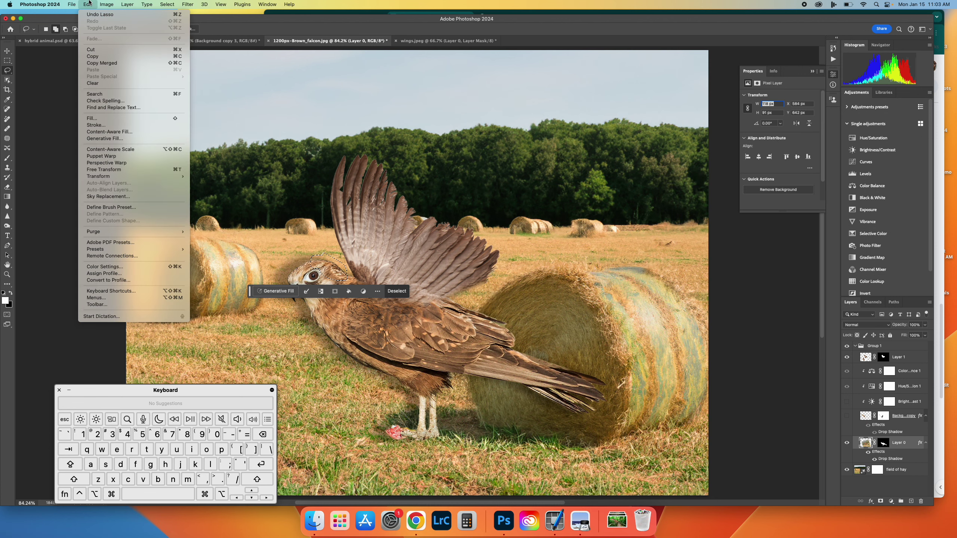
click(95, 132)
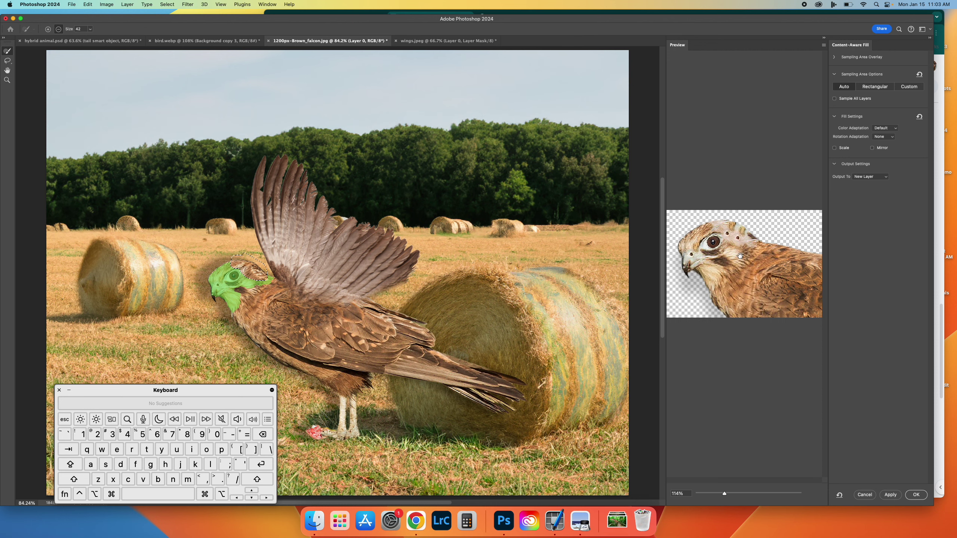
click(864, 494)
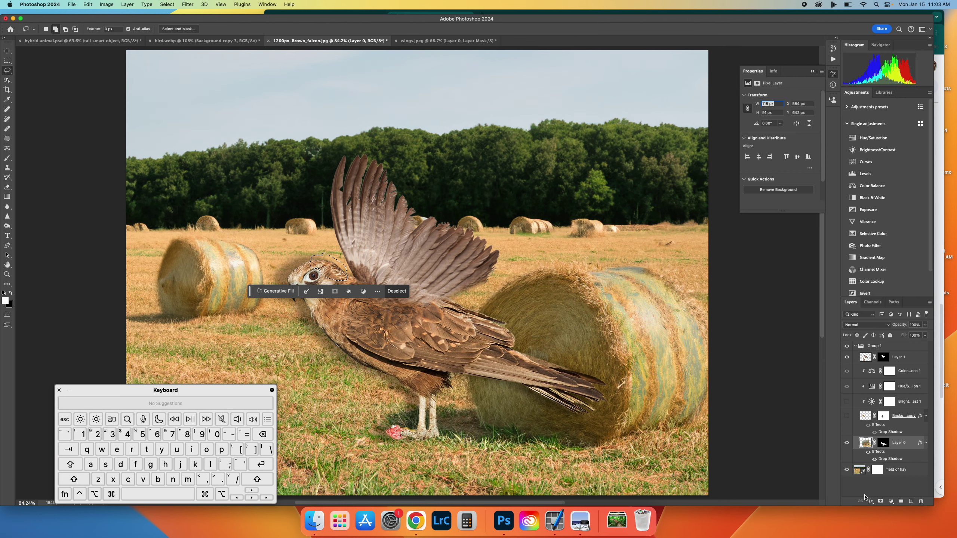
Step: Generate a fill from the prompt "background" for the crown selection, based on the field of hay layer
click(888, 472)
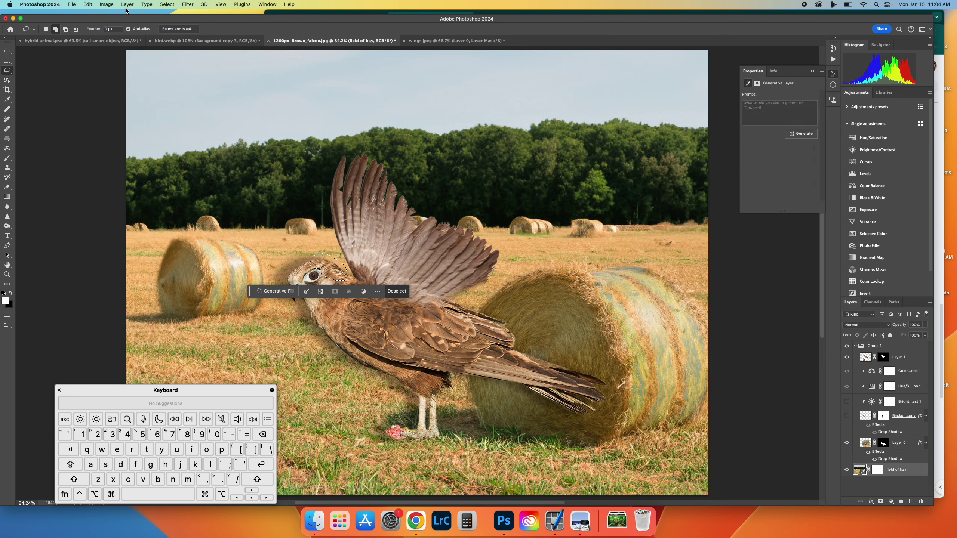
click(81, 3)
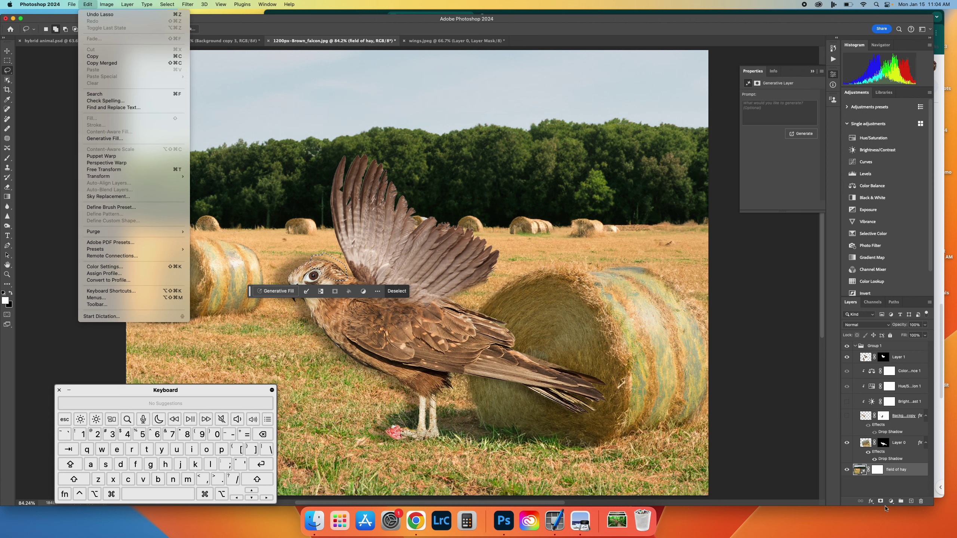
click(858, 463)
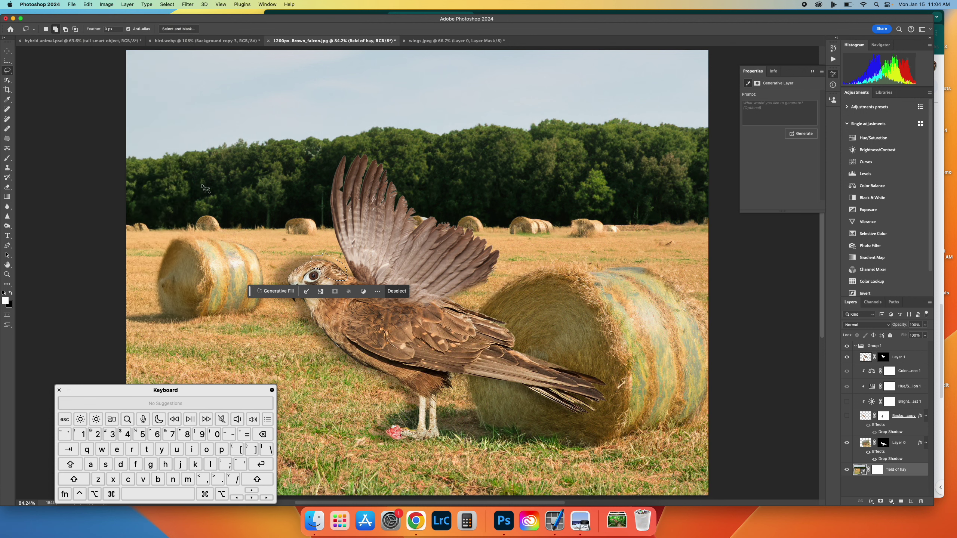
click(88, 4)
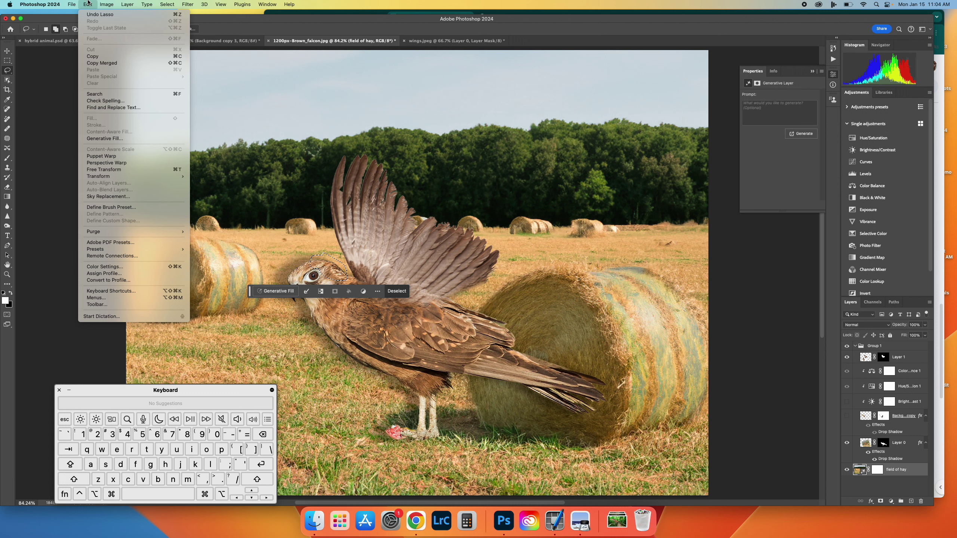
click(282, 293)
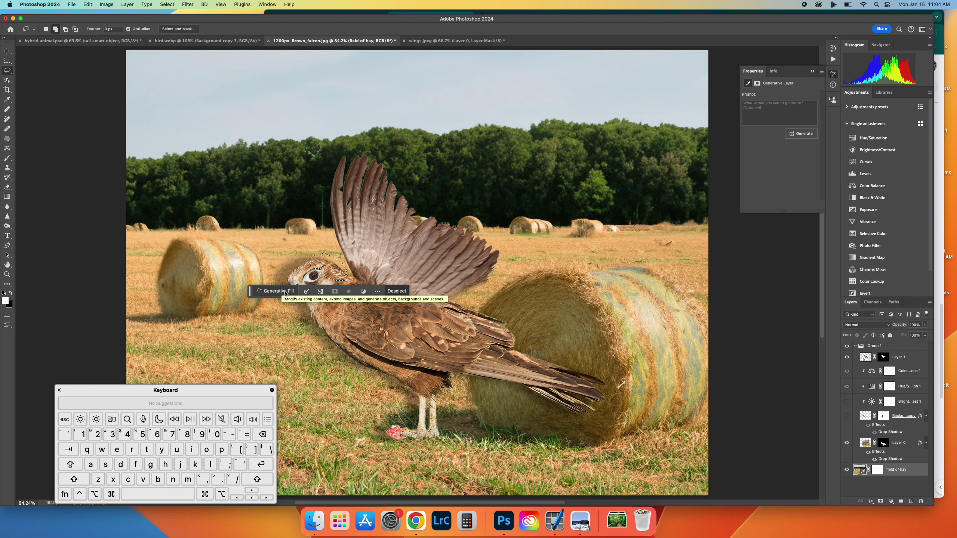
click(285, 292)
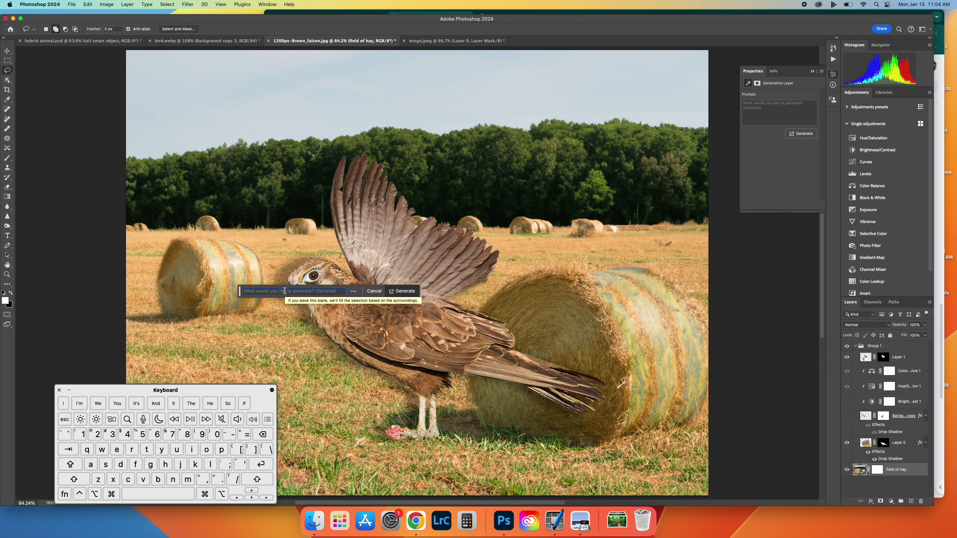
text(background)
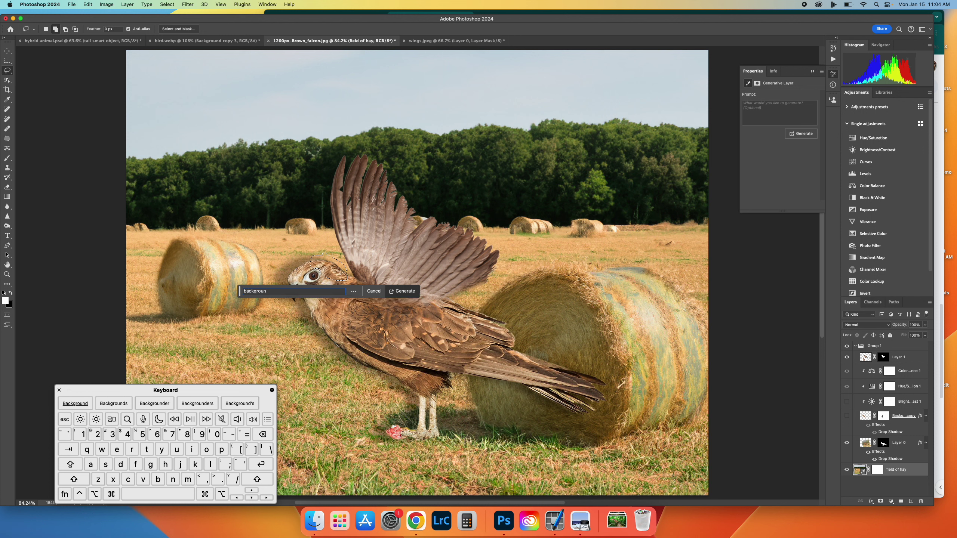
click(402, 291)
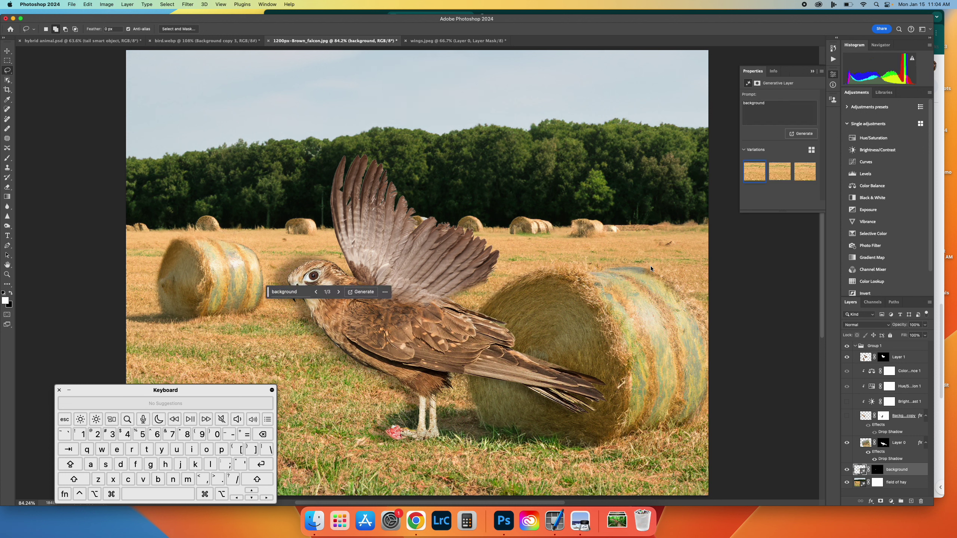
Step: Show the crocodile head layer again, and toggle the generated background layer's visibility to compare its effect
click(847, 472)
click(846, 415)
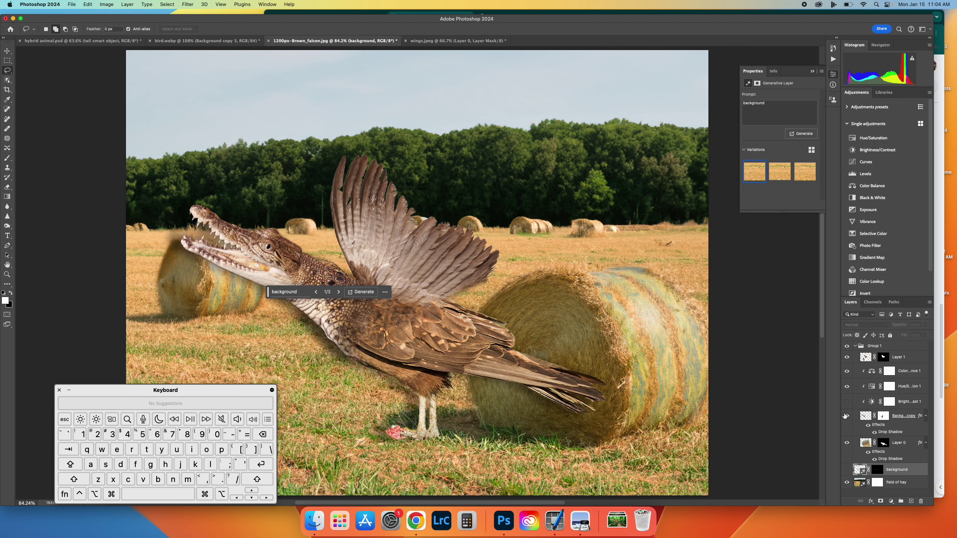
click(847, 471)
click(847, 471)
click(847, 471)
click(847, 471)
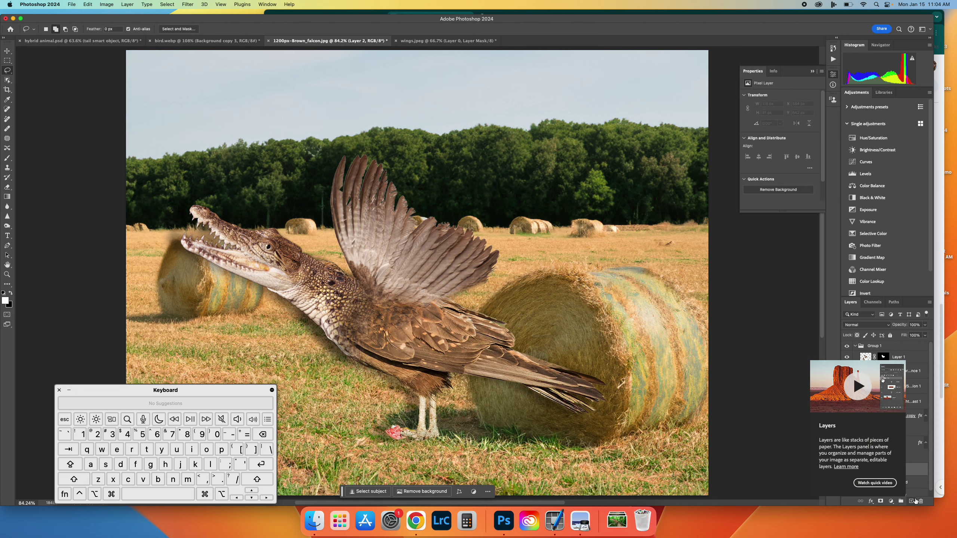
Step: Delete the generated background layer and hide the crocodile head layer to expose the falcon's original head
click(921, 501)
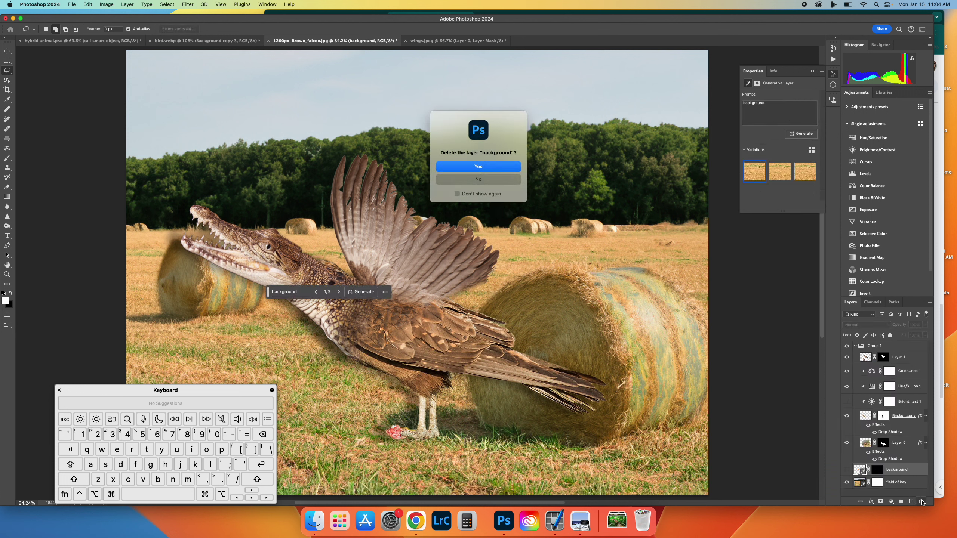
key(Return)
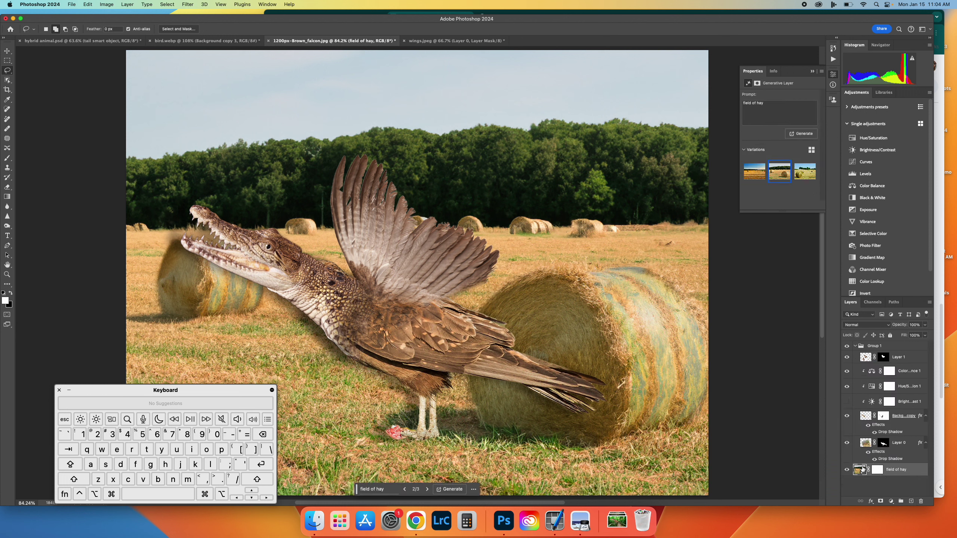
click(846, 414)
scroll(297, 235, up, 5)
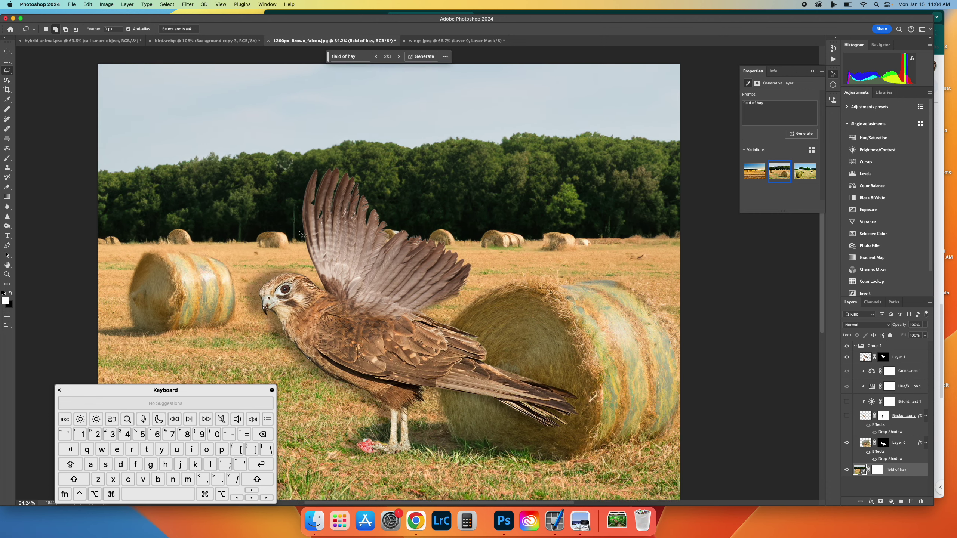
scroll(298, 237, left, 10)
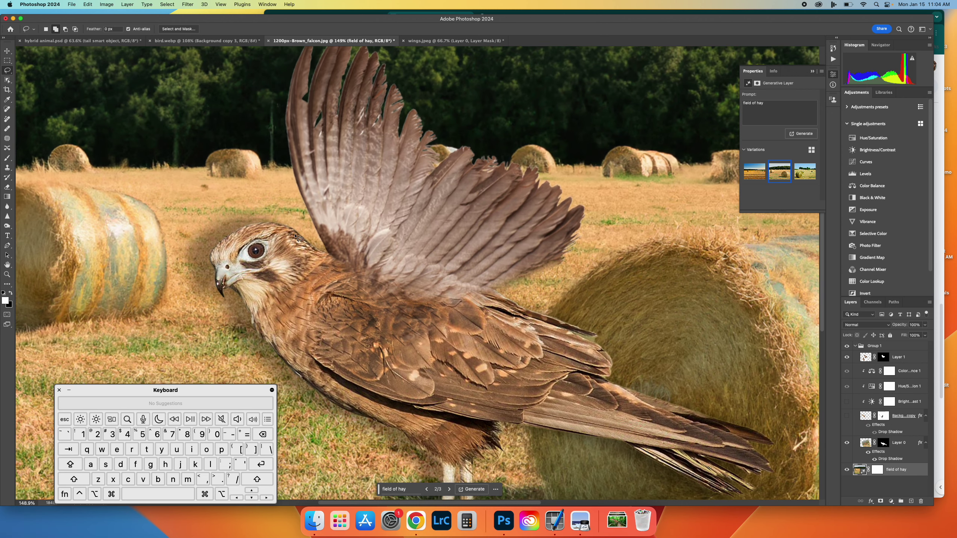
Step: Rasterize the field of hay layer for the Clone Stamp, and sample clean hay beside the falcon's head
click(8, 168)
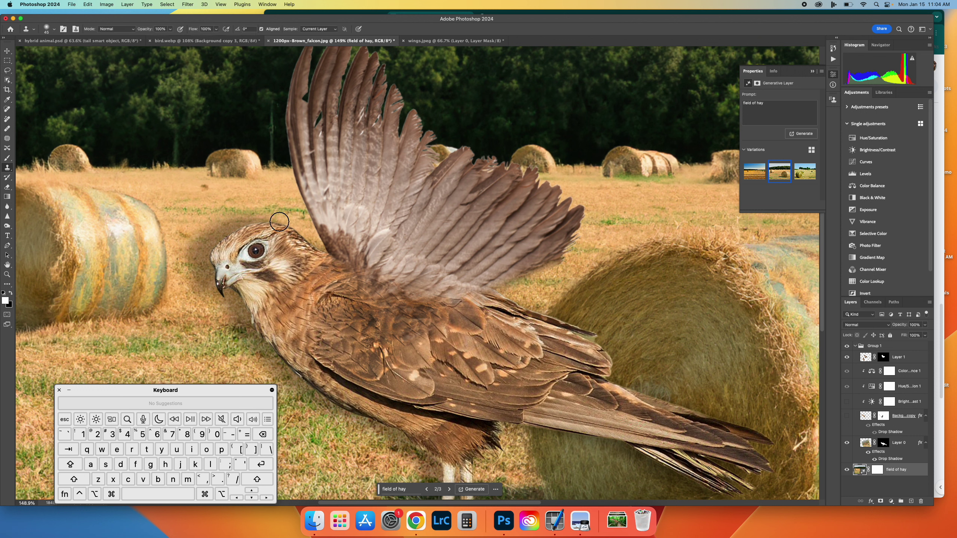
key(super)
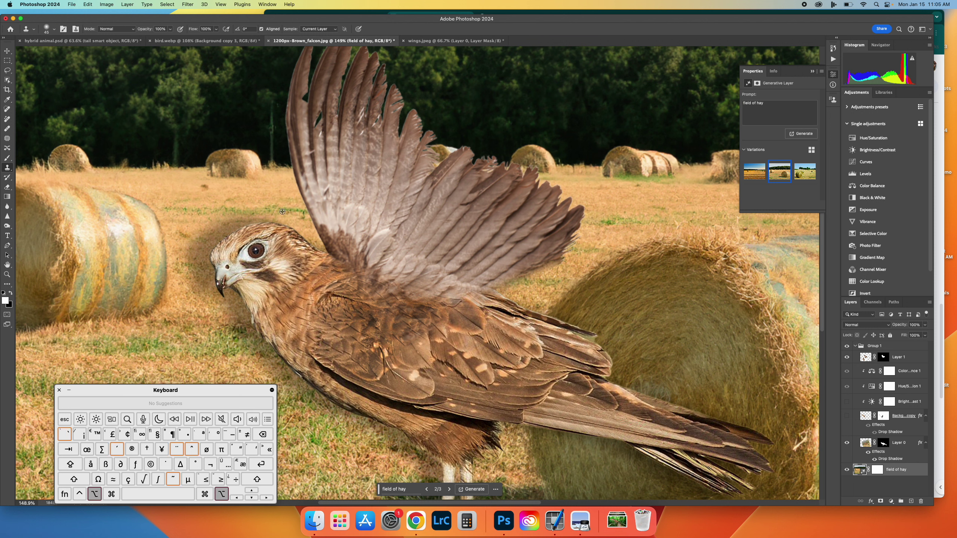
alt+click(280, 208)
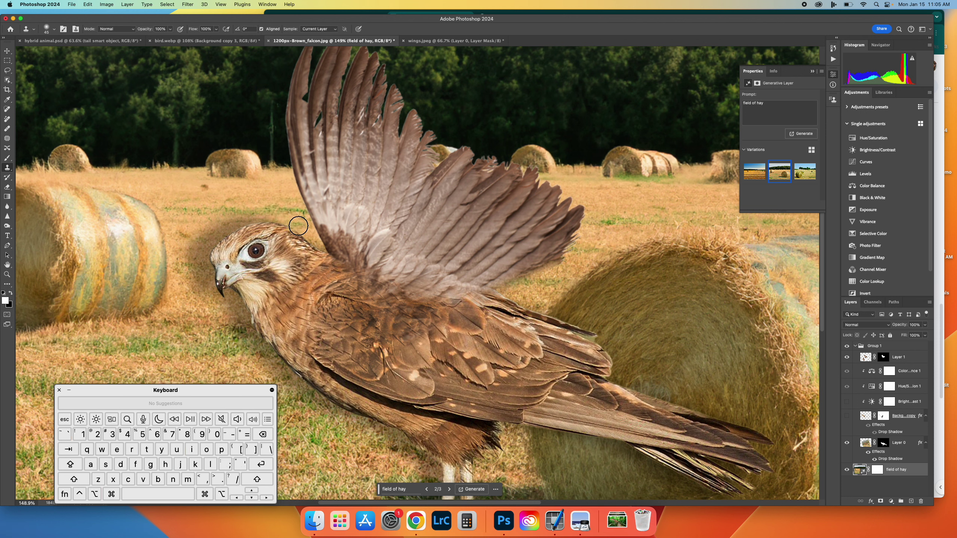
alt+click(299, 225)
alt+click(182, 229)
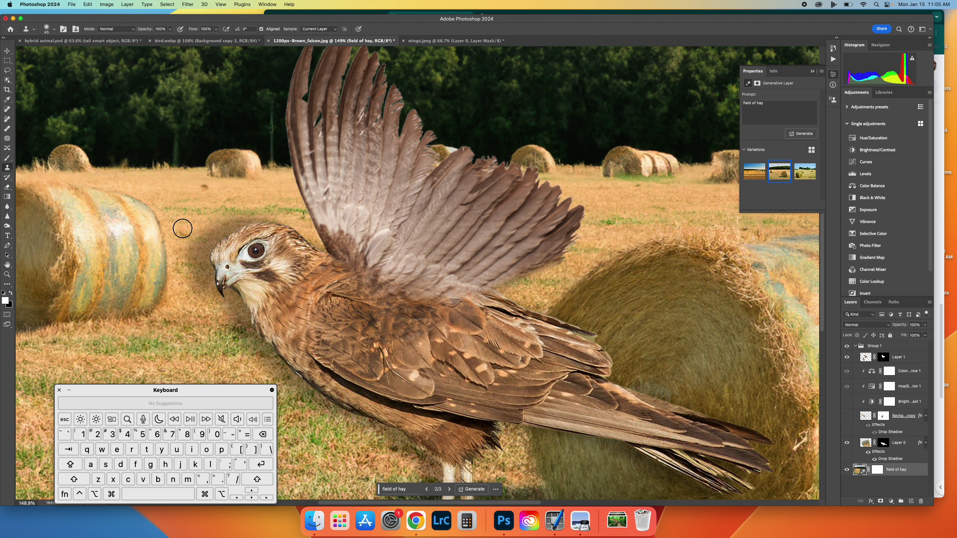
click(296, 237)
click(472, 186)
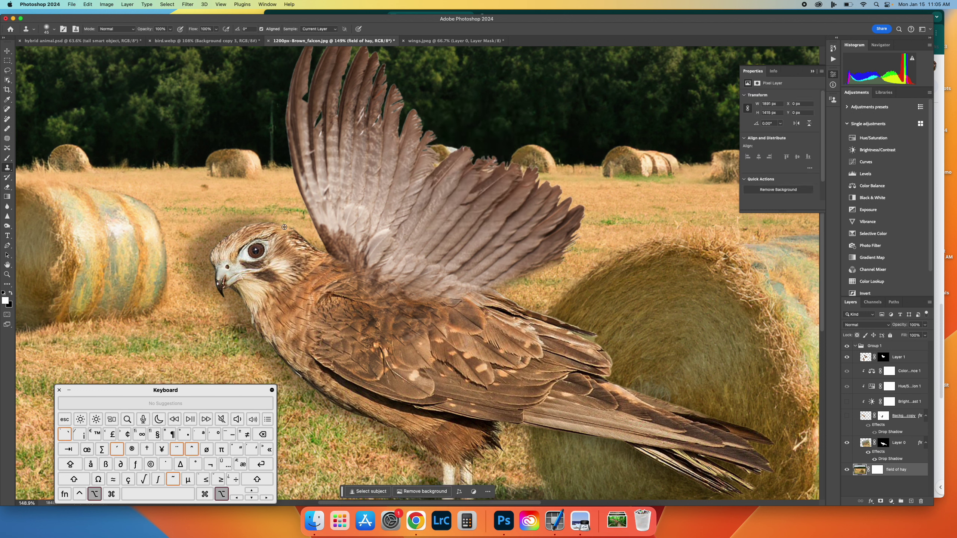
alt+click(186, 224)
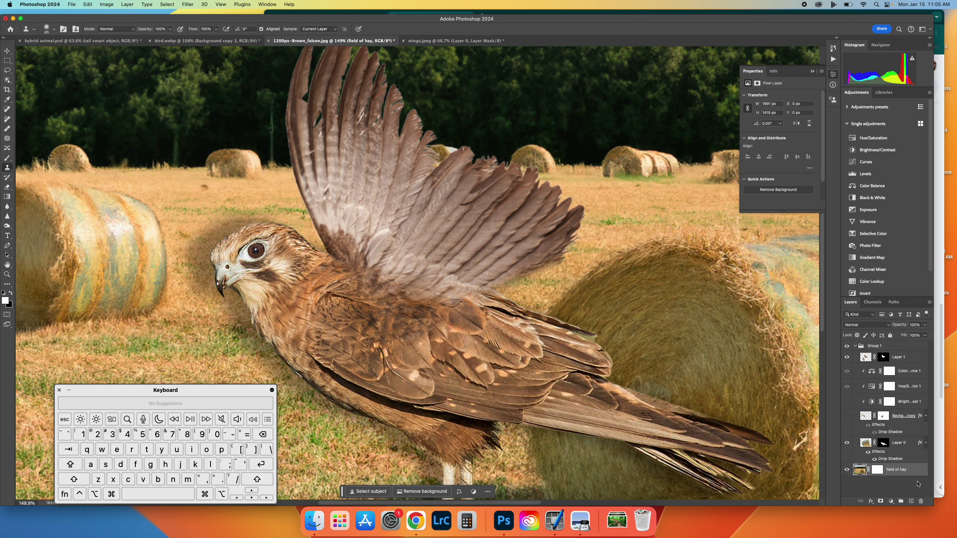
Step: Select the falcon's image on Layer 0 and clone the sampled hay over the back of its crown
click(847, 443)
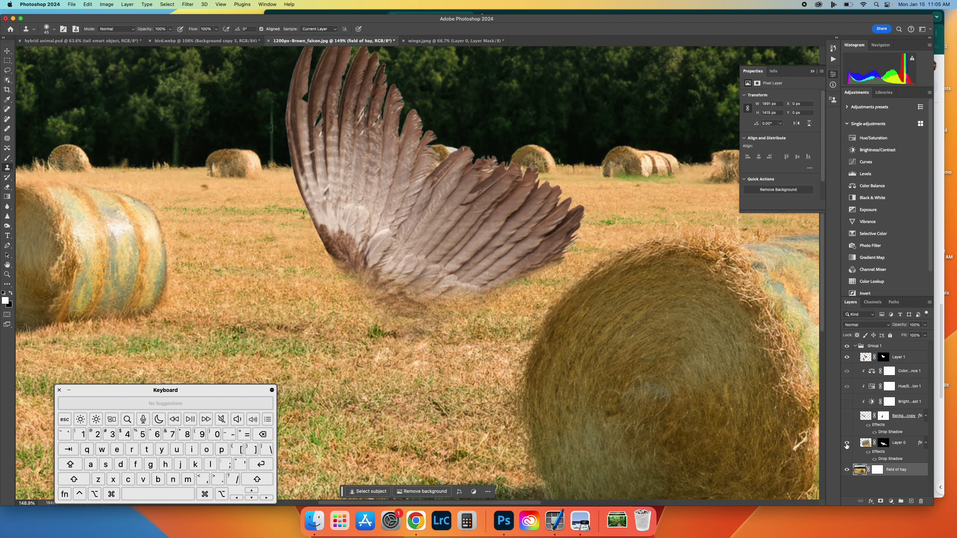
click(847, 442)
click(863, 441)
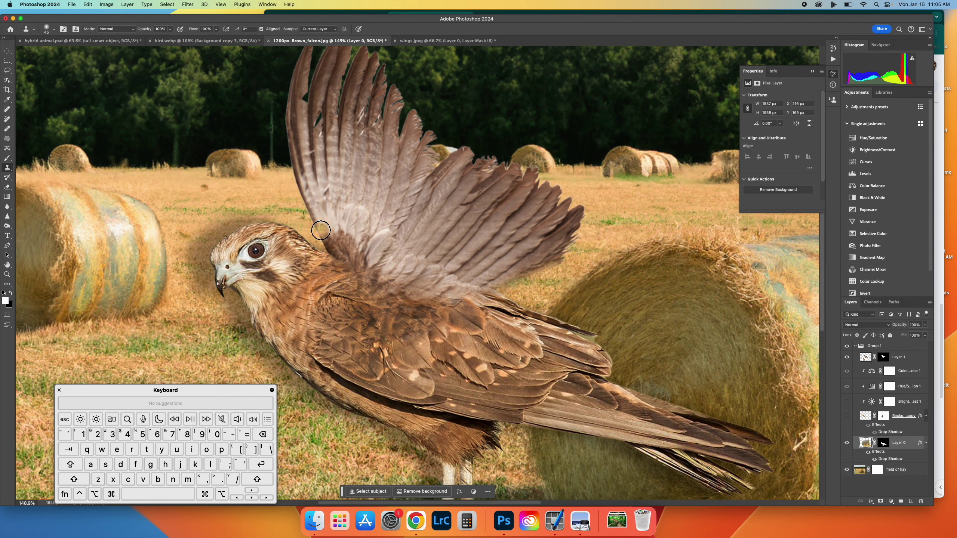
mouse_move(291, 235)
mouse_down()
mouse_move(280, 226)
mouse_move(306, 238)
mouse_move(290, 236)
mouse_up()
key(super+z)
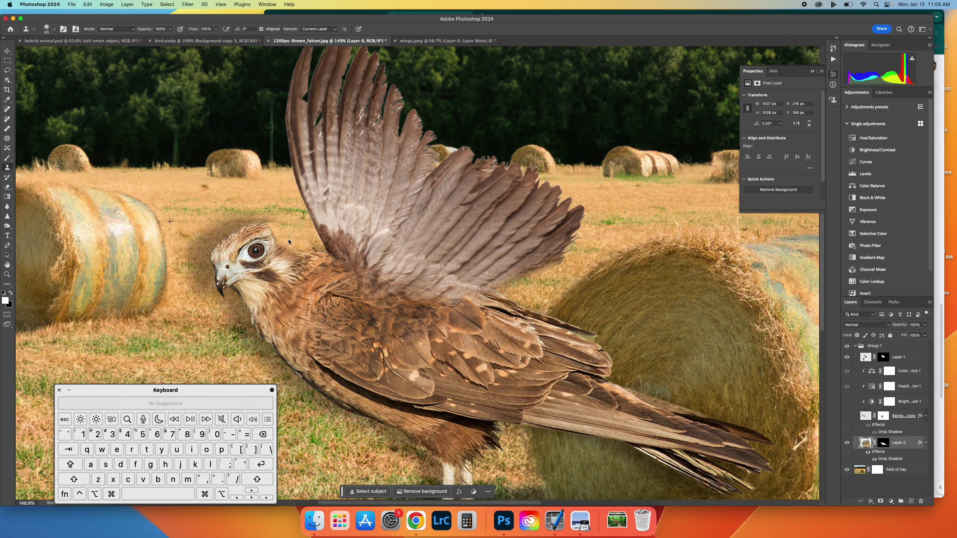
Step: Toggle the crocodile head and falcon layers to check how the retouched crown looks behind the crocodile neck
click(847, 415)
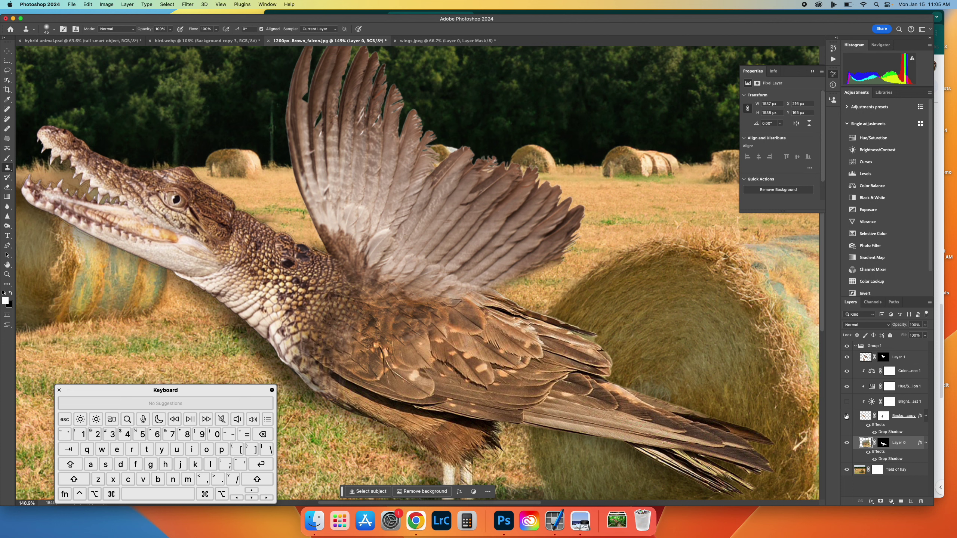
click(846, 416)
click(846, 416)
click(846, 415)
click(845, 416)
click(847, 444)
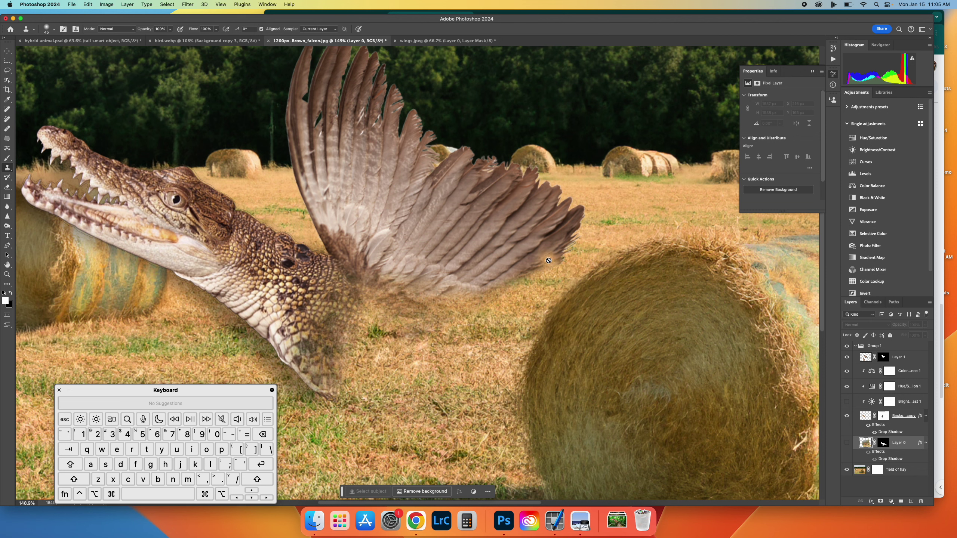
click(848, 445)
click(846, 415)
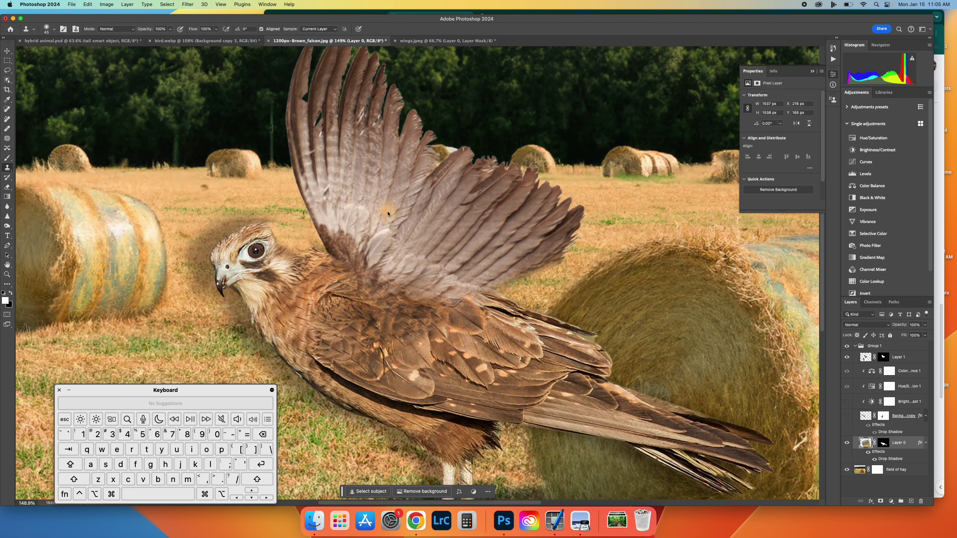
Step: Try cloning hay over the falcon's nape from a new sample point, and step back in the history to before that stroke
alt+click(180, 227)
click(302, 239)
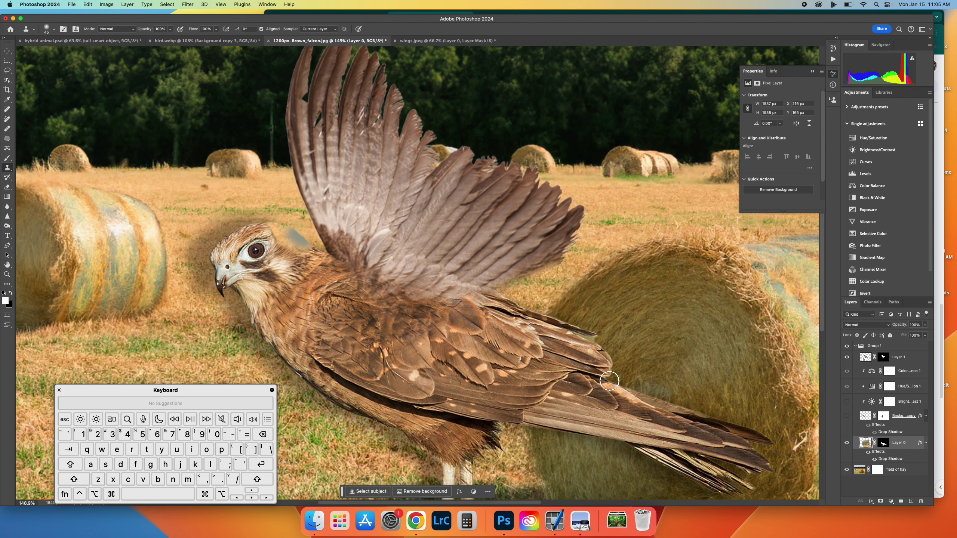
click(847, 443)
click(847, 443)
click(833, 49)
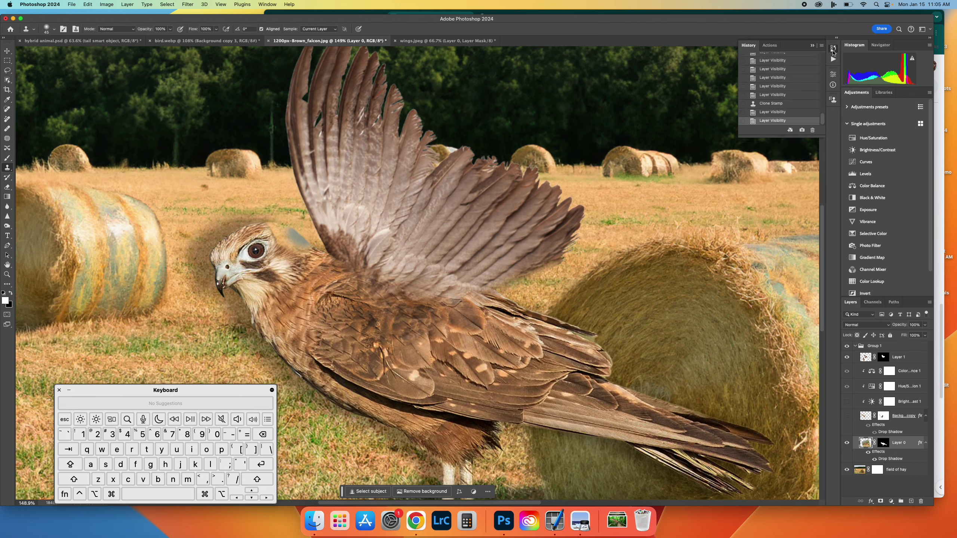
click(795, 96)
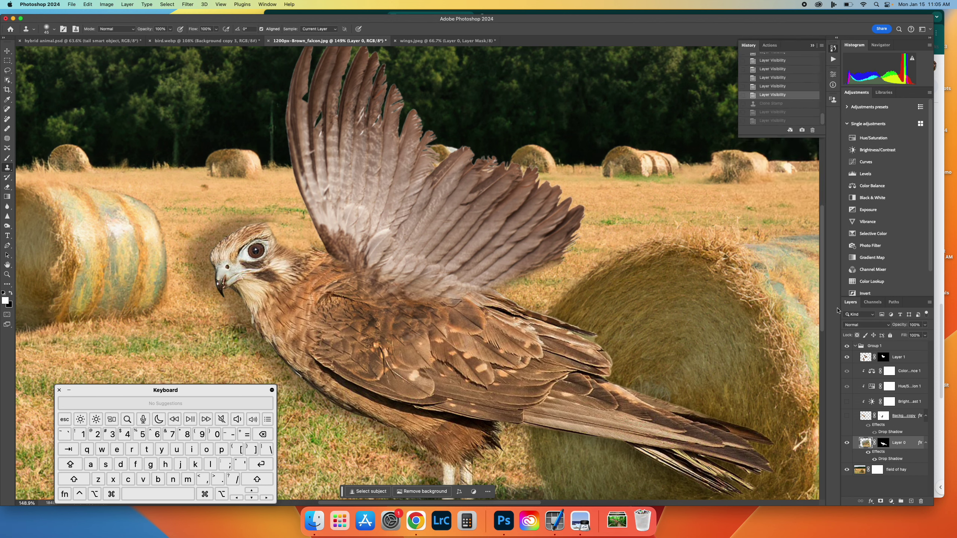
Step: With the falcon layer hidden, clone clean hay over the patch beside the wing's base on the field of hay layer
click(861, 468)
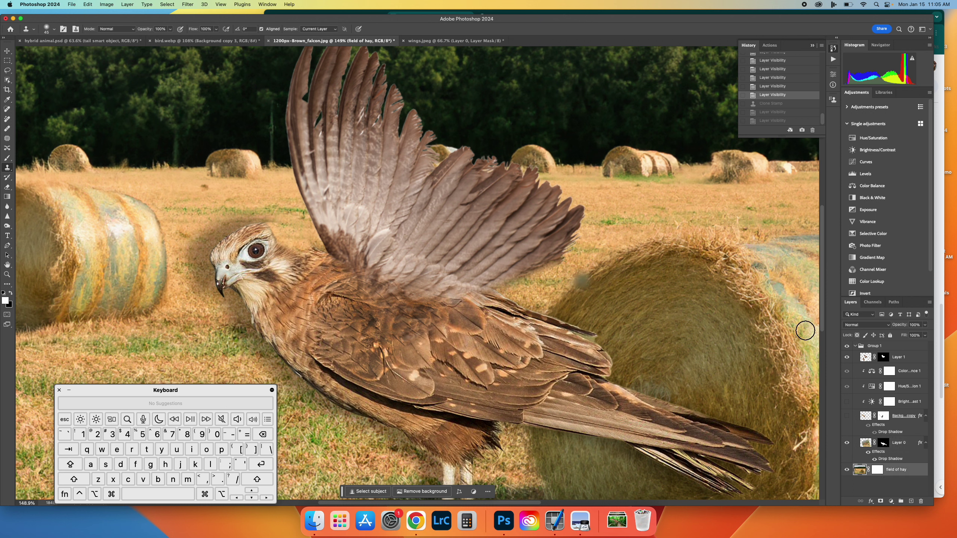
click(847, 443)
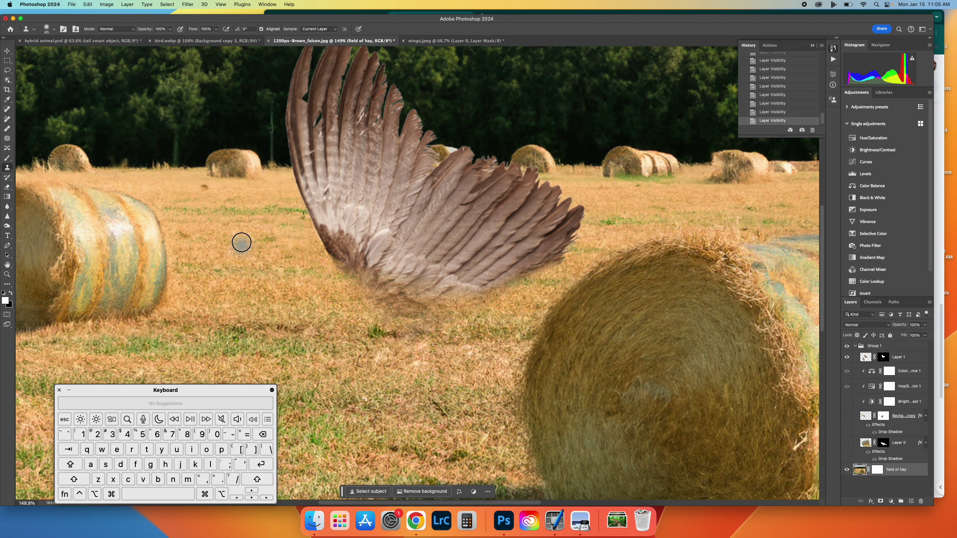
alt+click(267, 230)
mouse_move(324, 242)
mouse_down()
mouse_move(267, 232)
mouse_move(290, 248)
mouse_up()
Step: Show the falcon layer, the crocodile head layer and the Brightness/Contrast adjustment layer again
click(847, 443)
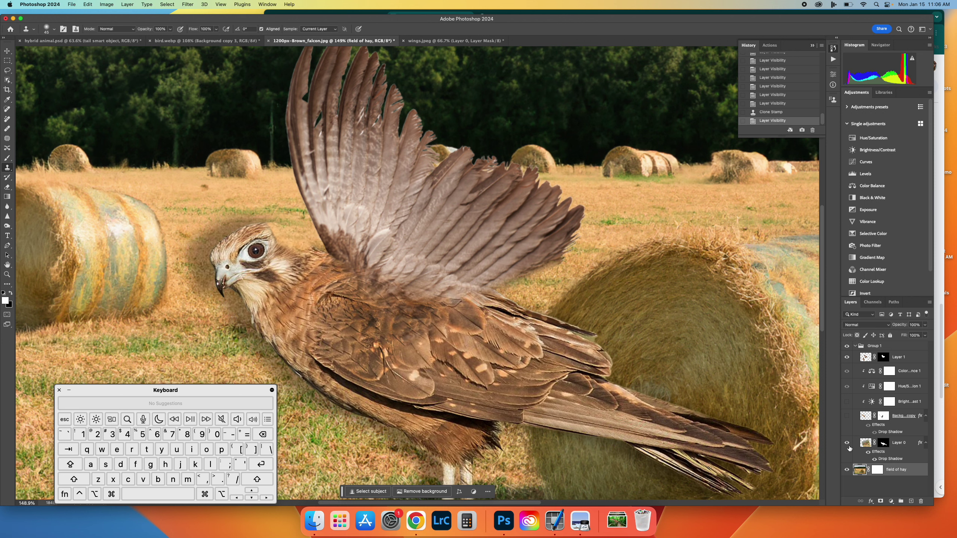
click(847, 416)
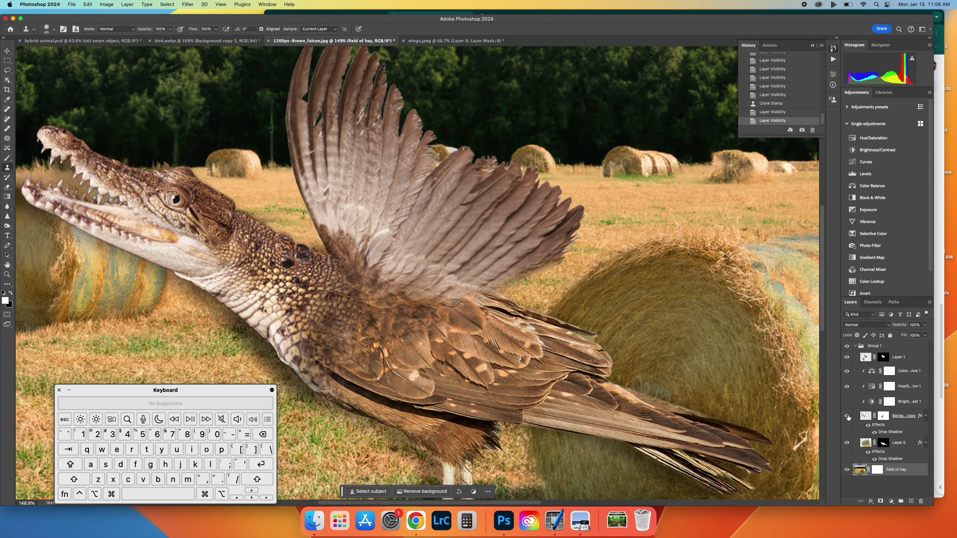
click(846, 402)
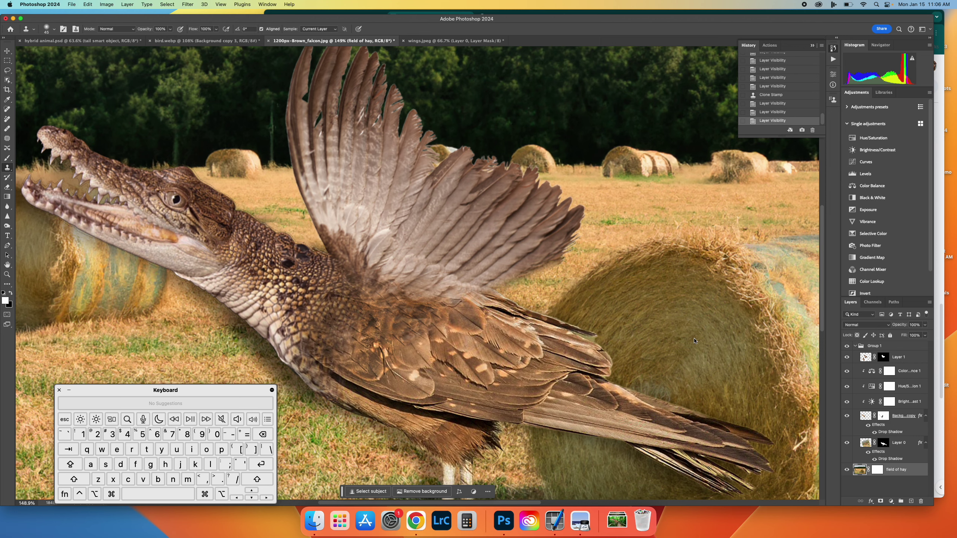
Step: Switch to Chrome to read the final steps and rubric of the Hybrid Animals directions, and minimize the browser window
click(416, 521)
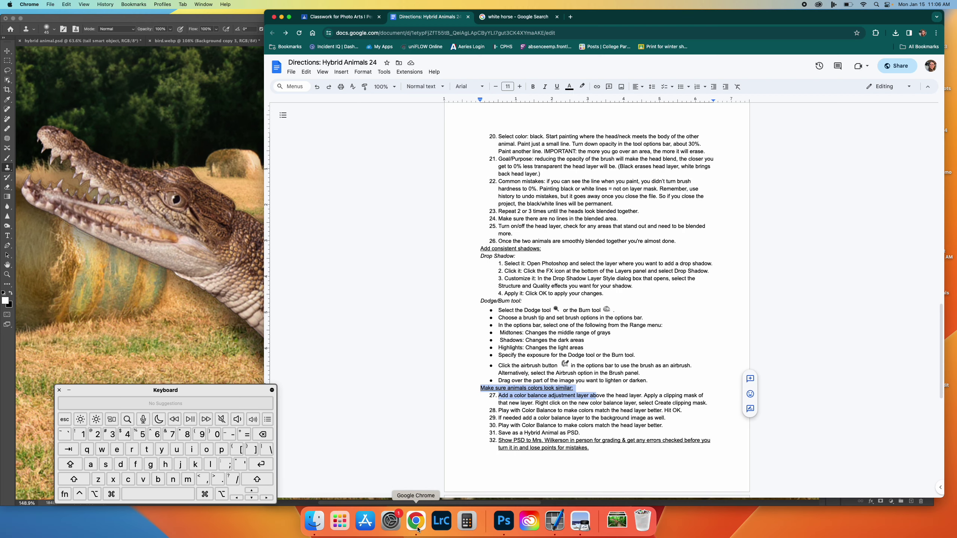
scroll(506, 439, down, 5)
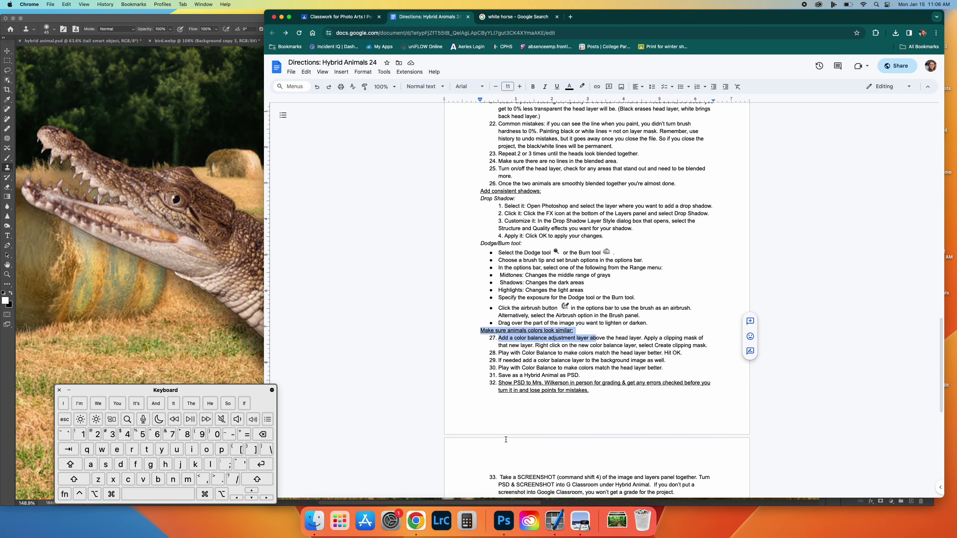
scroll(506, 439, down, 1)
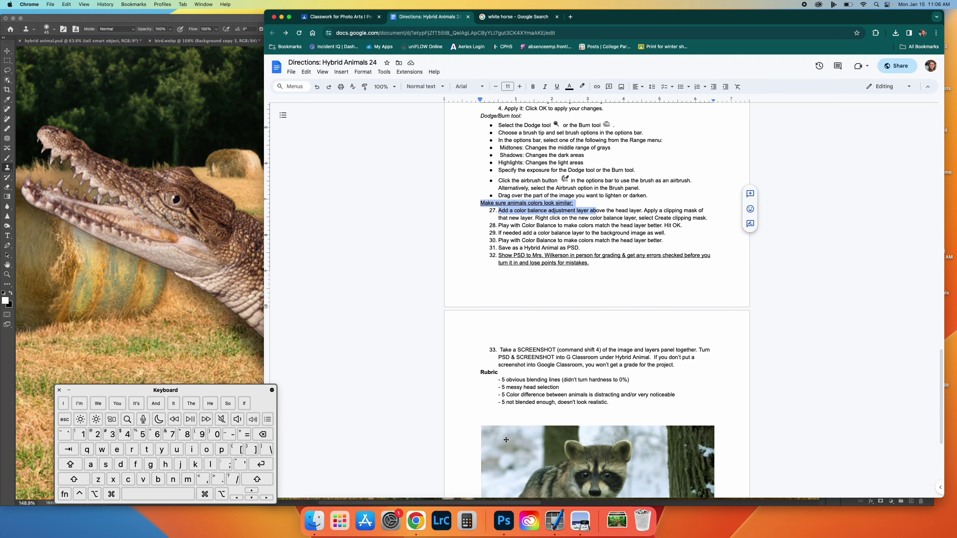
scroll(506, 439, down, 2)
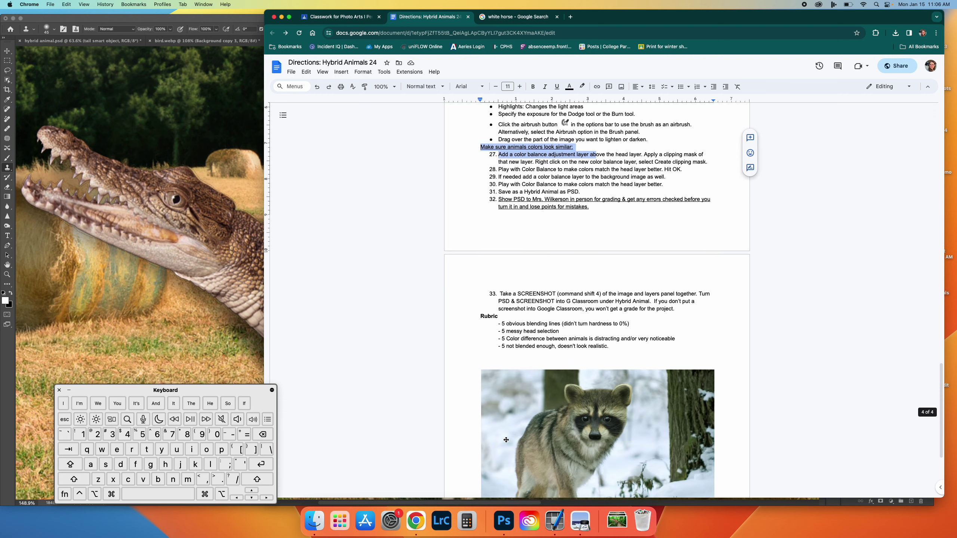
click(282, 17)
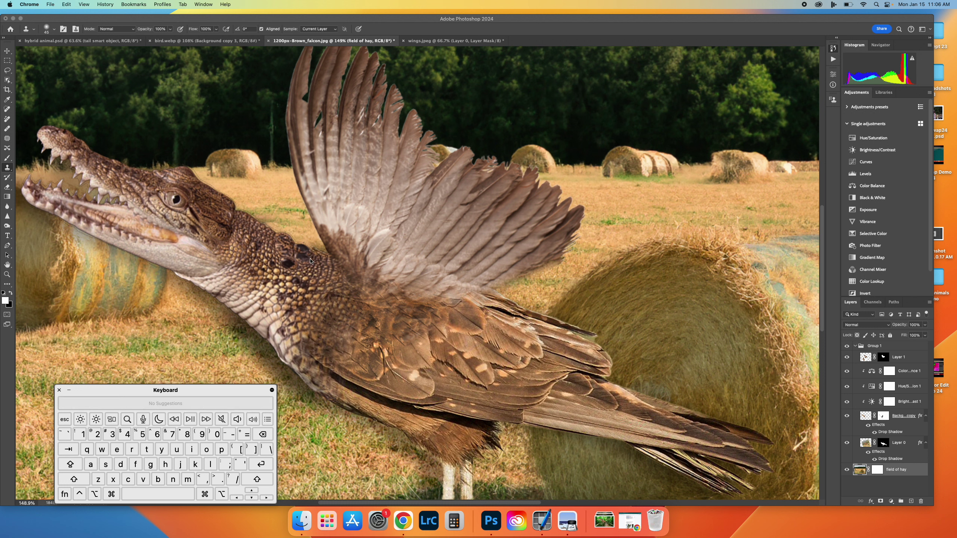
key(super+0)
key(super)
click(907, 346)
double_click(908, 346)
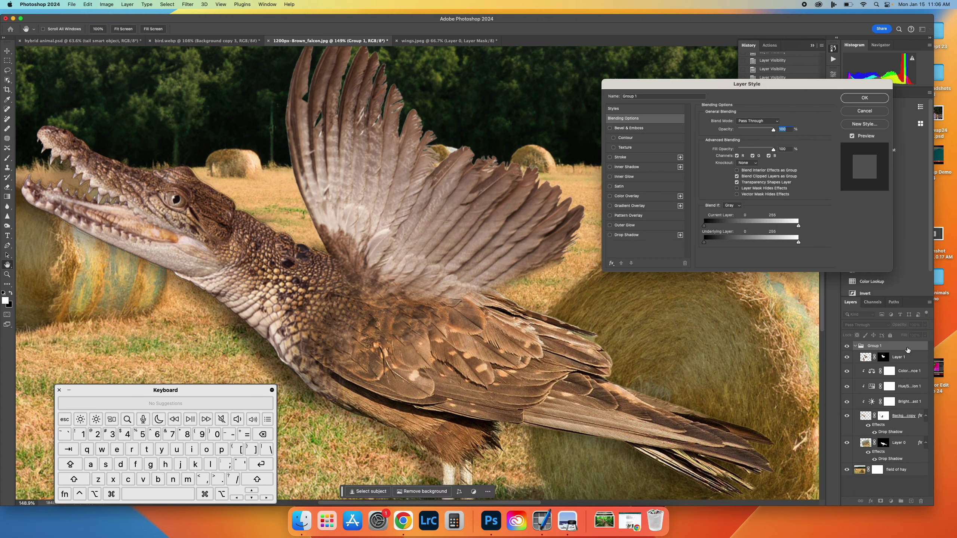
click(865, 111)
Step: Fit the whole composite in view and capture a screenshot of the image together with the Layers panel
key(s)
key(super+0)
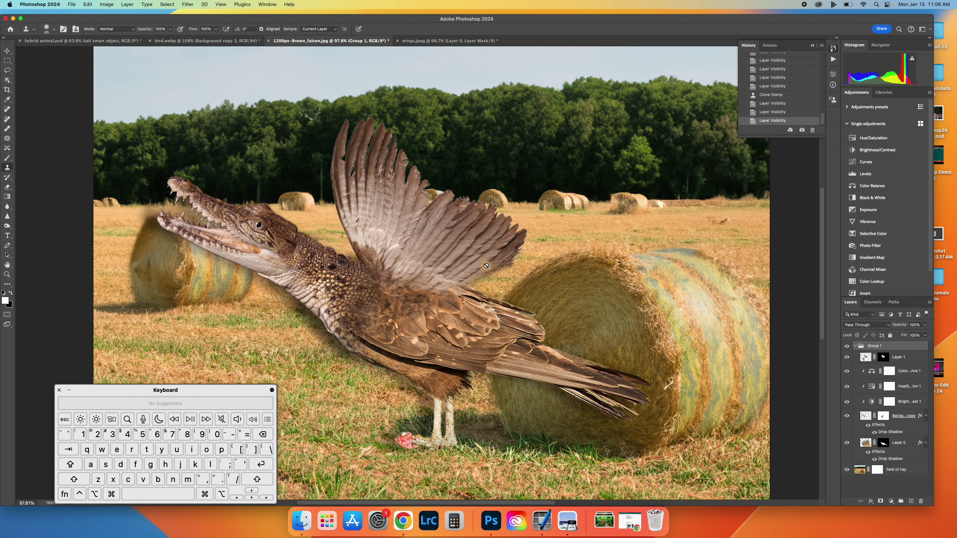
scroll(486, 266, down, 2)
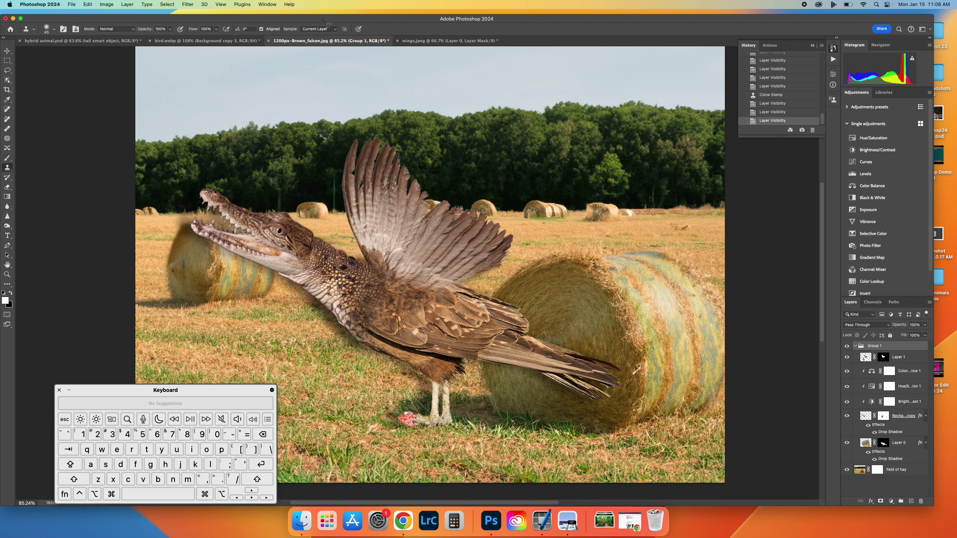
drag(132, 46, 932, 487)
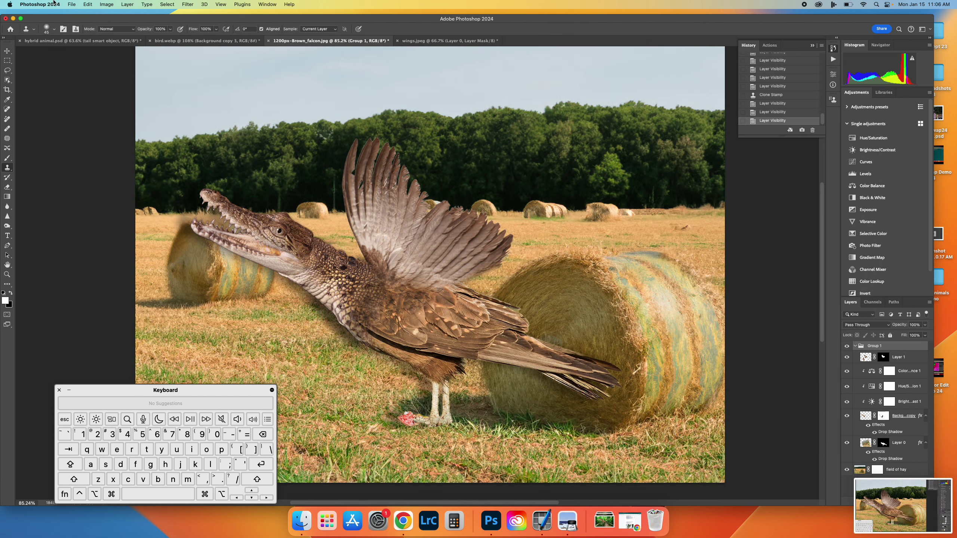
Step: Save the composite in Photoshop format as "hybrid animal demo.psd" in the Hybrid Animal folder
click(69, 4)
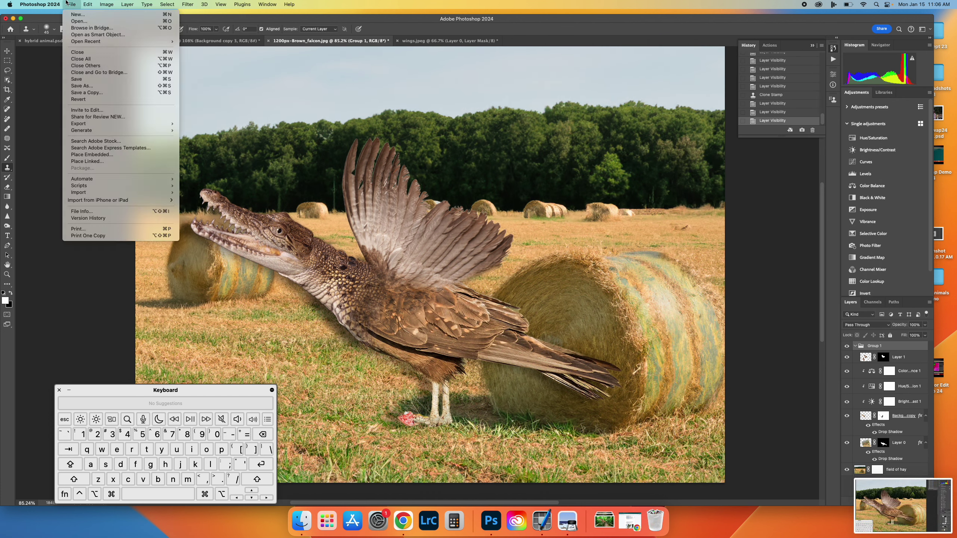
click(94, 86)
text(h)
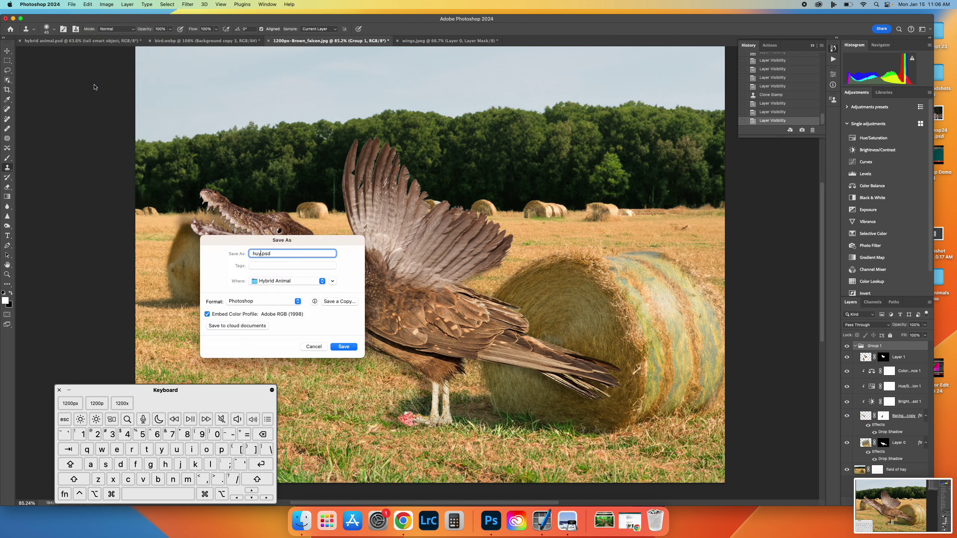
text(ybrid a)
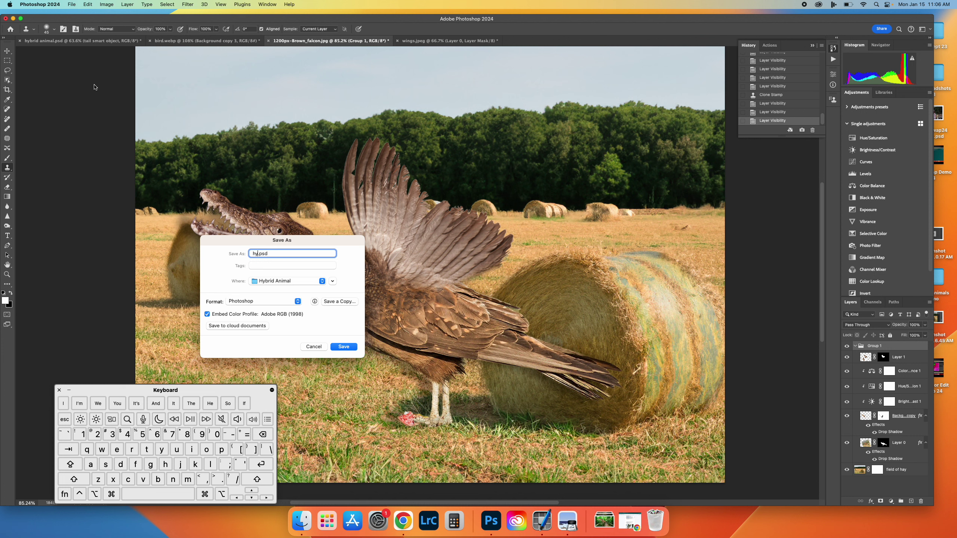
text(nimal d)
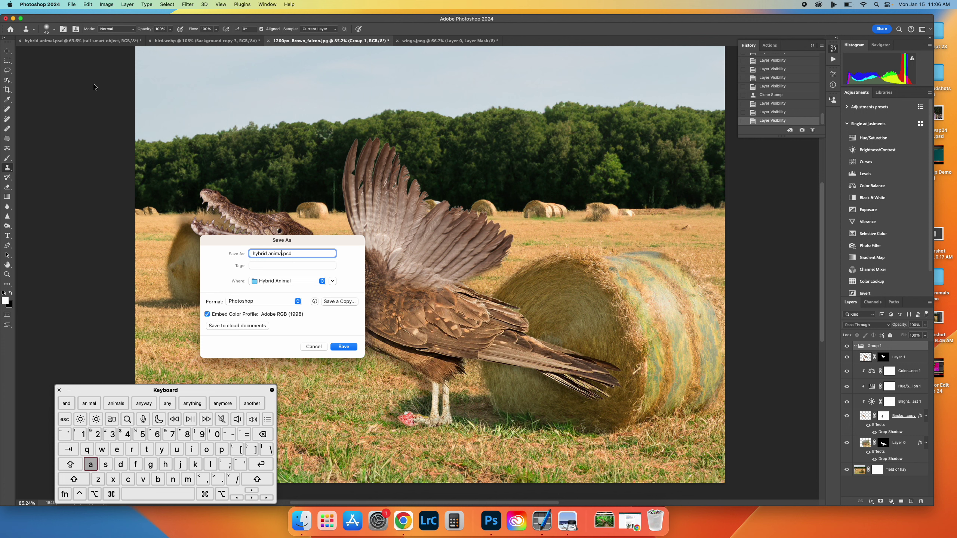
text(emo)
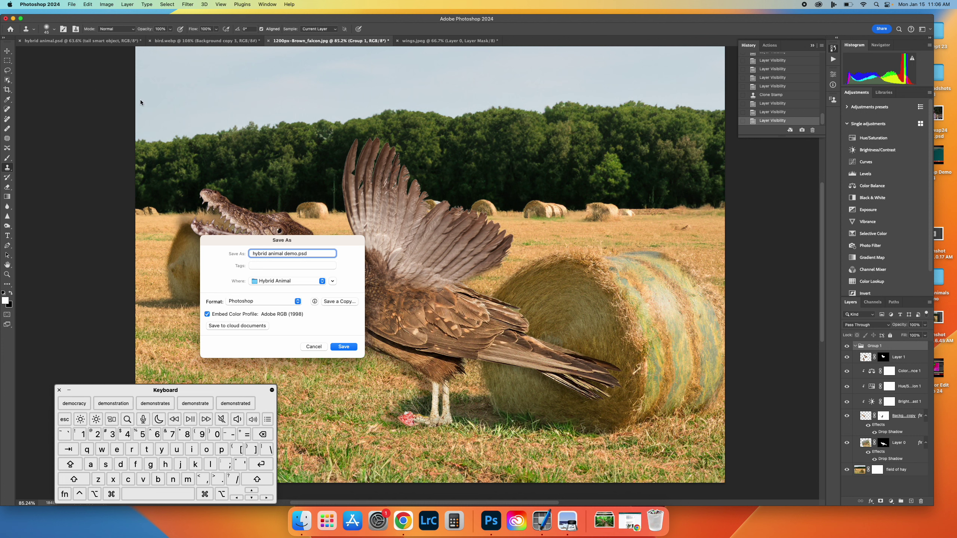
click(344, 346)
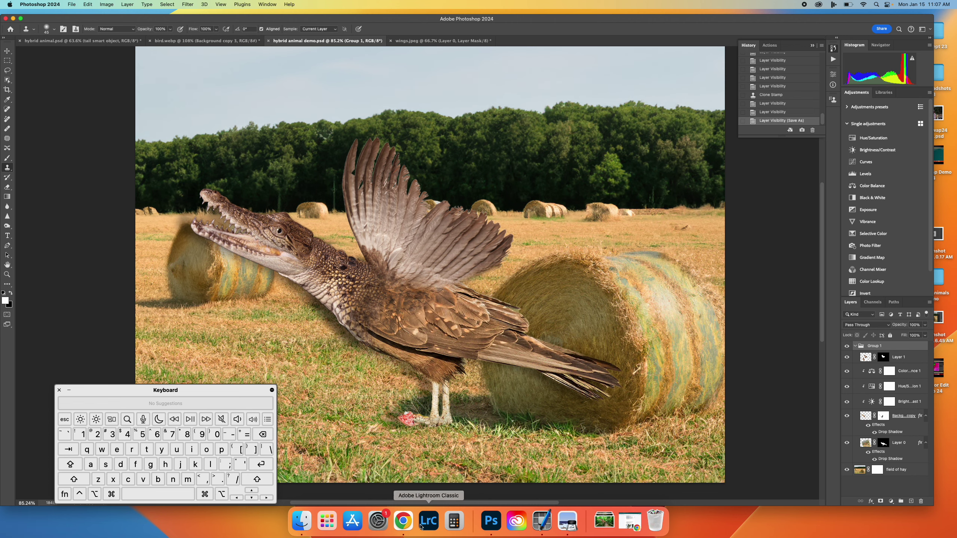
Step: Switch to Chrome and highlight step 33 of the Hybrid Animals directions, about turning in the PSD and screenshot
click(404, 522)
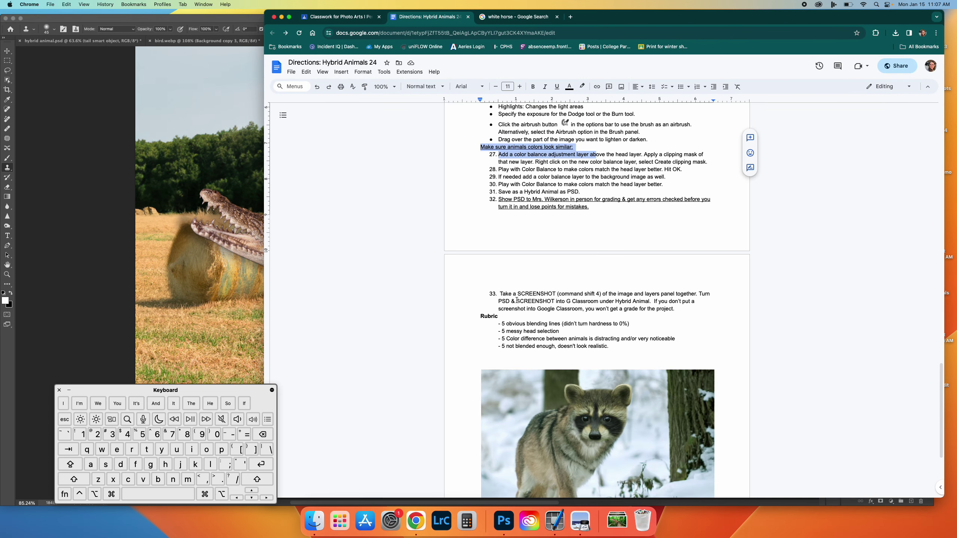
drag(499, 294, 688, 310)
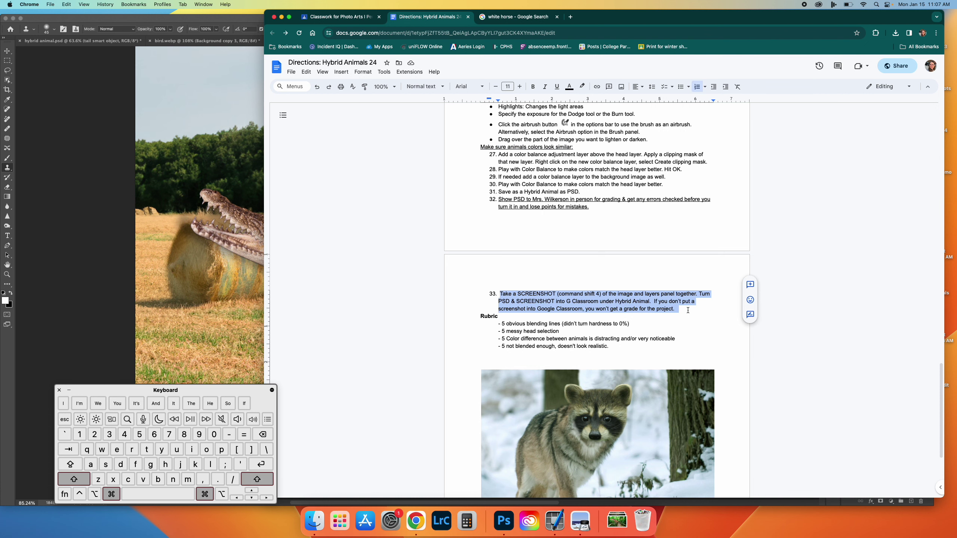
key(super+shift+5)
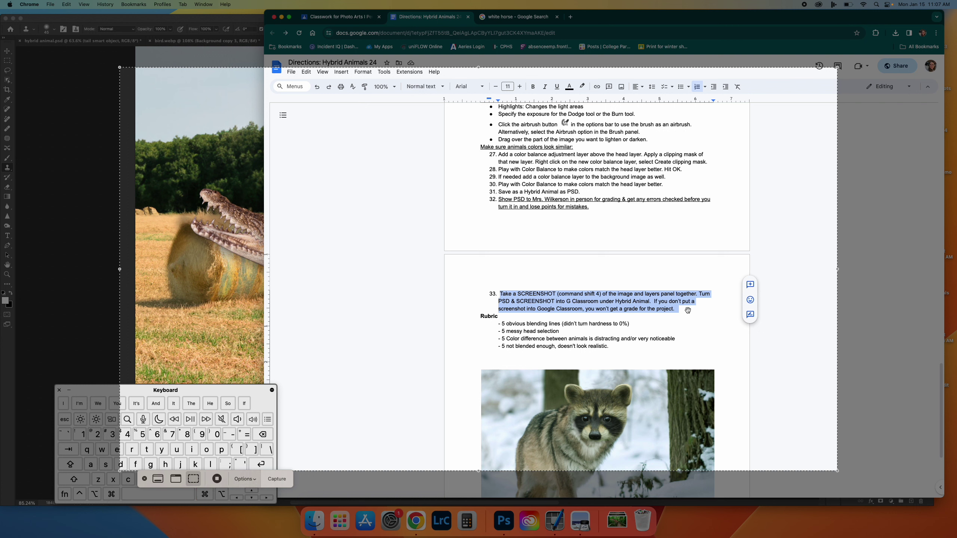
click(218, 479)
click(144, 479)
click(144, 479)
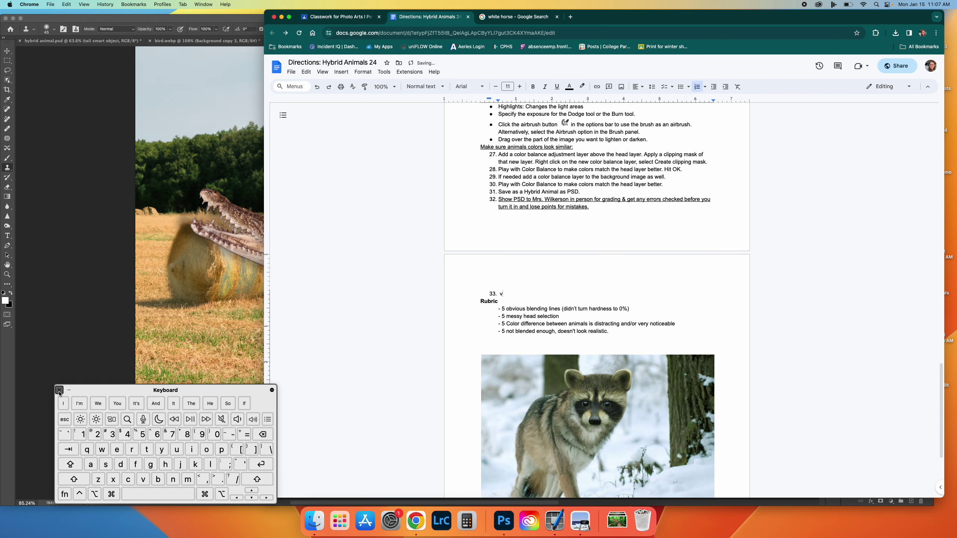
Step: Close the on-screen keyboard and undo the accidental overwrite of step 33's text in the directions document
click(59, 390)
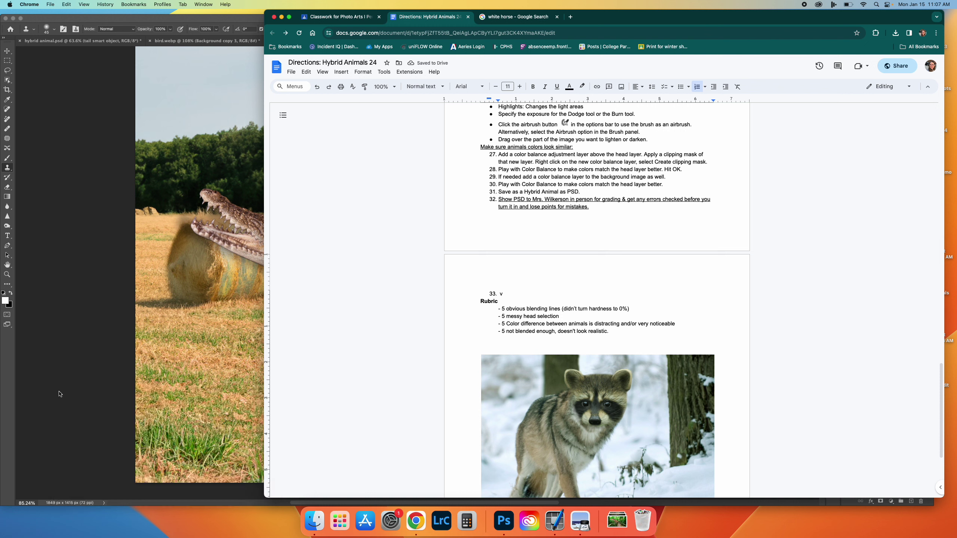
click(316, 87)
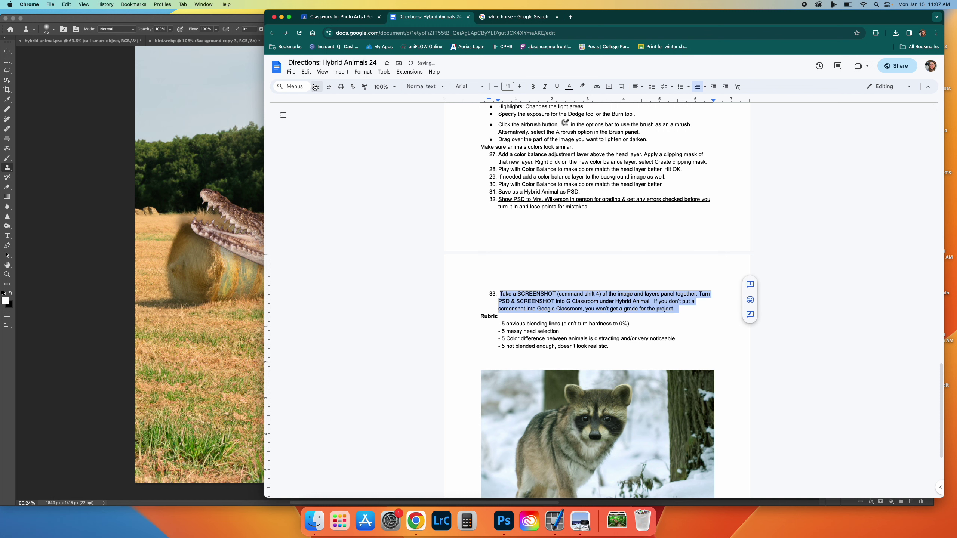
Step: Switch back to Photoshop and open the macOS screen capture and recording controls
click(101, 92)
key(super+shift+5)
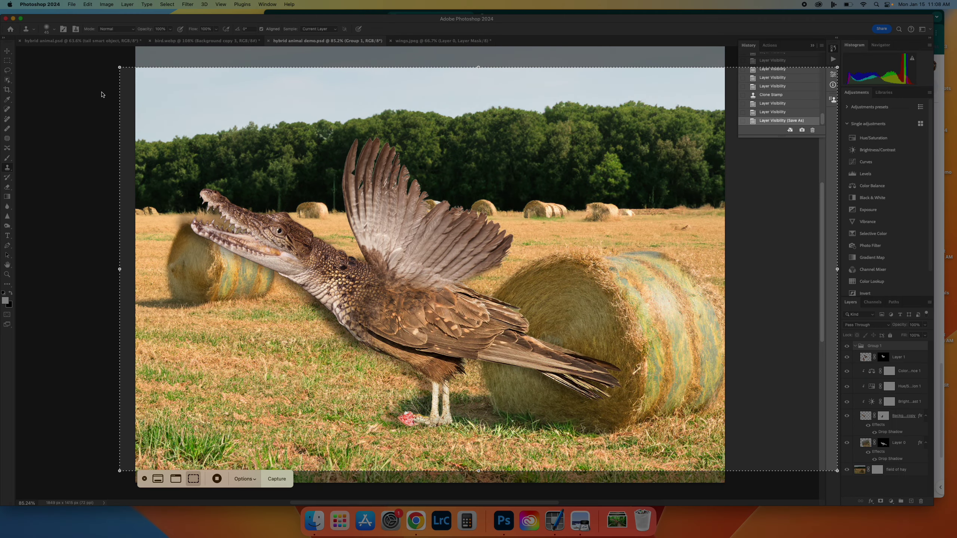